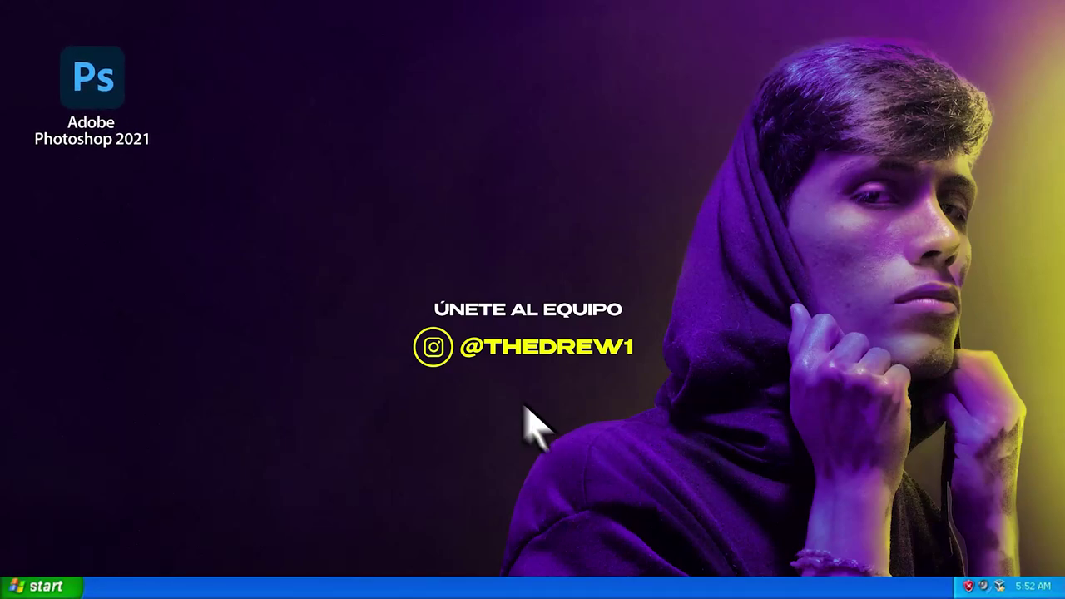
Launch Adobe Photoshop 2021 from its desktop shortcut.
double_click(111, 87)
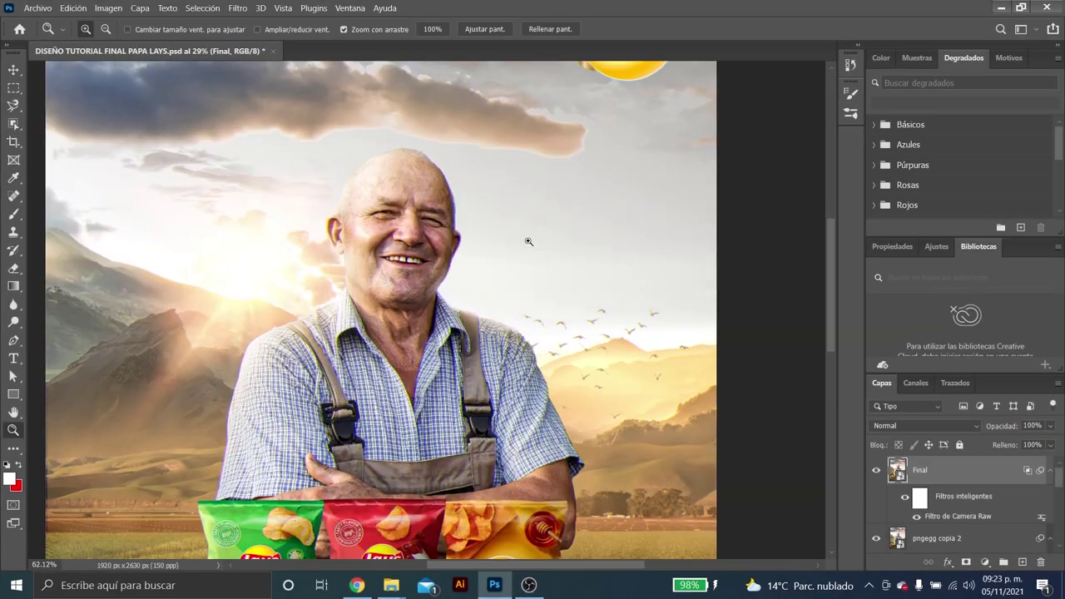
Zoom out to see the whole finished Lay's poster.
drag(529, 242, 511, 246)
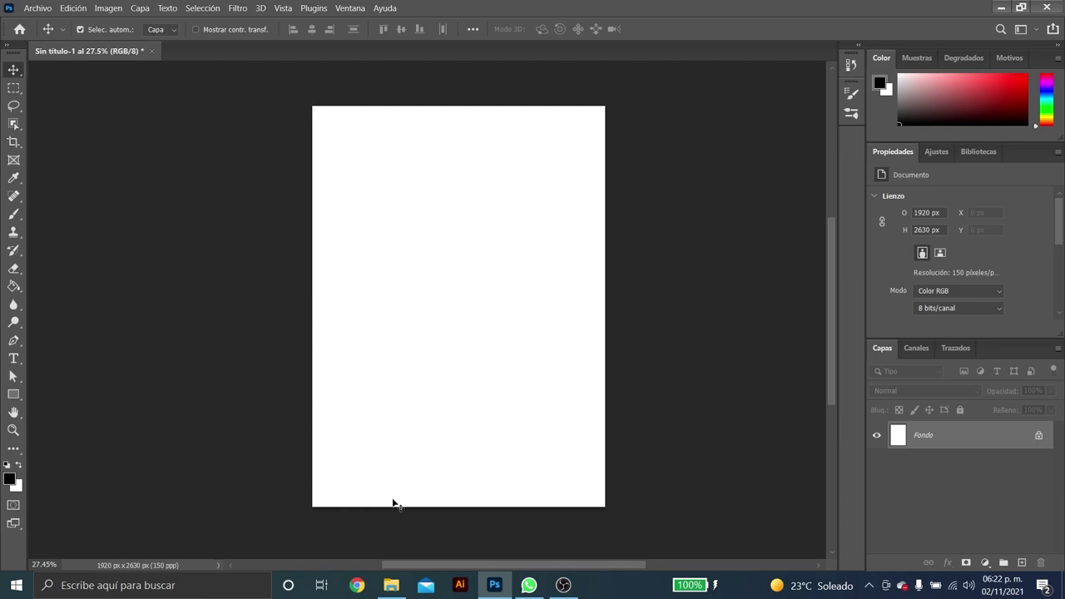
Open the MATERIAL TUTORIAL PAPAS LAYS folder and preview the aerial green-field photo.
click(391, 585)
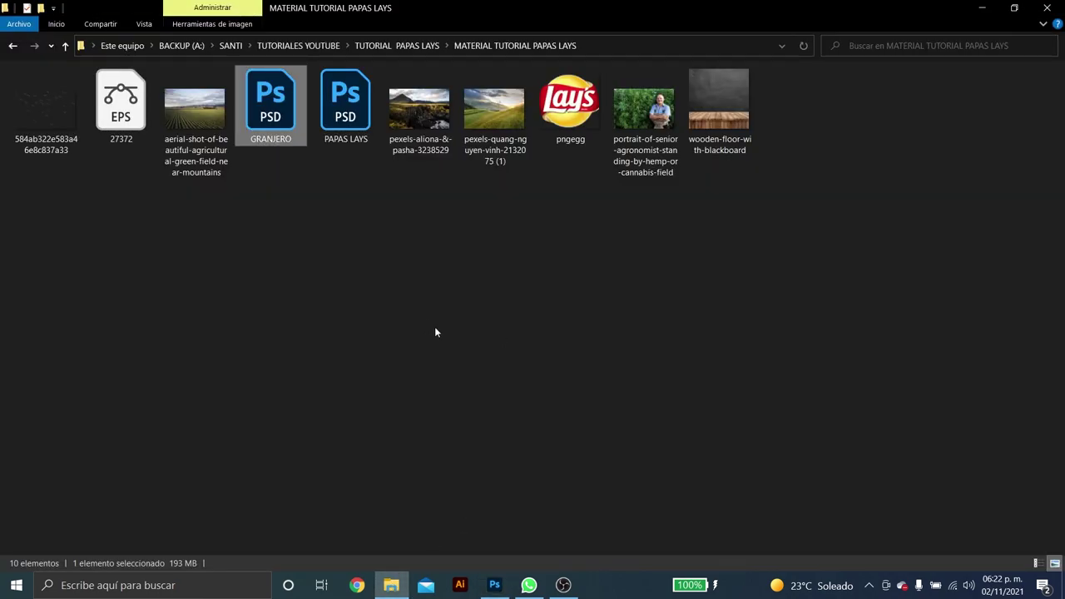
mouse_move(797, 284)
mouse_down()
mouse_move(594, 207)
mouse_move(32, 106)
mouse_move(421, 276)
mouse_up()
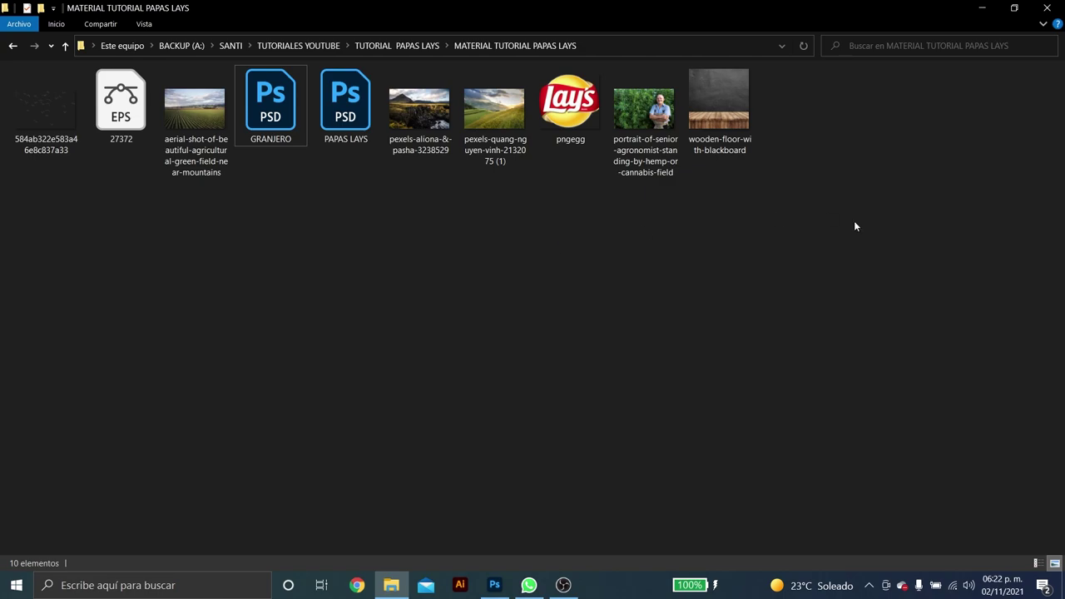
drag(854, 223, 47, 126)
click(288, 189)
click(208, 106)
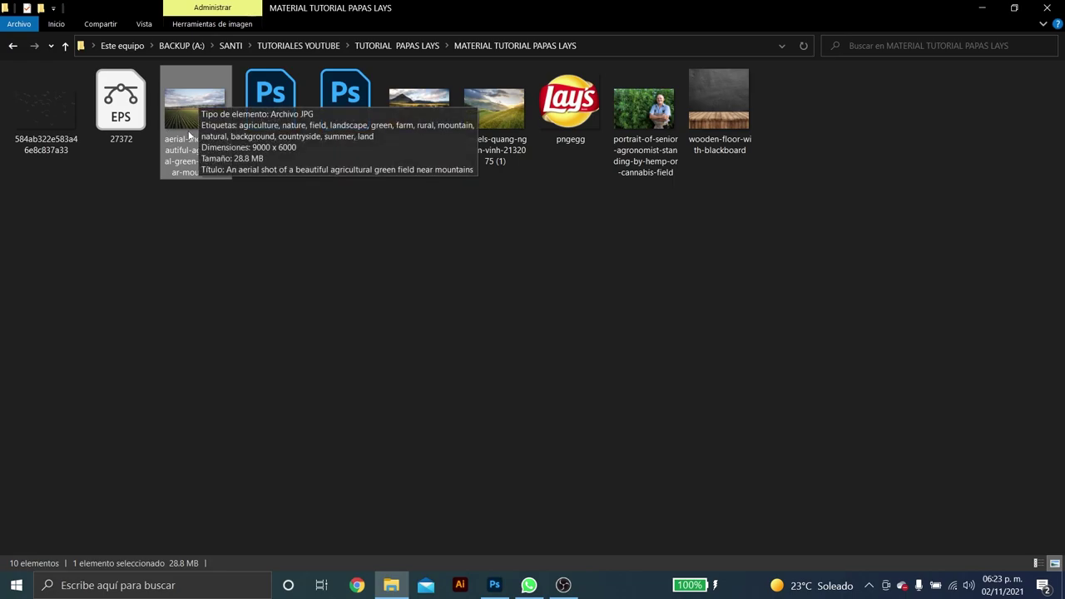
double_click(189, 134)
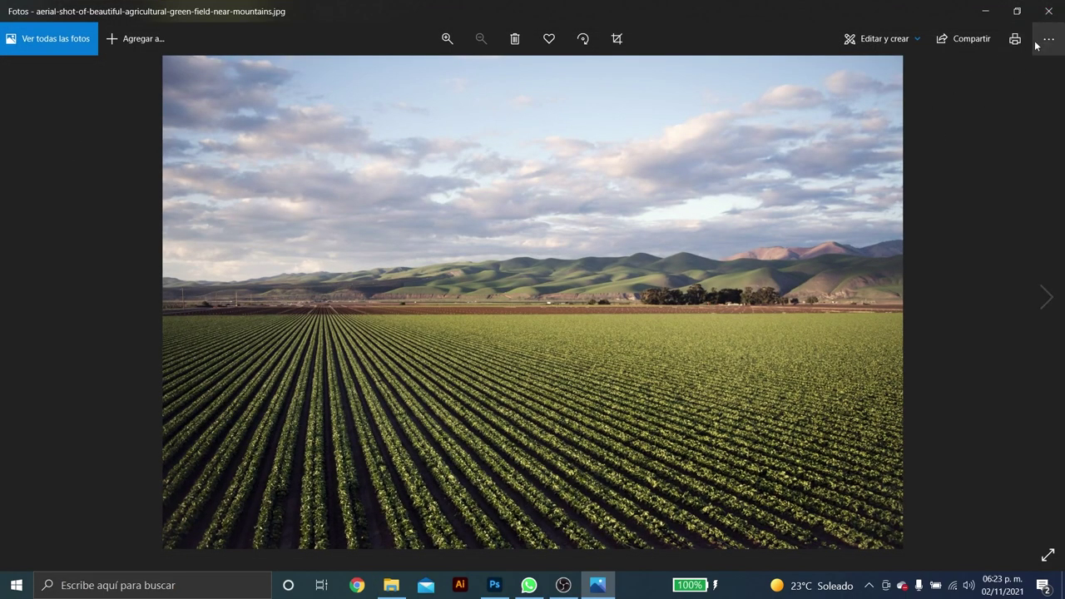
click(1047, 8)
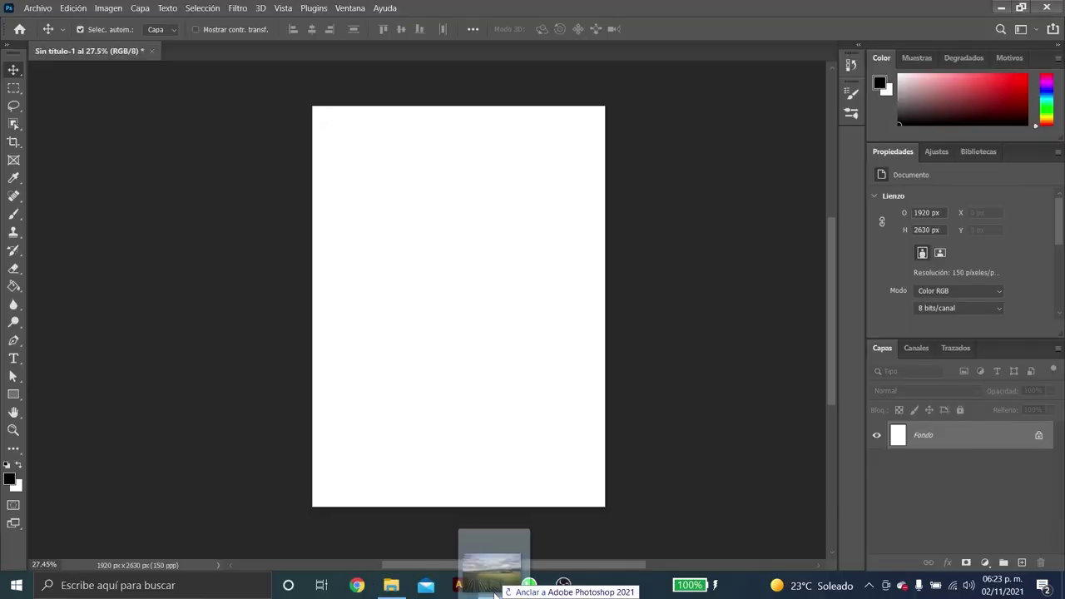
Place the aerial field photo as a smart-object layer across the new document.
drag(180, 107, 482, 394)
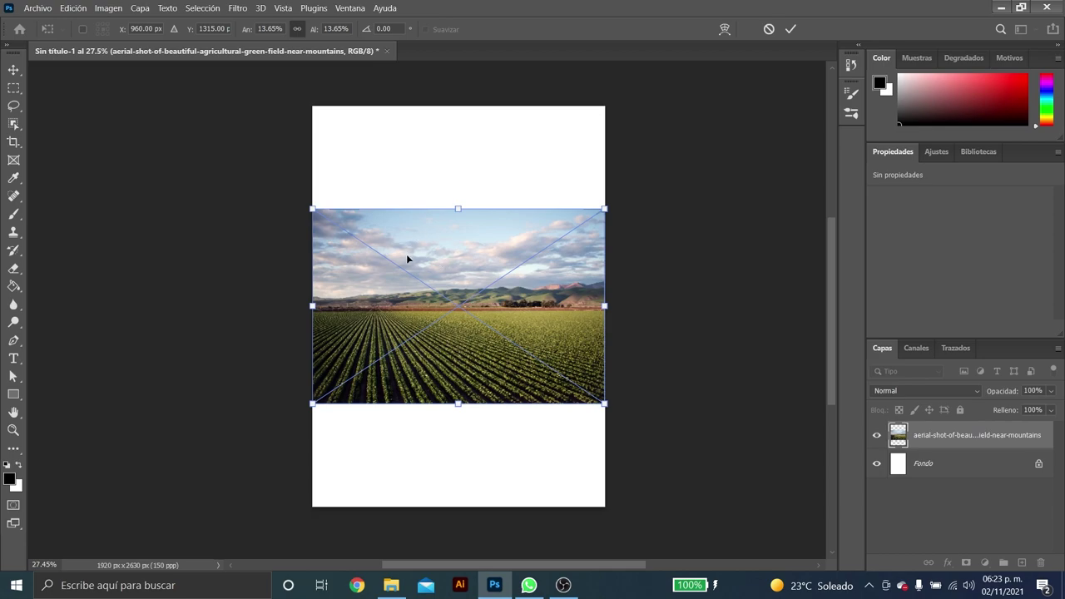
click(790, 30)
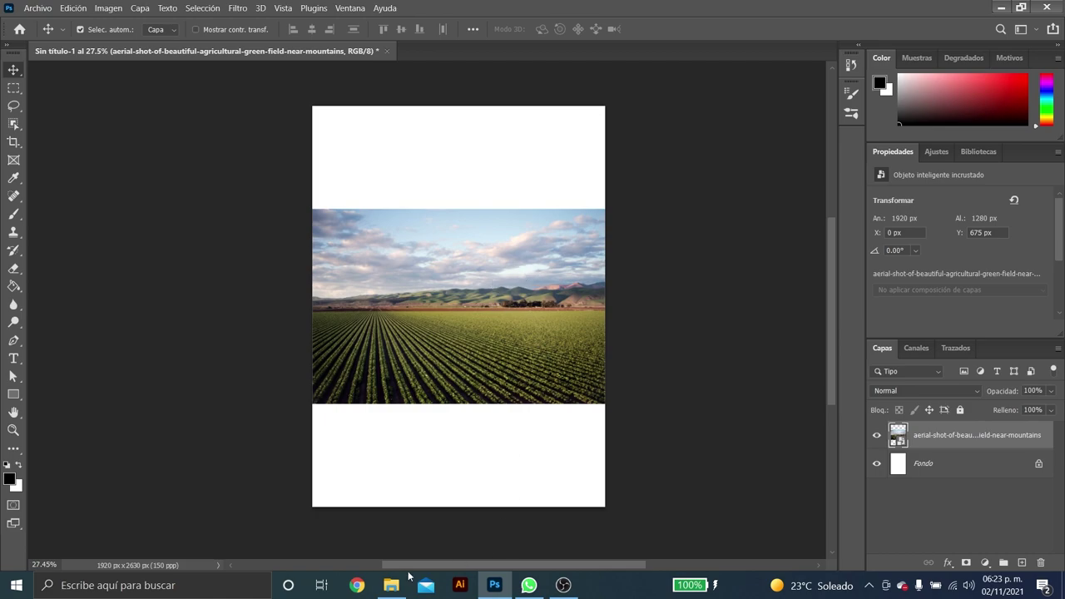
click(390, 584)
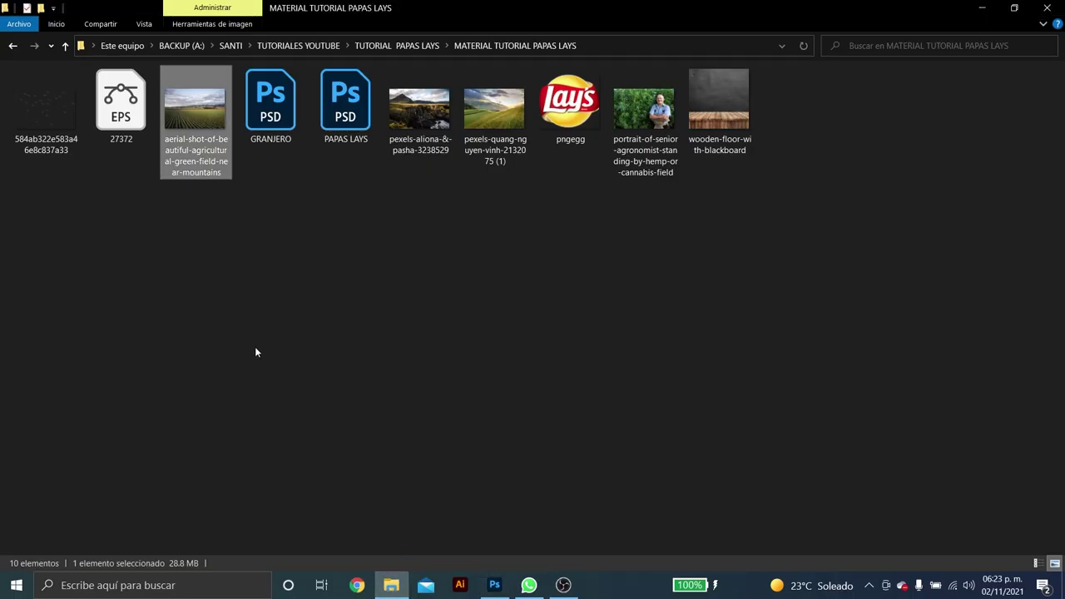
Bring the masked farmer cutout from GRANJERO.psd into the new document as Fondo copia 2.
click(322, 274)
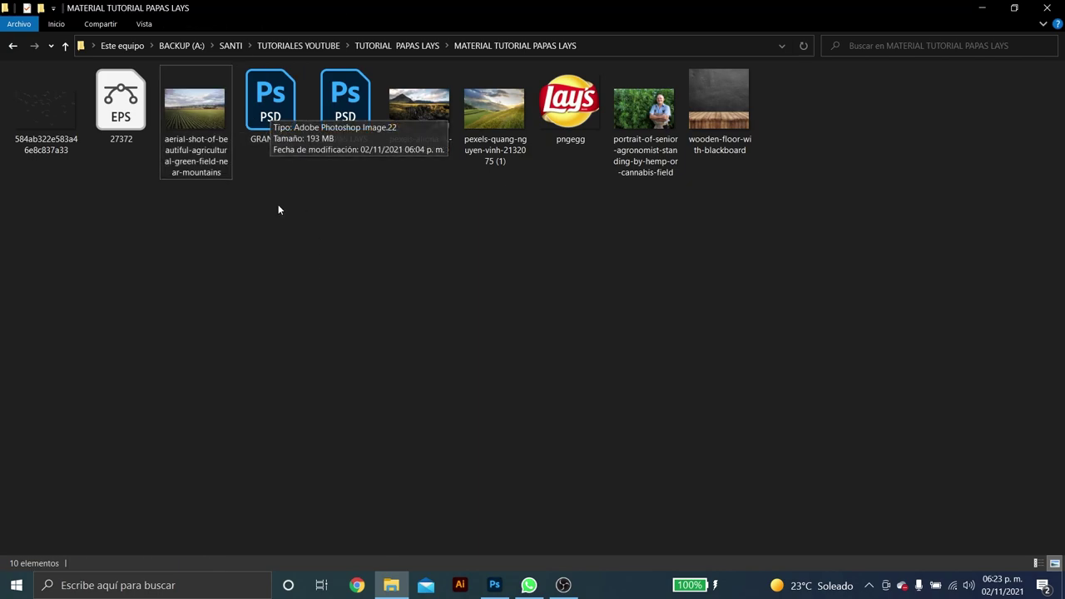
double_click(268, 109)
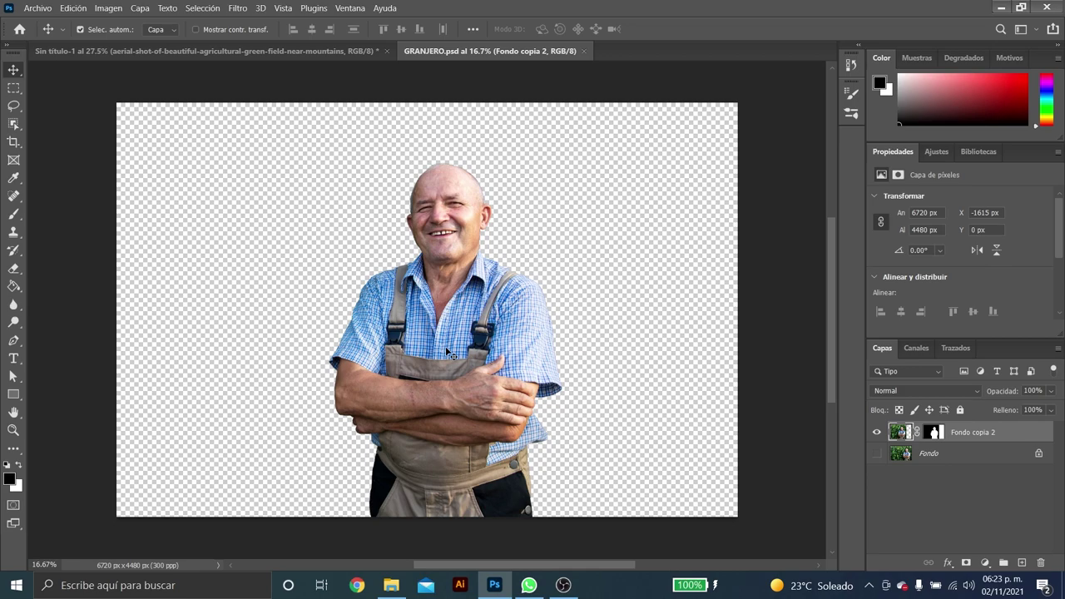
drag(446, 353, 240, 52)
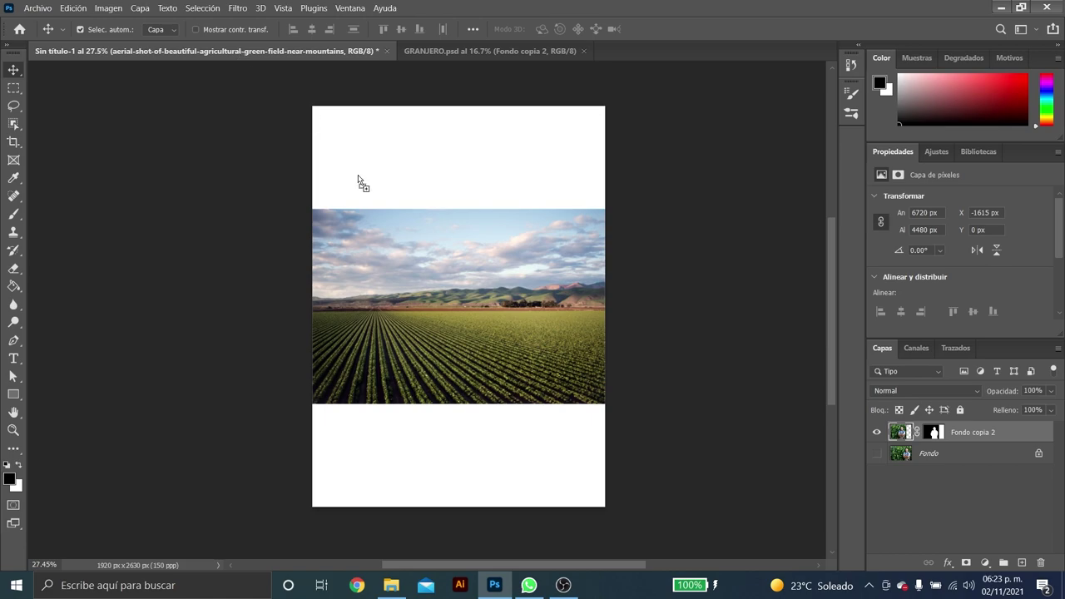
drag(240, 52, 460, 302)
mouse_move(586, 335)
mouse_down()
mouse_move(337, 372)
mouse_move(334, 360)
mouse_up()
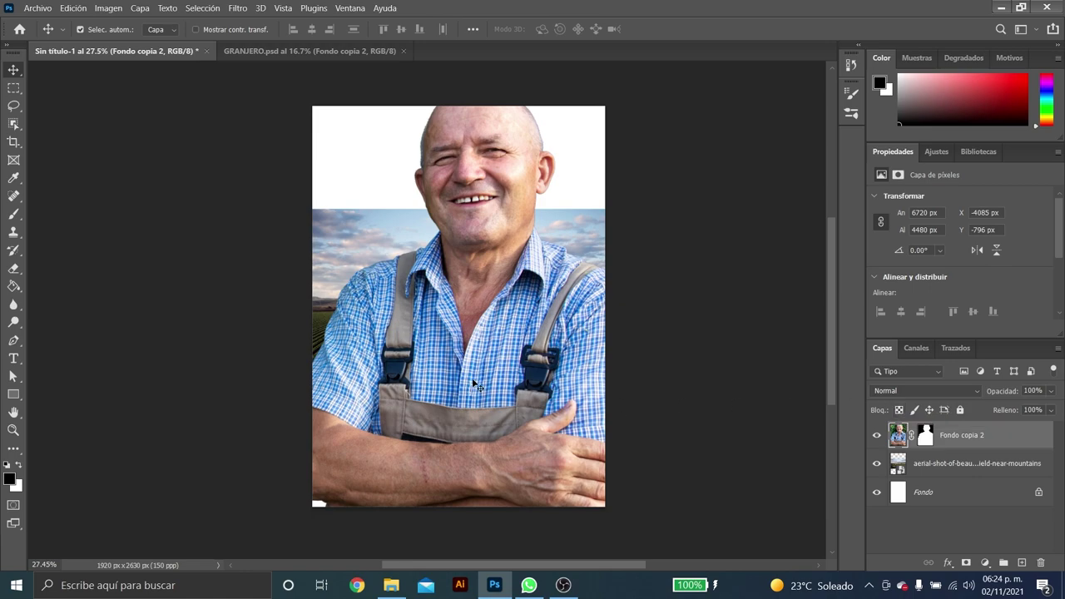
Shift the farmer to the right and zoom out beyond the canvas edges.
key(ctrl+t)
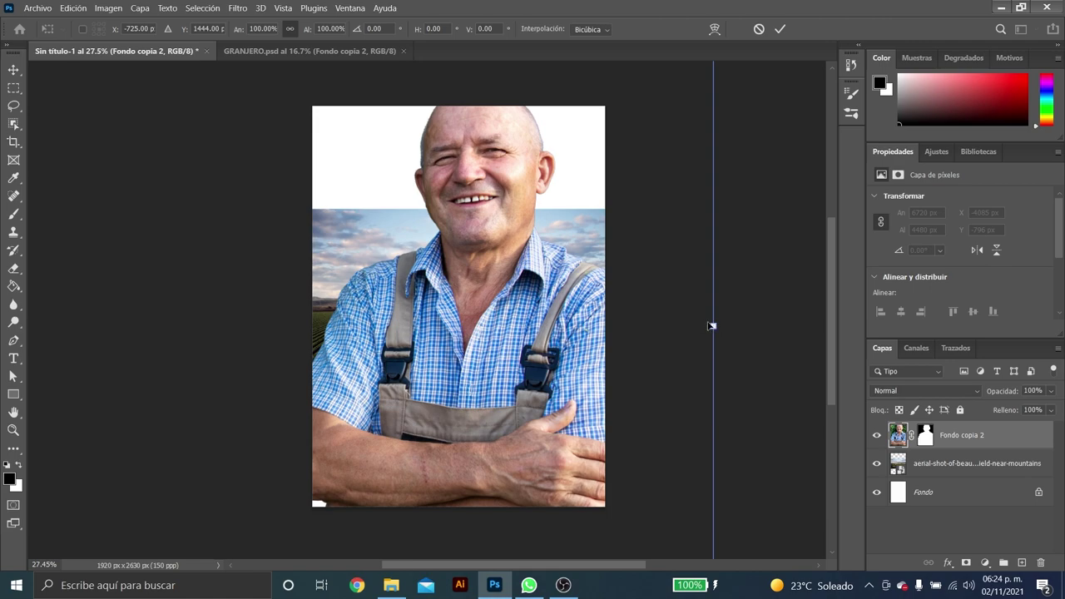
click(759, 30)
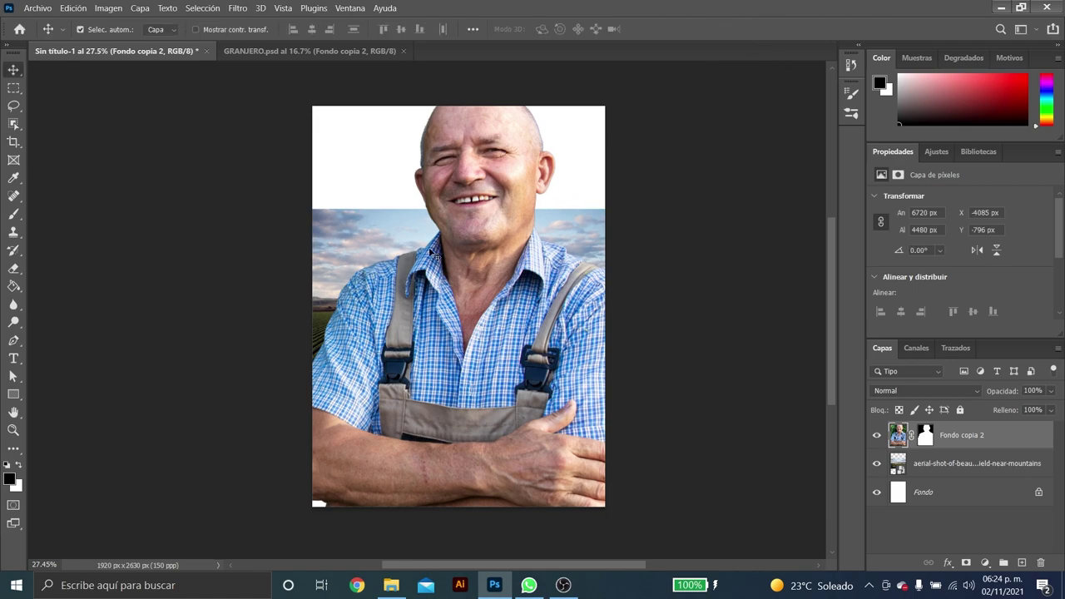
drag(435, 256, 550, 252)
key(ctrl+t)
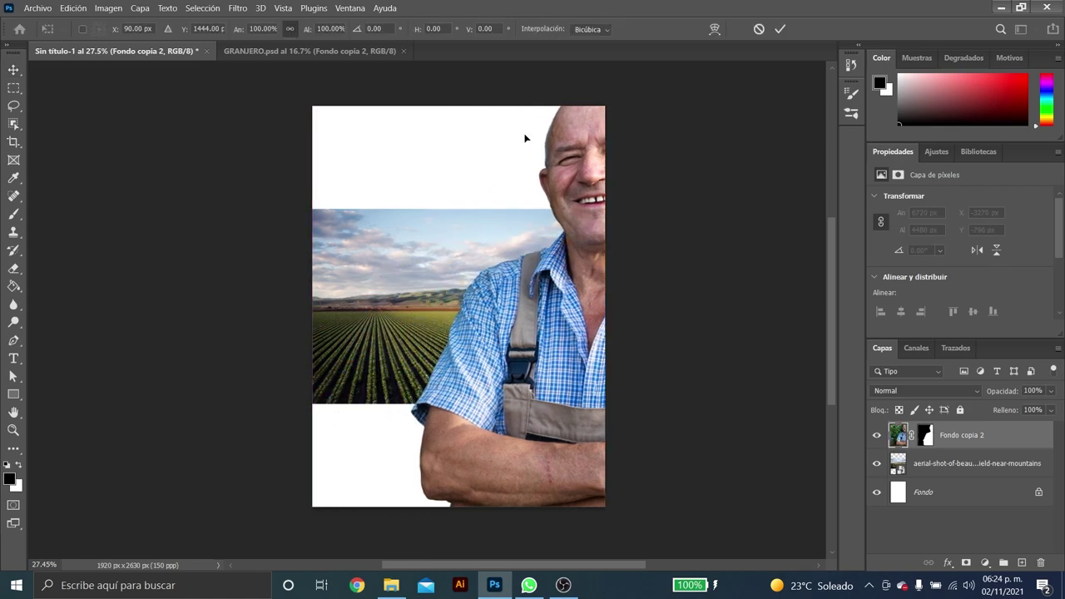
click(759, 29)
key(z)
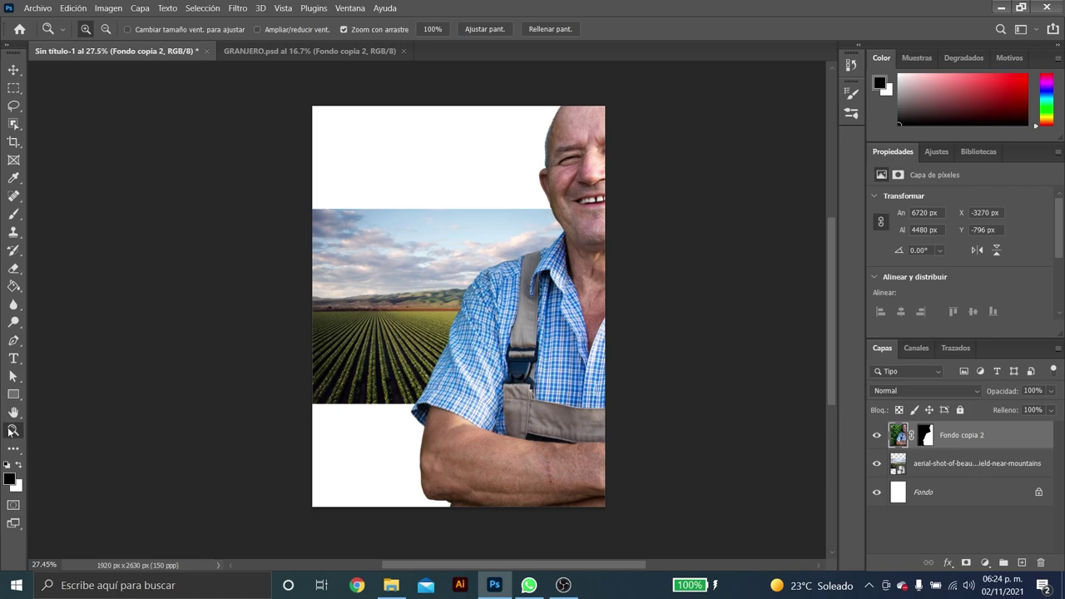
mouse_move(528, 296)
mouse_down()
mouse_move(451, 296)
mouse_move(472, 297)
mouse_up()
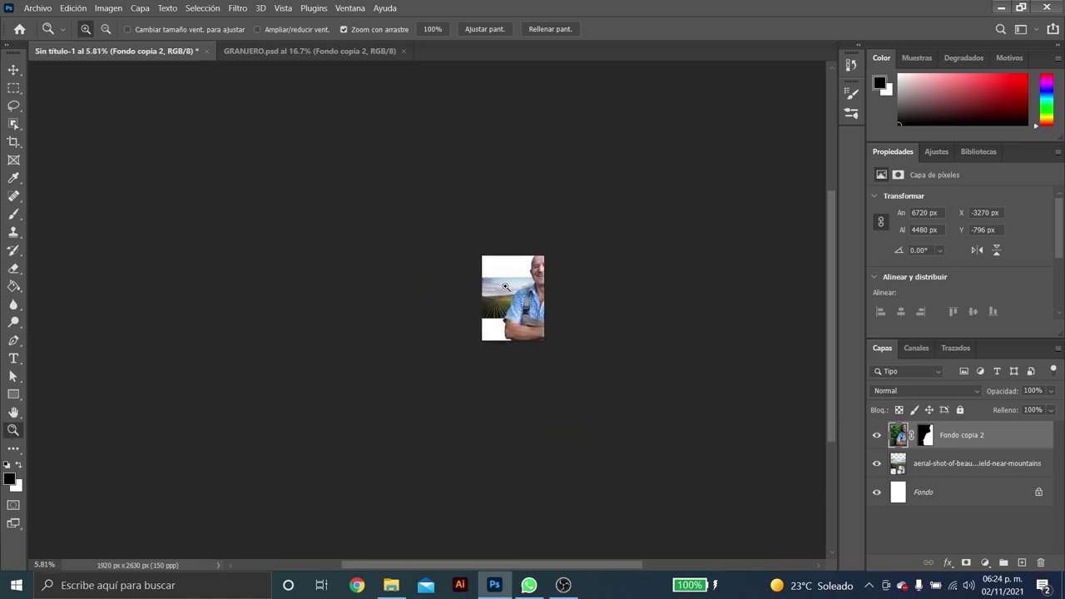
Scale the farmer to about 42% and centre him over the field photo.
key(ctrl+t)
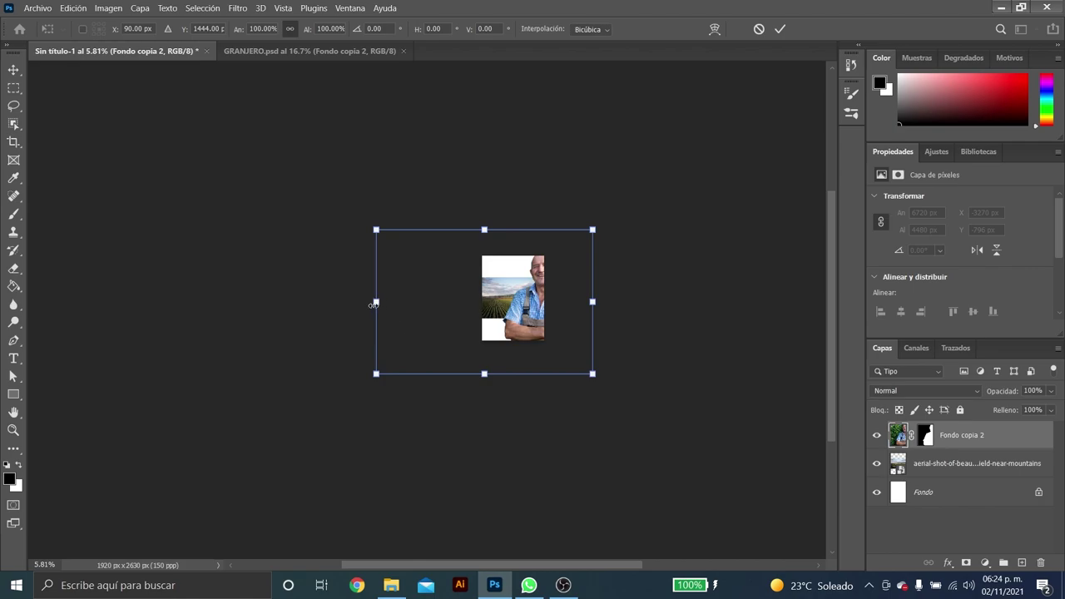
drag(376, 304, 500, 301)
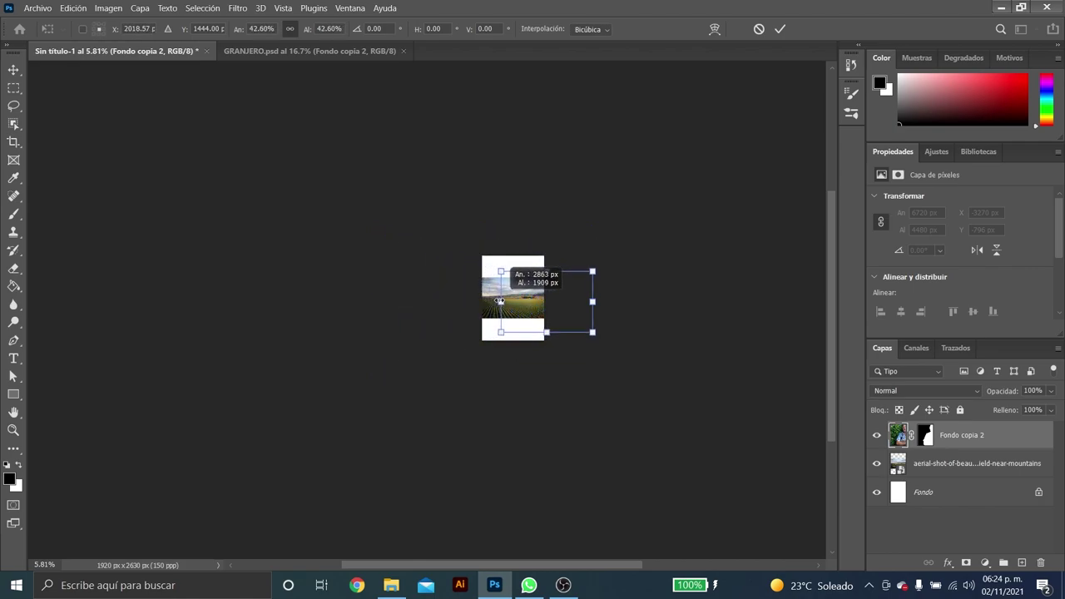
drag(580, 301, 527, 298)
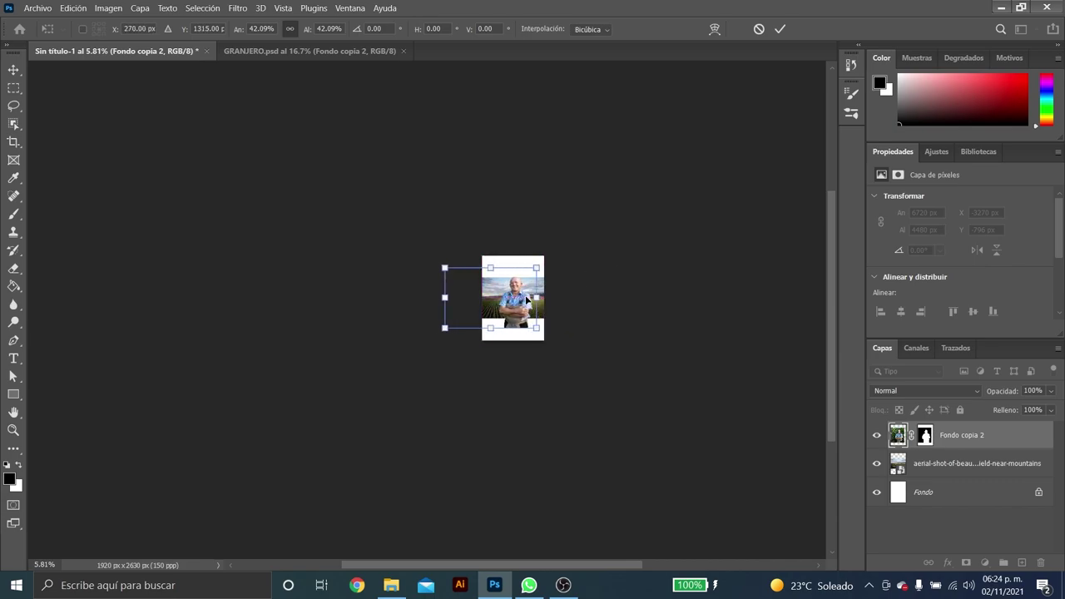
key(Return)
key(z)
drag(516, 296, 585, 294)
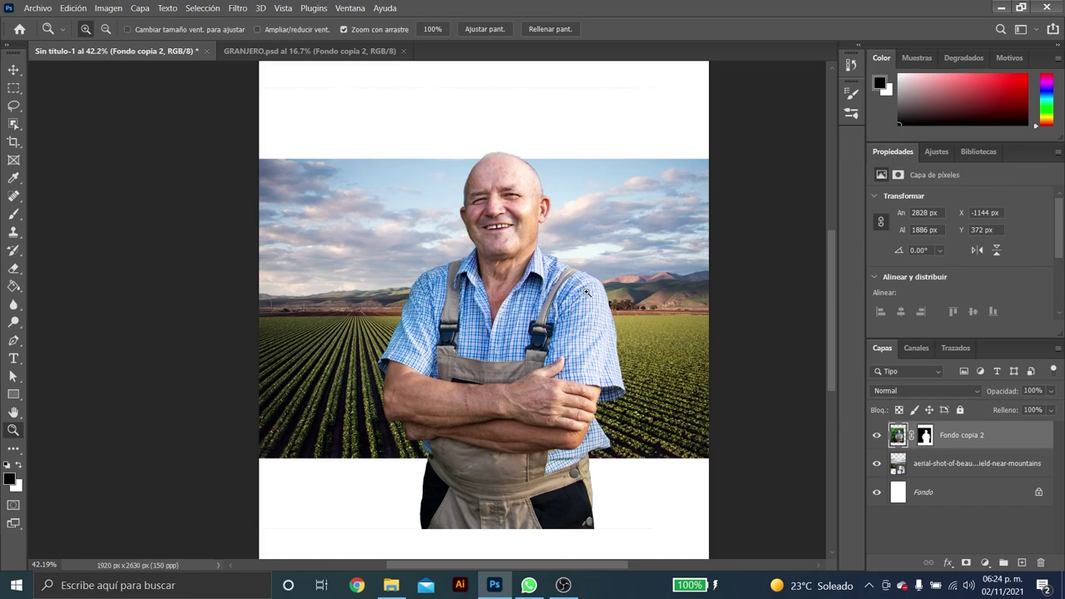
click(391, 585)
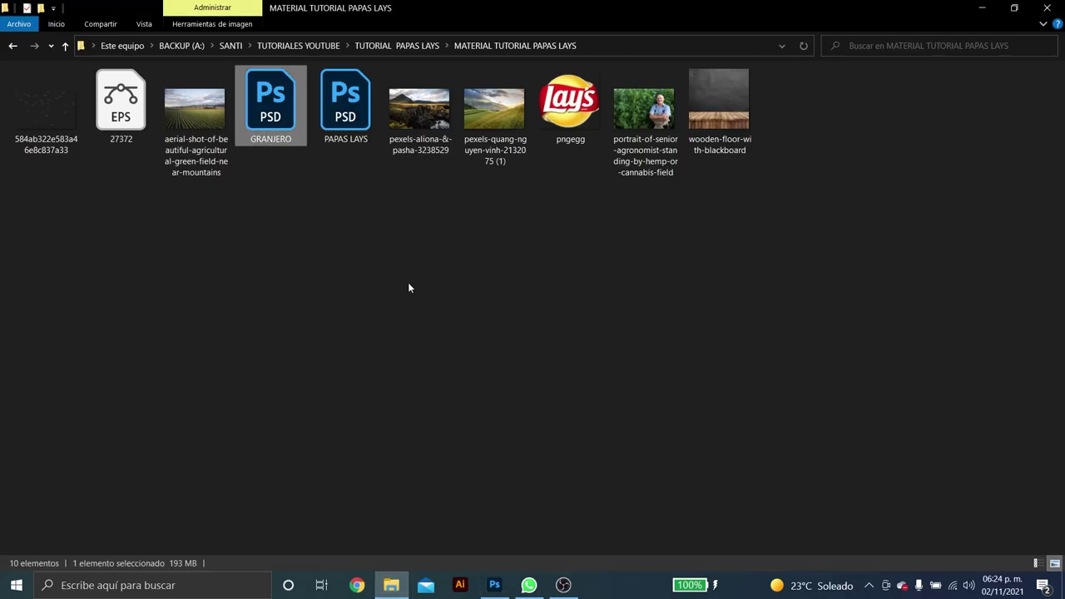
Preview the pexels-aliona-&-pasha-3238529 landscape photo and place it into the poster.
click(409, 288)
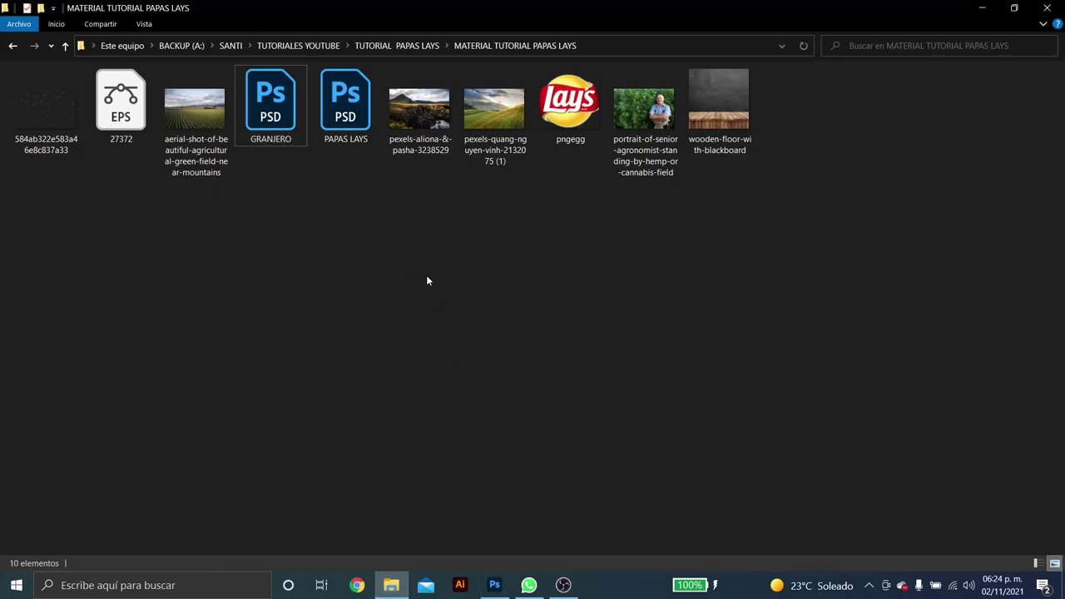
click(418, 116)
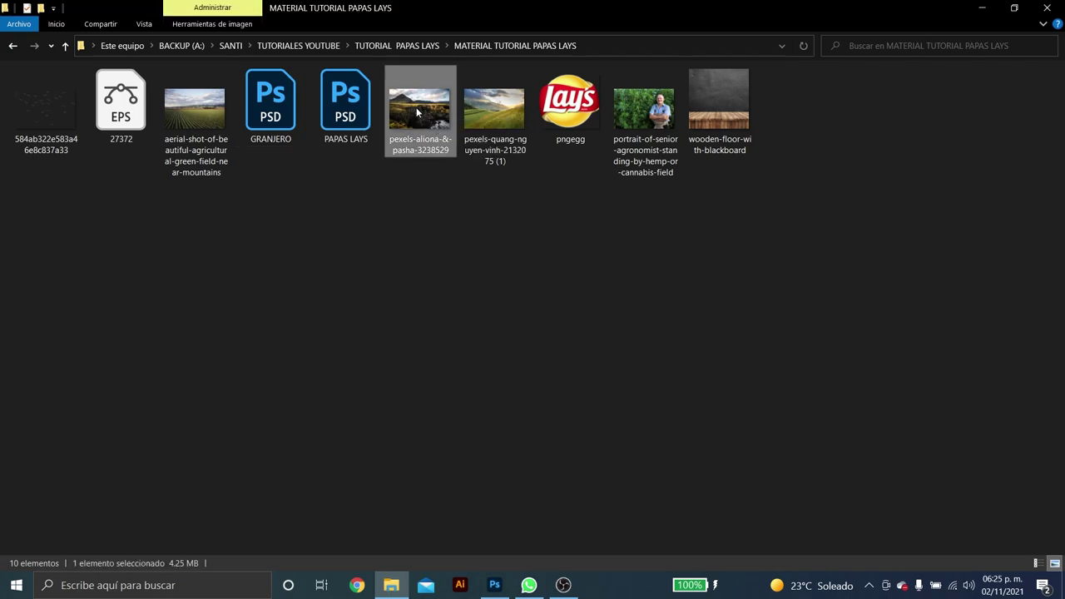
double_click(413, 114)
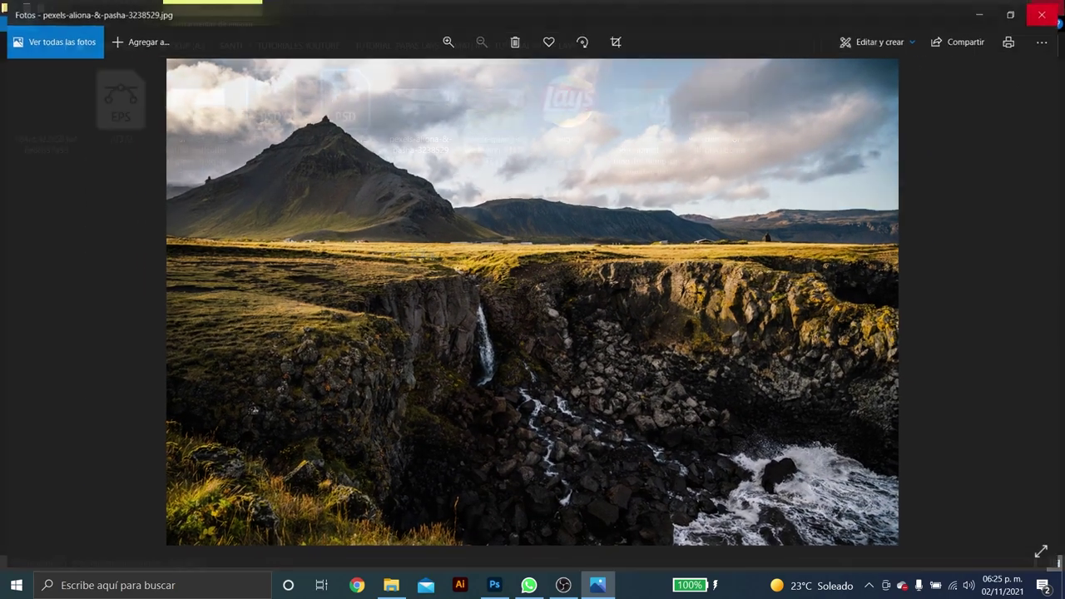
click(1049, 11)
mouse_move(449, 152)
mouse_down()
mouse_move(483, 554)
mouse_move(492, 455)
mouse_move(546, 349)
mouse_up()
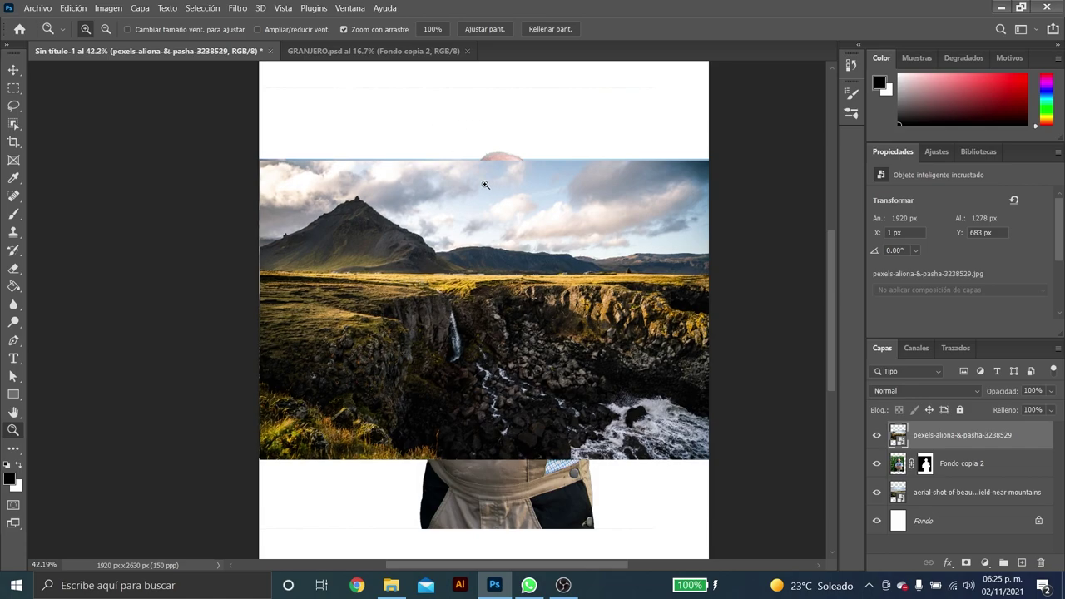
Move the landscape layer beneath the field photo and lower it to Y 824 px.
drag(486, 185, 441, 184)
key(v)
drag(499, 221, 499, 233)
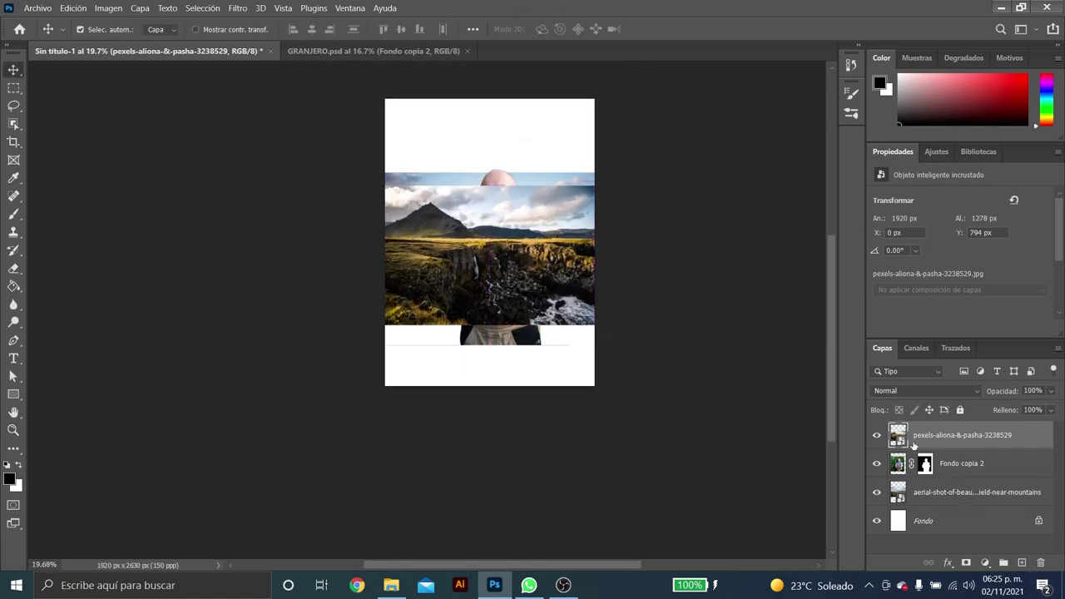
drag(957, 435, 924, 501)
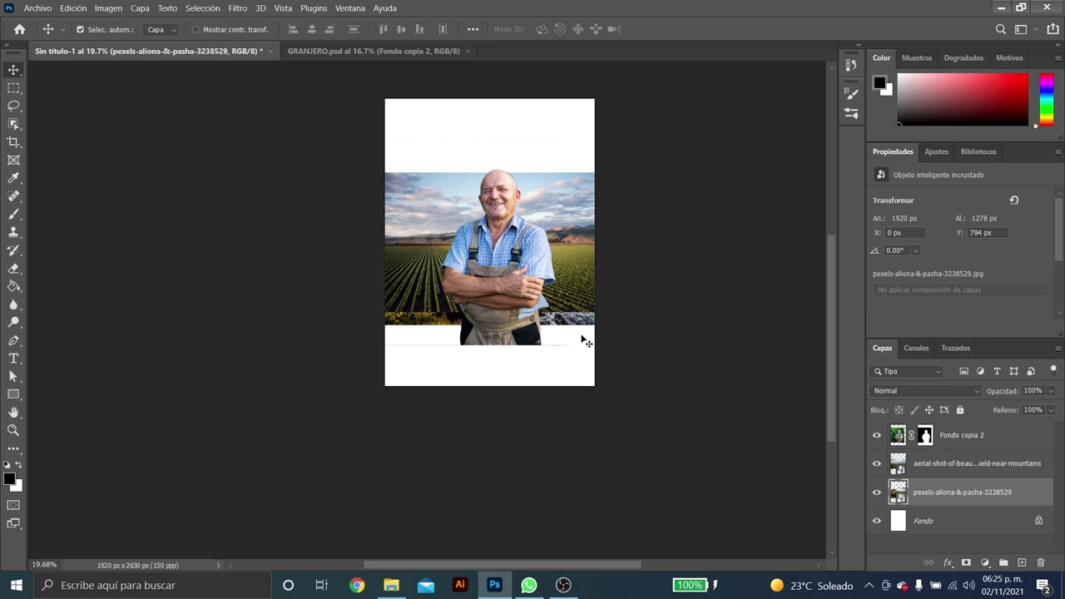
drag(573, 327, 573, 333)
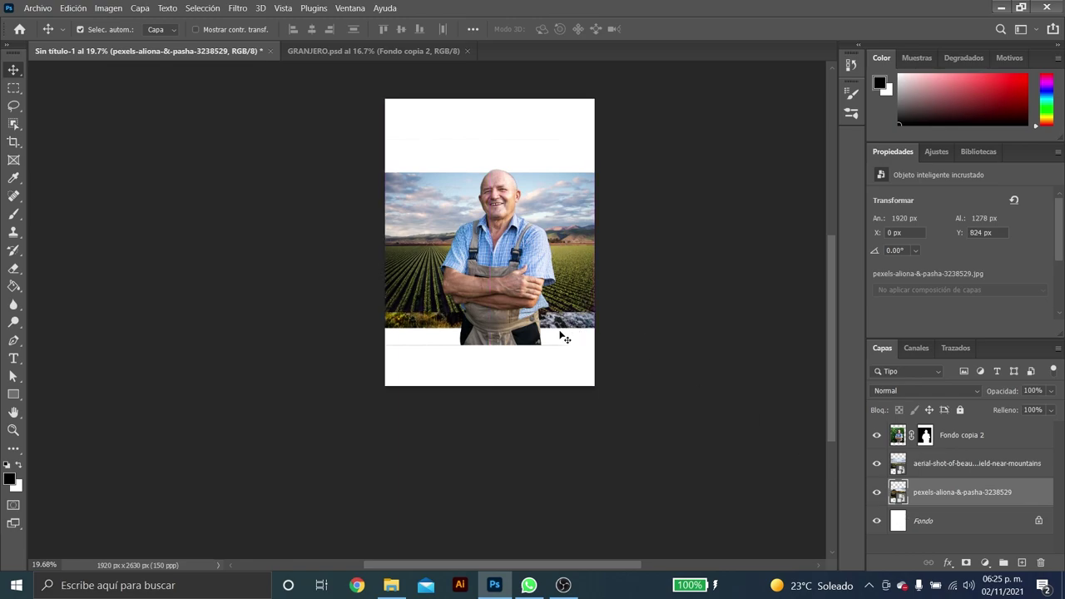
Zoom in to inspect the farmer, then zoom back out to the whole poster.
key(z)
ctrl+click(540, 275)
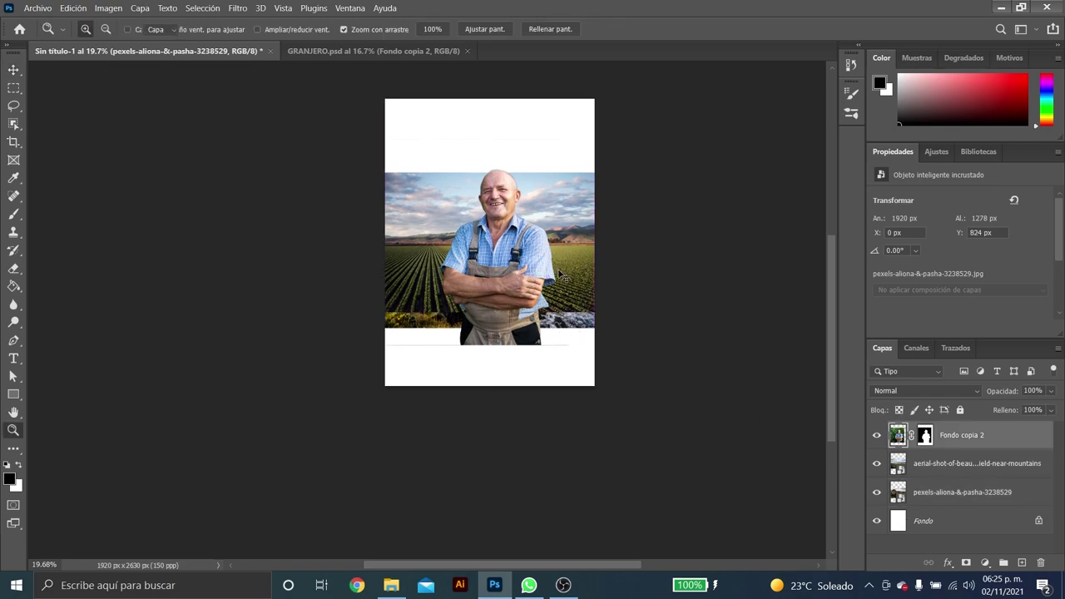
click(538, 256)
scroll(549, 241, down, 2)
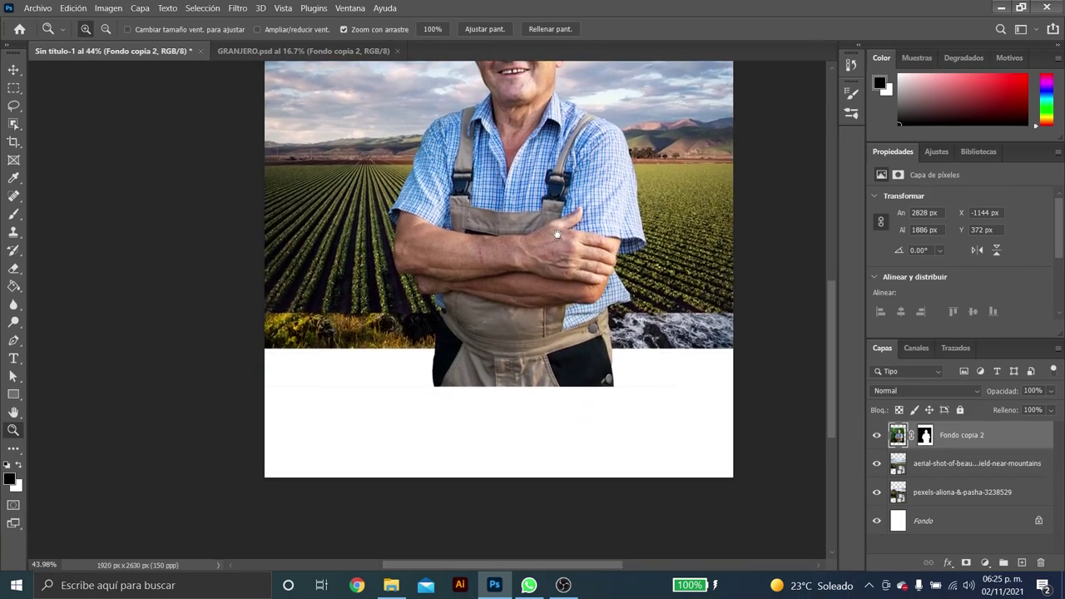
drag(599, 411, 677, 387)
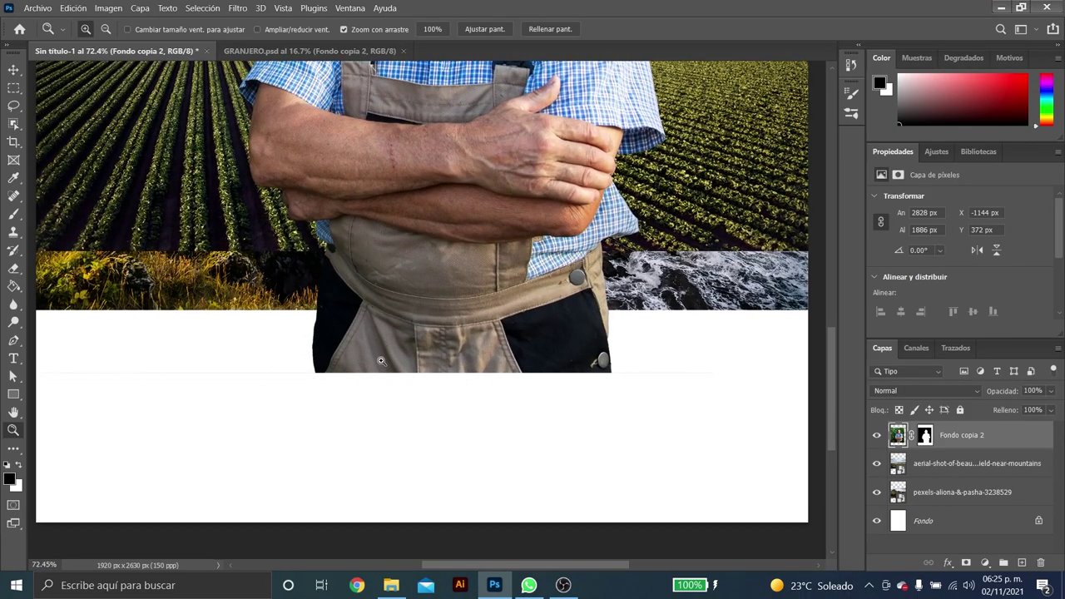
drag(375, 369, 475, 159)
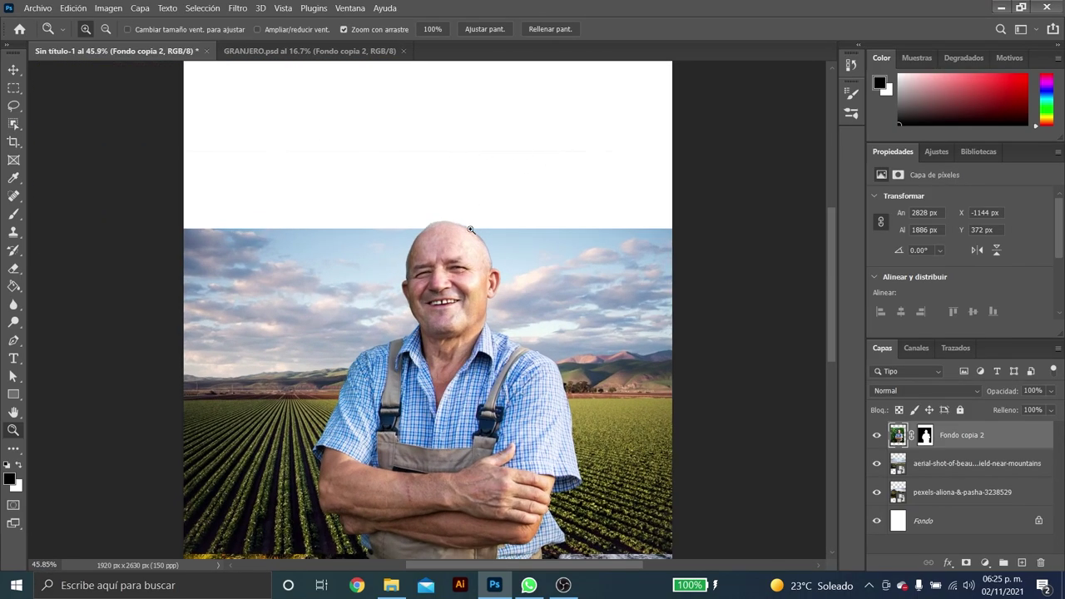
drag(470, 228, 437, 236)
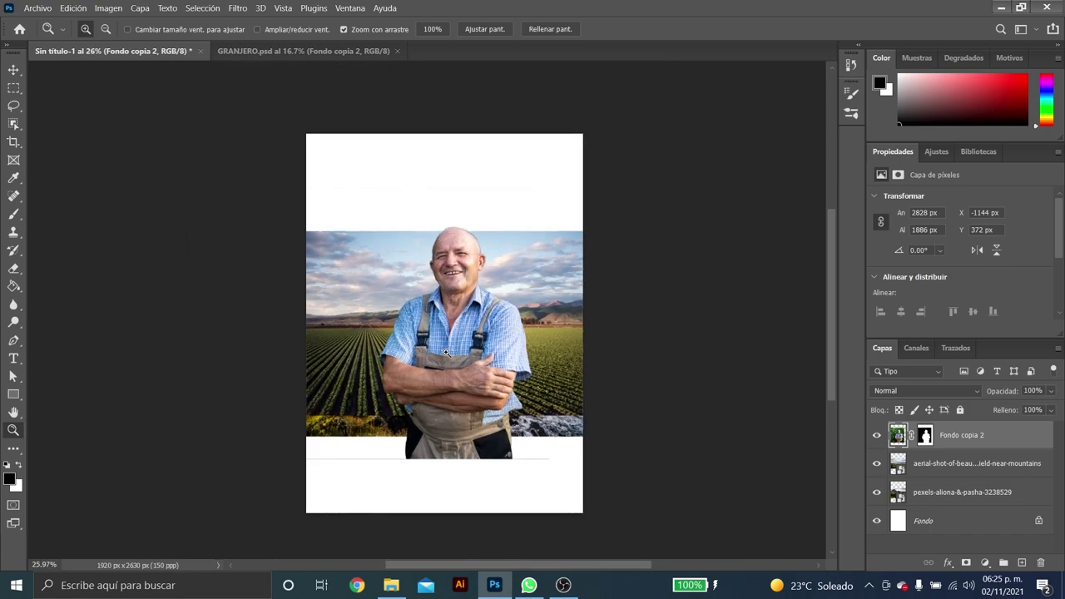
click(396, 588)
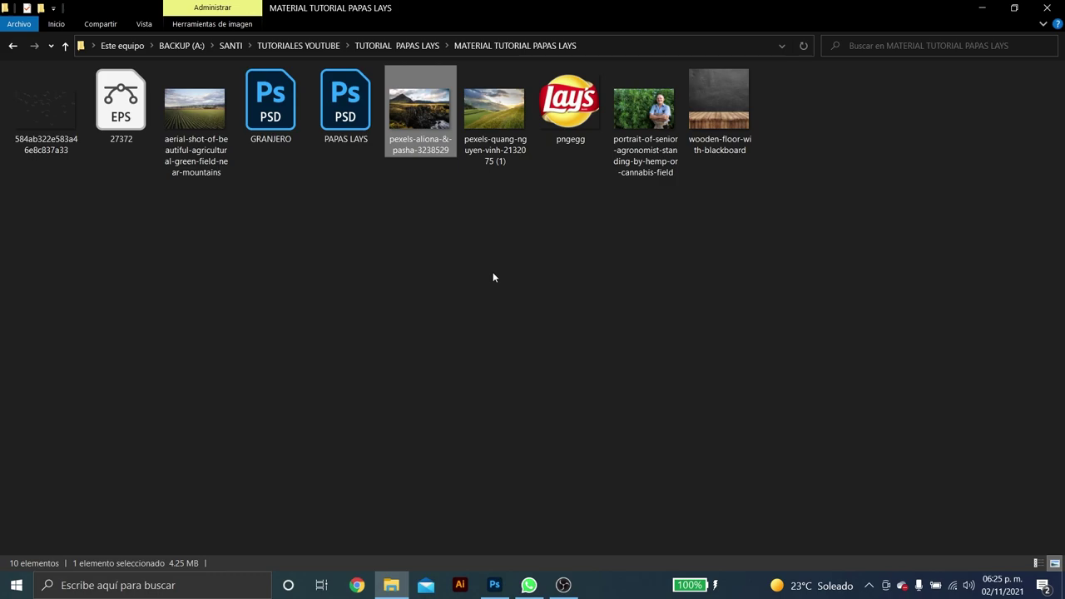
Place the pexels-quang-nguyen-vinh-2132075 (1) rice-terrace photo and move its layer just above Fondo.
click(497, 121)
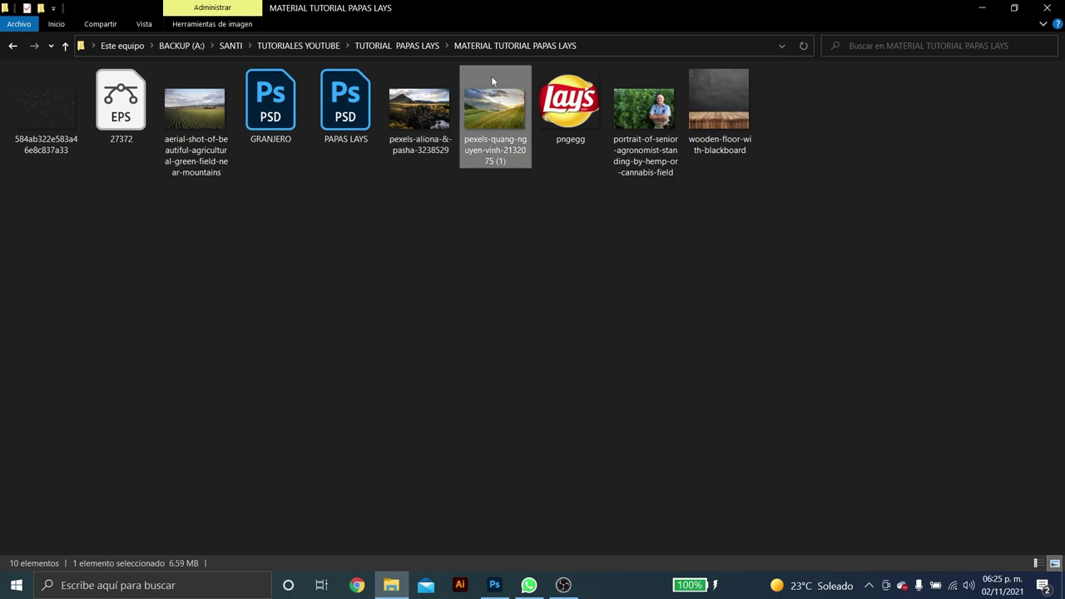
mouse_move(503, 108)
mouse_down()
mouse_move(497, 541)
mouse_move(498, 453)
mouse_up()
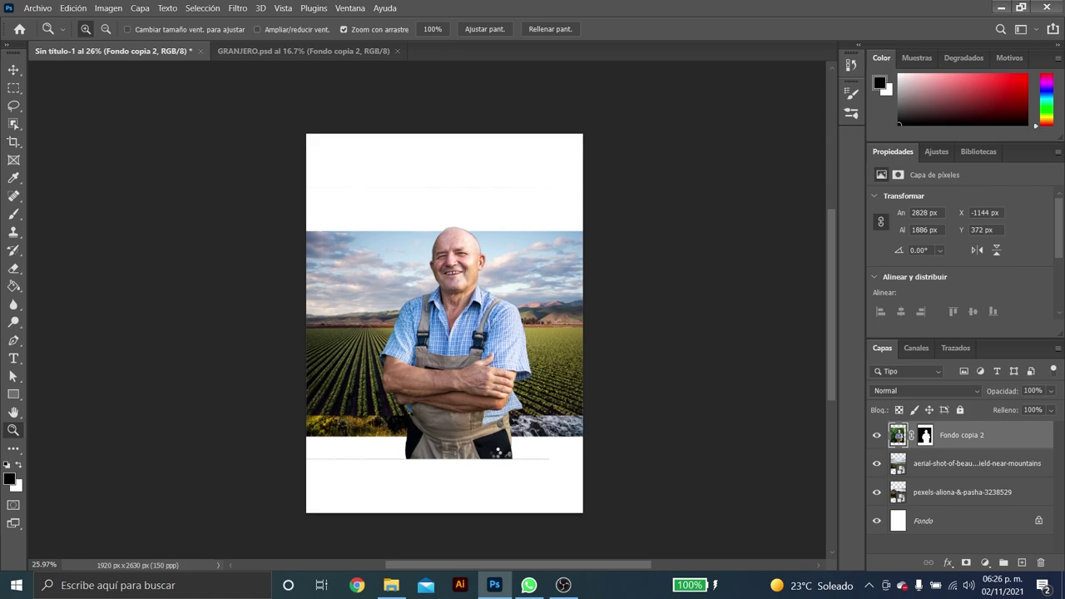
drag(495, 454, 288, 136)
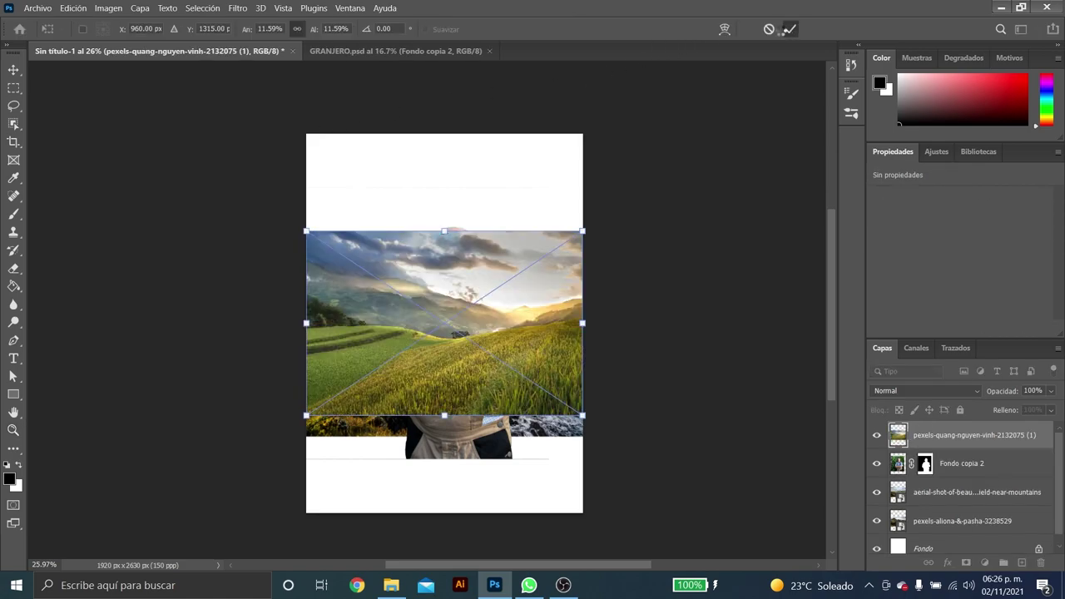
click(788, 29)
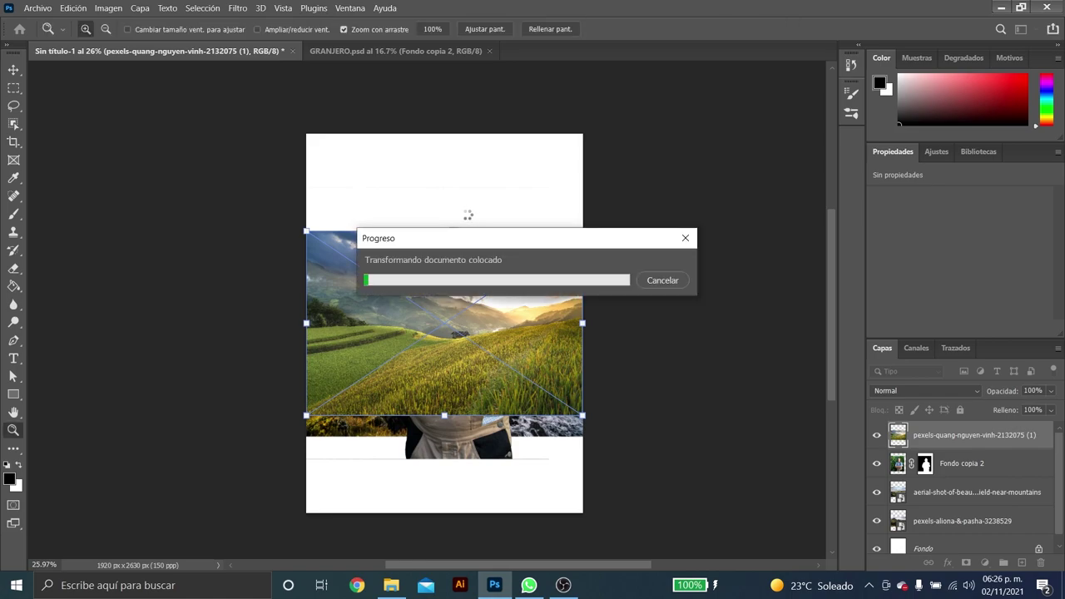
key(v)
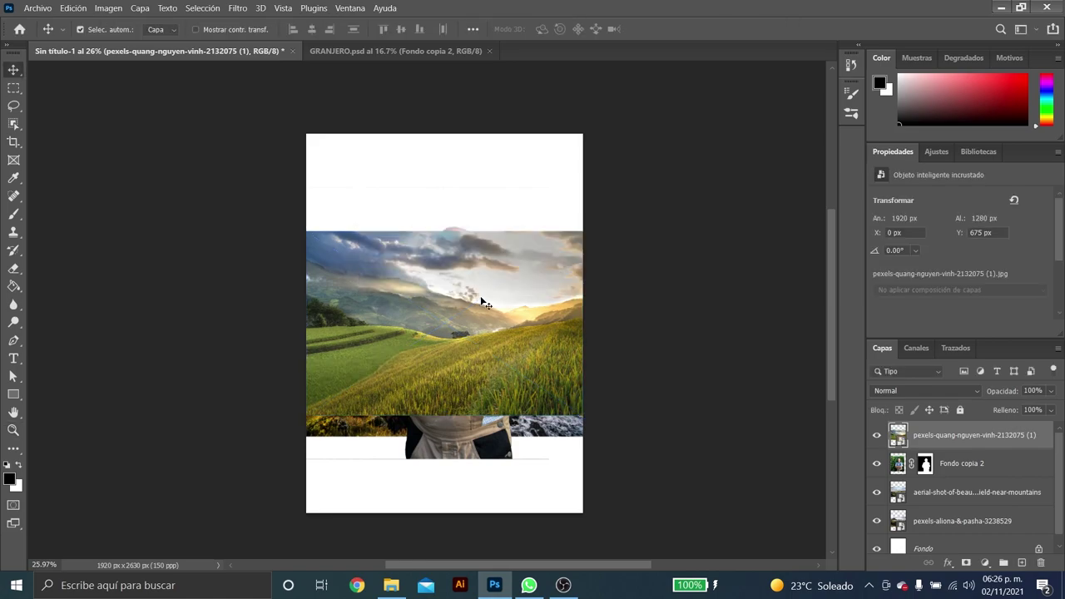
drag(940, 439, 945, 534)
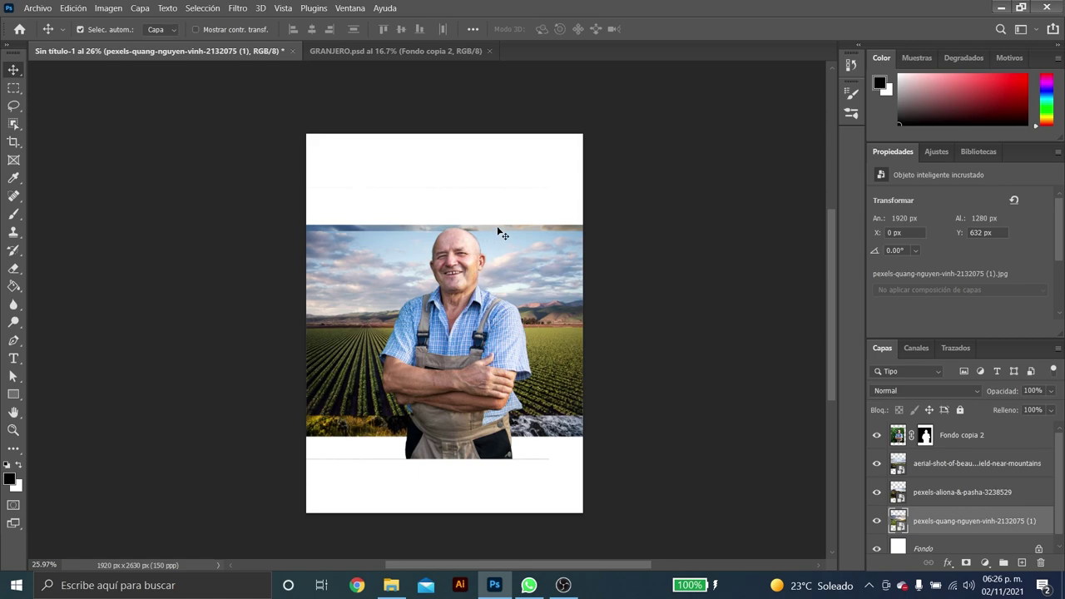
Place the wooden-floor-with-blackboard image as a smart-object layer at Y 355 px.
click(391, 587)
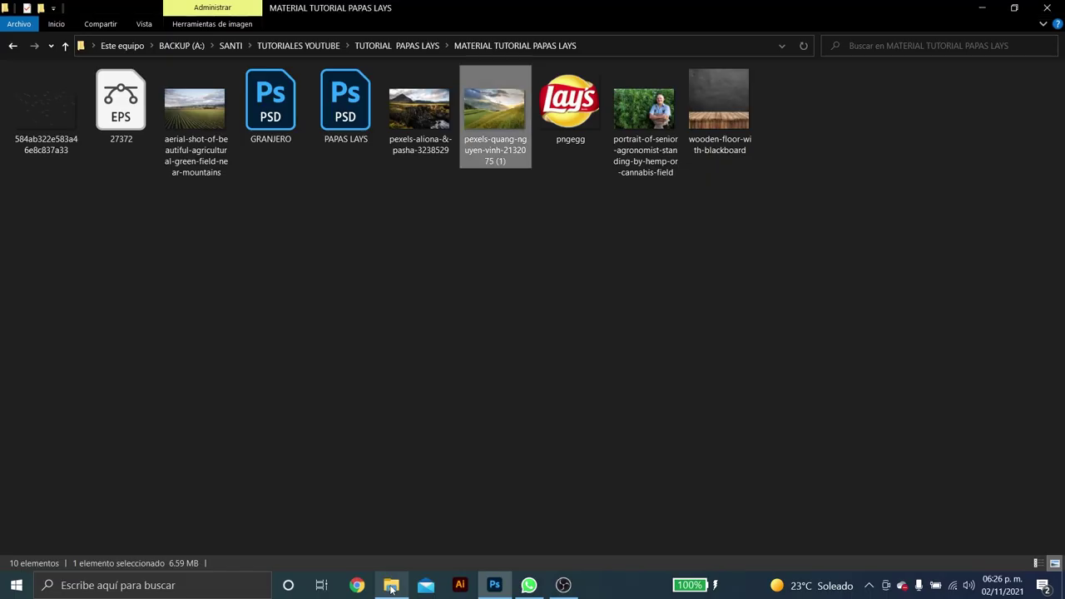
click(704, 113)
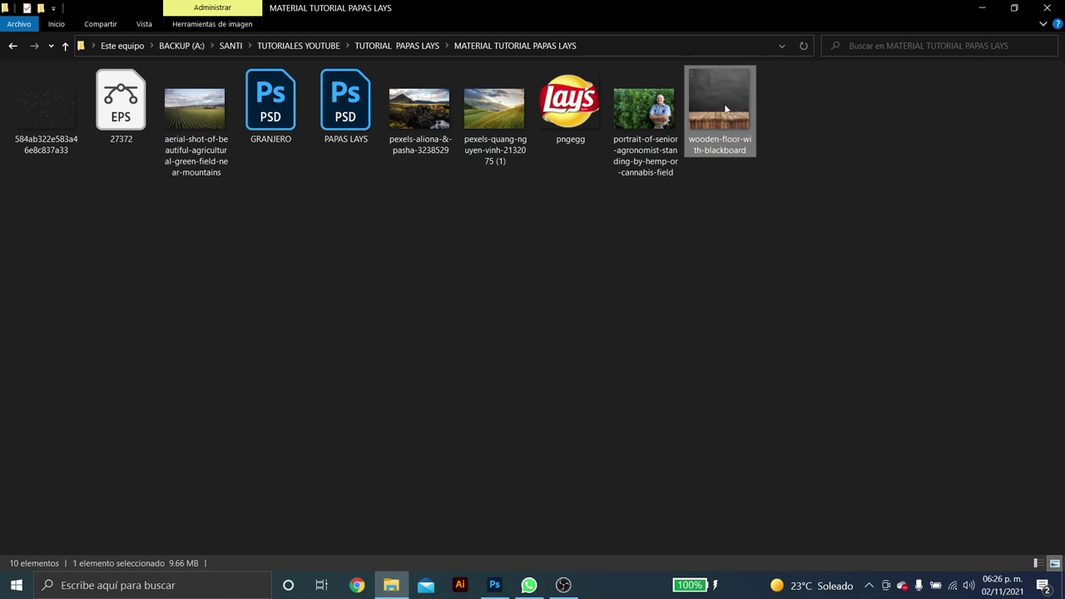
mouse_move(725, 109)
mouse_down()
mouse_move(706, 121)
mouse_move(625, 323)
mouse_move(749, 116)
mouse_move(505, 389)
mouse_up()
click(793, 150)
click(711, 129)
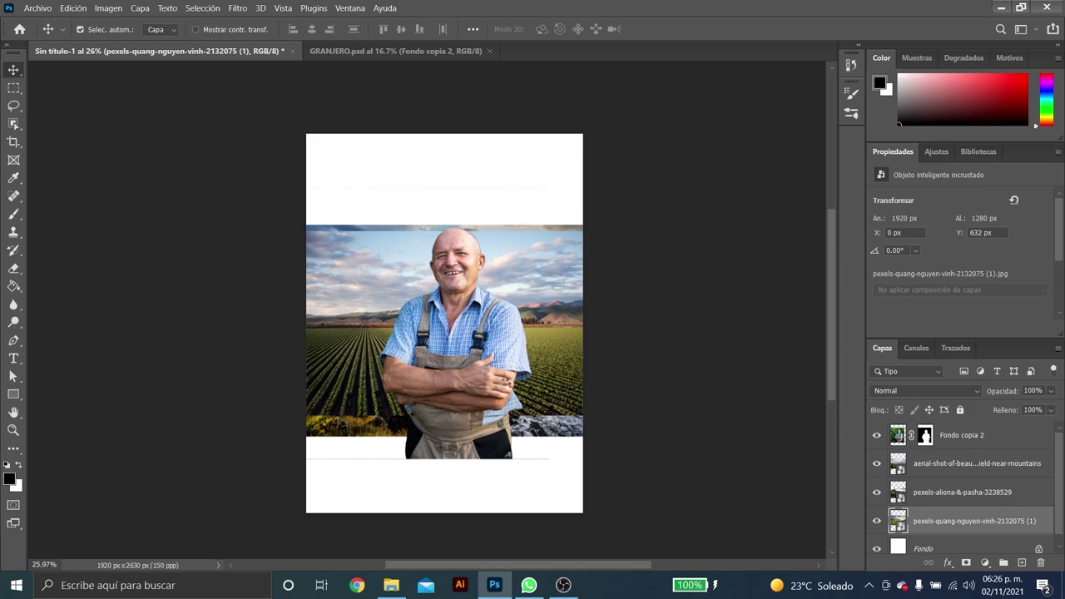
click(792, 29)
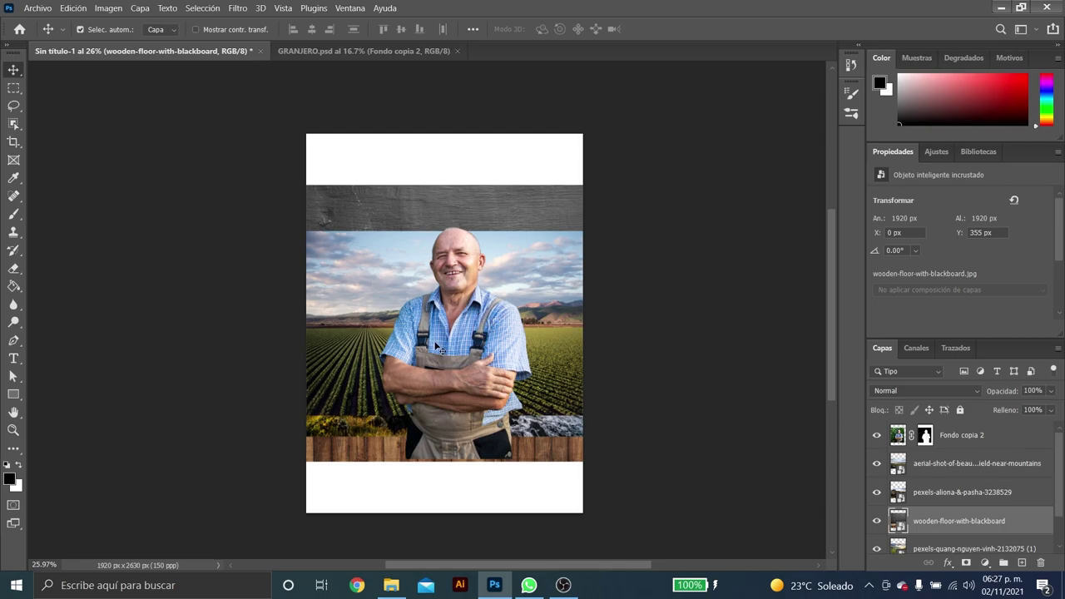
Zoom in to check the farmer, zoom back out, and select layer Fondo copia 2.
key(z)
drag(441, 359, 455, 288)
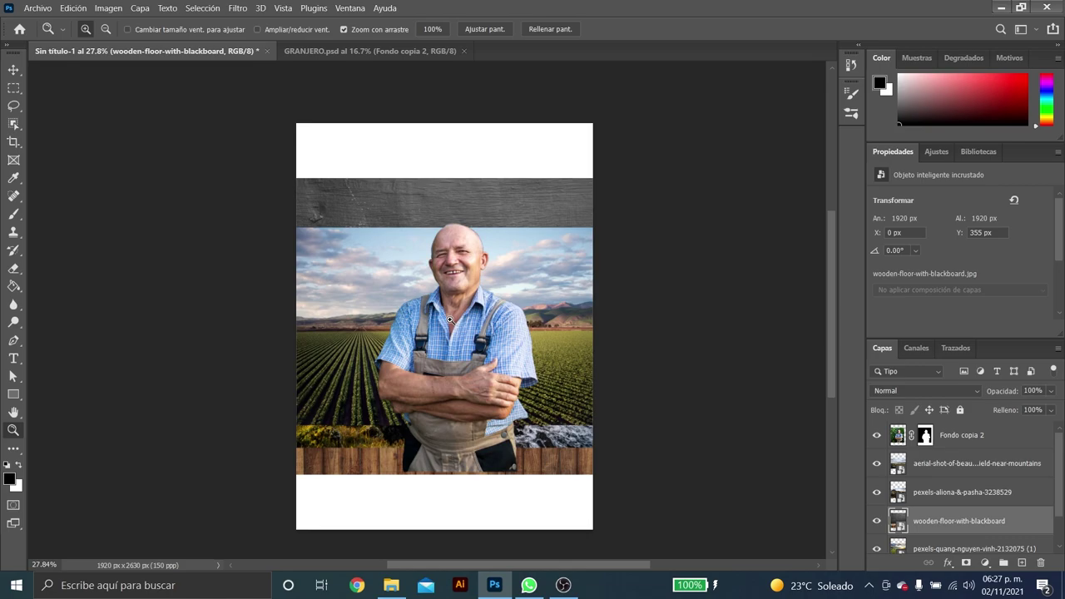
drag(449, 319, 463, 313)
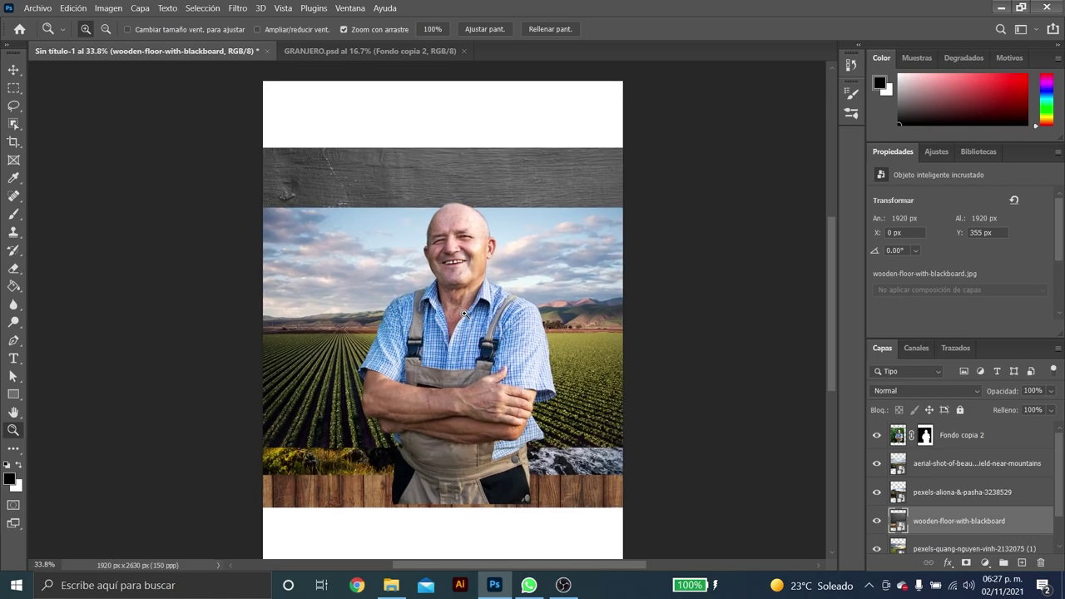
drag(463, 313, 426, 351)
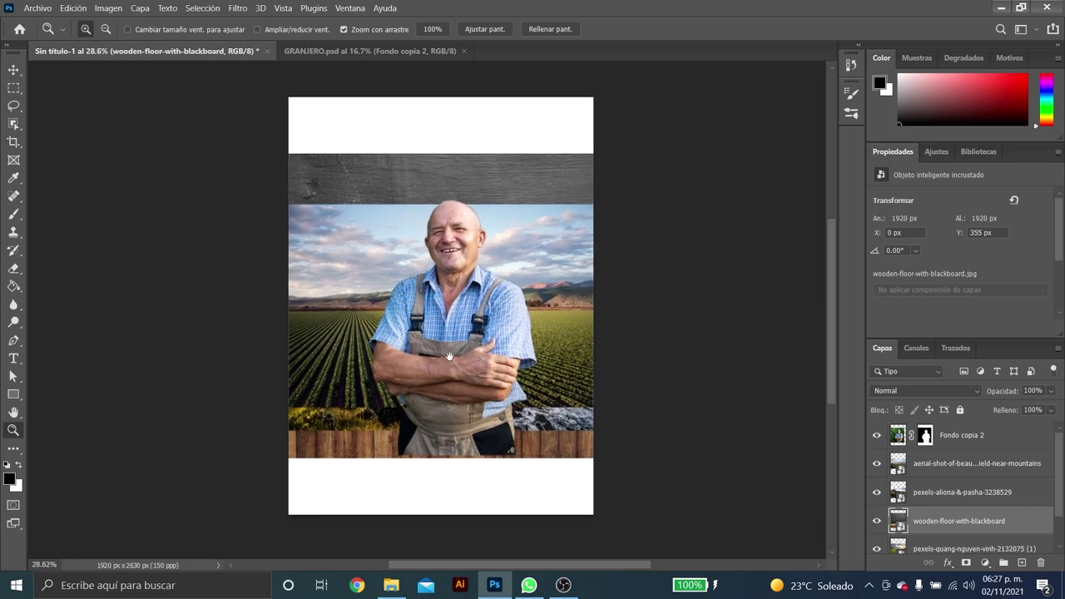
key(v)
click(475, 316)
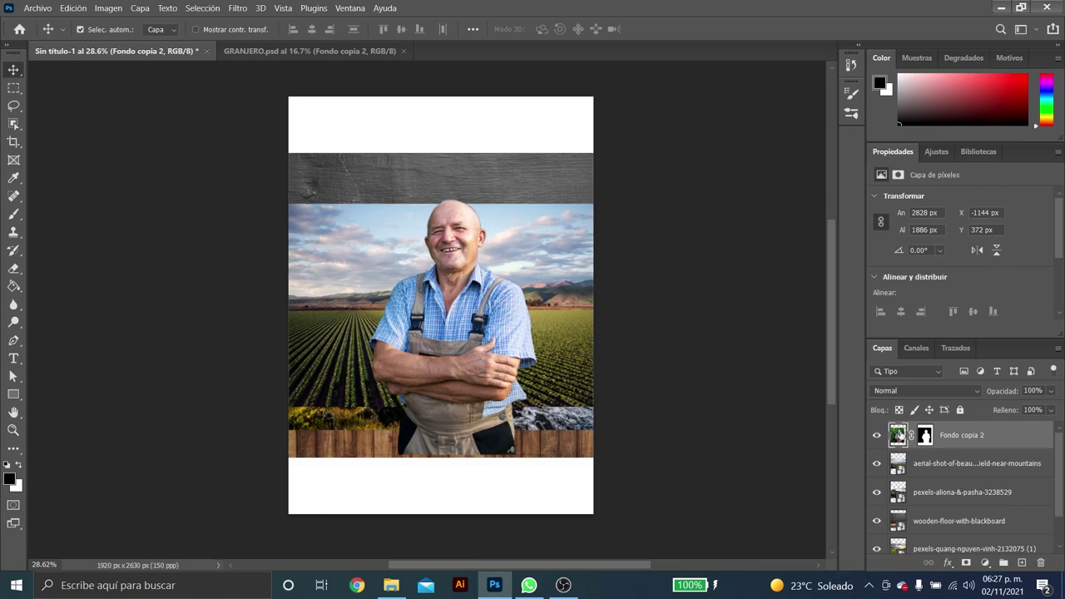
Group the farmer layer Fondo copia 2 into a group named GRANJERO.
key(ctrl)
key(ctrl+g)
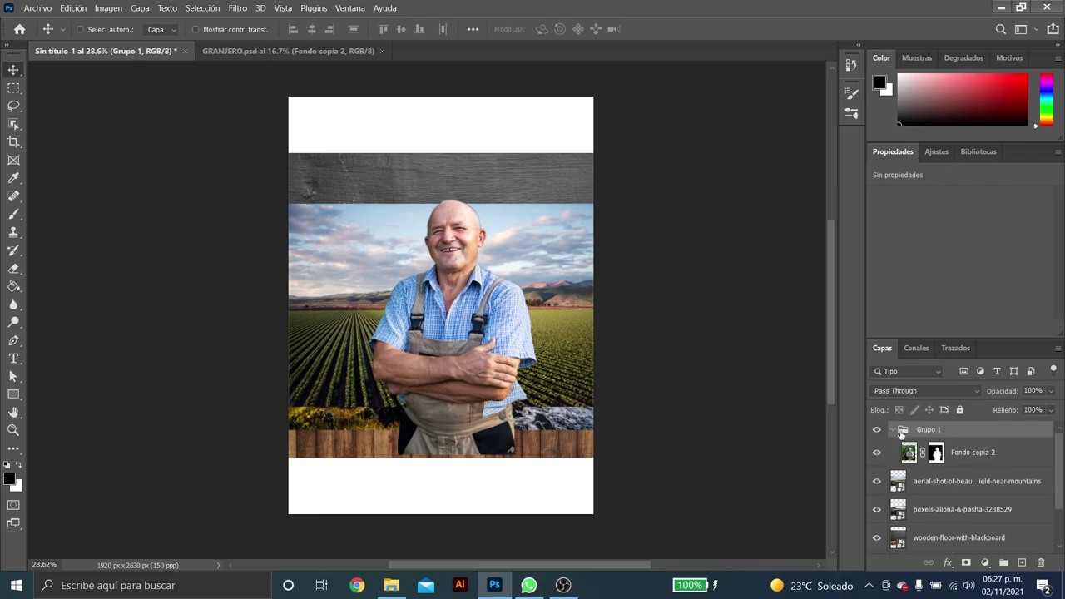
double_click(927, 430)
text(GRANJERO)
key(Return)
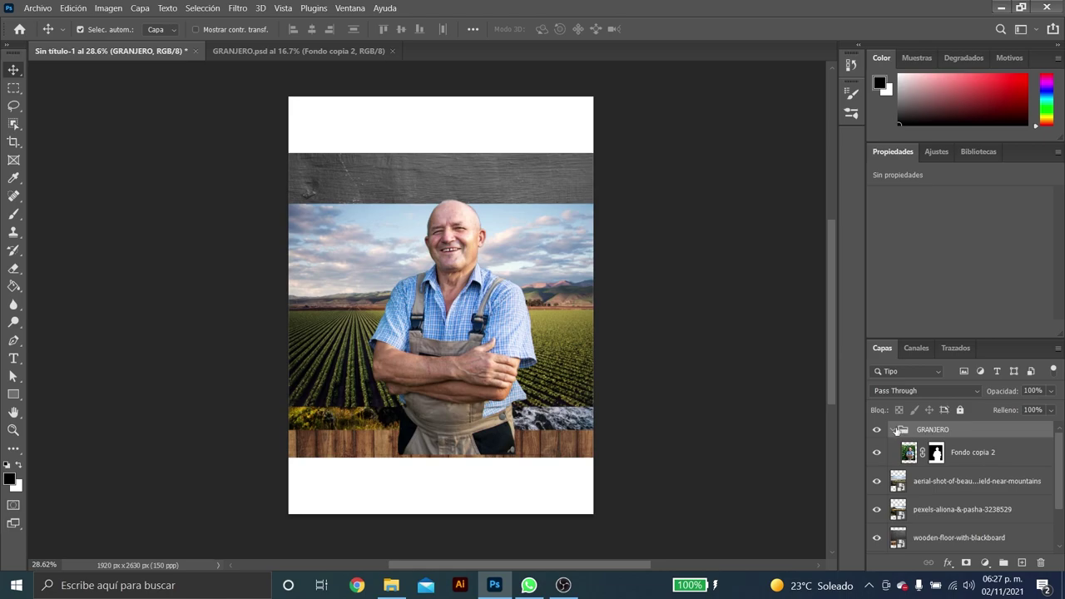
click(893, 429)
Group the aerial field layer into a group named MONTAÑAS DERECHA.
click(895, 459)
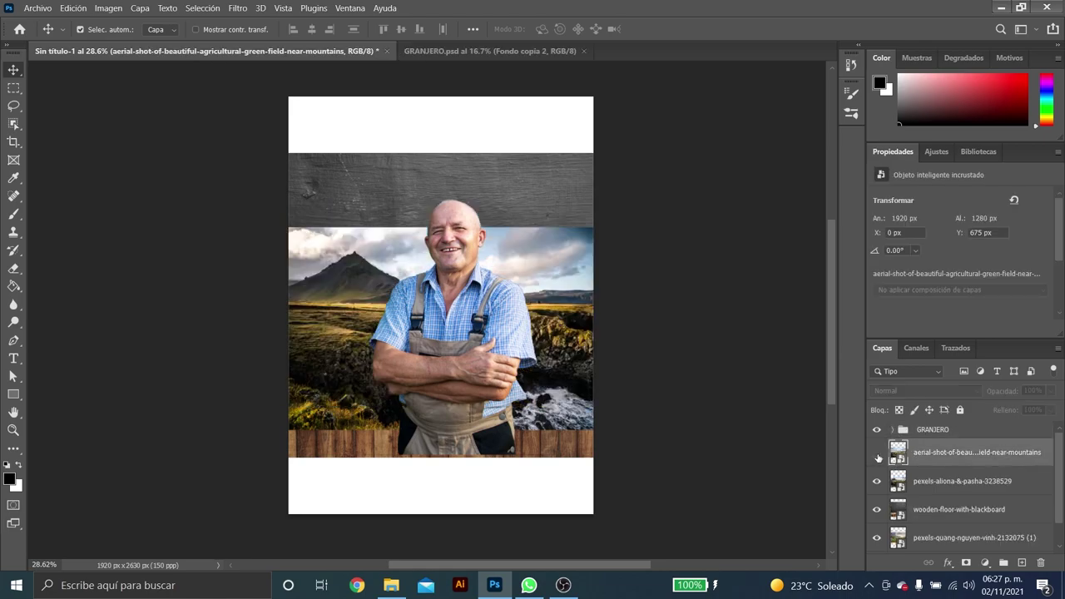
click(877, 455)
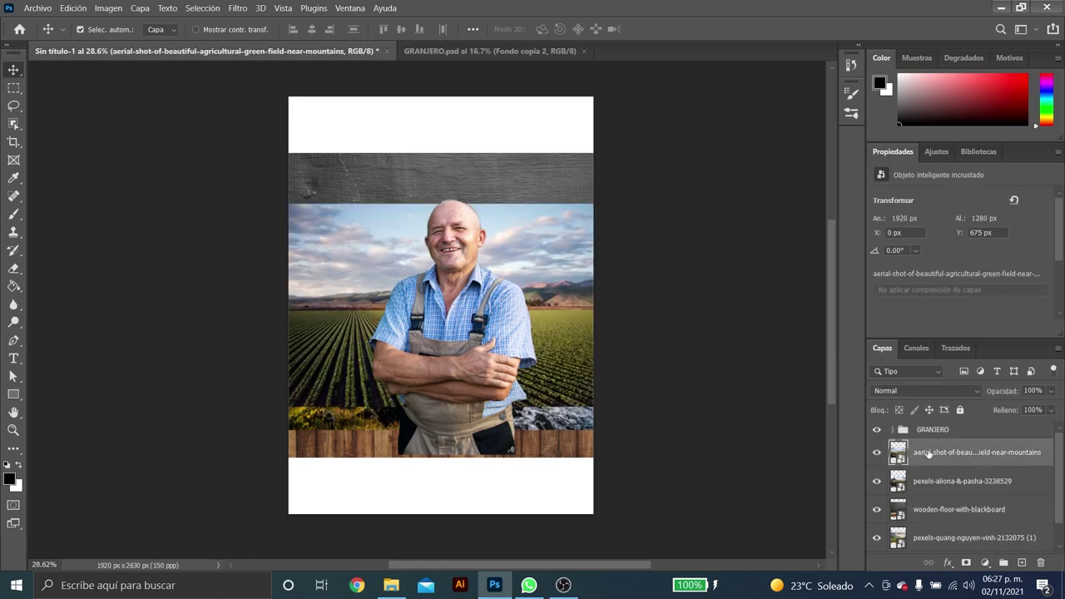
key(ctrl+g)
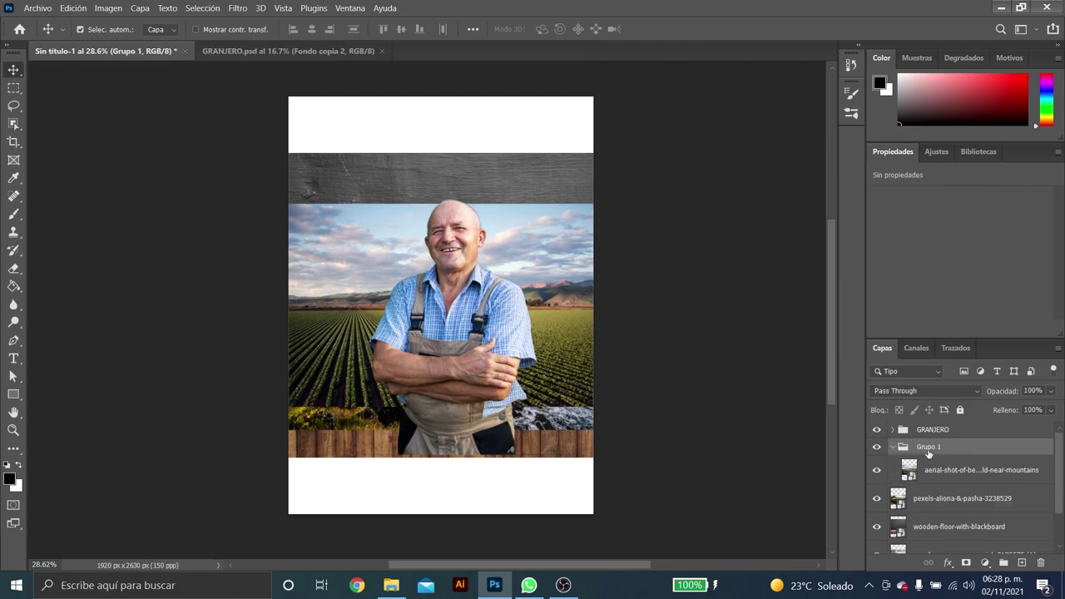
click(911, 474)
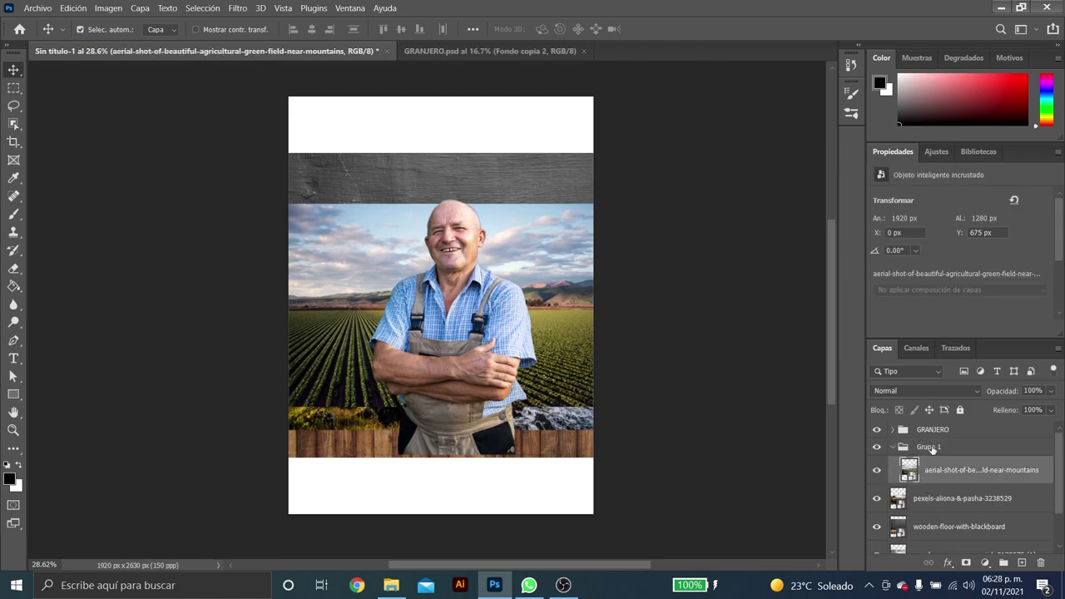
double_click(931, 447)
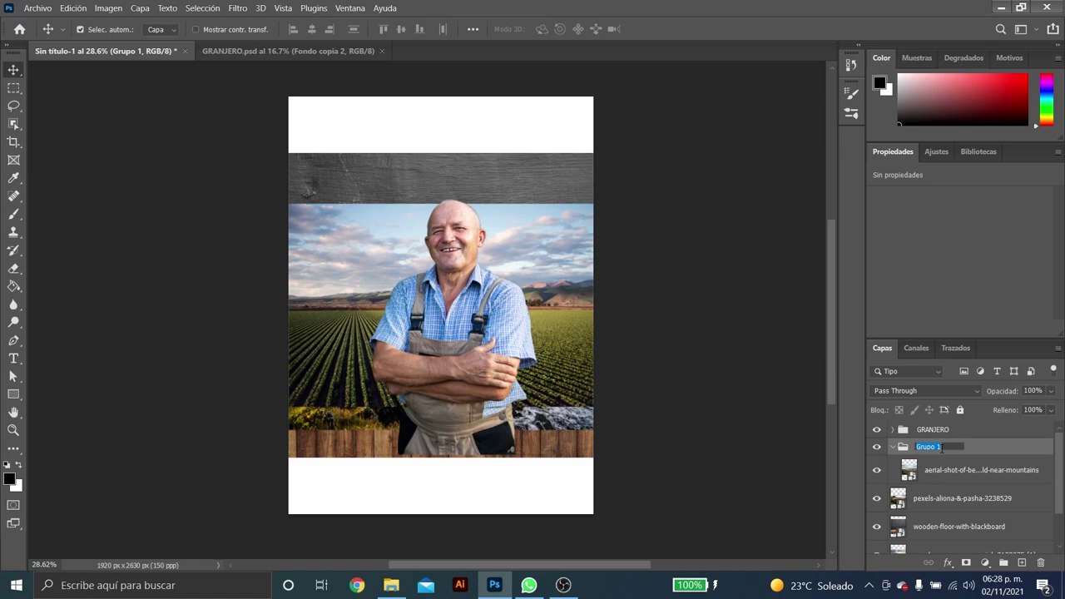
text(MONTAÑAS D)
text(ERECH)
text(A)
key(Return)
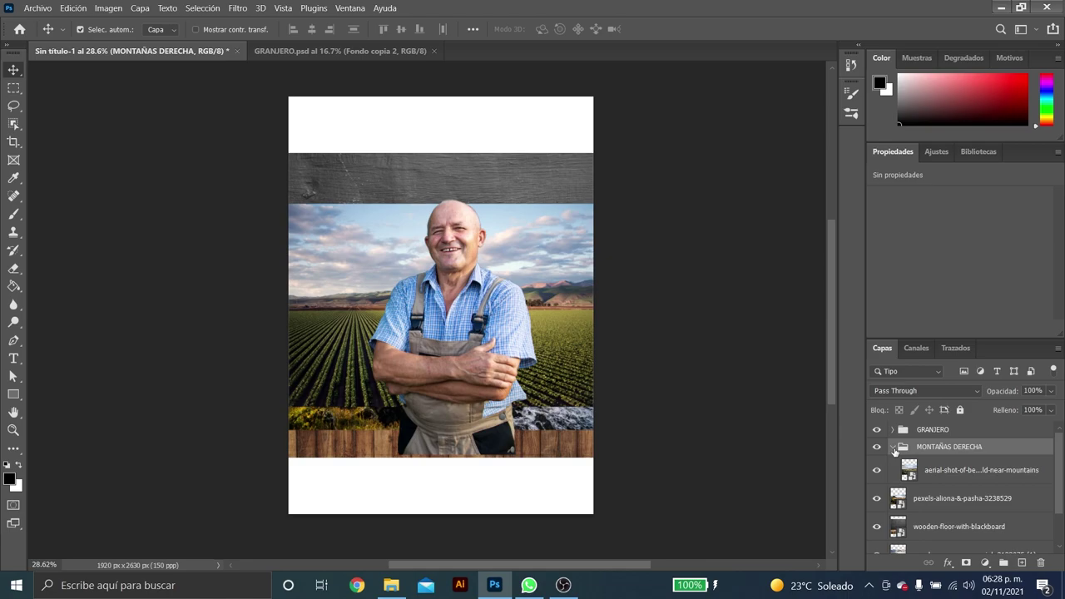
click(892, 448)
Hide the MONTAÑAS DERECHA group and move the pexels-aliona mountain photo higher.
click(878, 470)
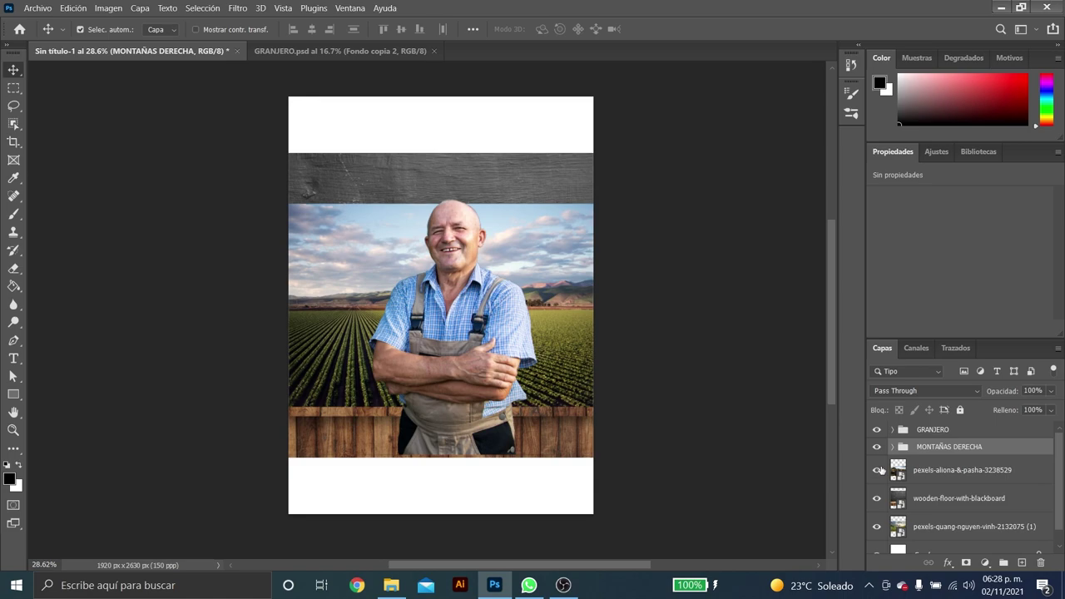
click(893, 448)
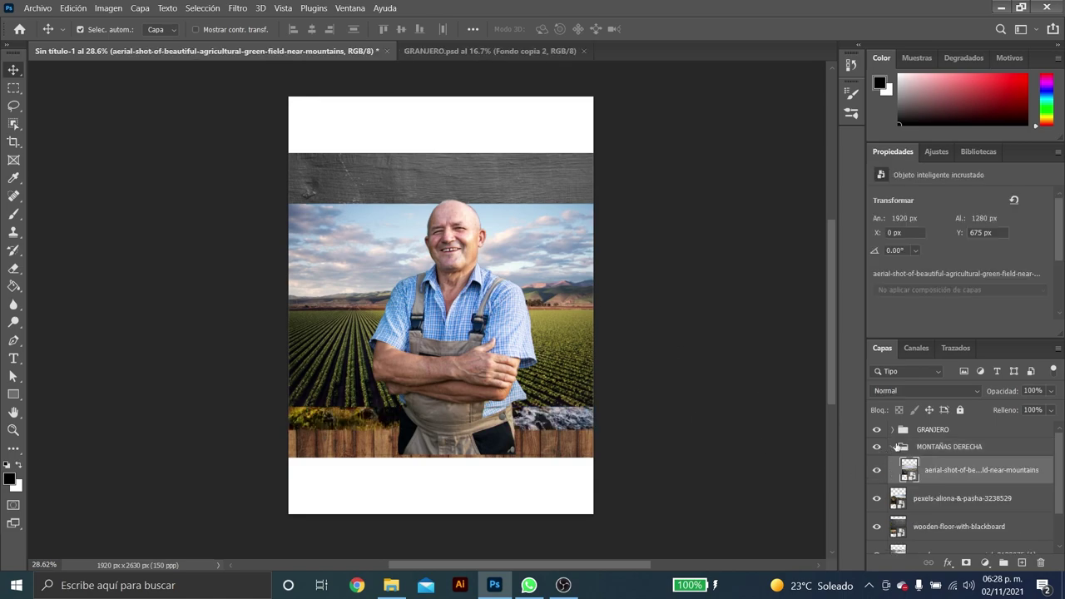
click(893, 447)
click(893, 447)
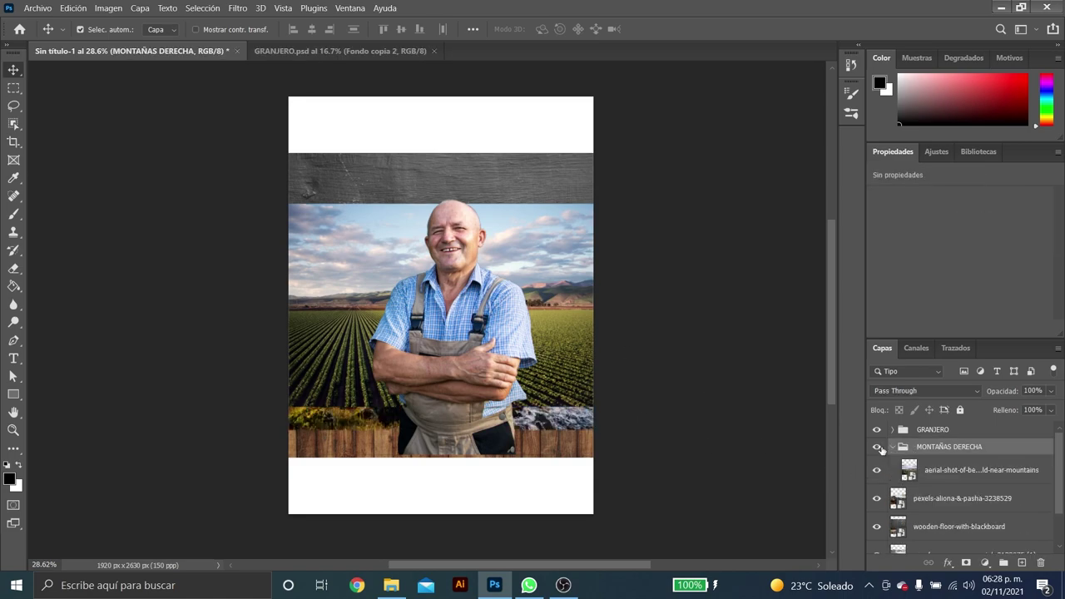
click(878, 449)
click(573, 285)
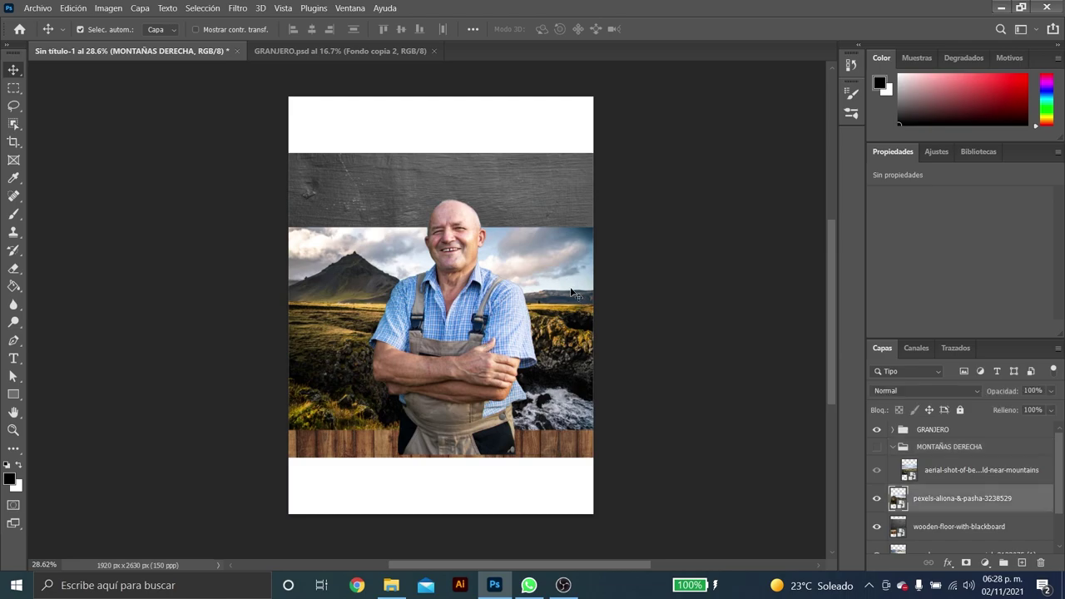
mouse_move(353, 310)
mouse_down()
mouse_move(372, 202)
mouse_move(366, 218)
mouse_up()
Group the mountain photo as MONTAÑA ALTA IZQUIERDA, hide it, and raise the wooden-floor layer to Y 121 px.
key(ctrl+g)
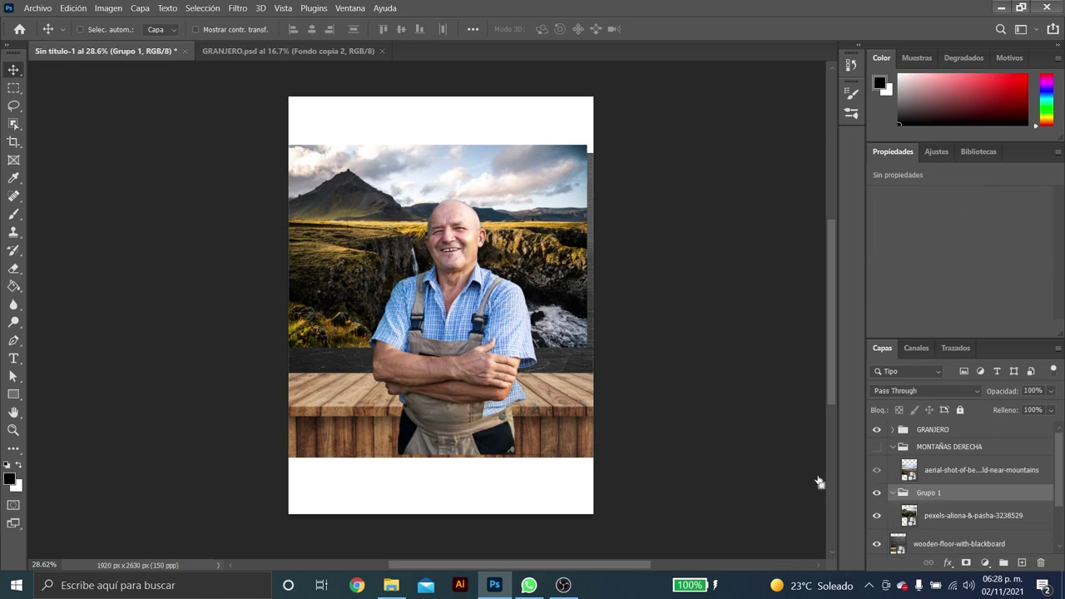
double_click(928, 493)
text(MONT)
text(AÑA A)
text(LTA)
text( IZ)
text(QUIERDA)
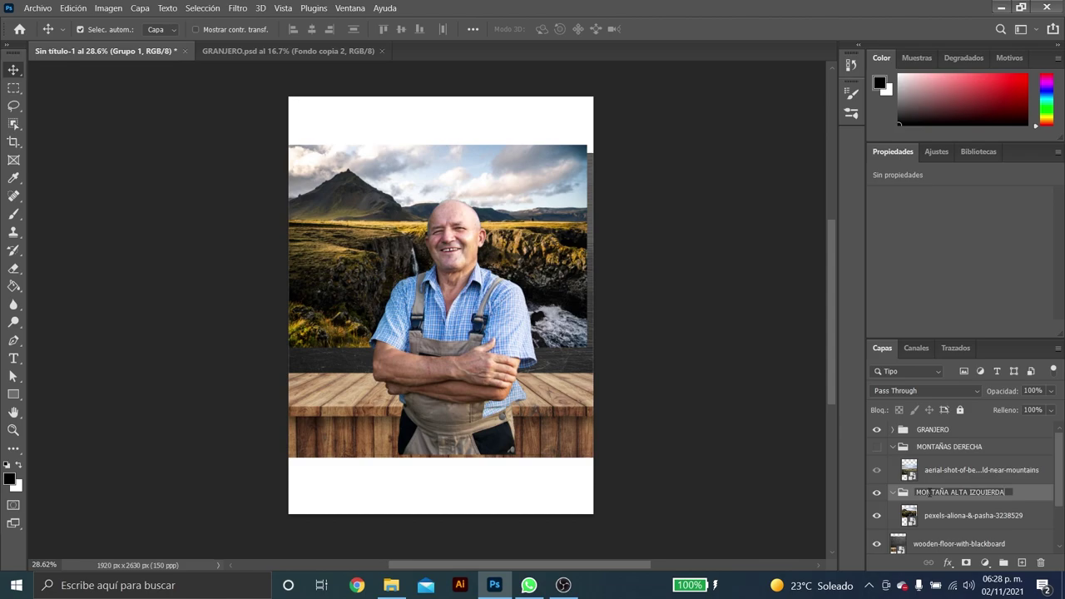
key(Return)
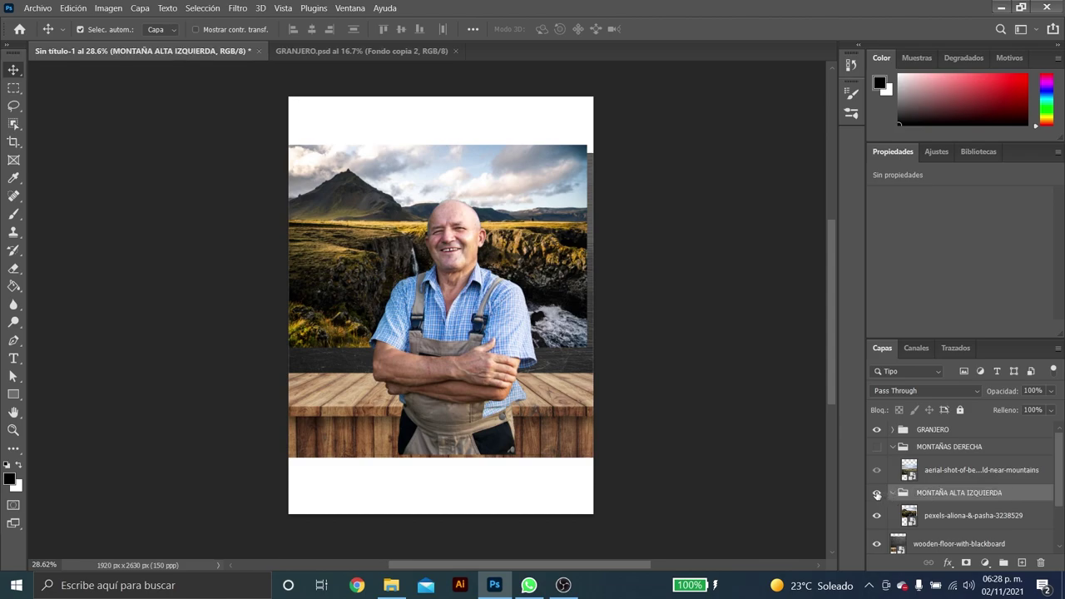
click(877, 494)
click(551, 284)
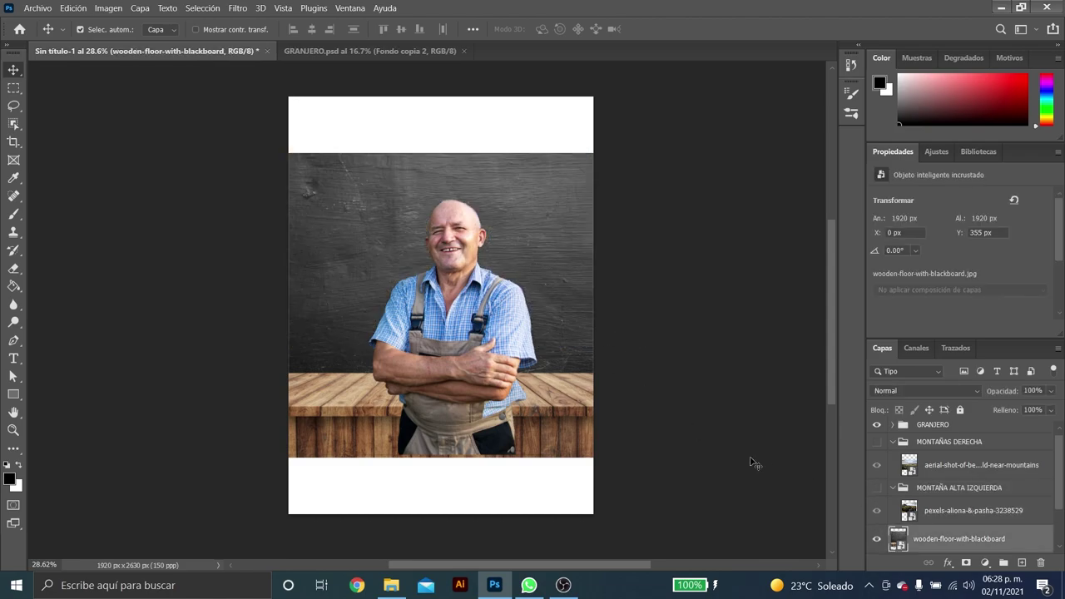
drag(551, 359, 545, 269)
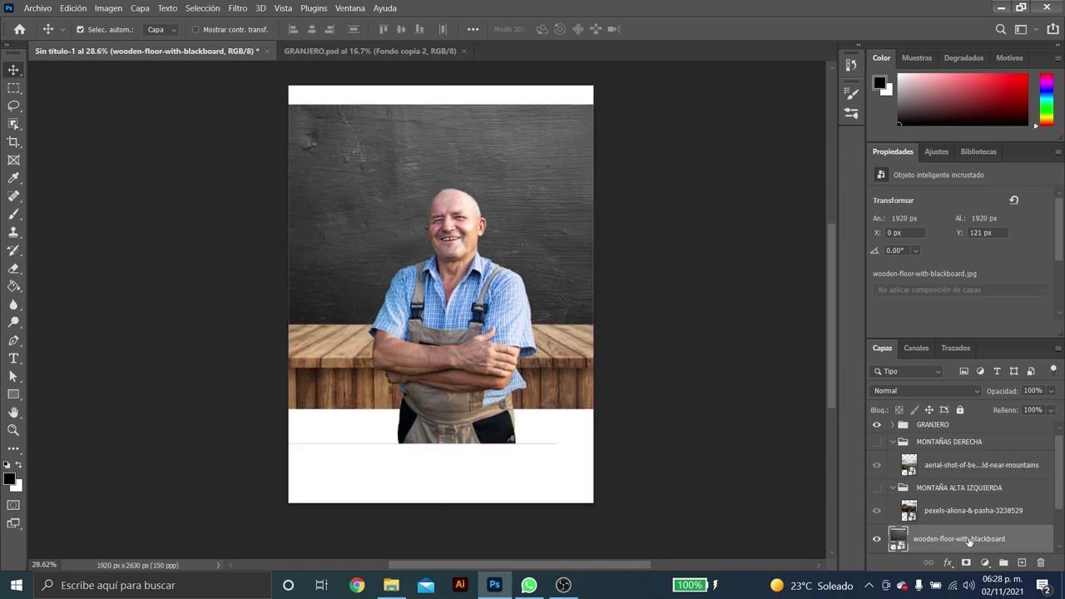
Group the wooden-floor table layer as MESA.
key(ctrl+g)
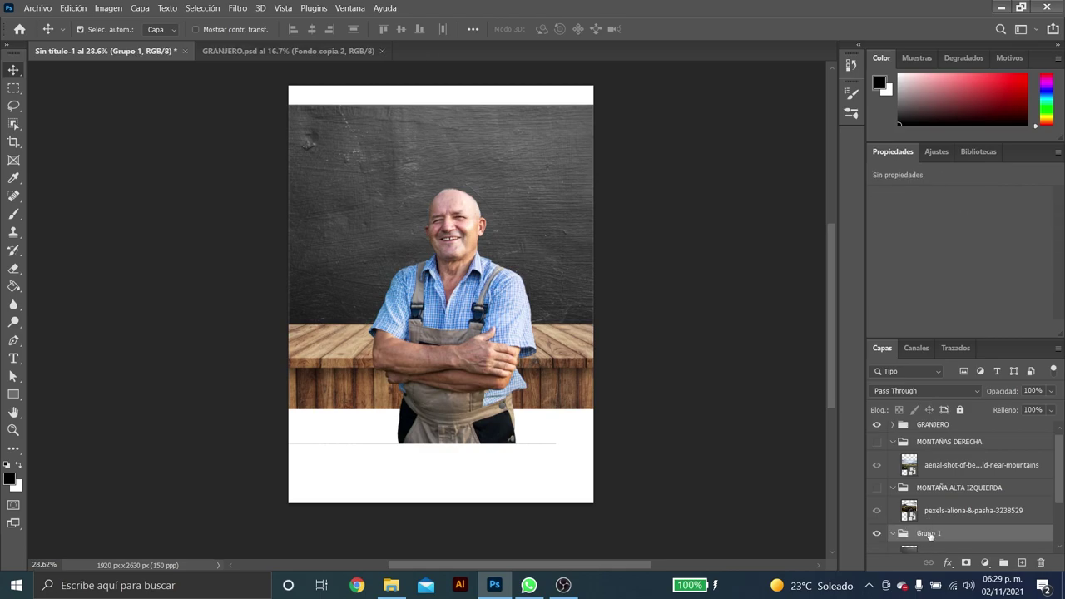
double_click(928, 533)
text(MESA)
key(Return)
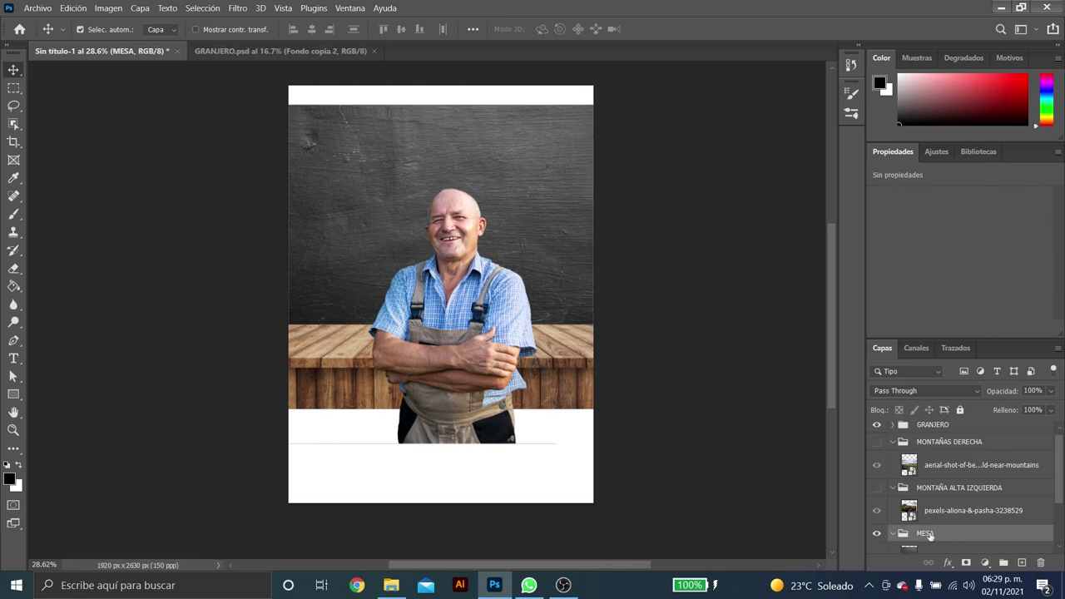
Collapse the mountain groups and hide the GRANJERO and MESA groups.
click(892, 449)
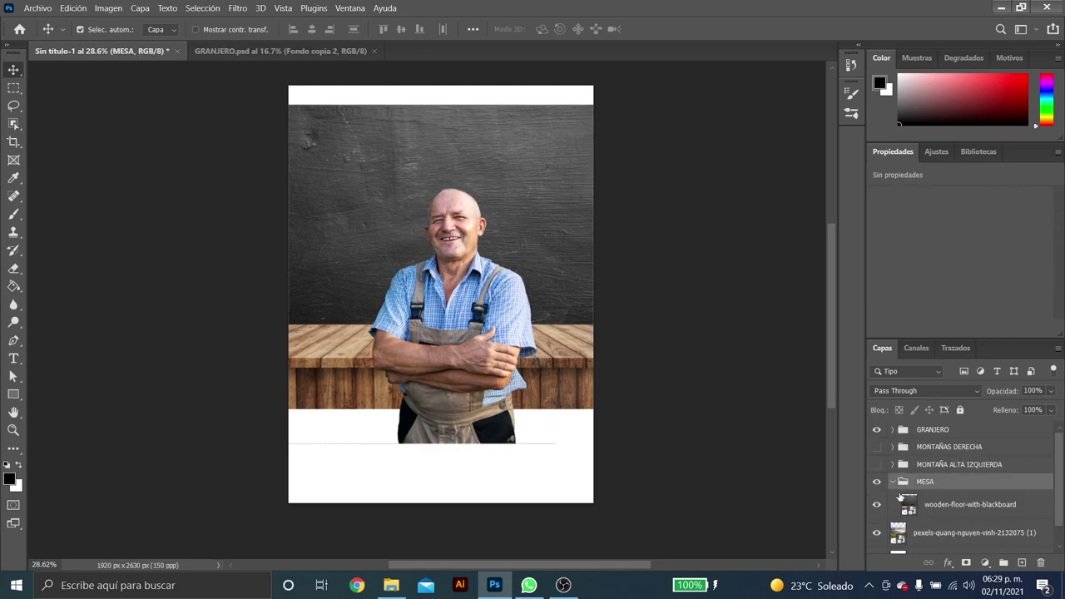
click(892, 482)
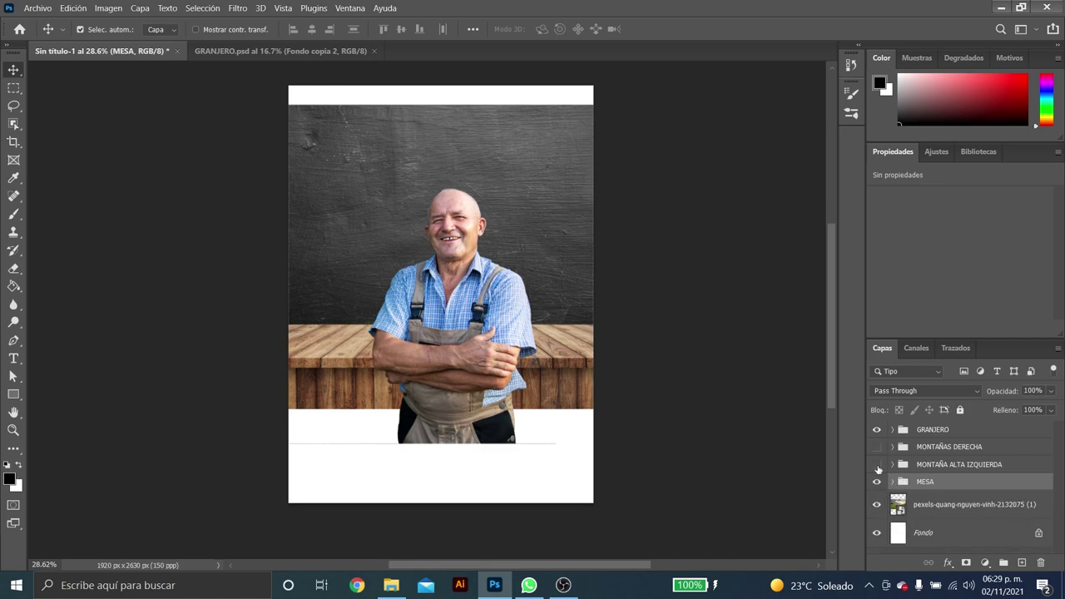
click(876, 451)
click(877, 429)
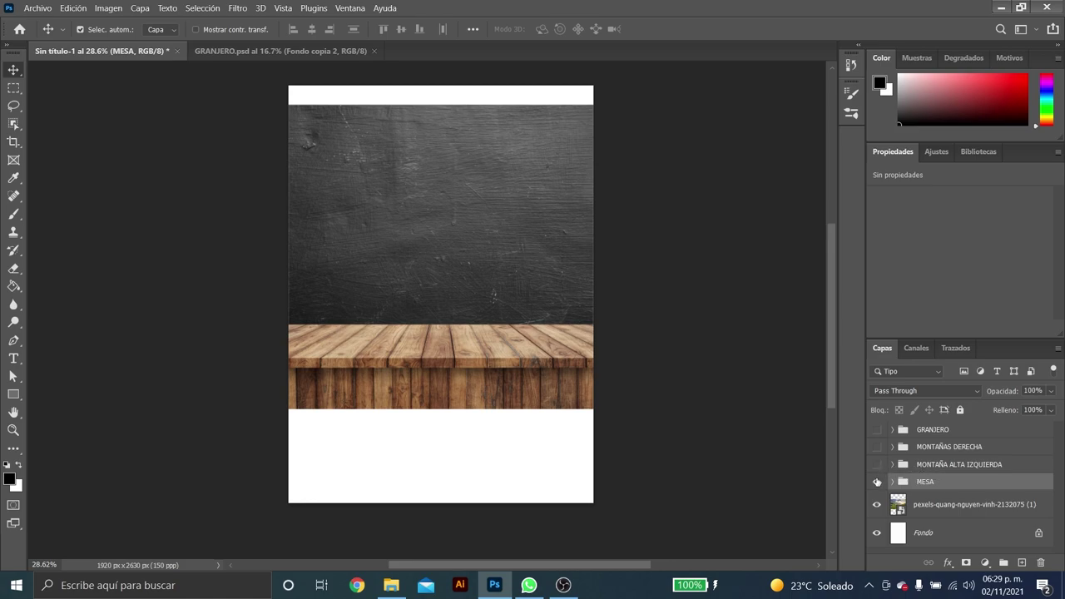
click(876, 483)
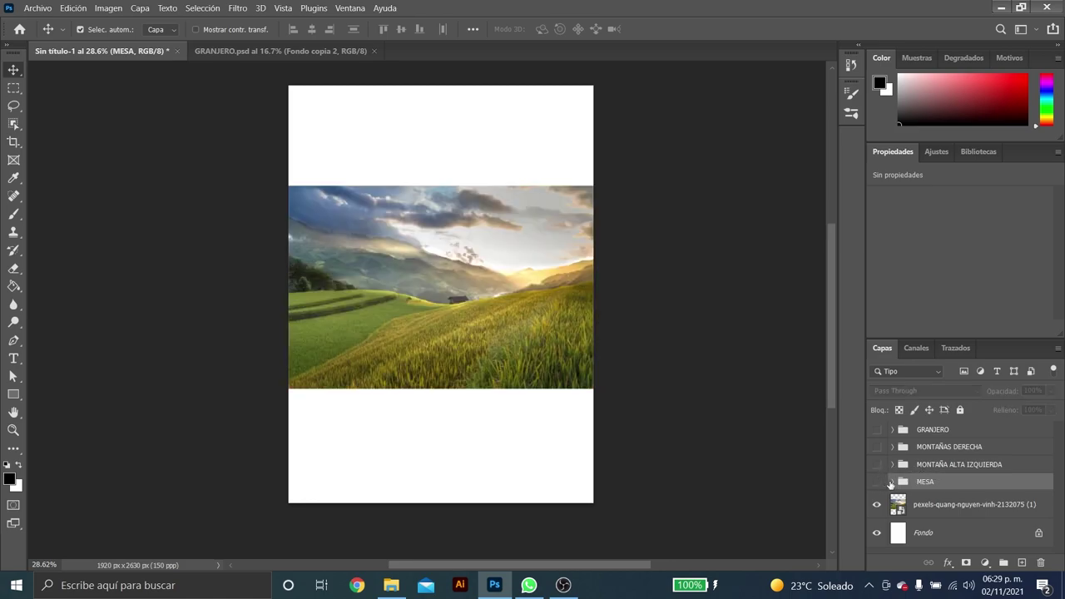
Group the terraced landscape layer as BACKGROUND.
click(924, 504)
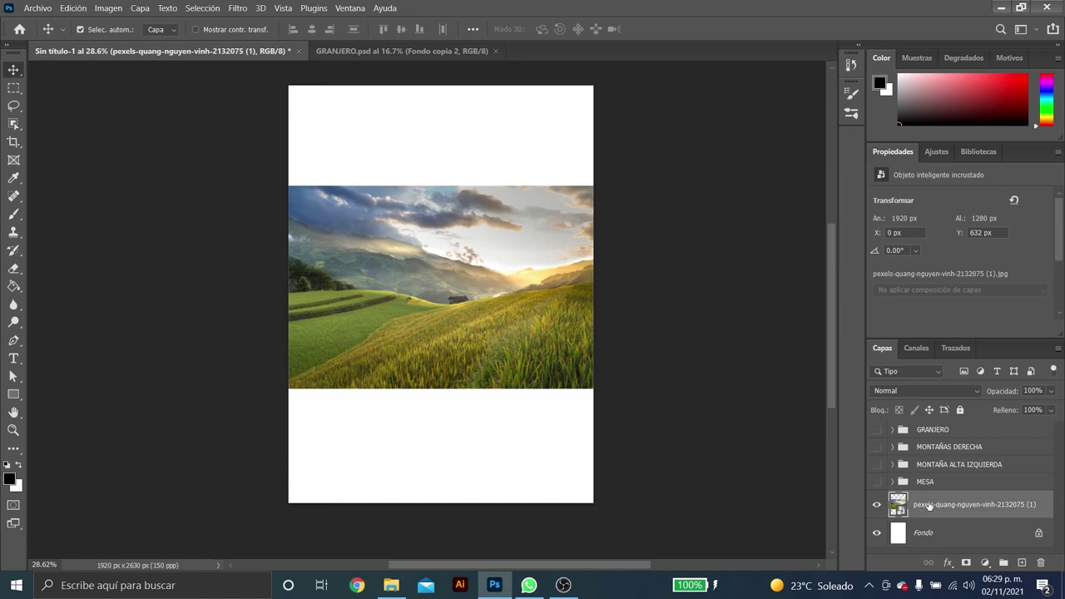
key(ctrl+g)
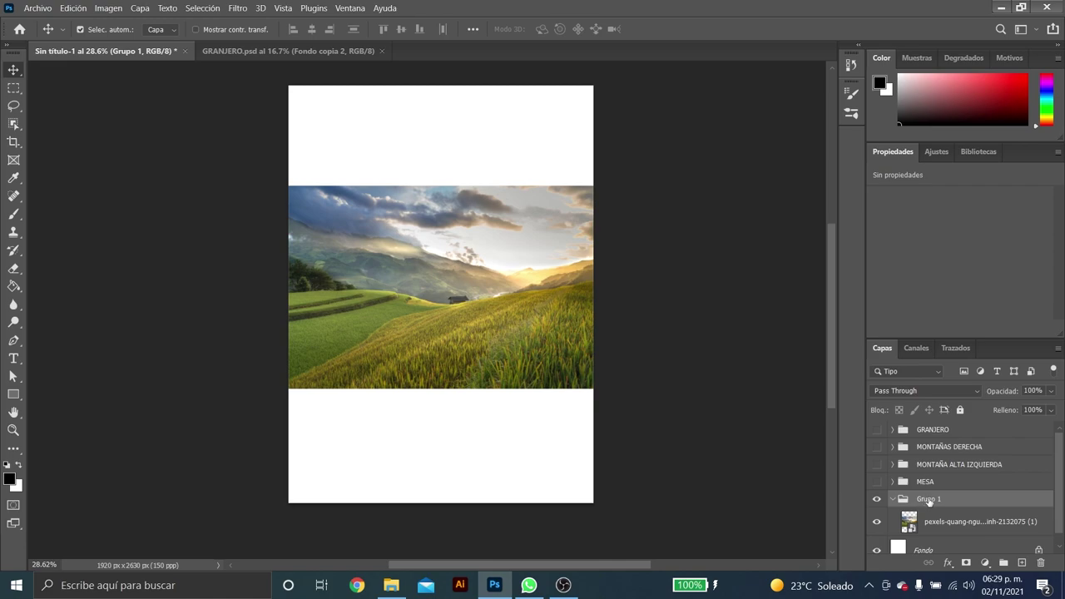
double_click(929, 499)
text(BACKGR)
text(OUND)
key(Return)
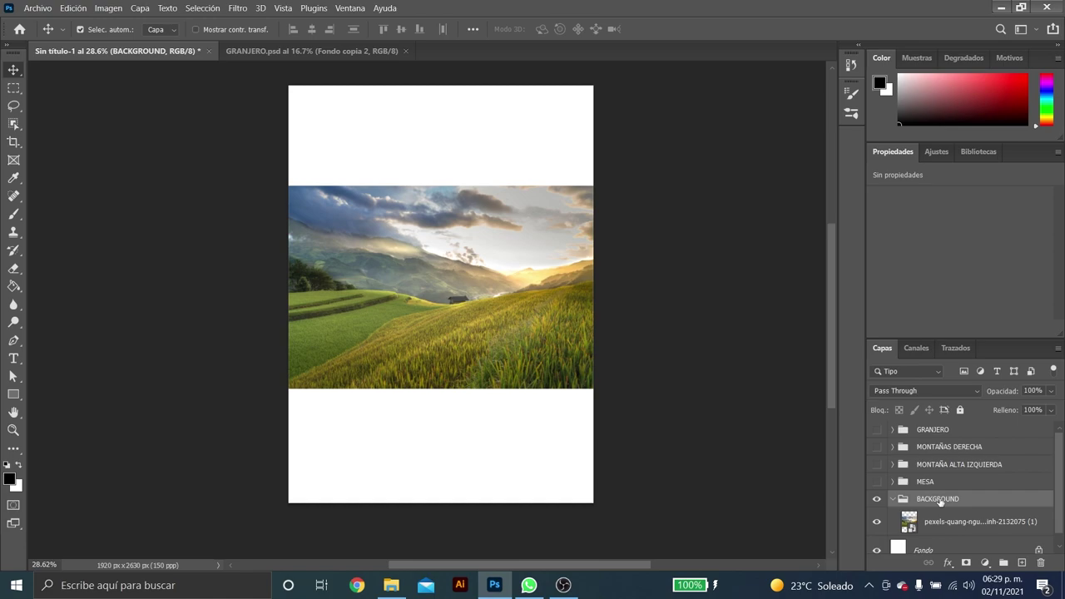
Hide BACKGROUND and keep MONTAÑAS DERECHA hidden, leaving a blank canvas.
click(891, 499)
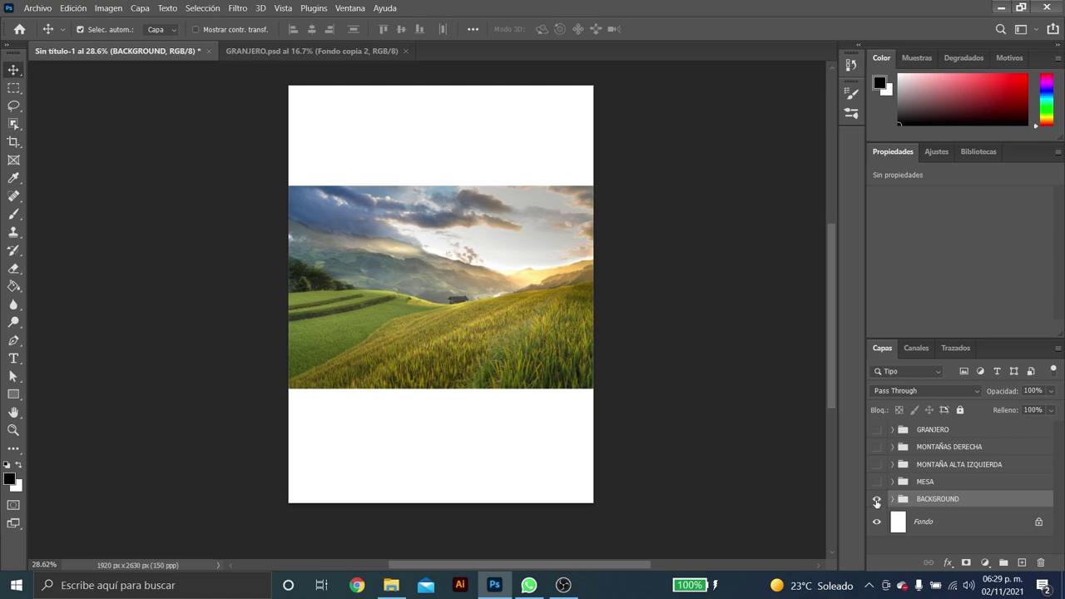
click(876, 500)
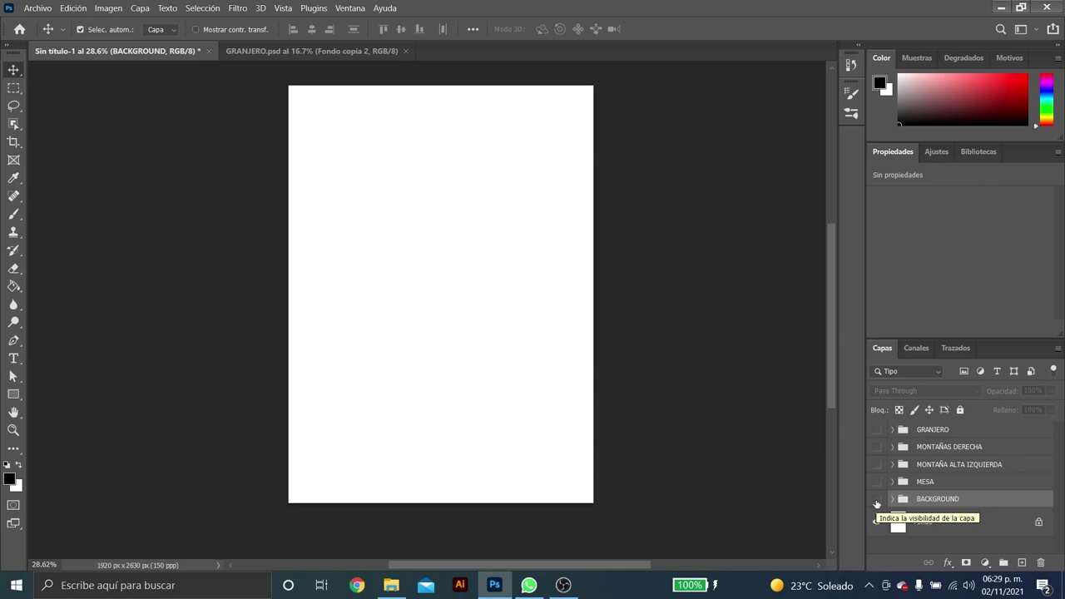
click(877, 448)
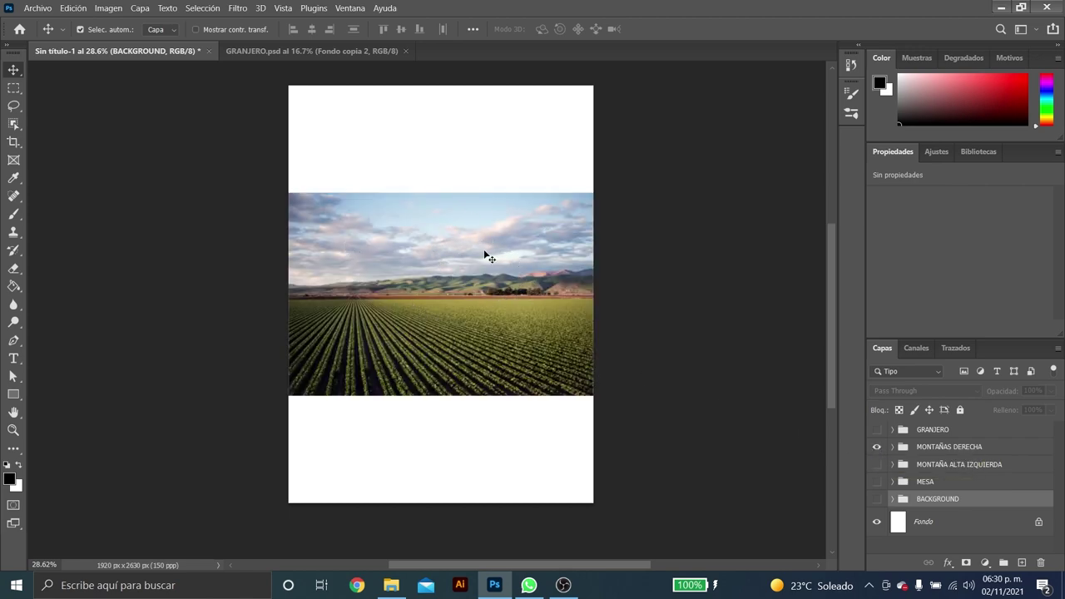
click(877, 448)
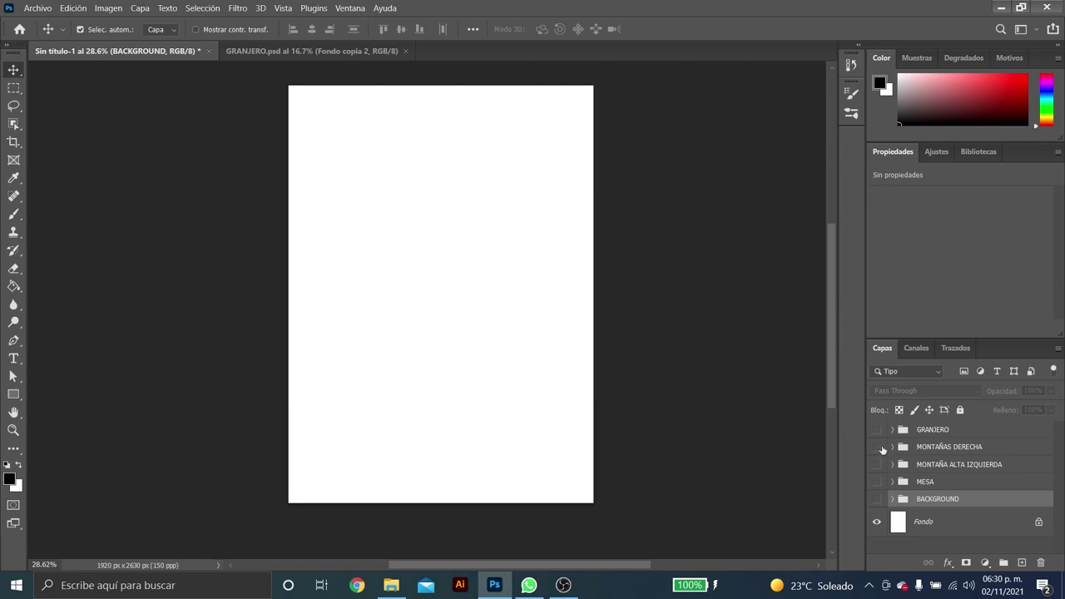
Move the beautiful-sunsets tea-plantation photo into the MATERIAL TUTORIAL PAPAS LAYS folder.
click(391, 585)
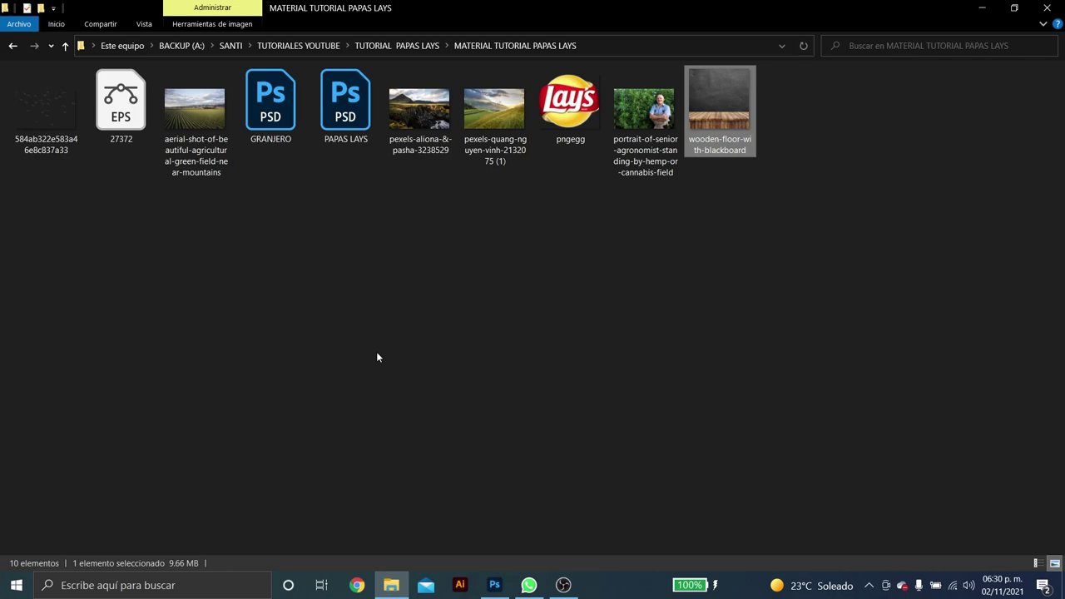
key(BackSpace)
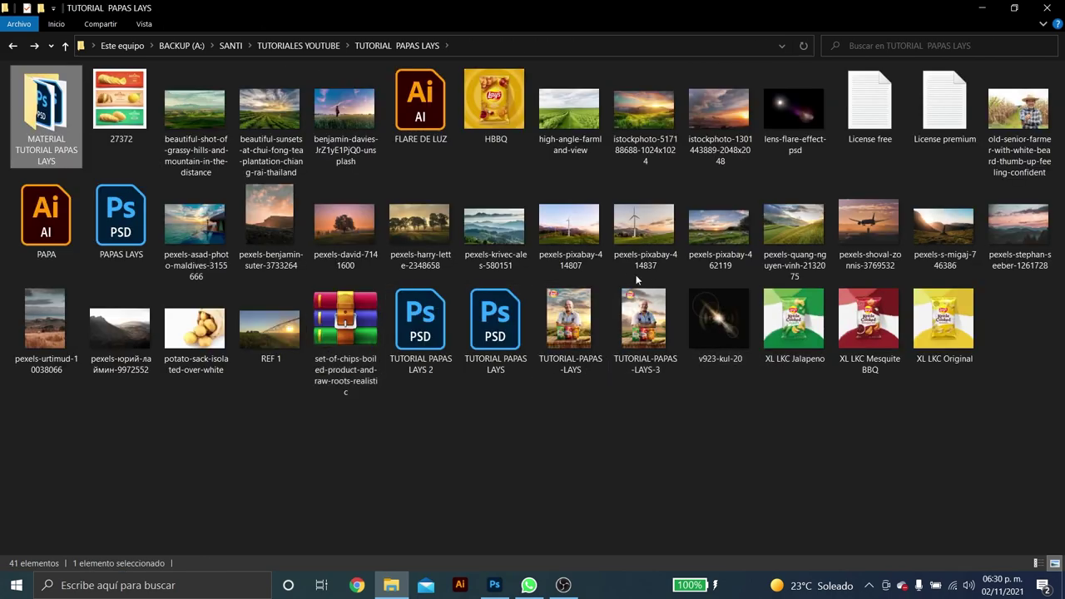
click(297, 124)
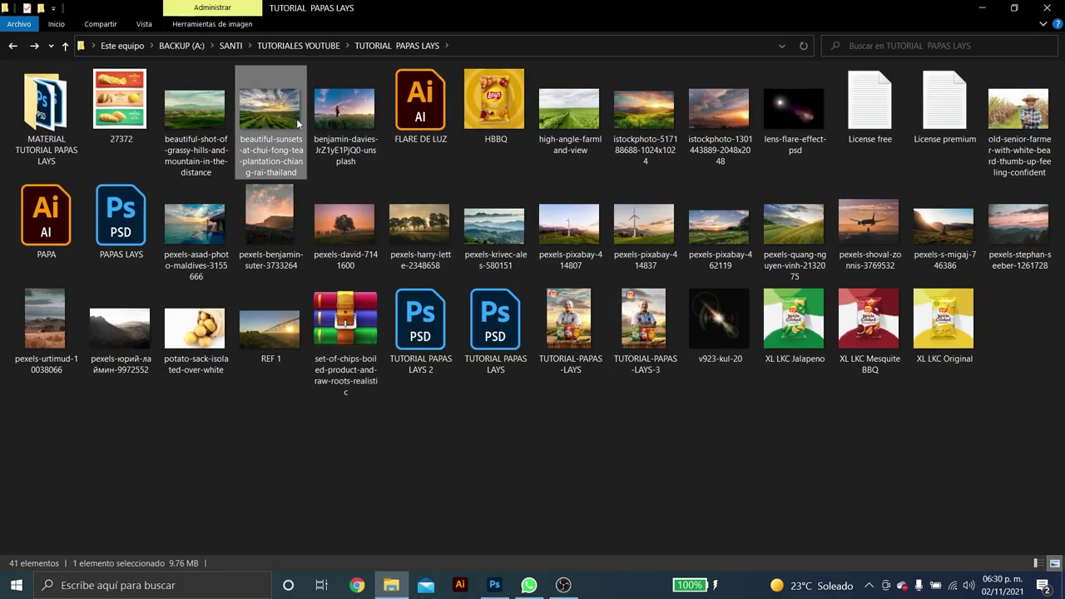
drag(298, 123, 46, 104)
Preview the sunset photo, then drag it into the Photoshop poster.
double_click(46, 104)
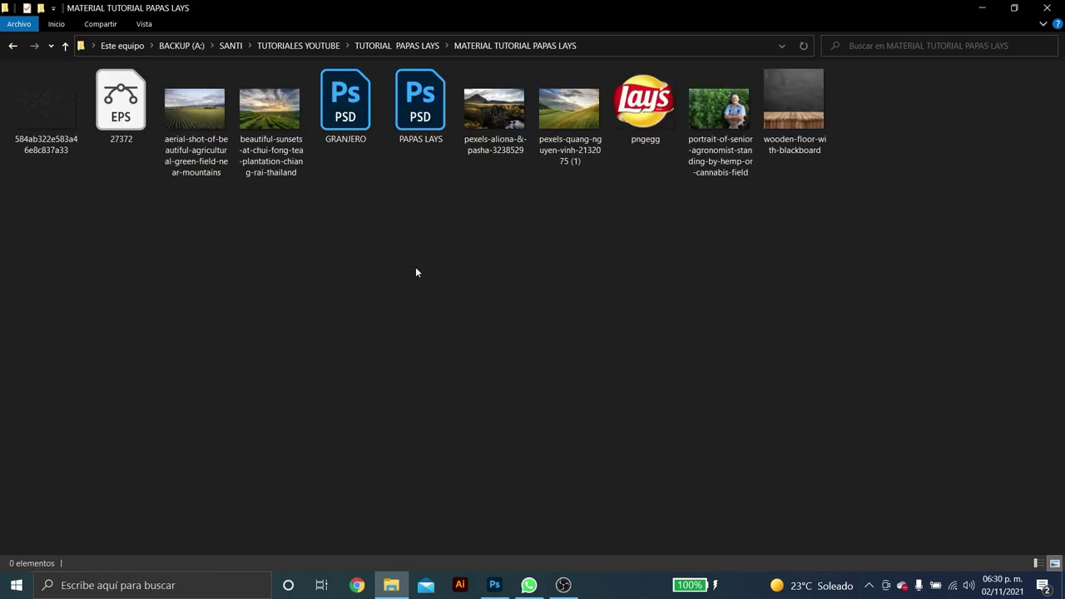
double_click(269, 113)
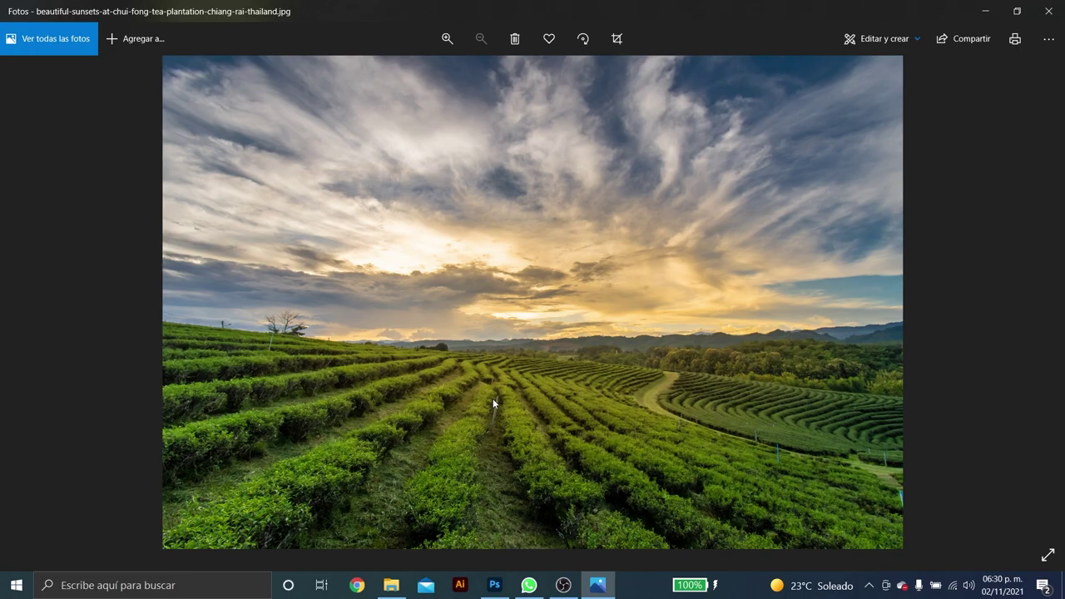
click(1049, 11)
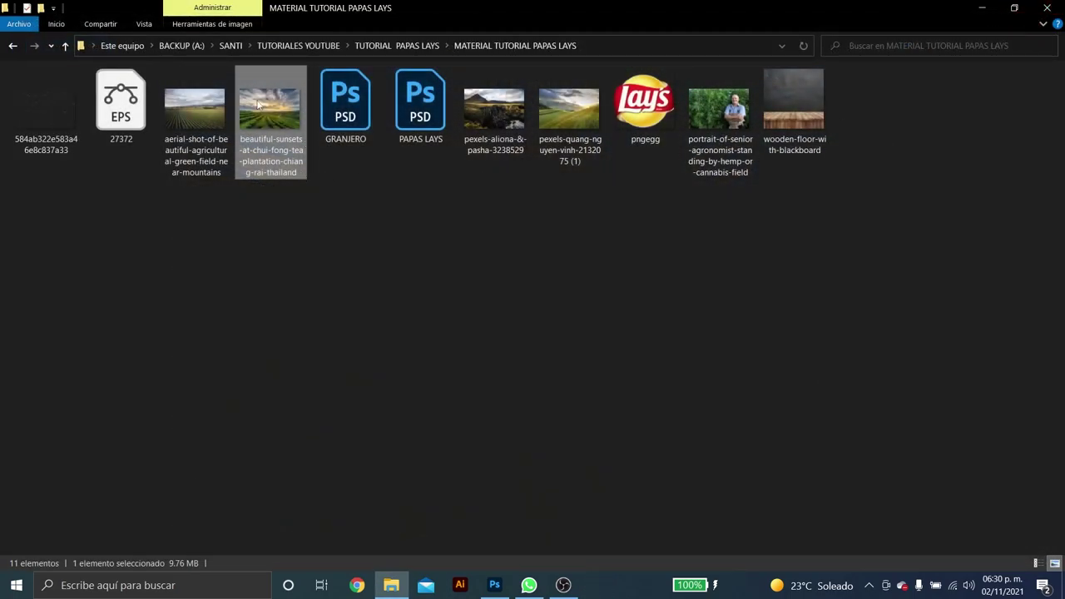
mouse_move(258, 104)
mouse_down()
mouse_move(501, 560)
mouse_move(493, 313)
mouse_move(457, 414)
mouse_up()
Commit the placed sunset photo and put it in a new group named BASE.
key(Return)
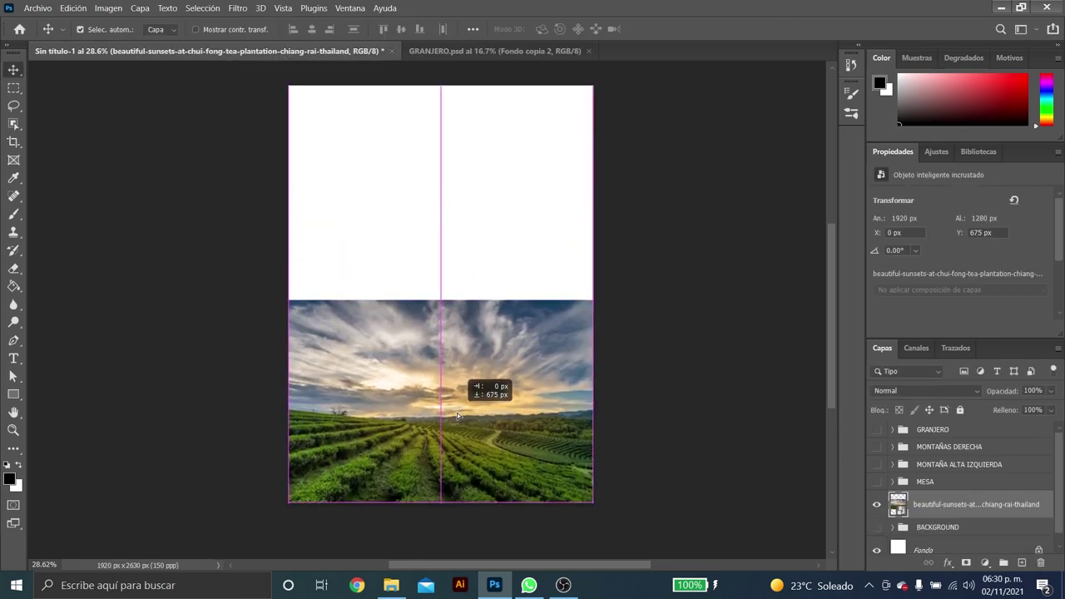
click(684, 422)
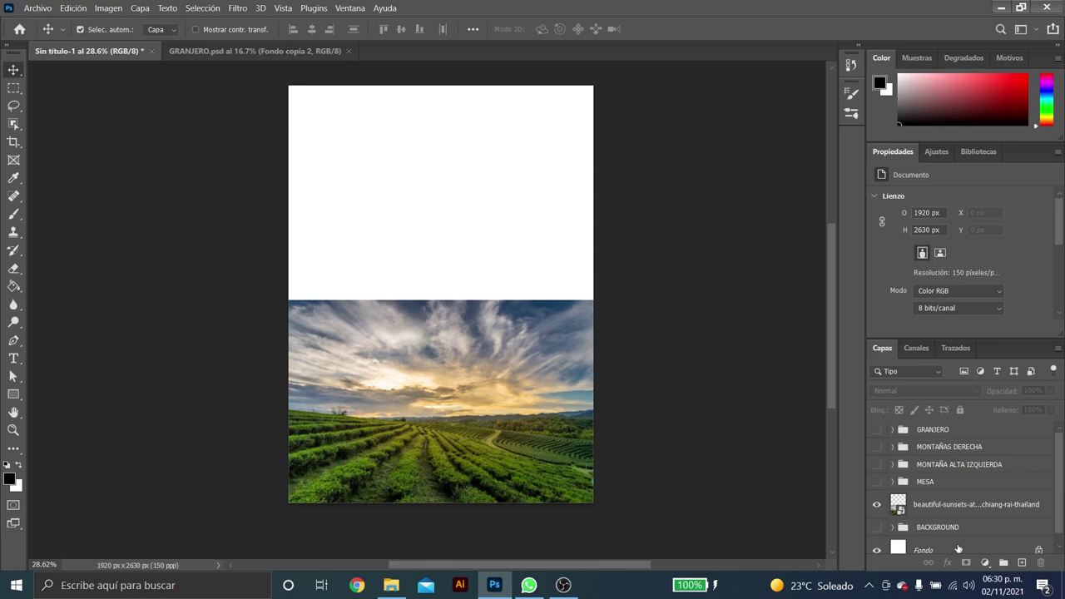
drag(897, 507, 916, 534)
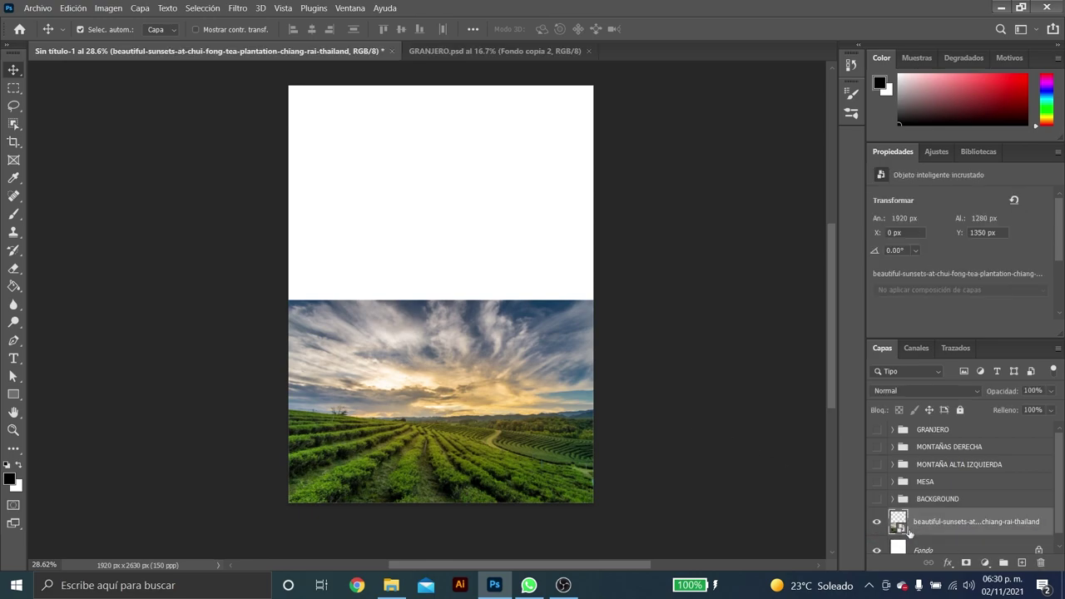
key(ctrl+g)
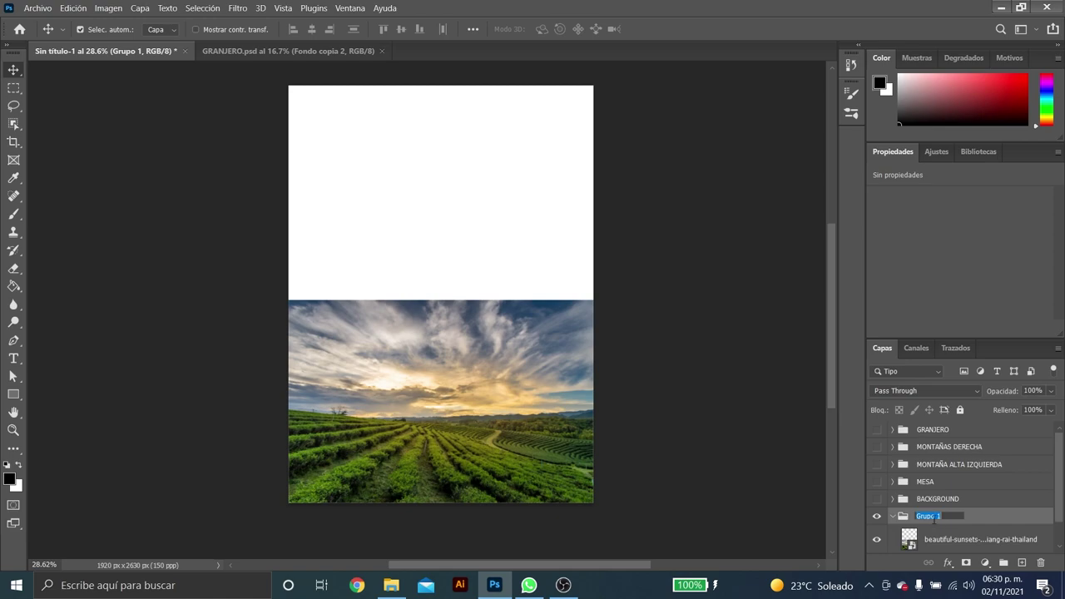
text(BASE)
key(Return)
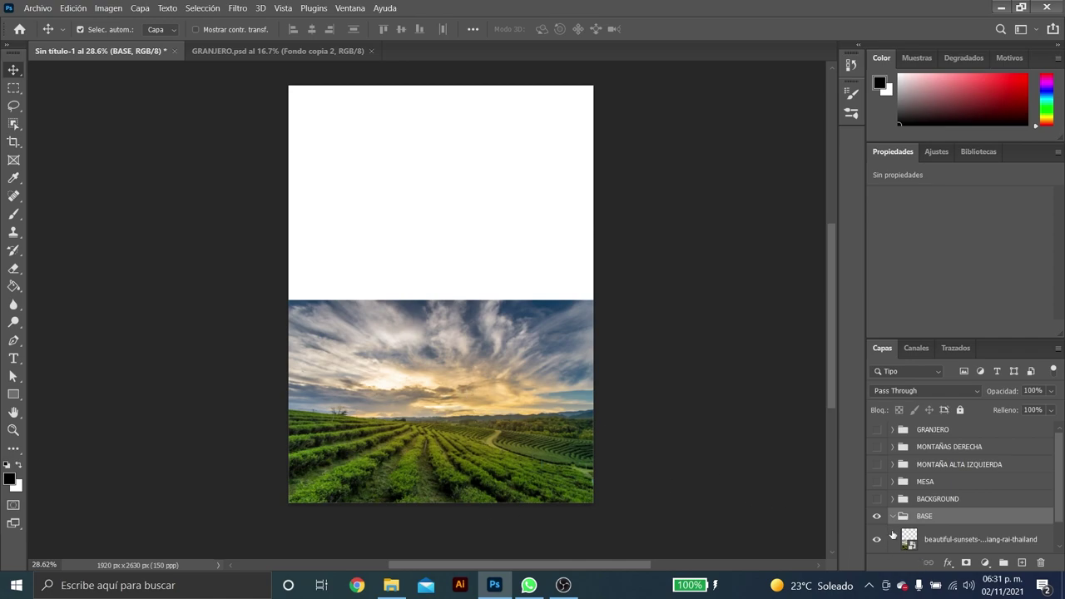
click(893, 517)
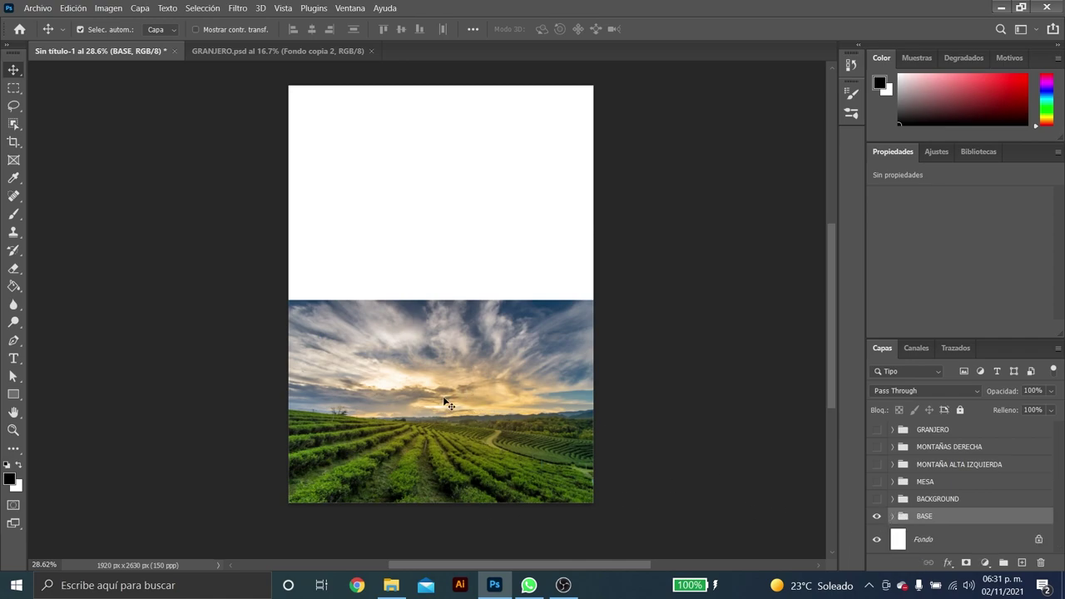
Enlarge the sunset tea-plantation photo upward to 3486 × 2324 px, discarding a trial rotation.
drag(442, 412, 440, 406)
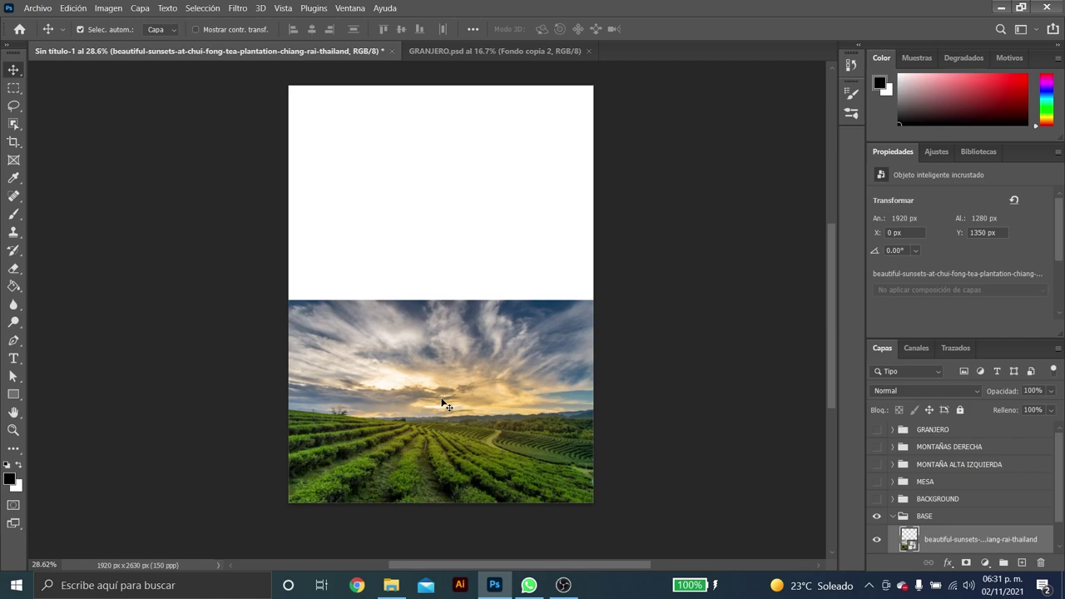
click(791, 29)
key(ctrl)
key(ctrl+t)
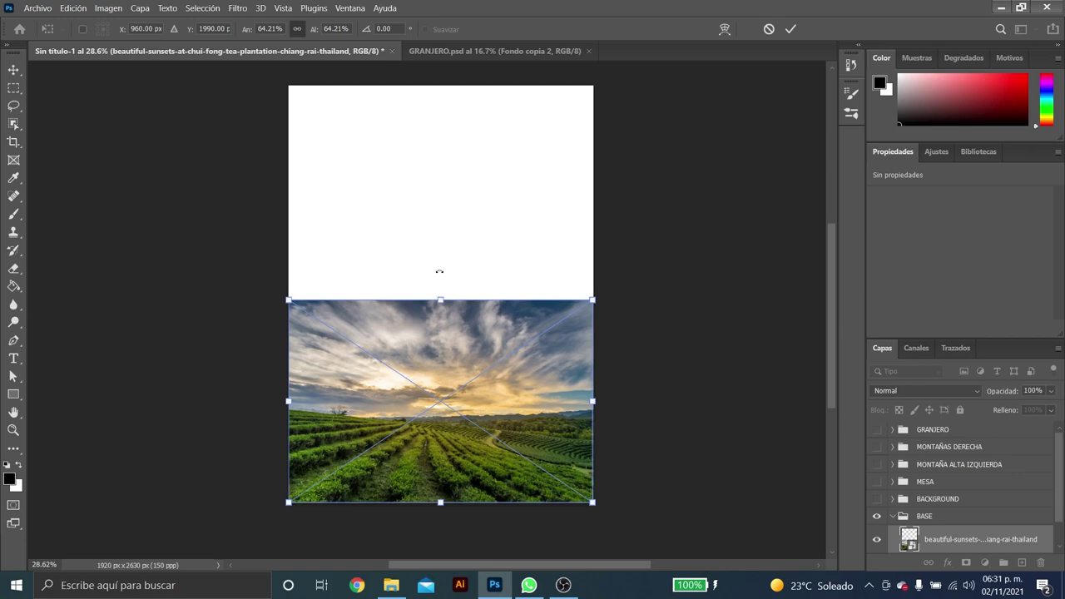
mouse_move(439, 272)
mouse_down()
mouse_move(502, 271)
mouse_move(416, 276)
mouse_move(430, 277)
mouse_up()
key(Escape)
key(ctrl+t)
drag(441, 299, 434, 134)
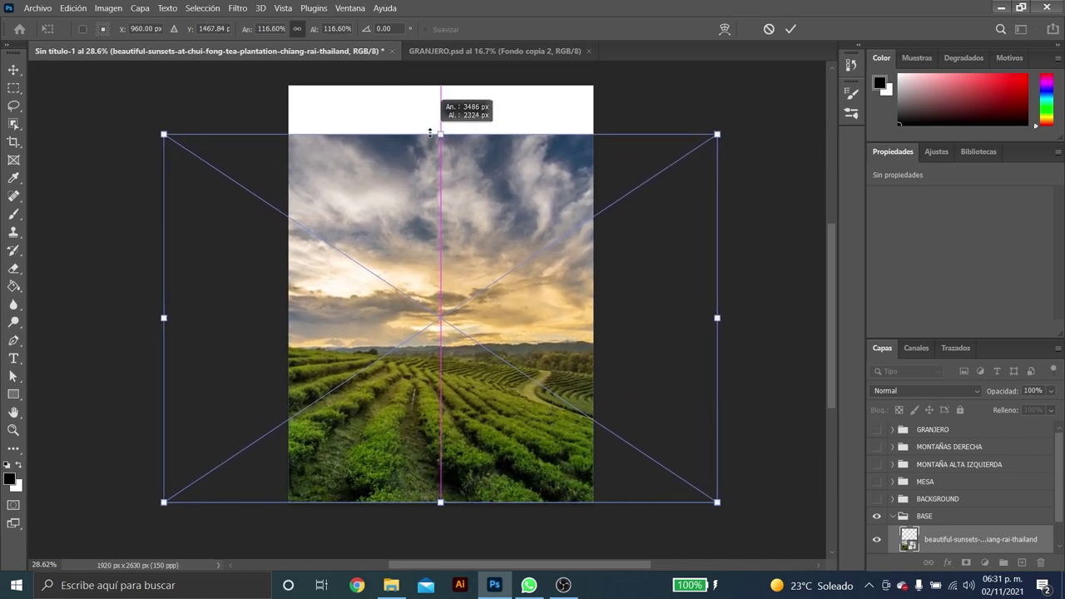
key(Return)
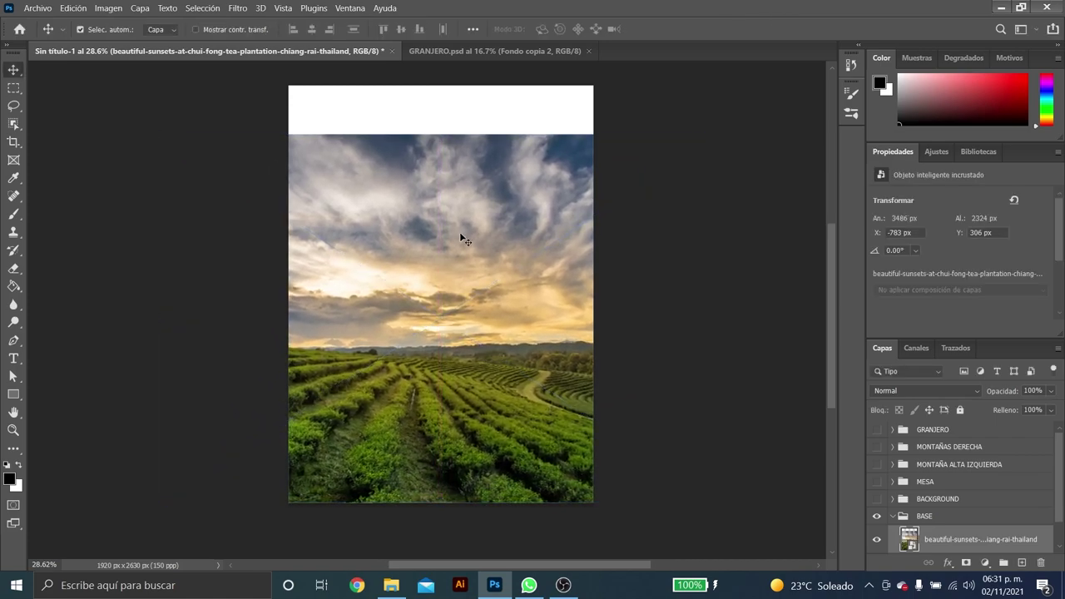
Show the MONTAÑAS DERECHA group and zoom out to view the whole poster.
click(876, 448)
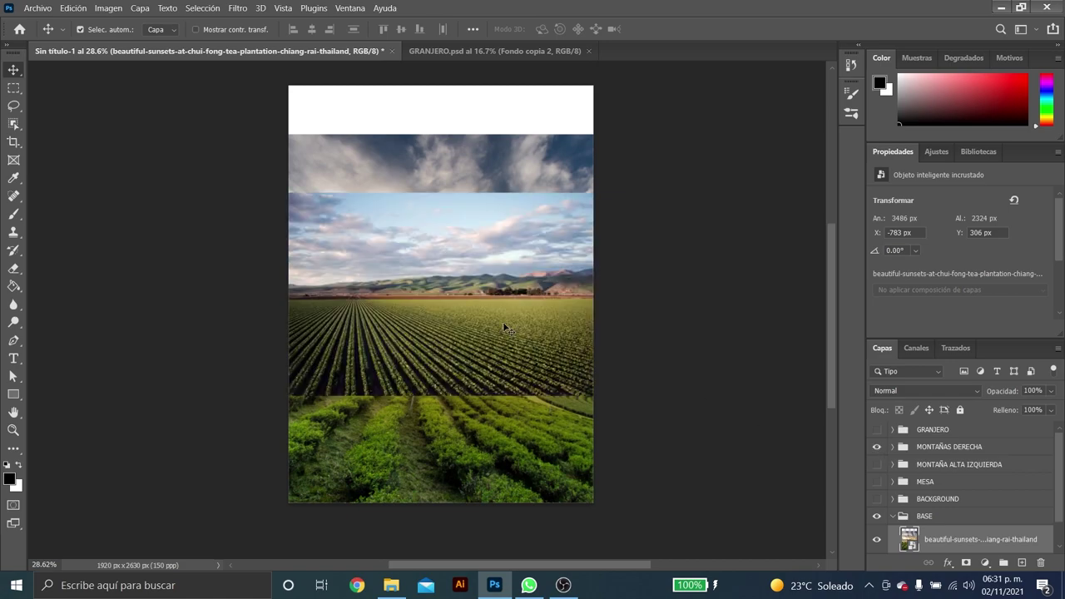
key(z)
drag(484, 304, 460, 304)
key(ctrl+t)
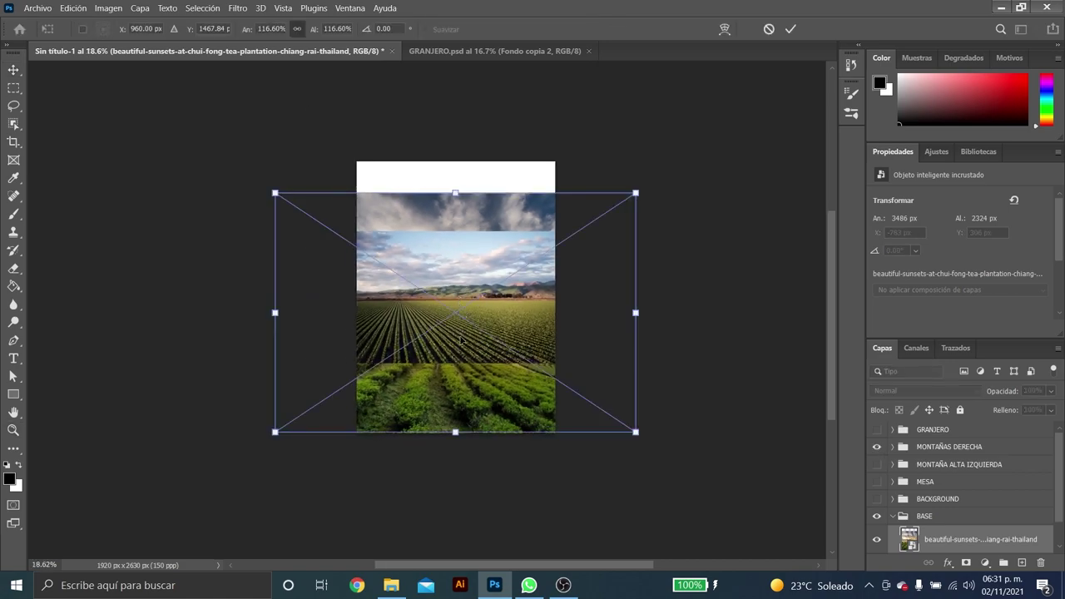
click(791, 30)
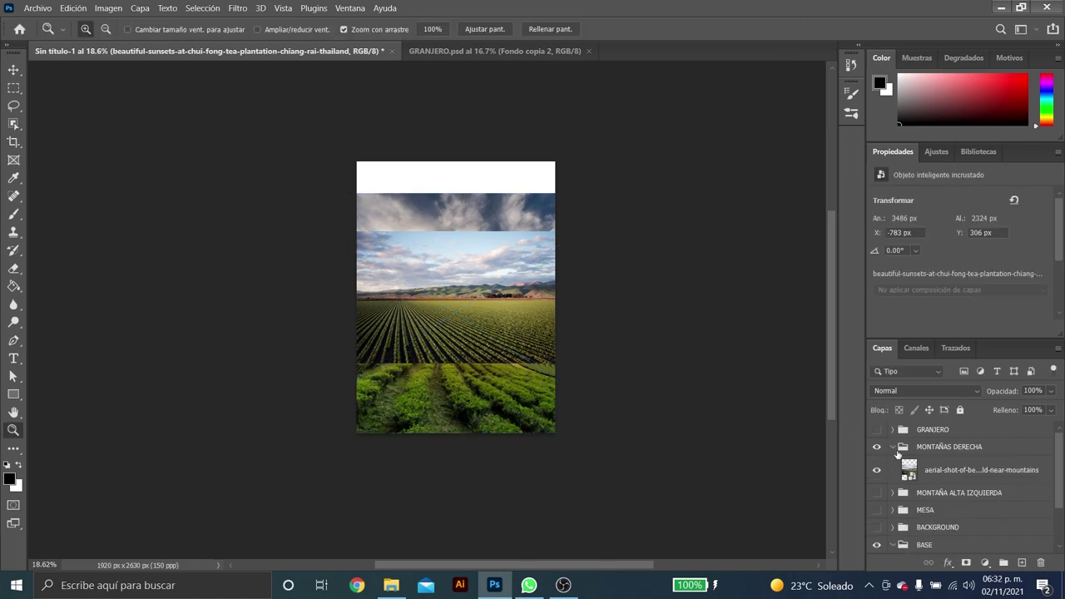
Duplicate the aerial field-and-mountains layer inside MONTAÑAS DERECHA.
click(893, 447)
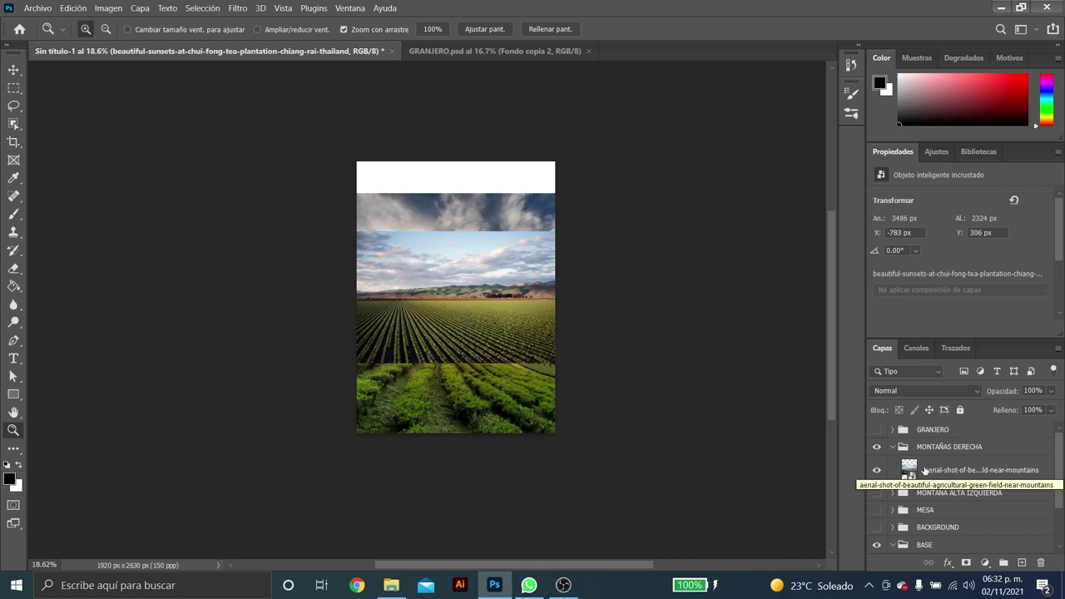
click(923, 471)
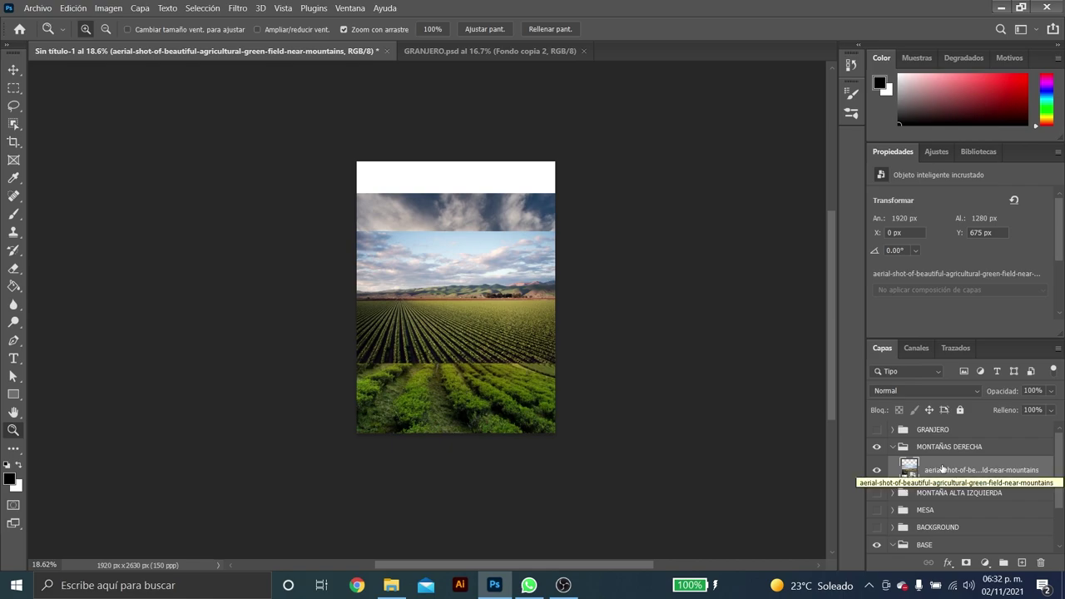
key(v)
drag(470, 281, 469, 281)
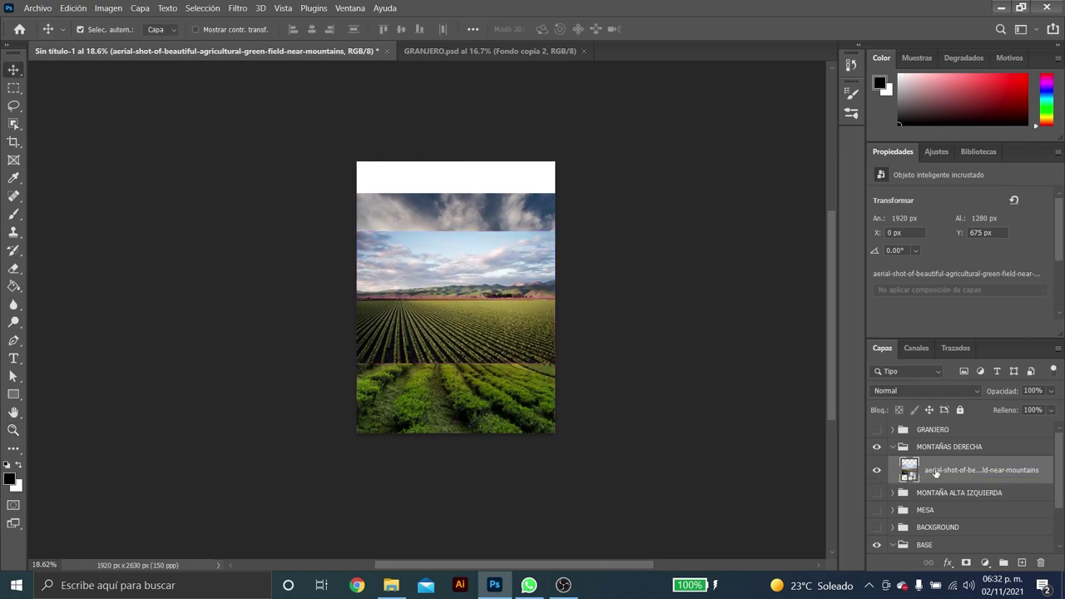
key(ctrl+j)
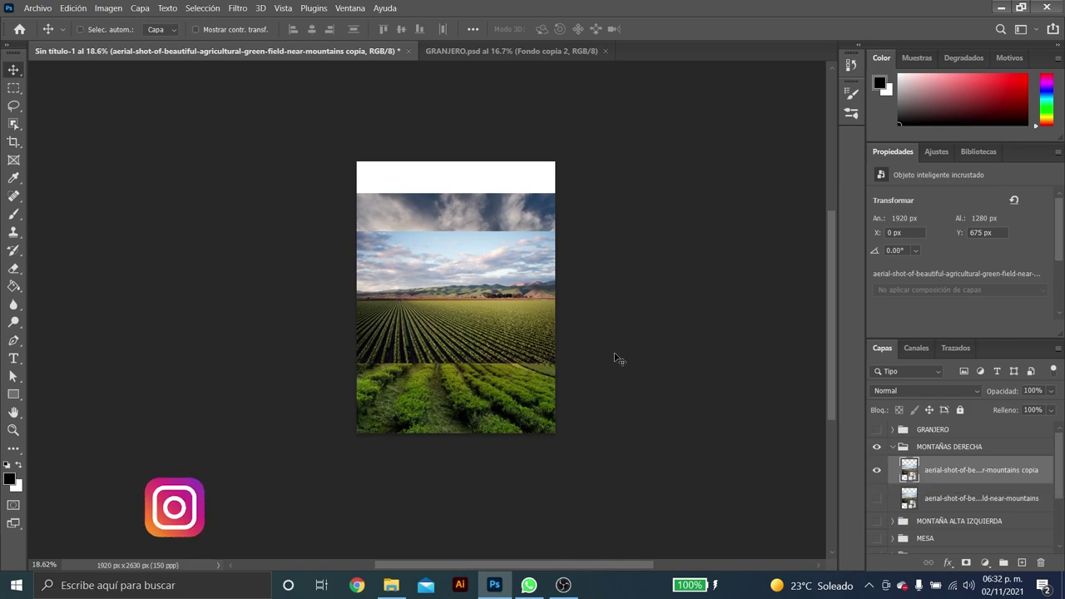
Scale the copied aerial field layer up to about 27%.
key(ctrl+t)
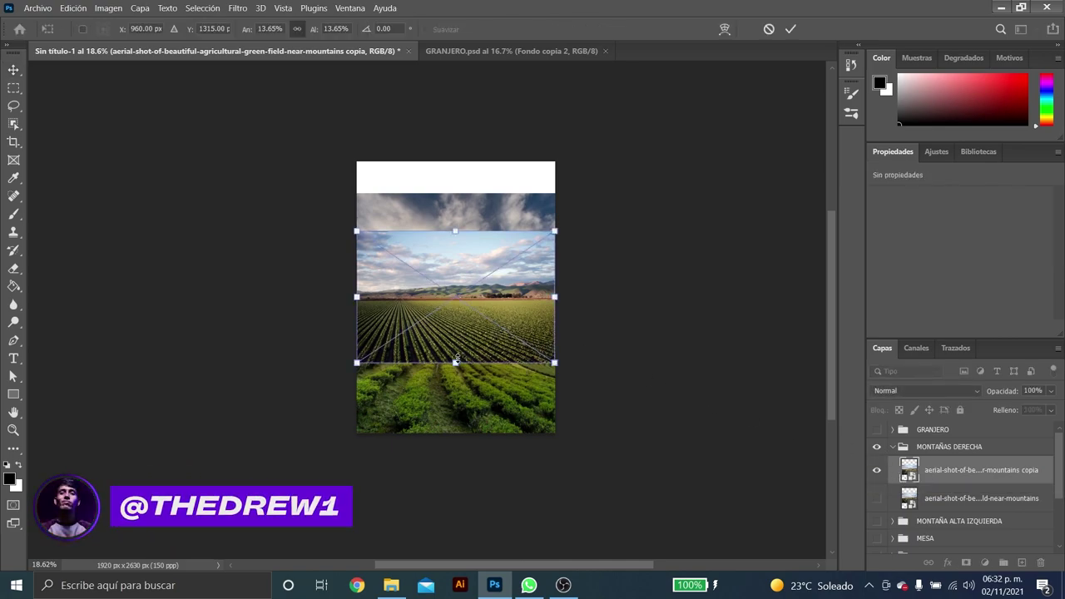
mouse_move(455, 362)
mouse_down()
mouse_move(459, 435)
mouse_move(457, 345)
mouse_up()
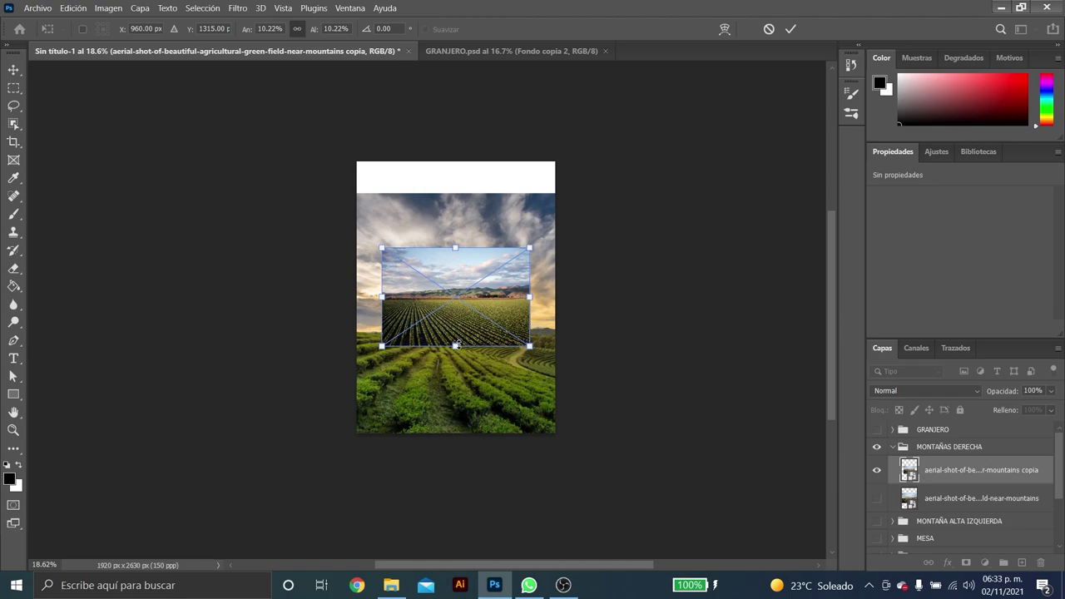
drag(456, 345, 457, 365)
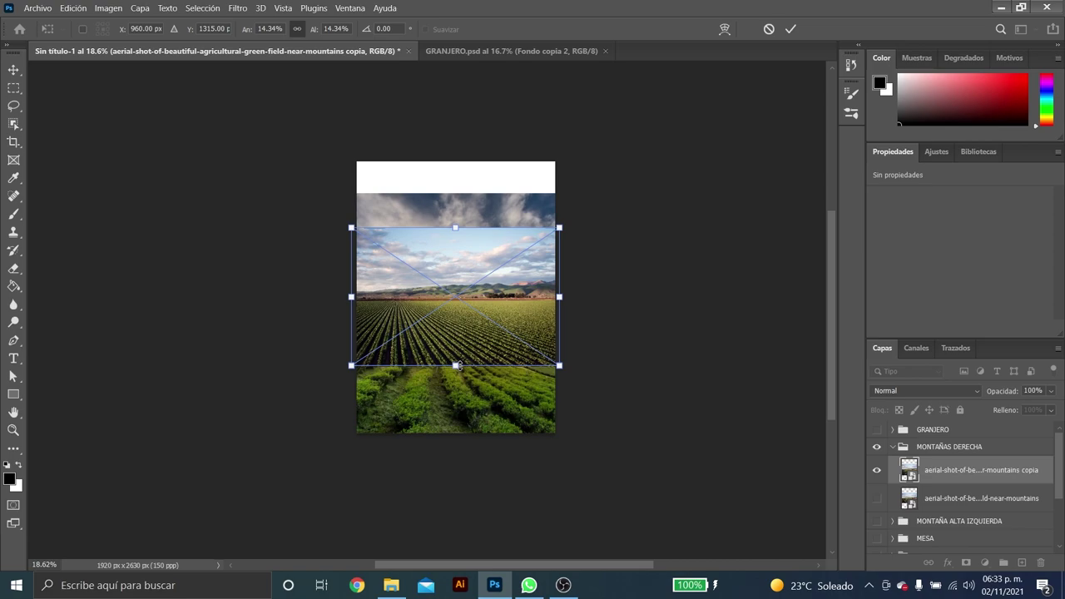
drag(456, 365, 455, 394)
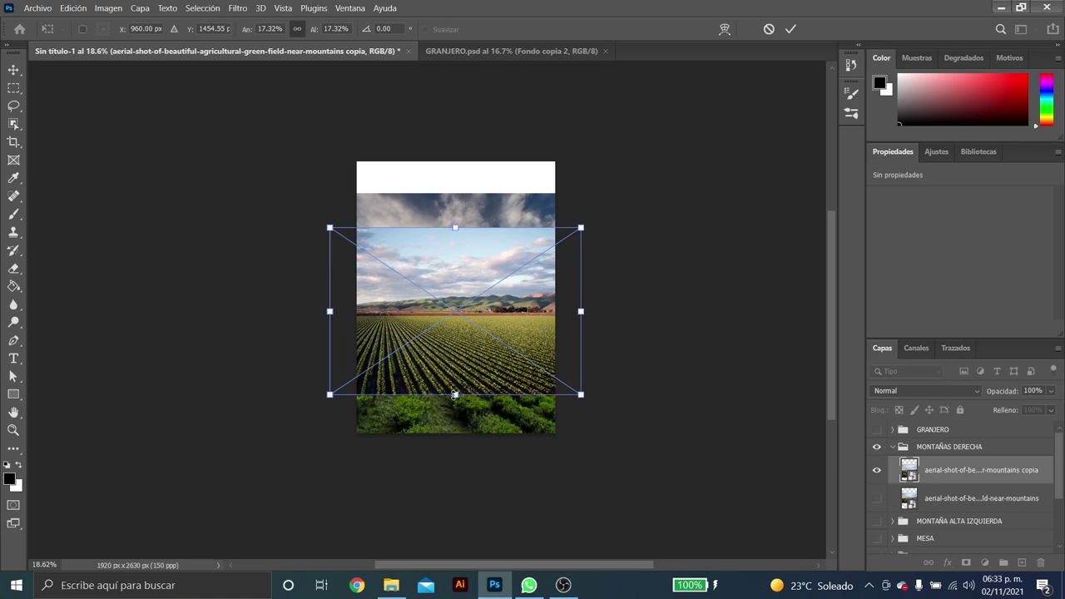
mouse_move(456, 395)
mouse_down()
mouse_move(455, 444)
mouse_move(471, 410)
mouse_move(477, 418)
mouse_up()
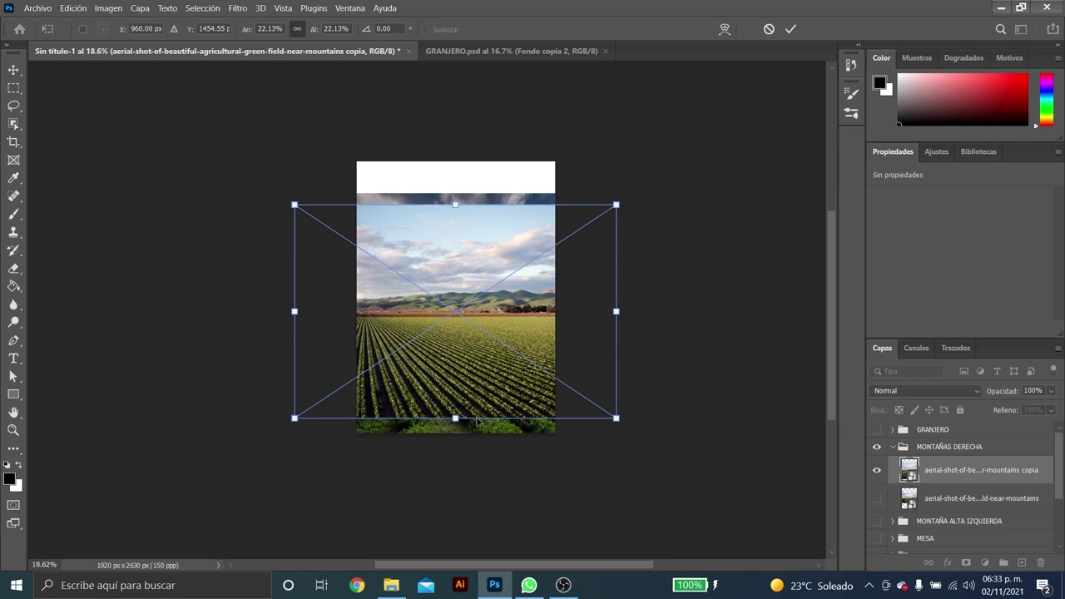
key(Return)
Resize the field copy to the canvas width, 1920 × 1280 px, and zoom in on the hills.
key(z)
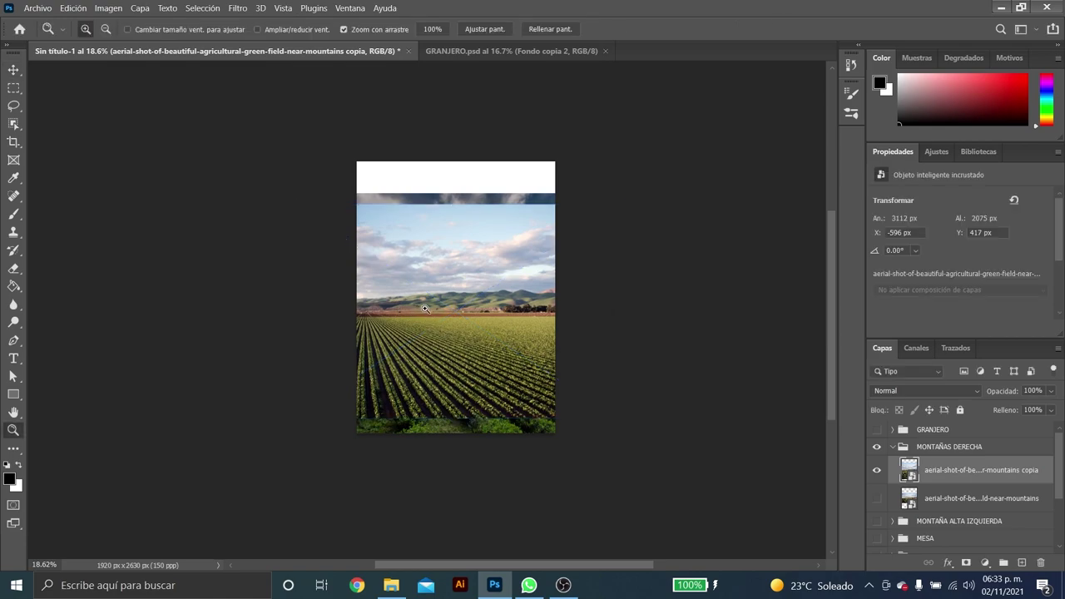
mouse_move(456, 310)
mouse_down()
mouse_move(477, 320)
mouse_move(575, 317)
mouse_move(502, 325)
mouse_up()
key(v)
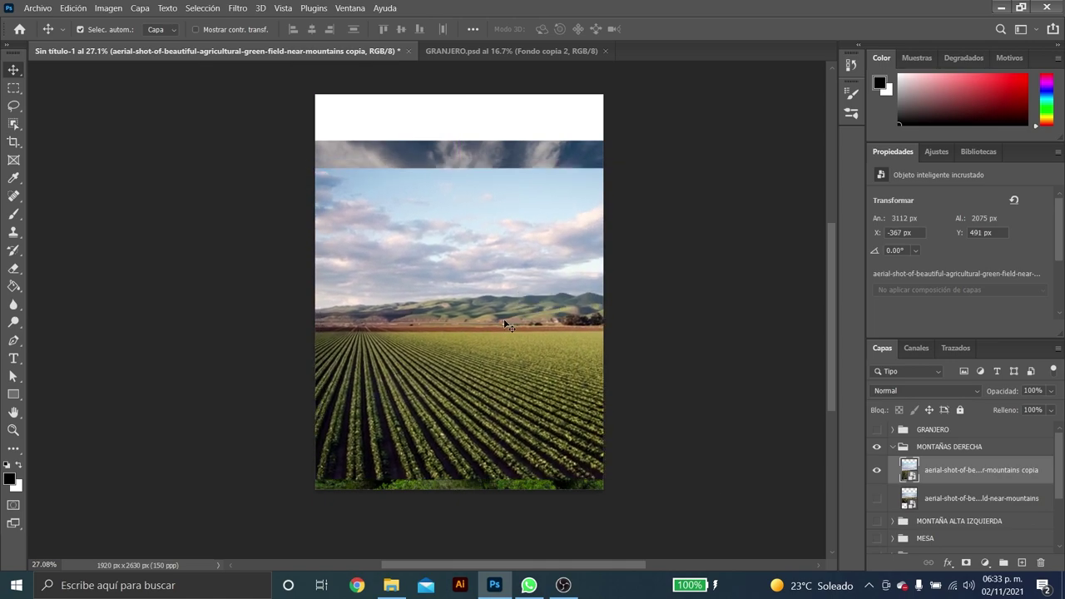
key(ctrl+t)
drag(726, 323, 603, 322)
drag(261, 324, 315, 325)
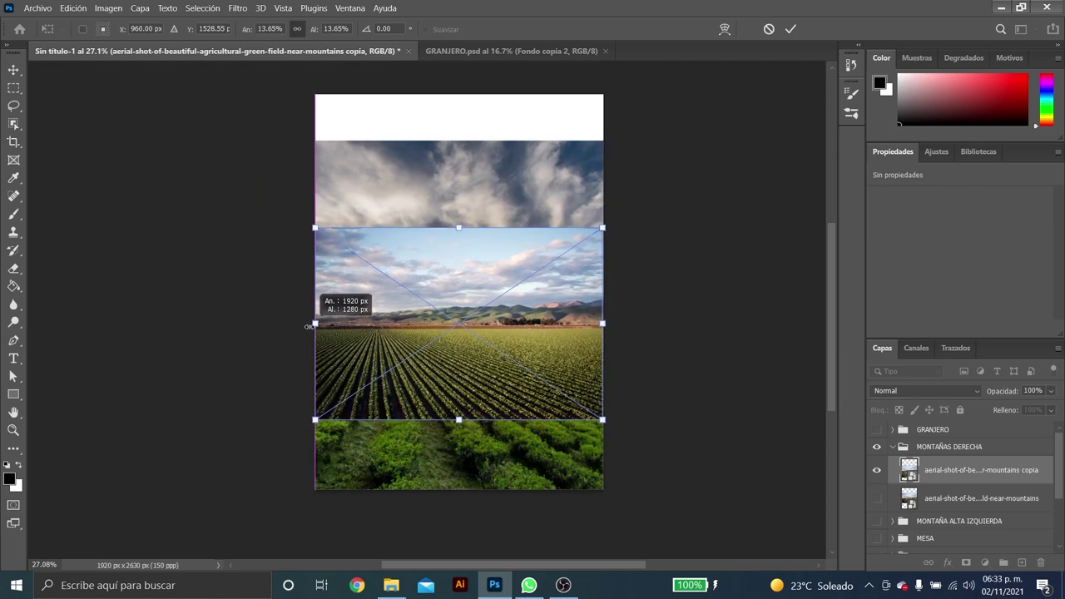
key(Return)
key(z)
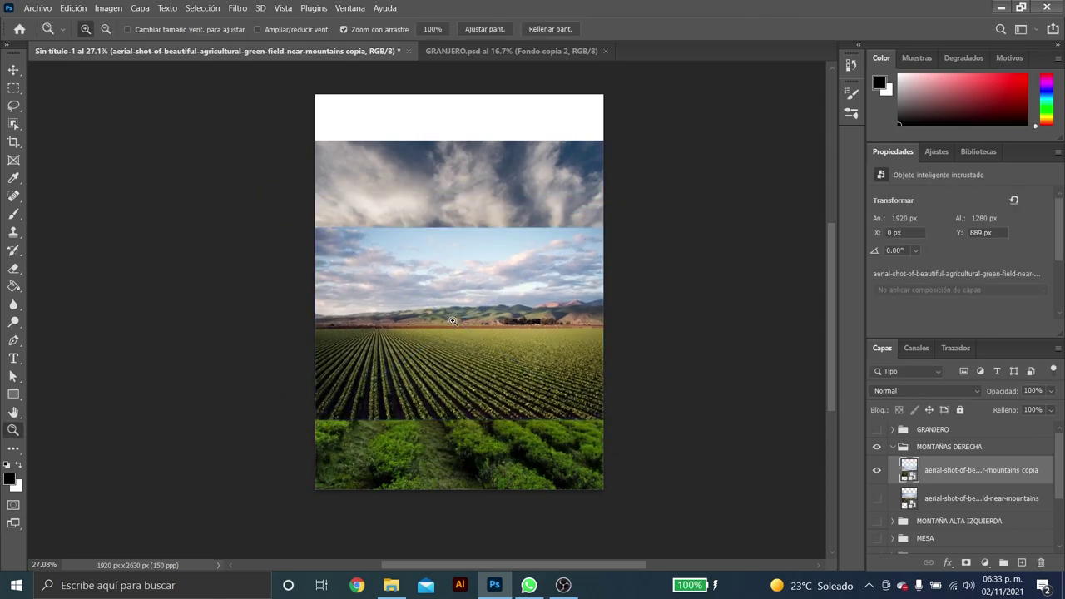
drag(454, 323, 735, 282)
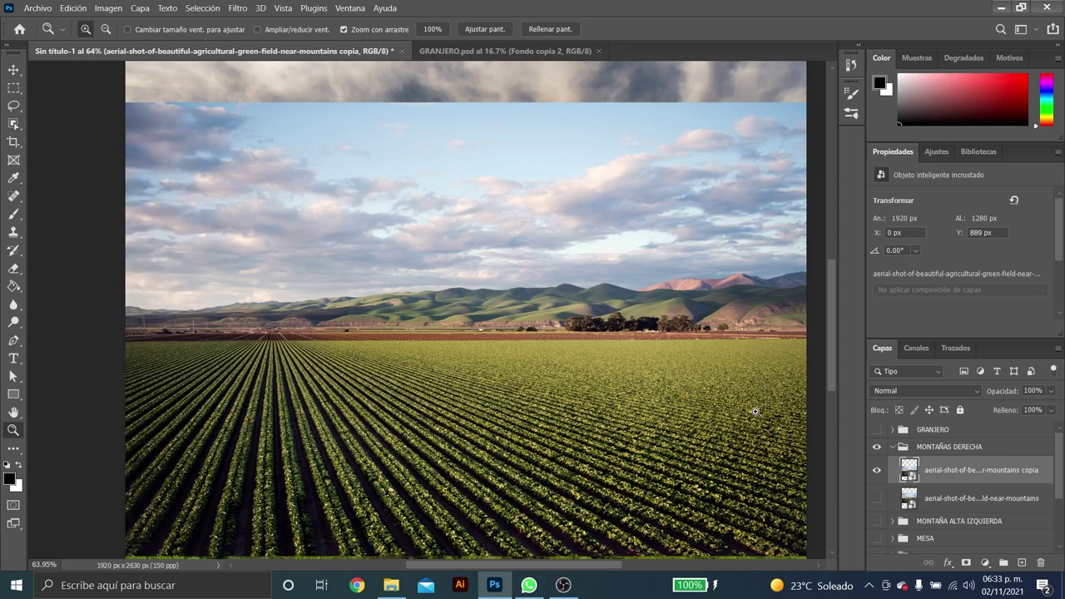
Trace a Magnetic Lasso selection around the aerial copy's mountain ridge and upper crop rows.
click(15, 108)
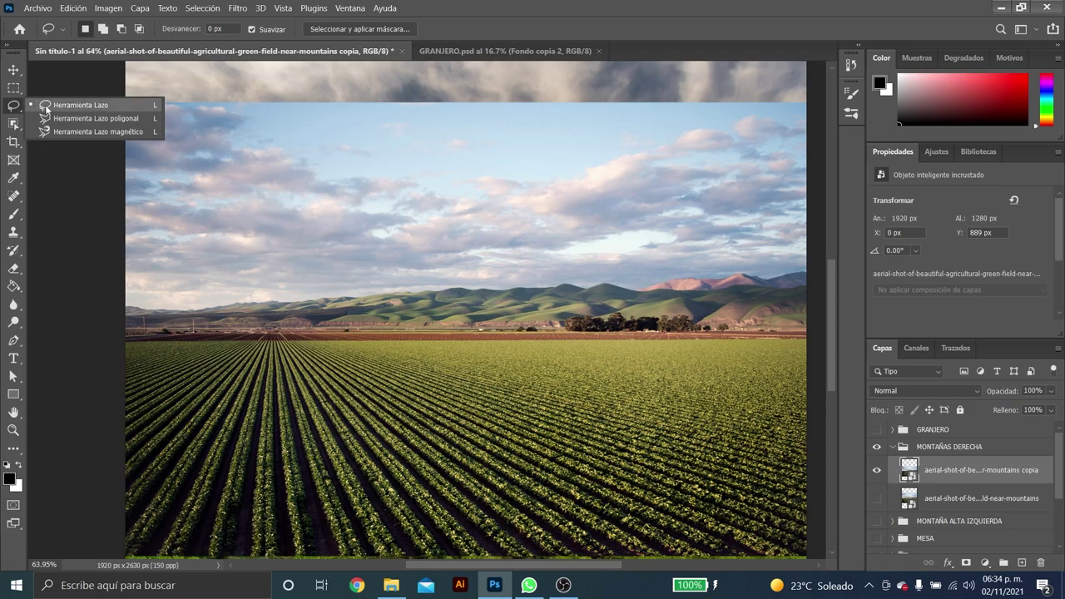
click(109, 130)
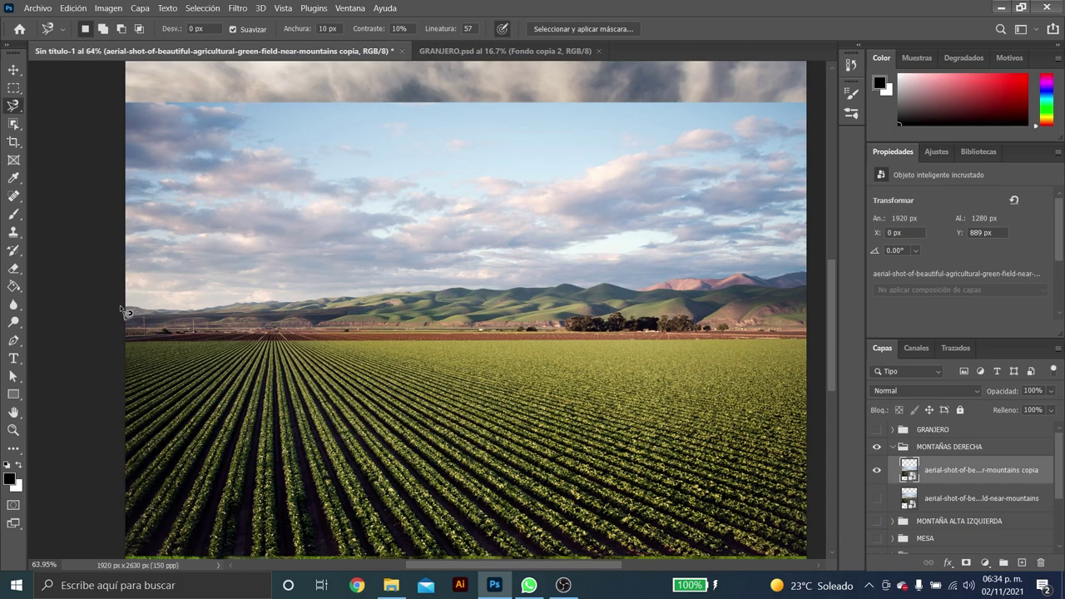
click(125, 307)
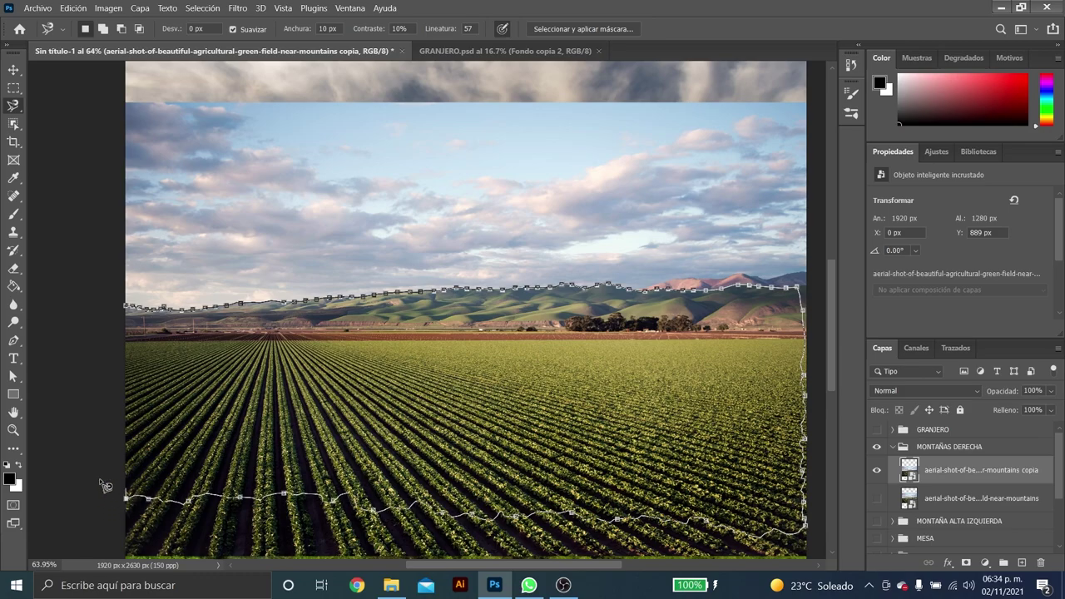
click(129, 311)
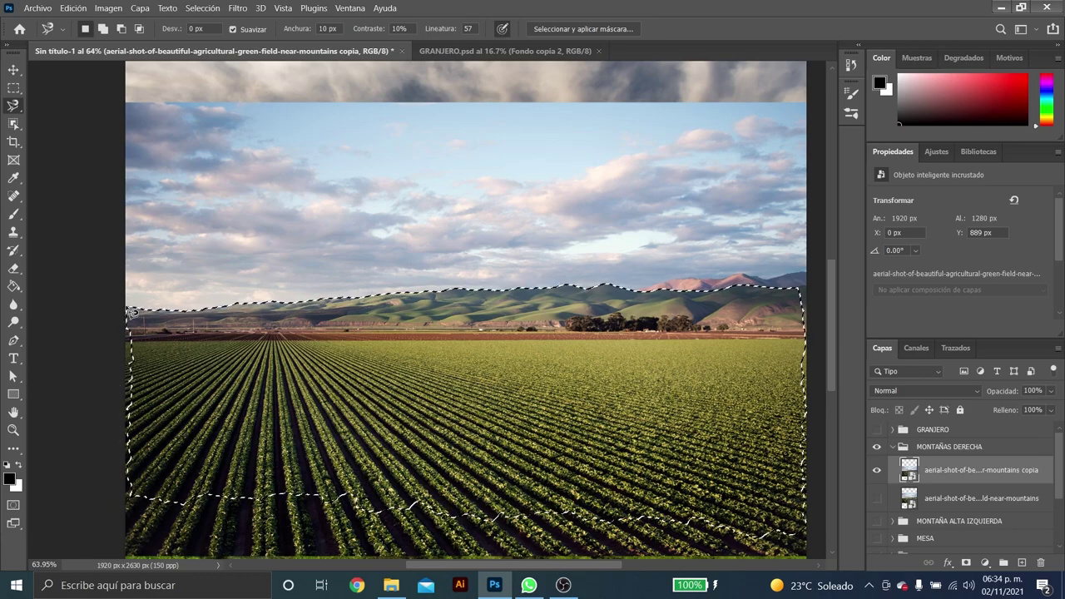
key(z)
mouse_move(466, 312)
mouse_down()
mouse_move(383, 312)
mouse_move(477, 312)
mouse_move(553, 337)
mouse_up()
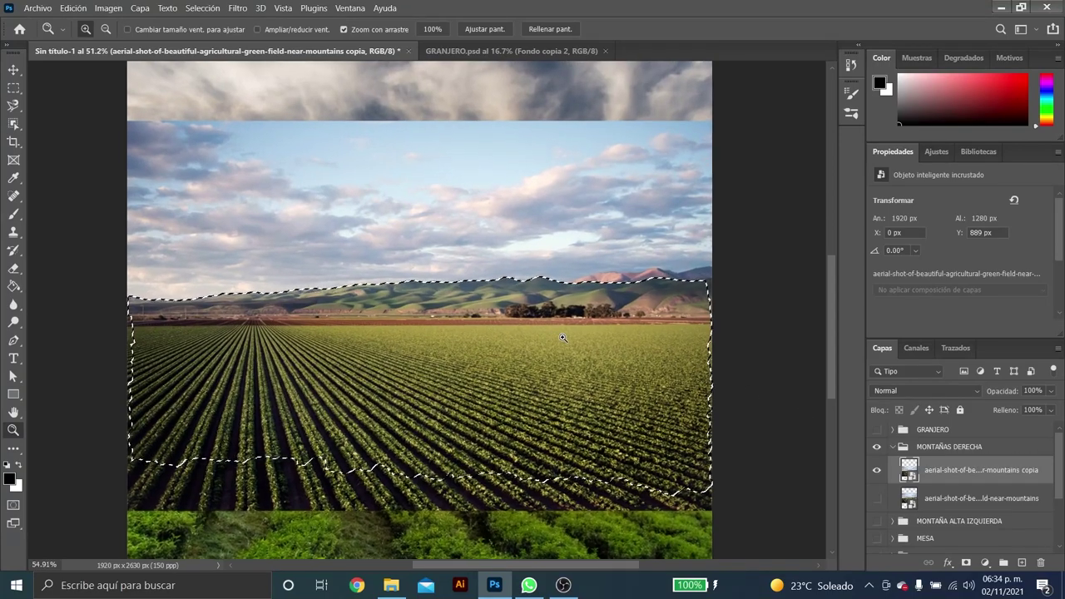
drag(553, 337, 749, 337)
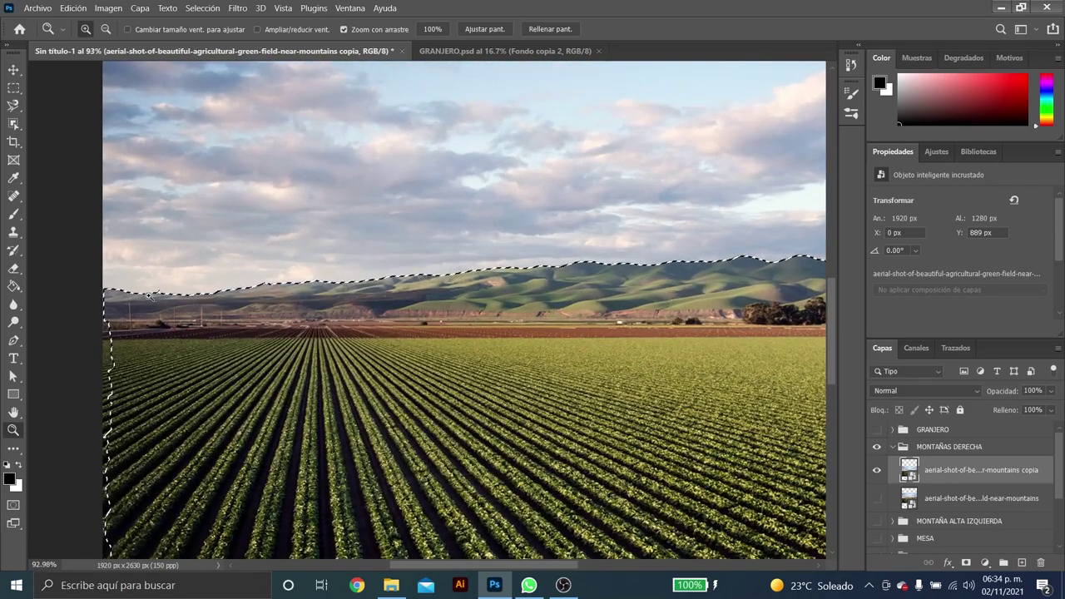
mouse_move(582, 299)
mouse_down()
mouse_move(557, 304)
mouse_move(556, 319)
mouse_move(395, 344)
mouse_up()
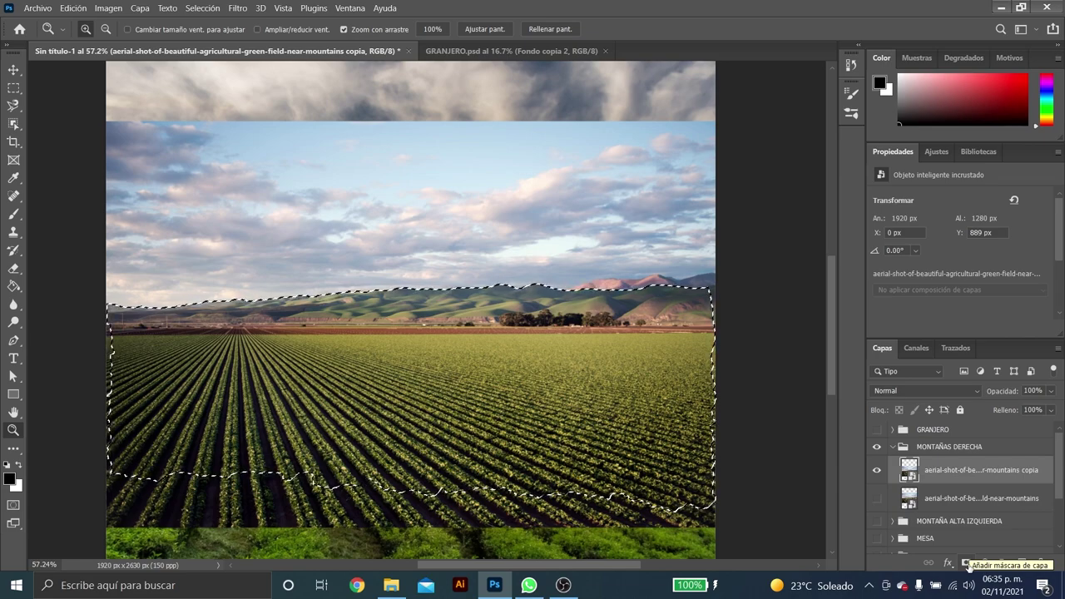
Mask the field copy to the selection, testing and reverting a mask inversion.
click(965, 563)
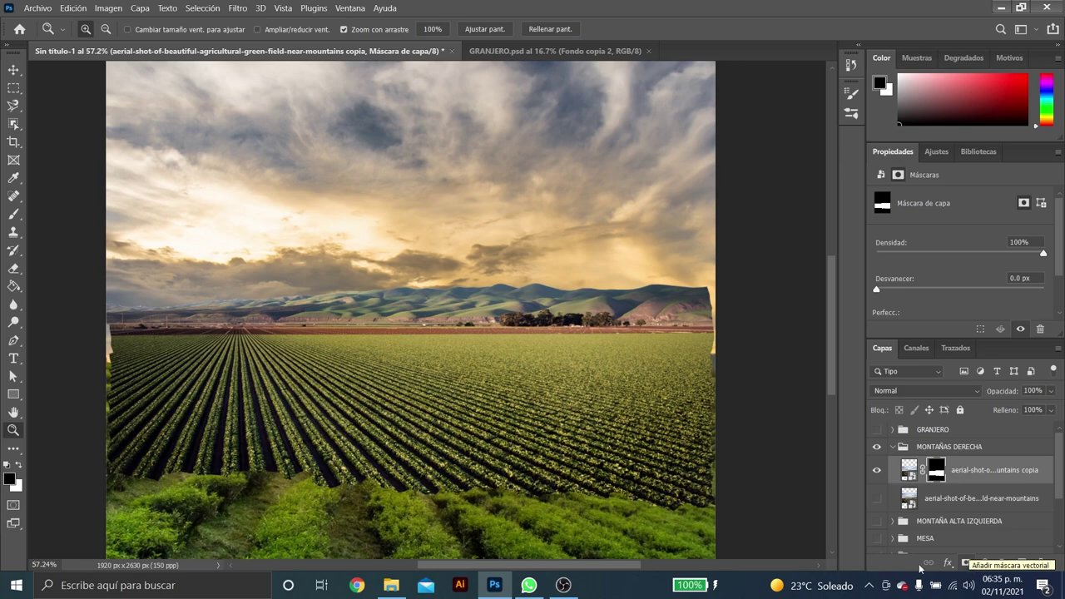
drag(537, 402, 527, 401)
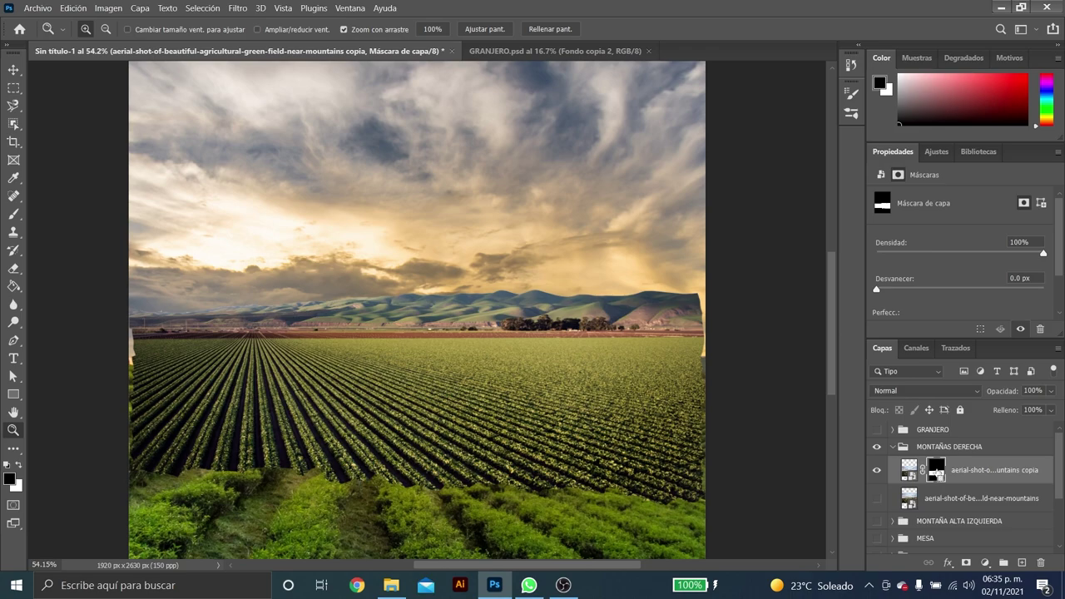
key(ctrl+i)
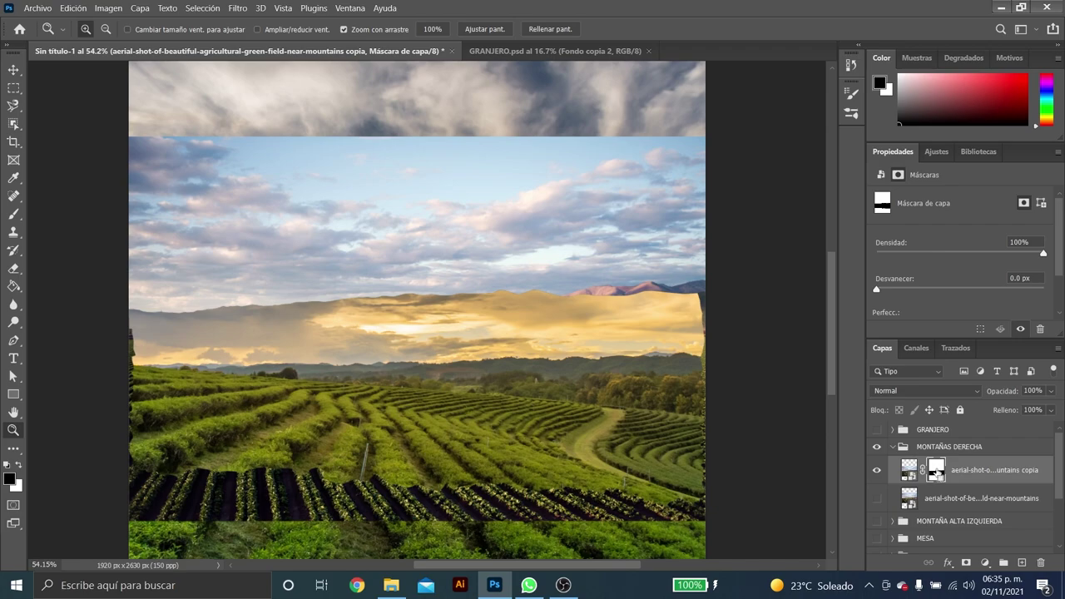
key(ctrl+i)
scroll(574, 376, down, 3)
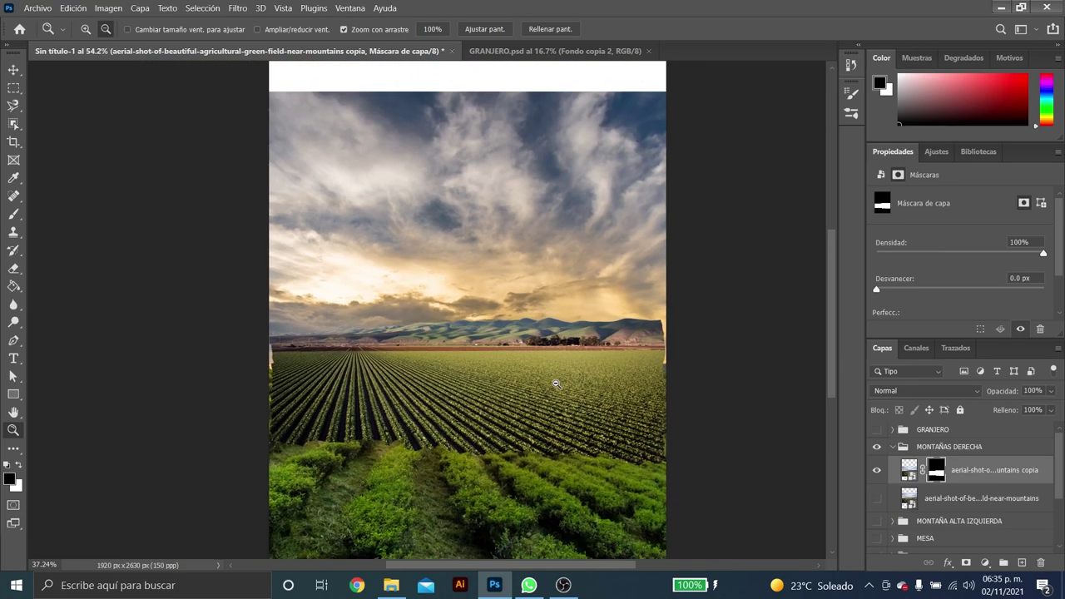
scroll(560, 302, down, 3)
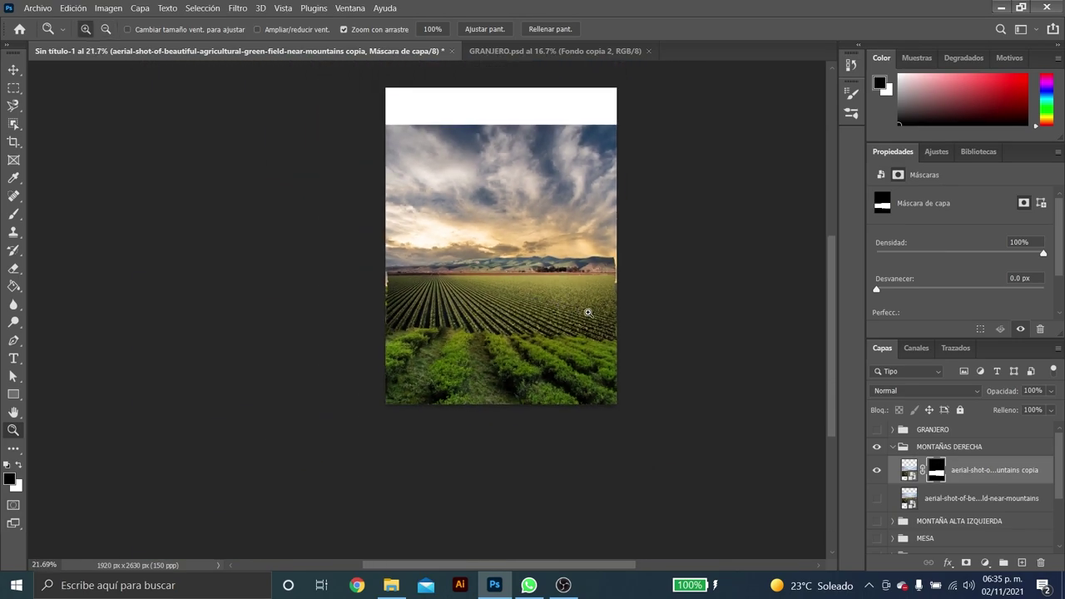
Enlarge the masked field image to 3384 × 2256 px across the poster.
click(909, 470)
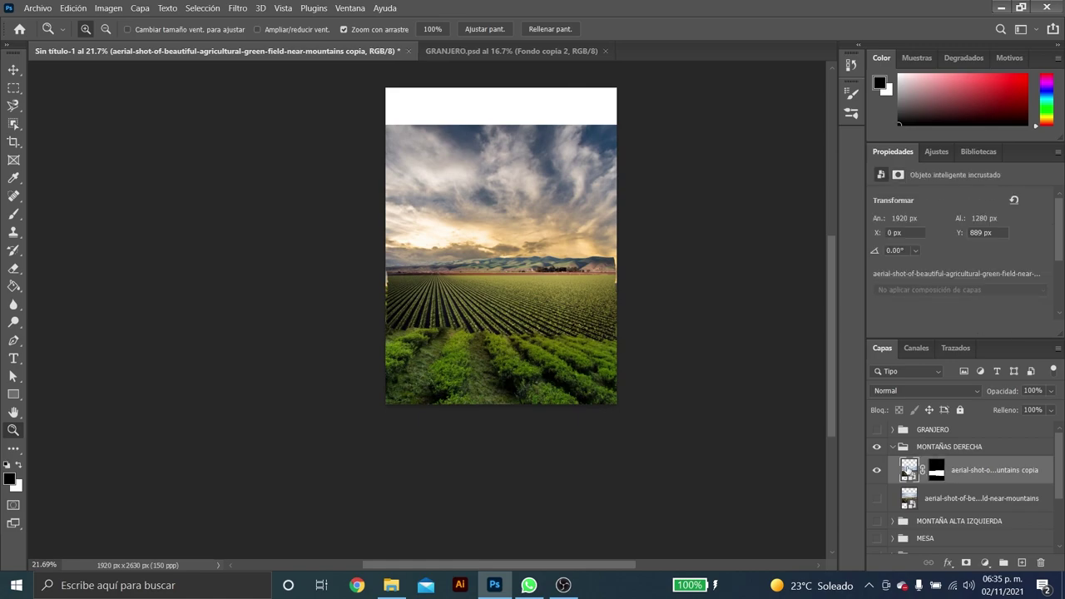
key(ctrl+t)
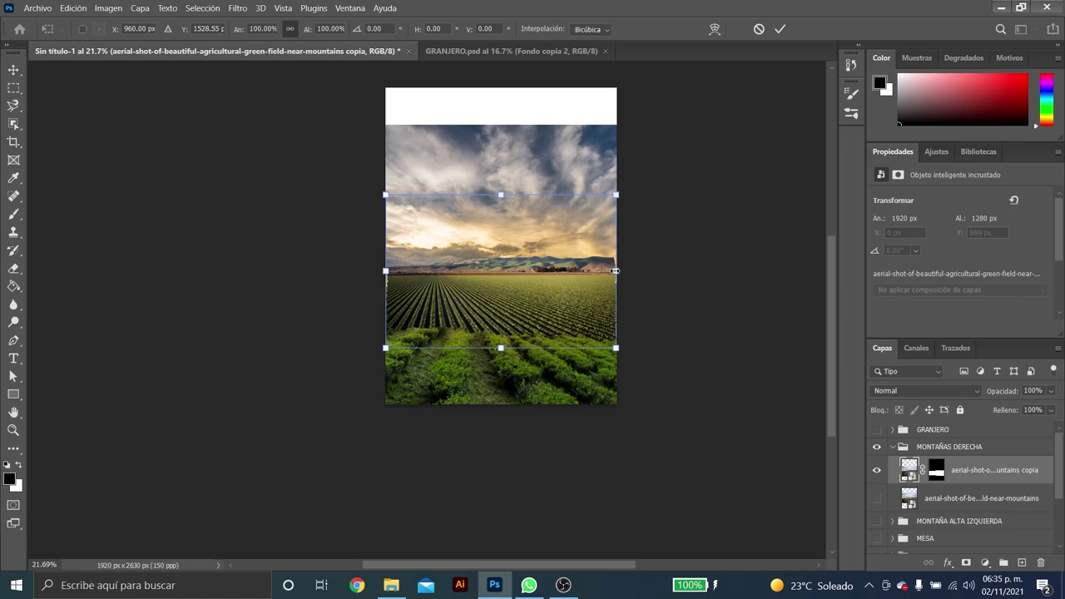
mouse_move(616, 270)
mouse_down()
mouse_move(725, 270)
mouse_move(704, 270)
mouse_up()
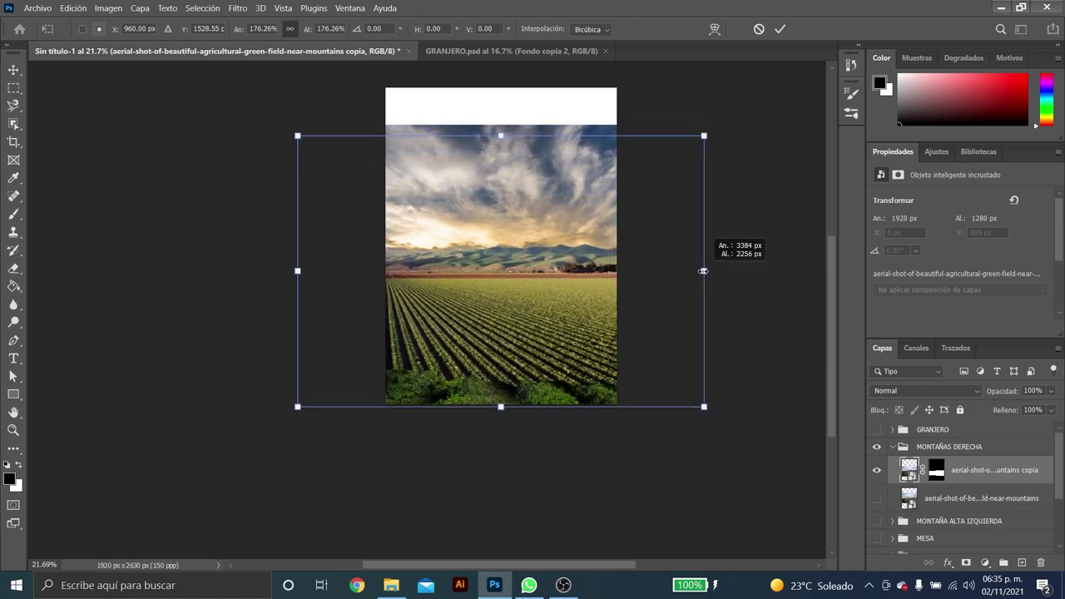
key(Return)
key(z)
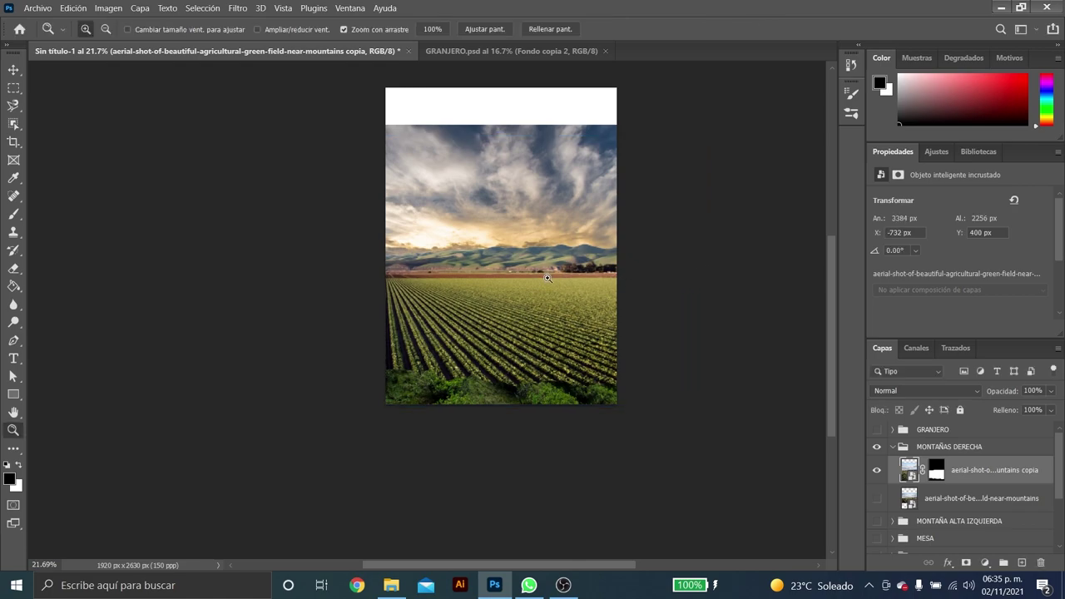
drag(548, 278, 576, 280)
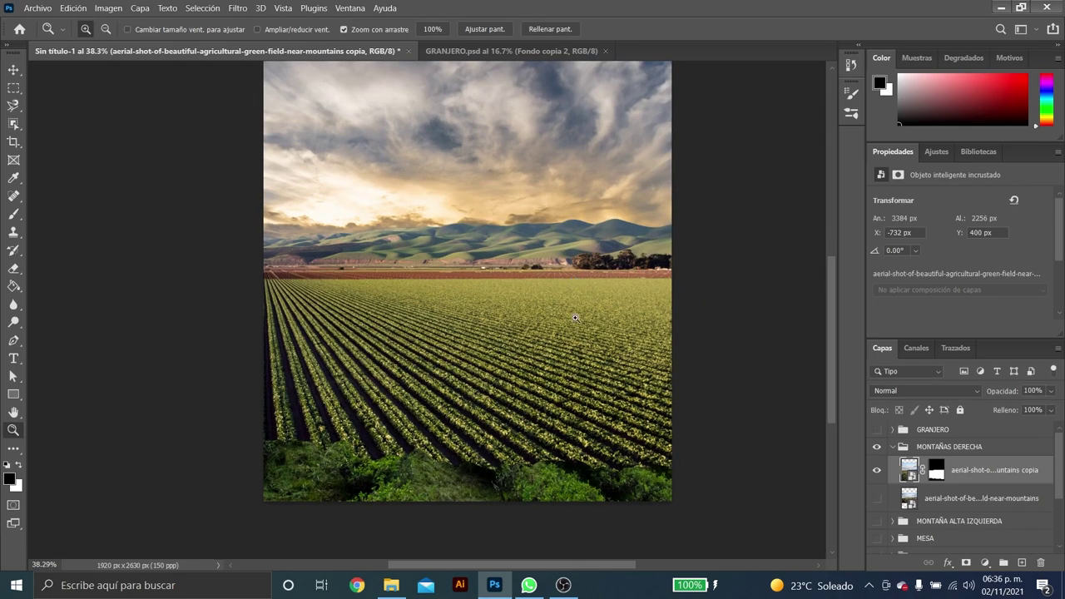
key(v)
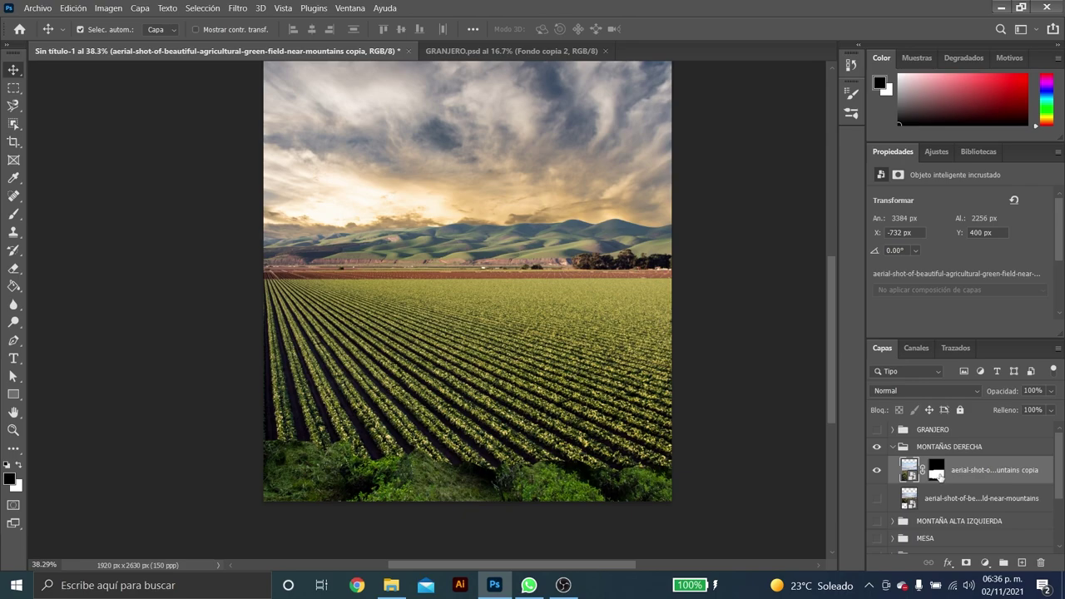
Duplicate the masked field layer as a smart object, hide the original, and shift the copy up.
click(937, 472)
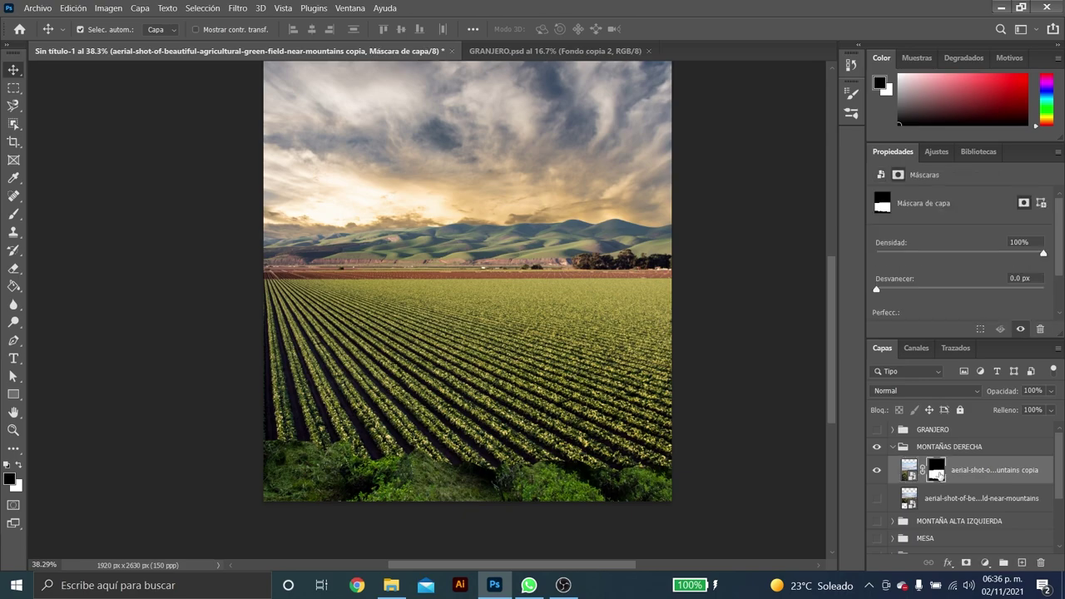
click(907, 474)
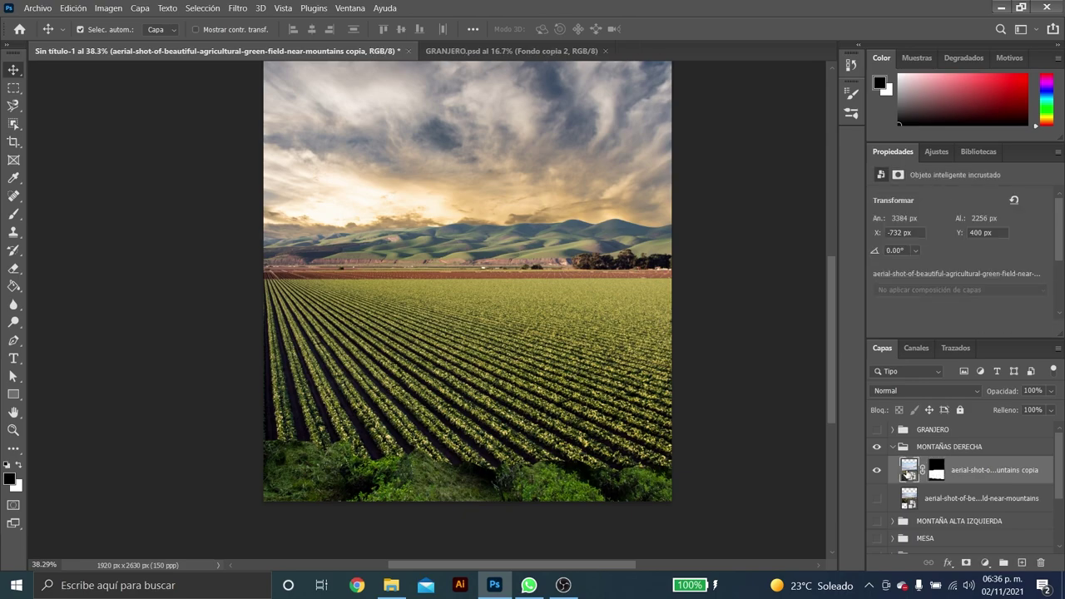
key(ctrl+j)
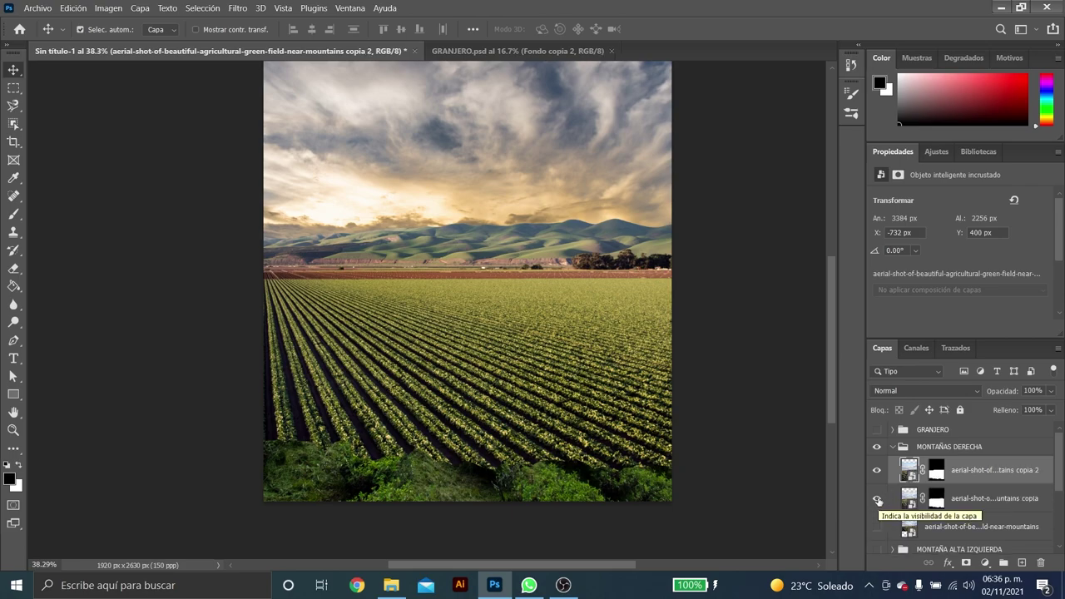
click(876, 500)
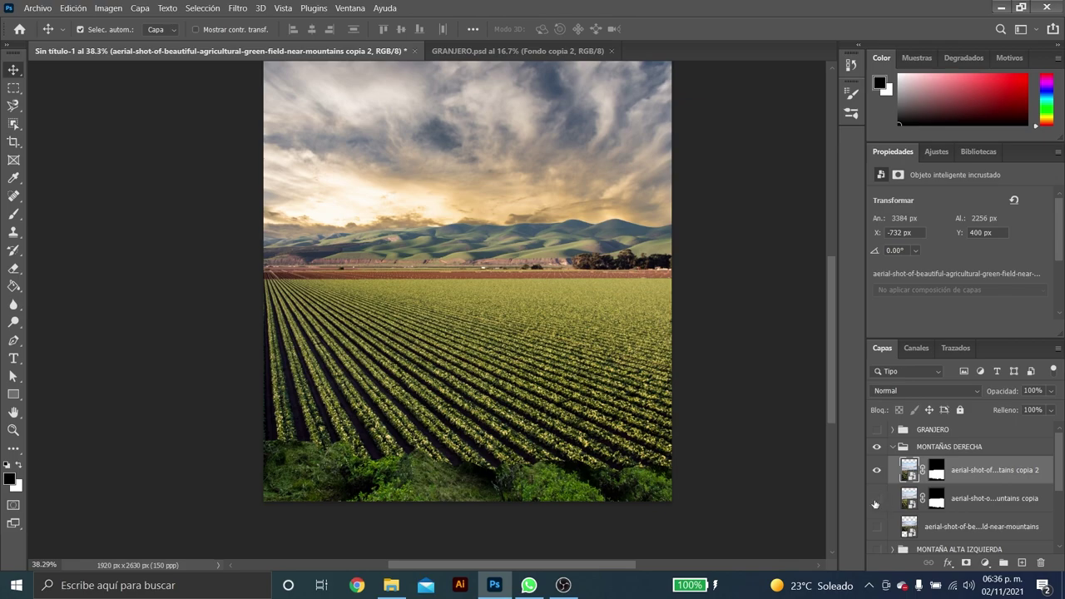
click(937, 469)
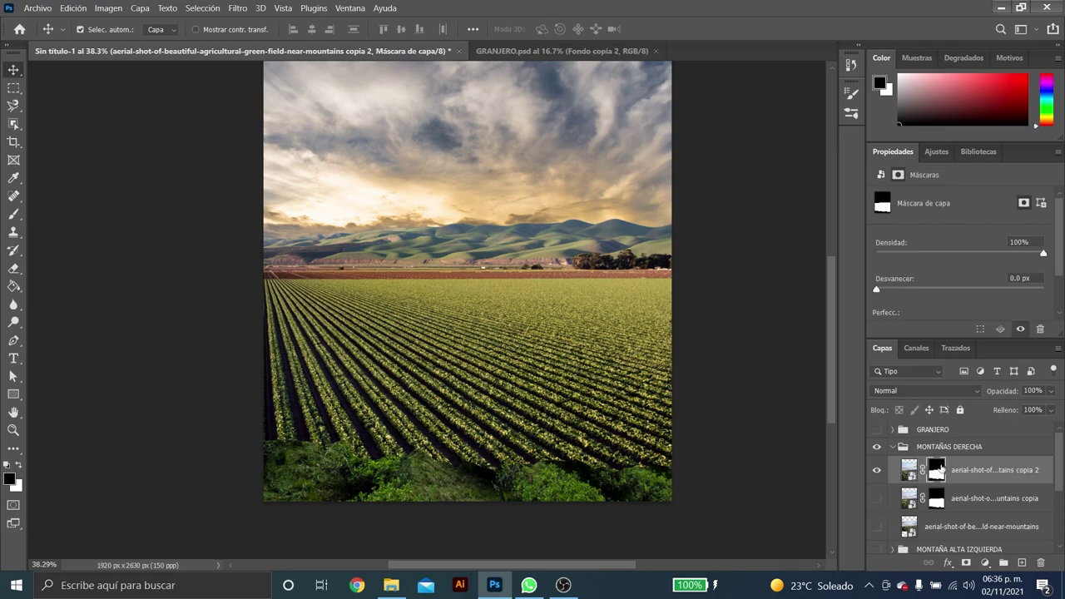
right_click(1042, 470)
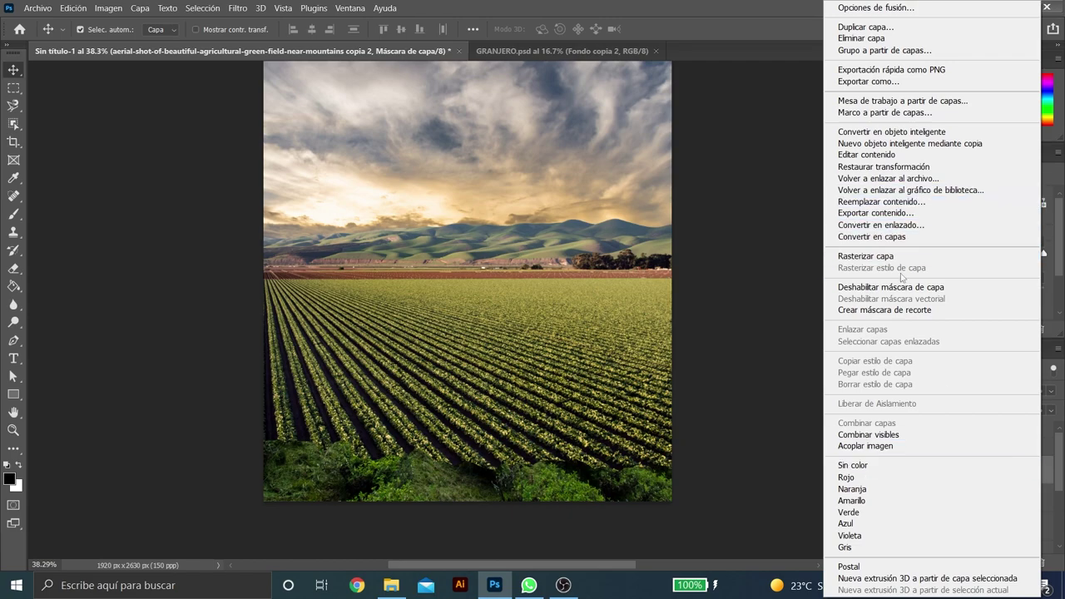
click(884, 133)
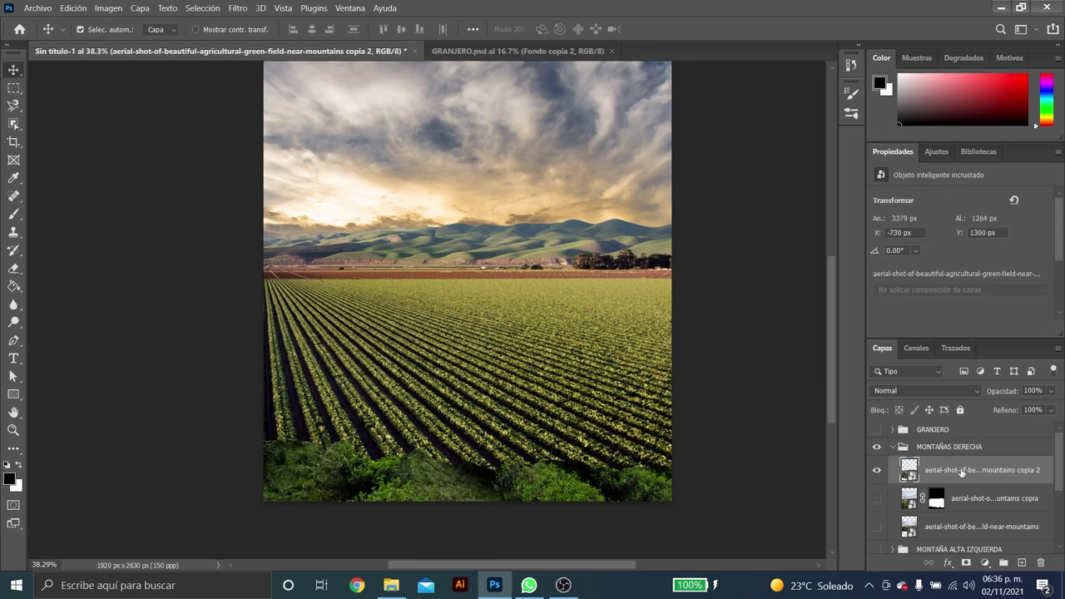
mouse_move(466, 362)
mouse_down()
mouse_move(464, 315)
mouse_move(420, 344)
mouse_move(430, 333)
mouse_up()
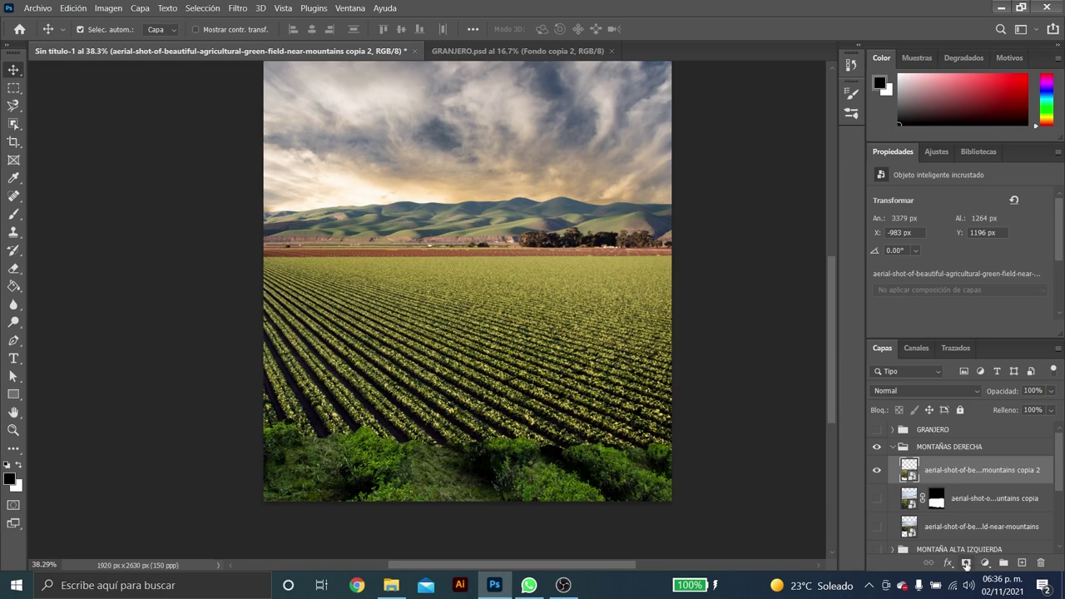
Add a blank white mask to the copy and set the brush to about 417 px.
click(966, 565)
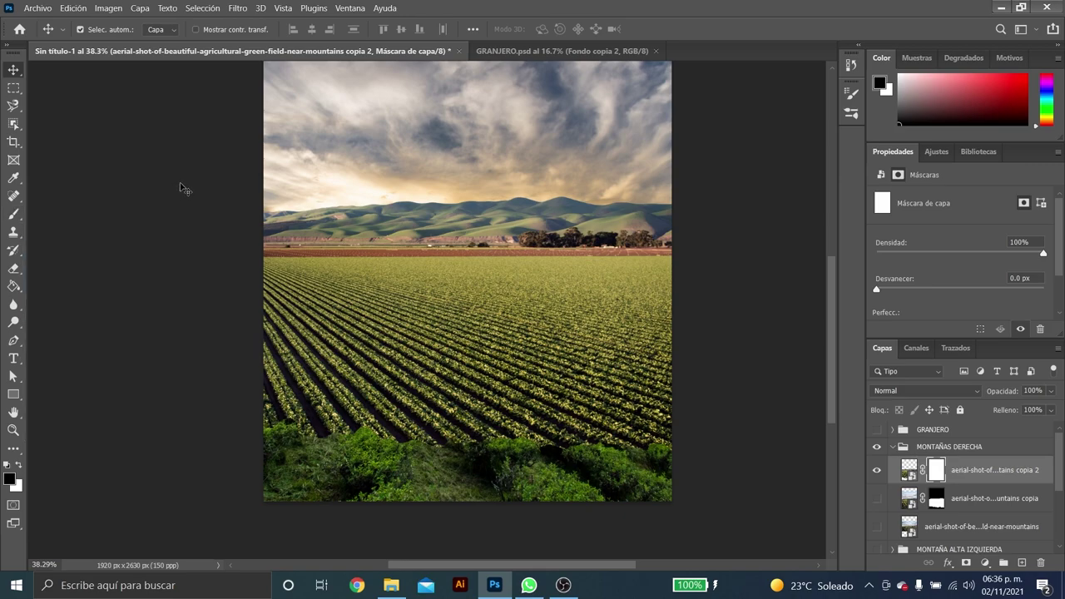
key(b)
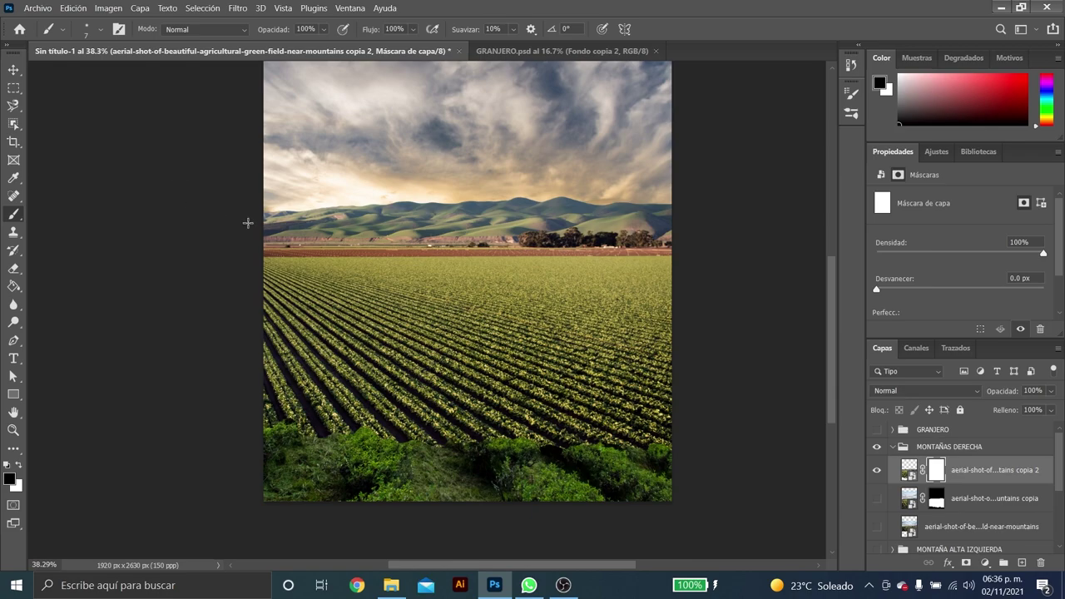
alt+right_click(327, 243)
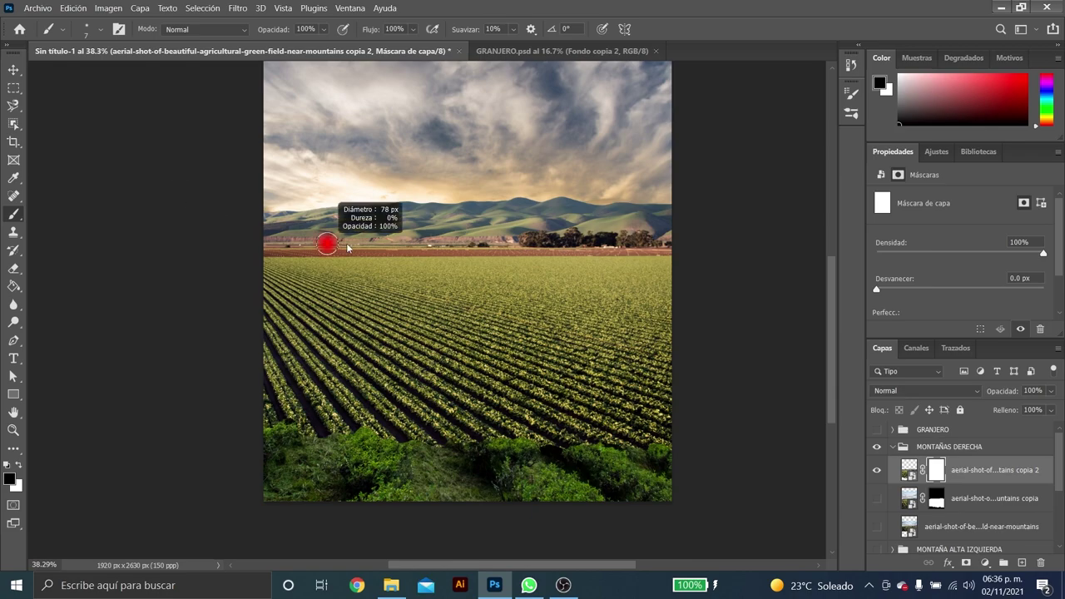
alt+right_click(434, 254)
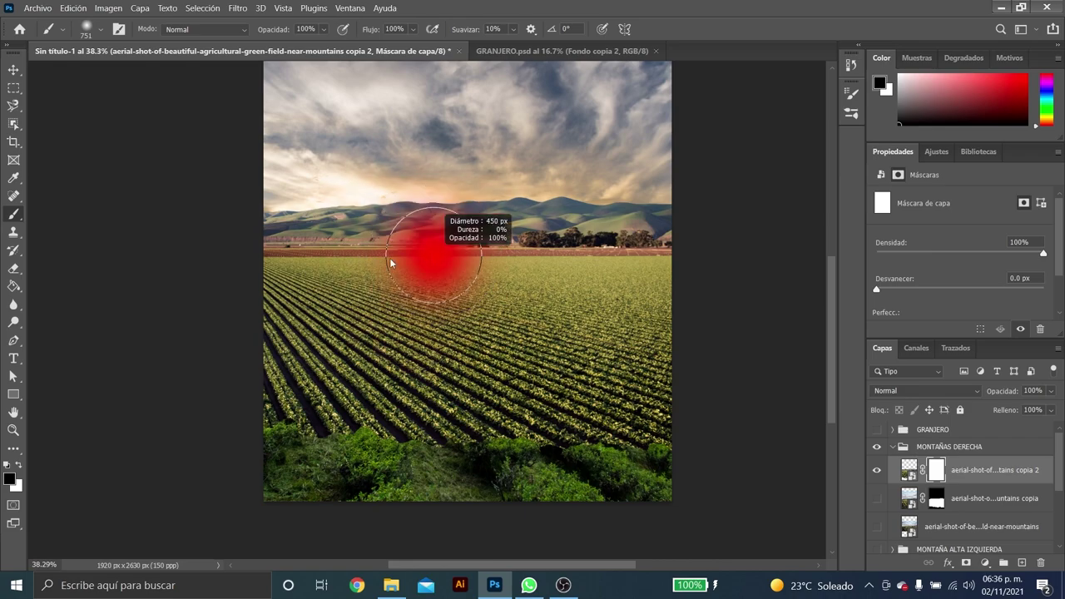
Lower the brush flow to 14% and confirm 0% hardness in the brush picker.
click(413, 29)
drag(365, 47, 372, 45)
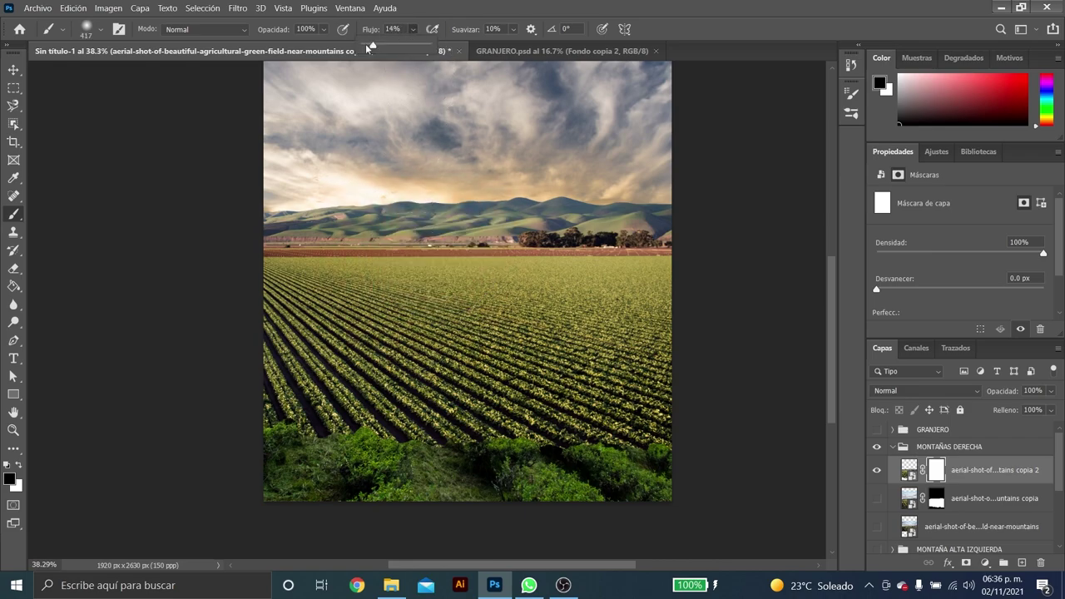
click(87, 31)
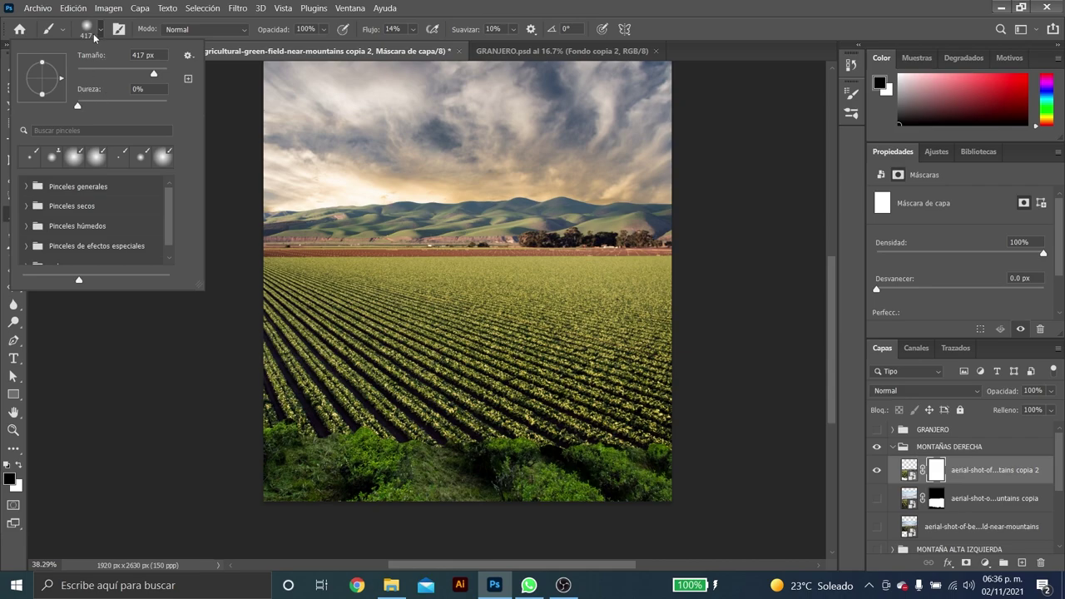
click(352, 30)
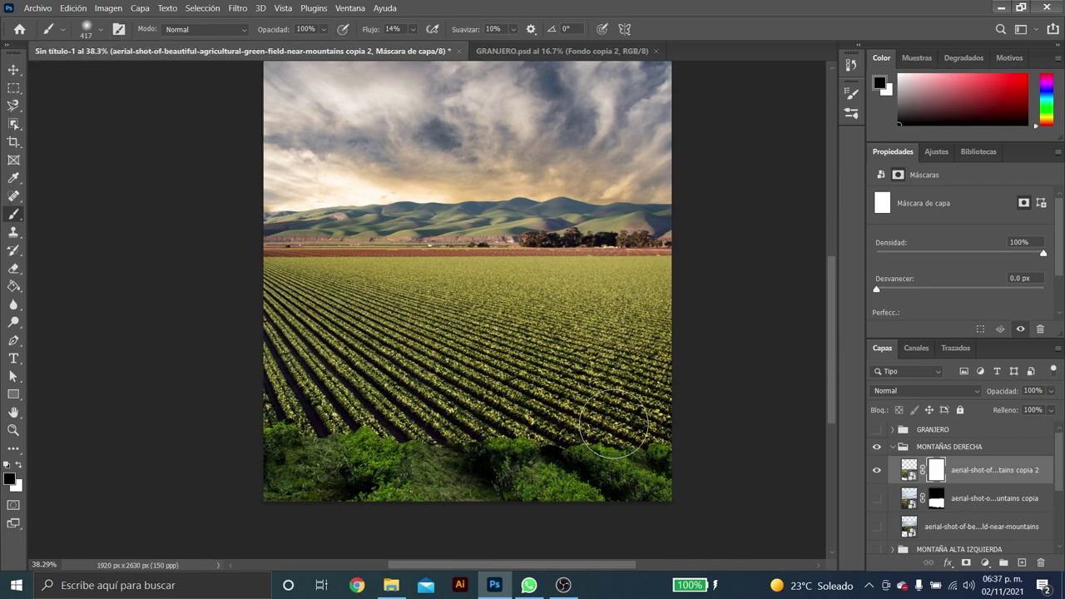
Resize the soft brush down to about 354 px for masking the field.
drag(441, 298, 478, 300)
scroll(478, 301, up, 1)
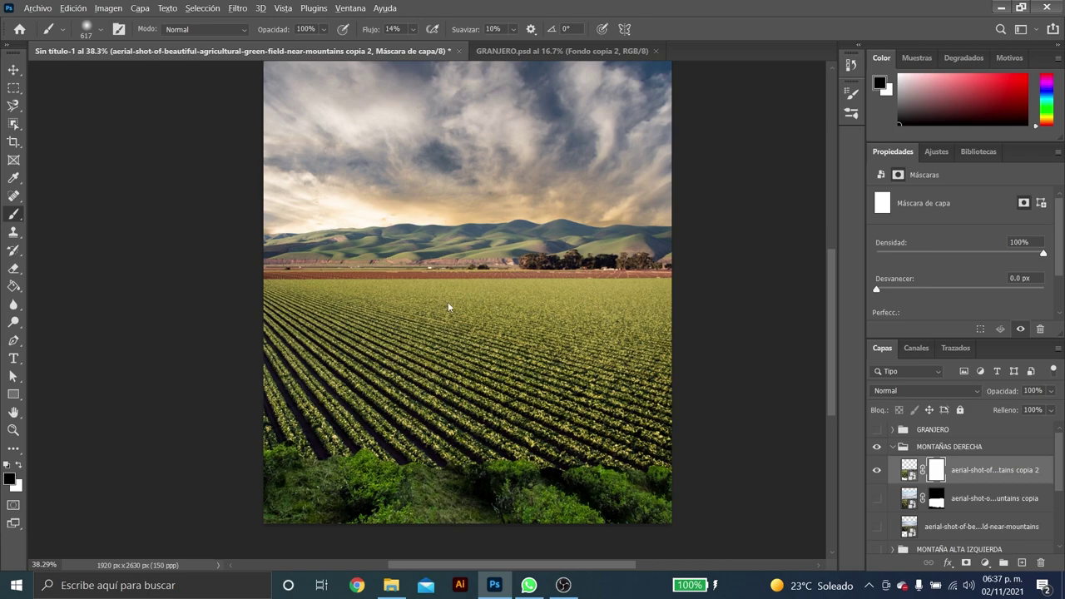
mouse_move(449, 305)
mouse_down()
mouse_move(544, 292)
mouse_move(453, 269)
mouse_up()
scroll(451, 272, down, 2)
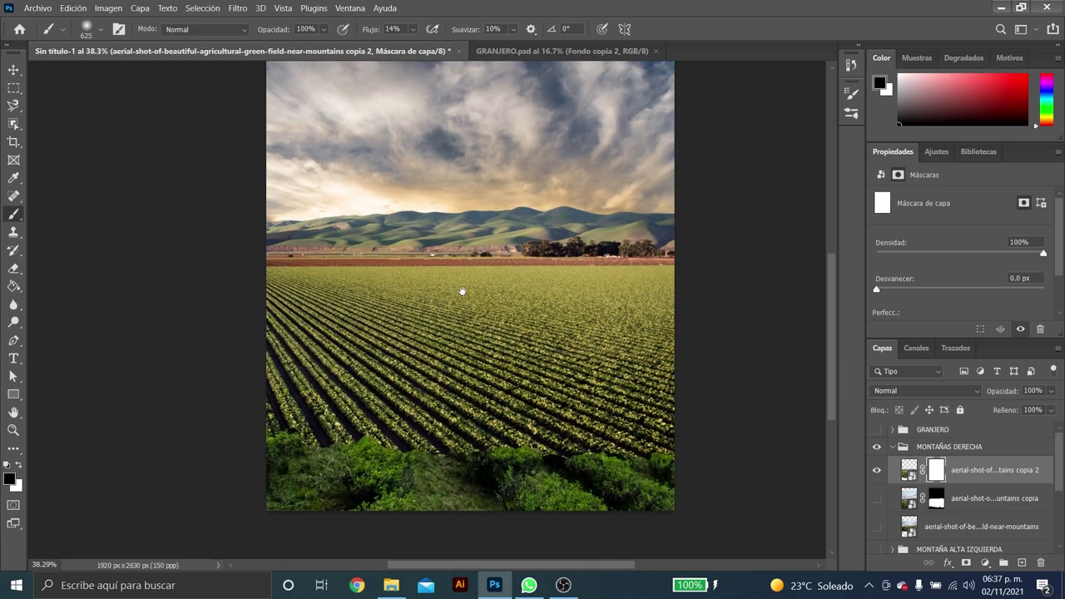
drag(510, 307, 476, 312)
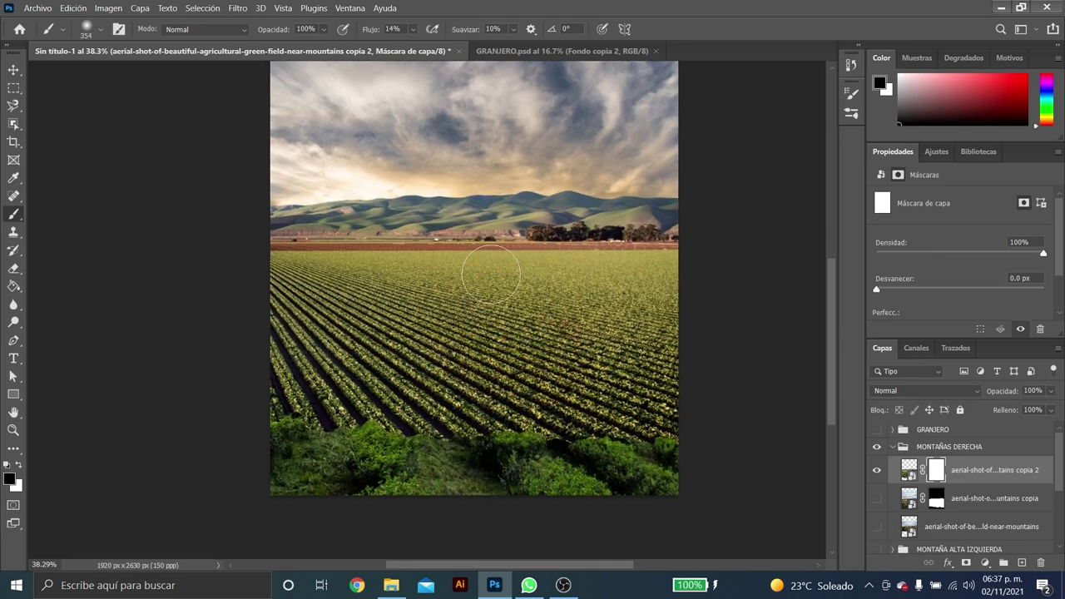
scroll(458, 275, right, 2)
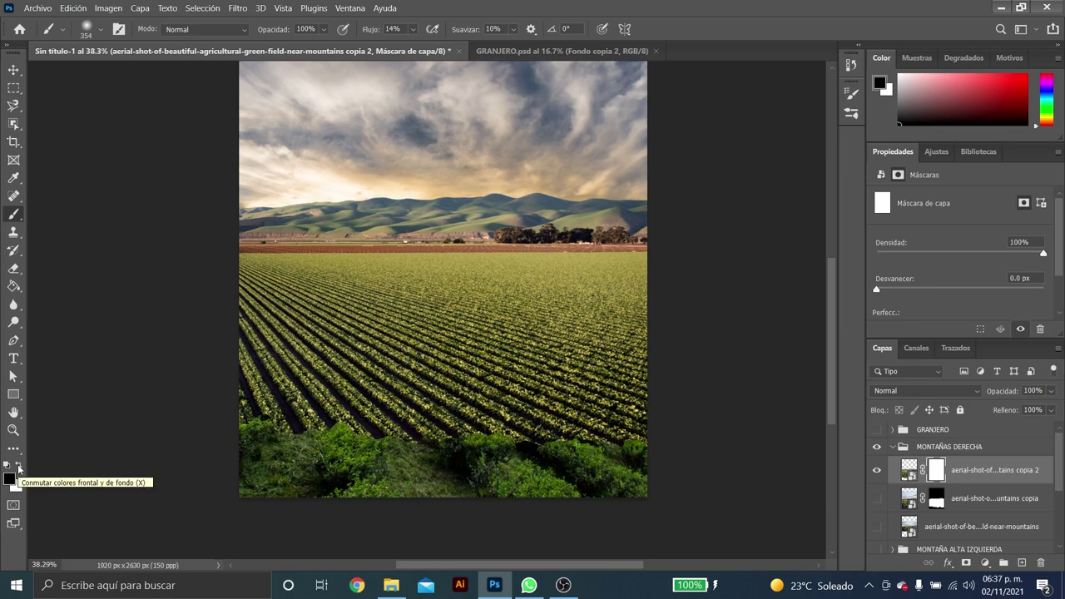
Paint black on the field-copy mask to blend the foreground greenery into the rows.
click(19, 468)
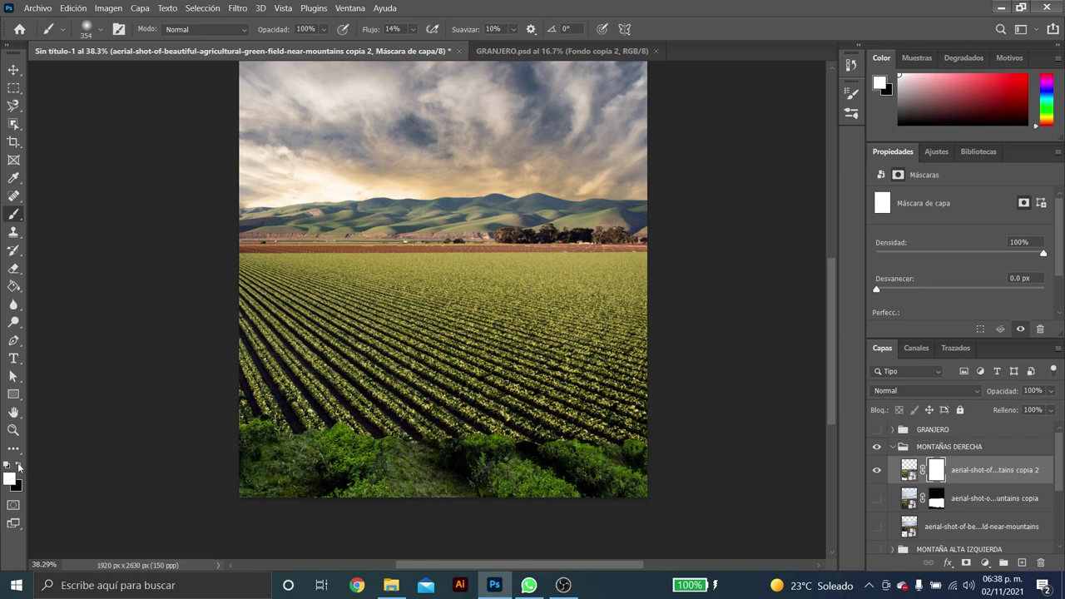
click(19, 467)
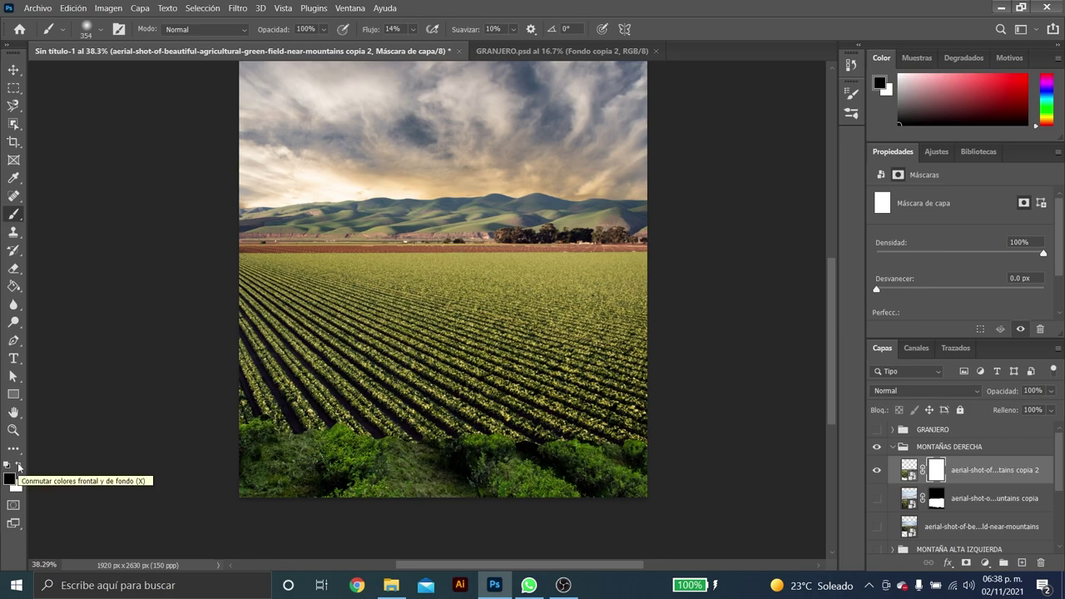
click(20, 468)
click(20, 468)
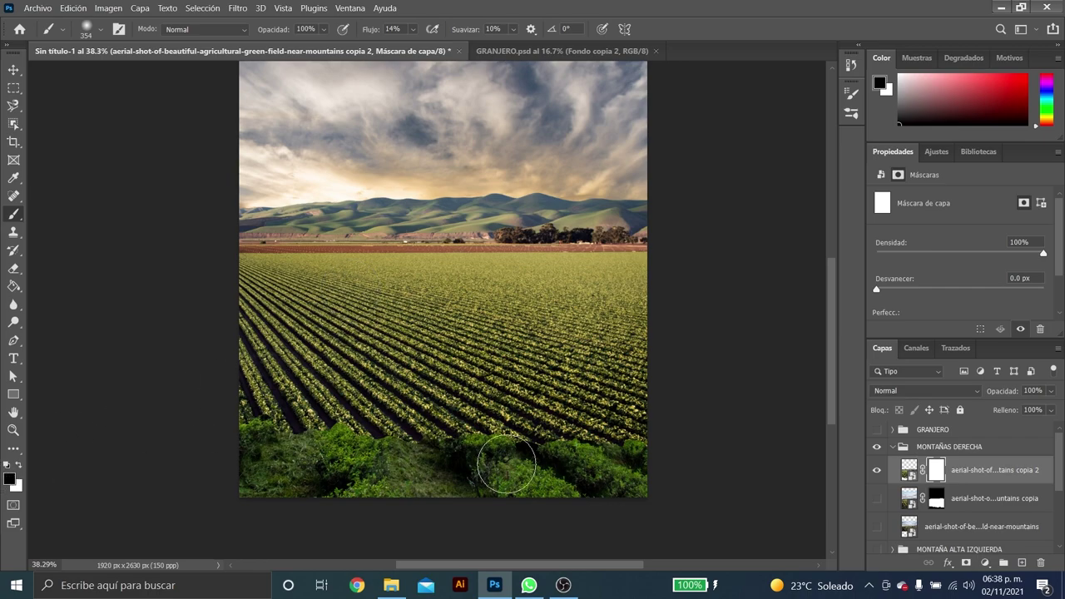
mouse_move(506, 464)
mouse_down()
mouse_move(341, 422)
mouse_move(250, 420)
mouse_move(209, 397)
mouse_move(710, 374)
mouse_up()
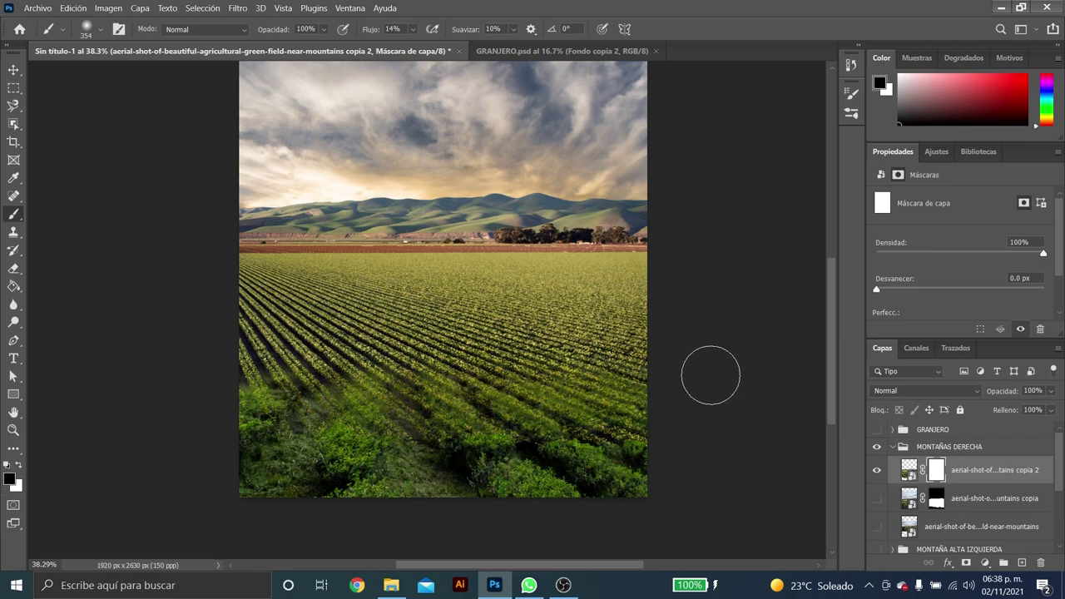
Paint white to restore mid-field crop rows, then enlarge the brush to about 713 px.
key(x)
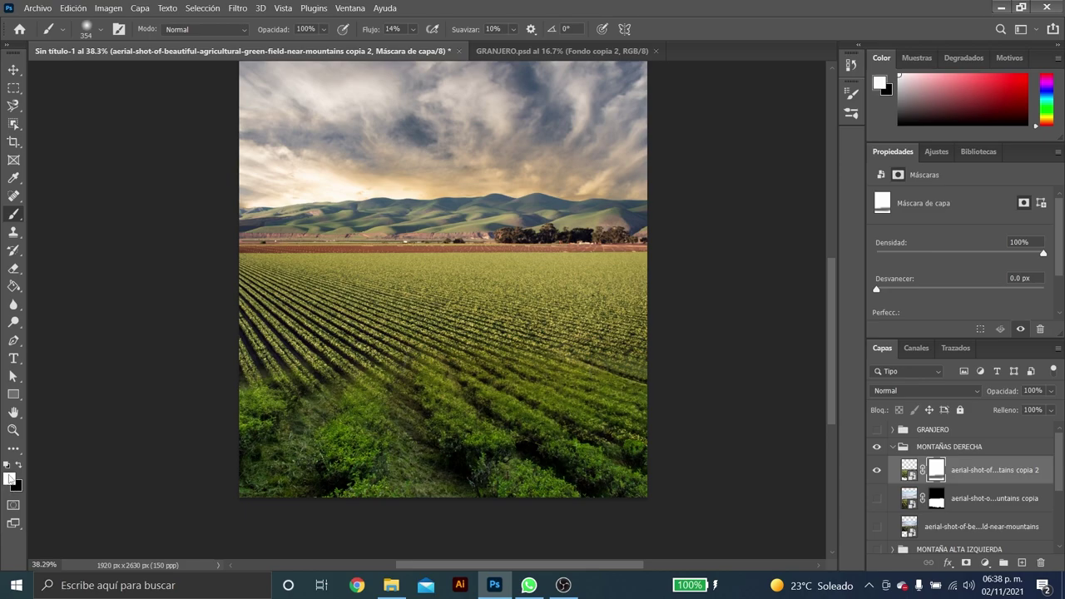
mouse_move(433, 376)
mouse_down()
mouse_move(714, 368)
mouse_move(262, 409)
mouse_move(606, 411)
mouse_up()
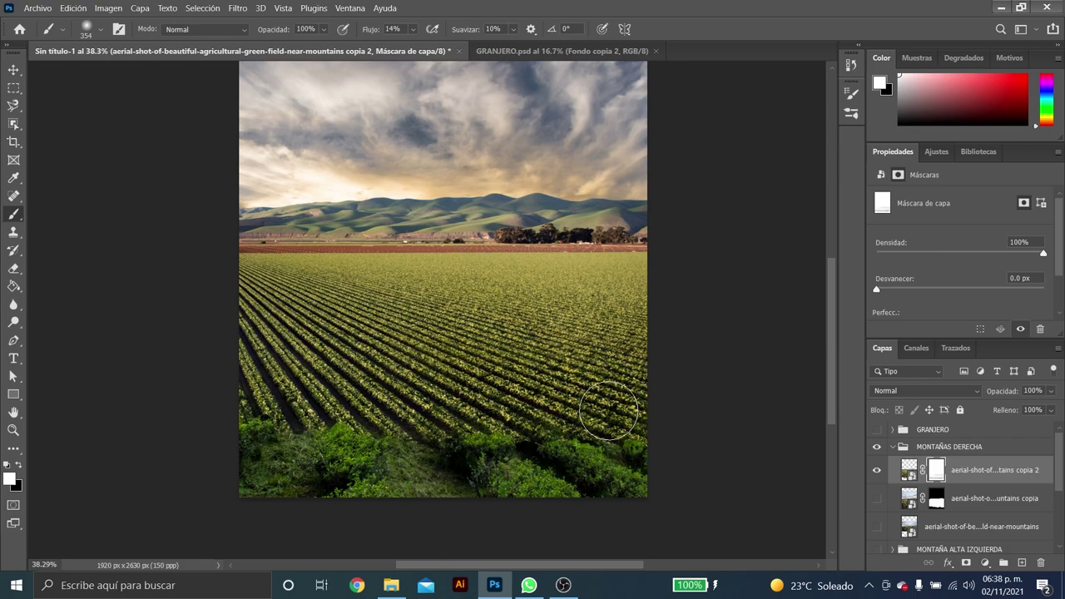
drag(558, 273, 569, 317)
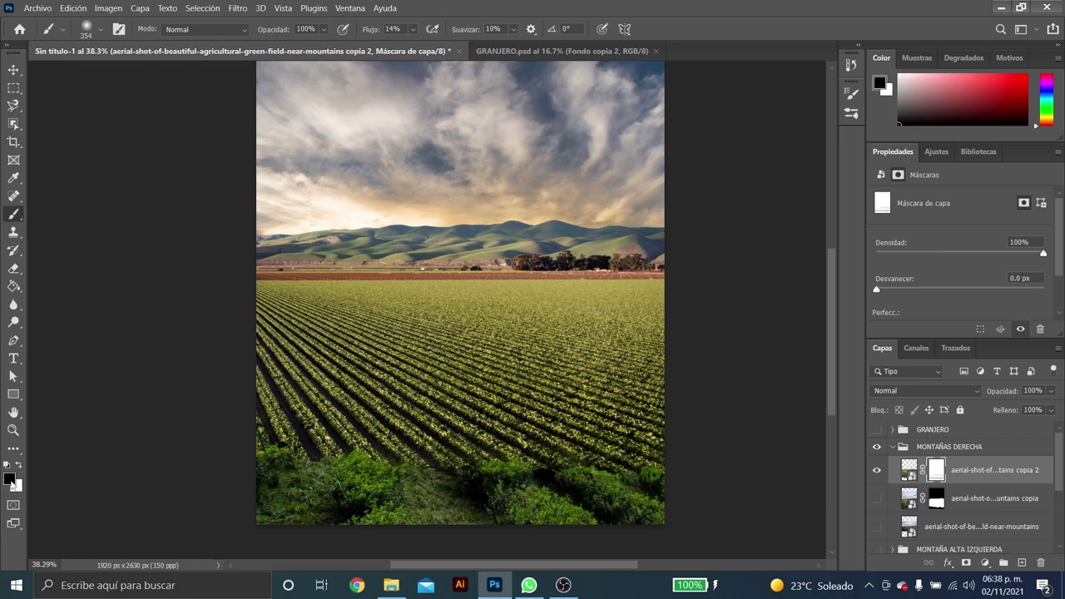
mouse_move(541, 439)
mouse_down()
mouse_move(595, 437)
mouse_move(421, 426)
mouse_move(618, 369)
mouse_move(309, 358)
mouse_up()
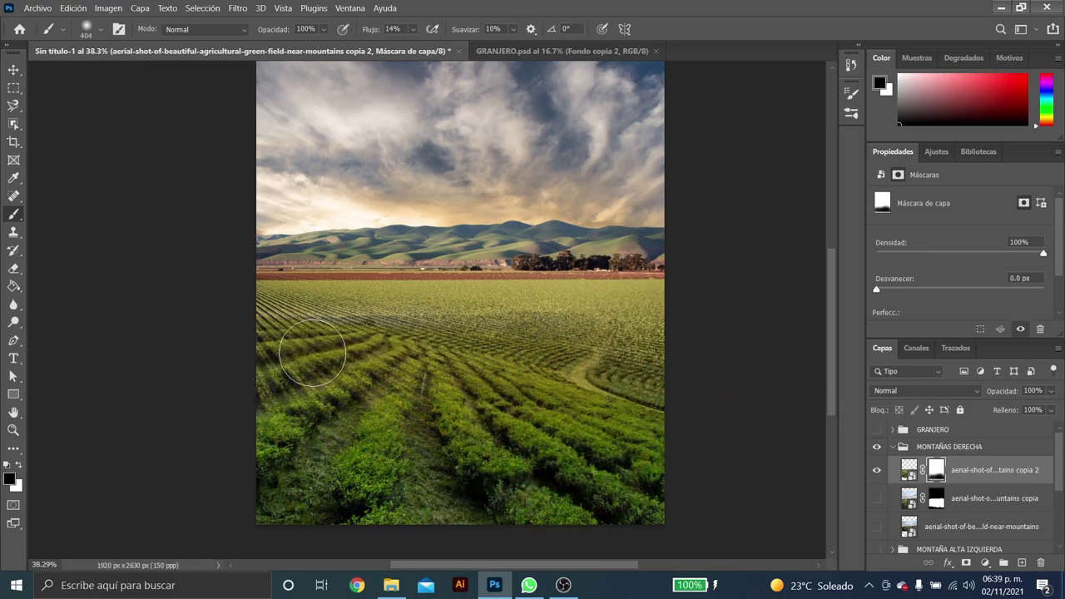
key(v)
drag(522, 237, 522, 301)
key(b)
scroll(287, 358, up, 2)
scroll(333, 353, up, 2)
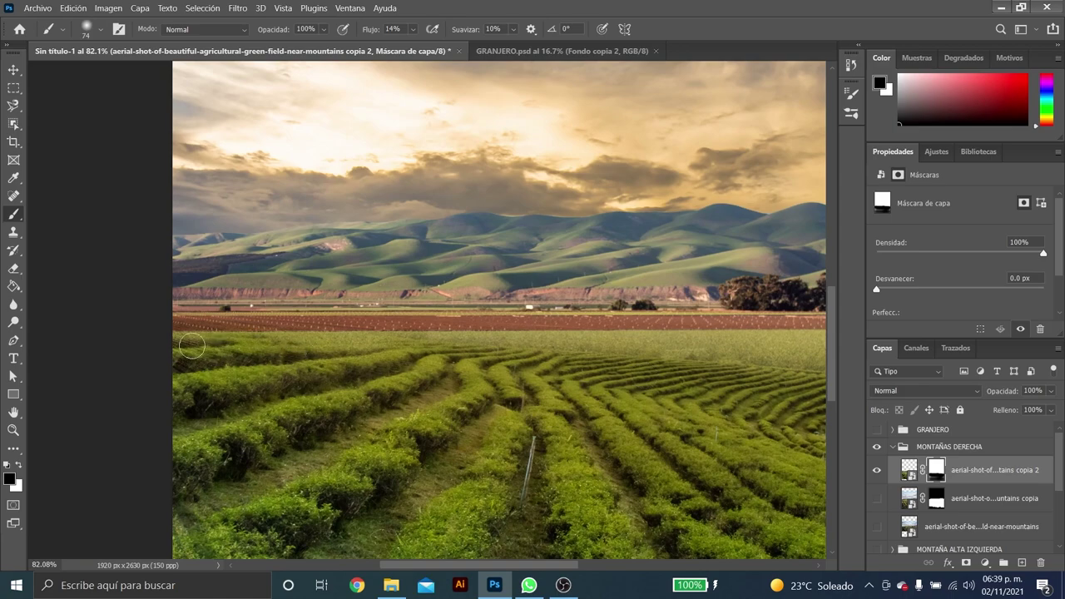
scroll(375, 352, down, 3)
scroll(383, 330, down, 2)
key(z)
mouse_move(398, 317)
mouse_down()
mouse_move(421, 313)
mouse_move(391, 314)
mouse_up()
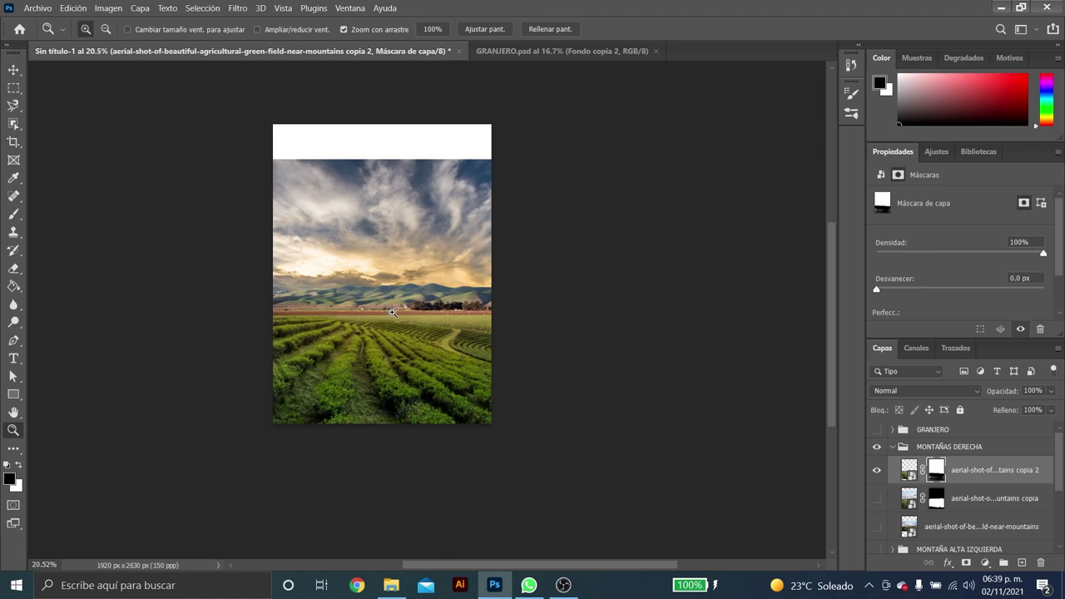
drag(392, 312, 449, 319)
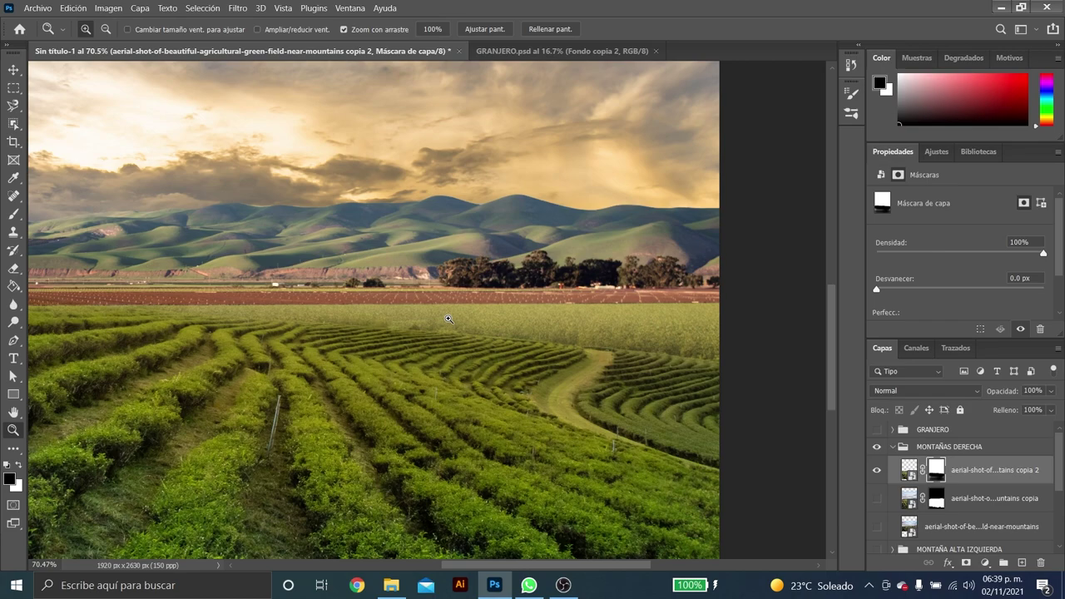
drag(448, 318, 423, 319)
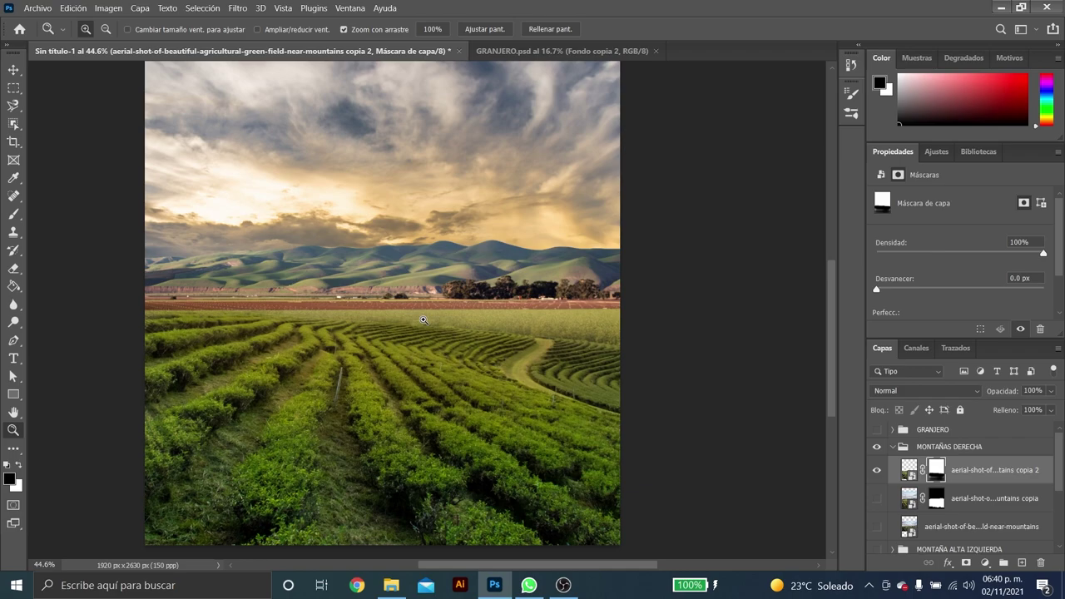
drag(446, 320, 459, 320)
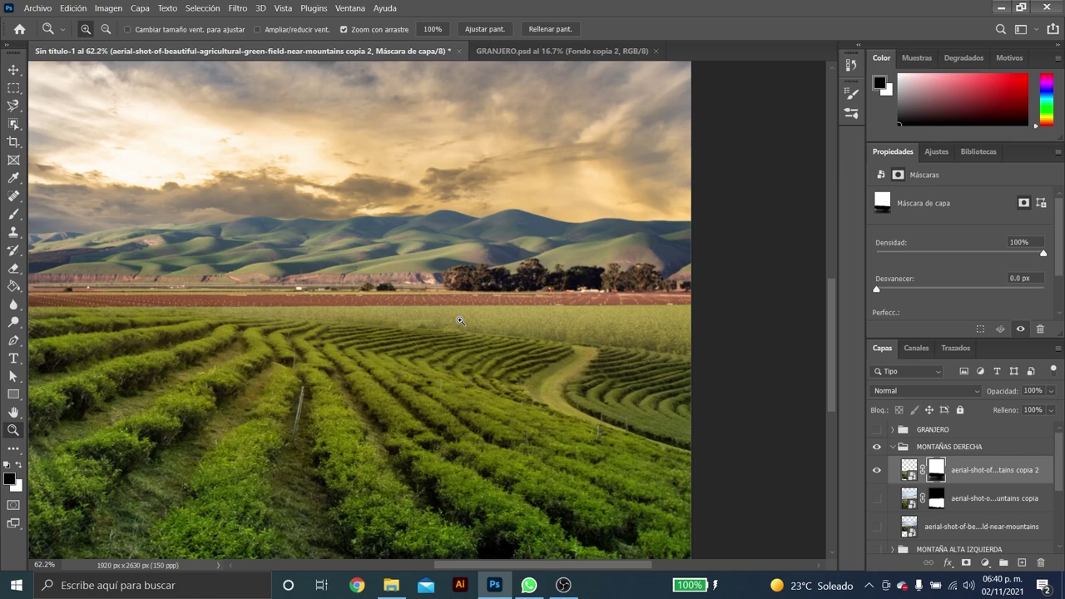
drag(459, 321, 431, 320)
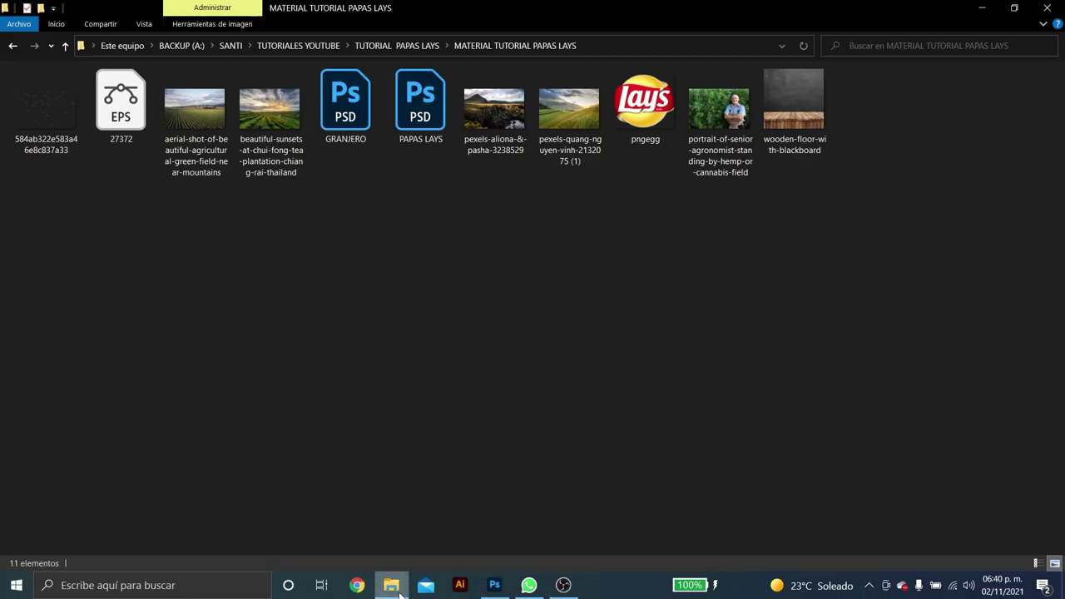
Preview pexels-quang-nguyen-vinh-2132075 (1).jpg from the MATERIAL TUTORIAL PAPAS LAYS folder in Photos.
click(391, 585)
click(553, 126)
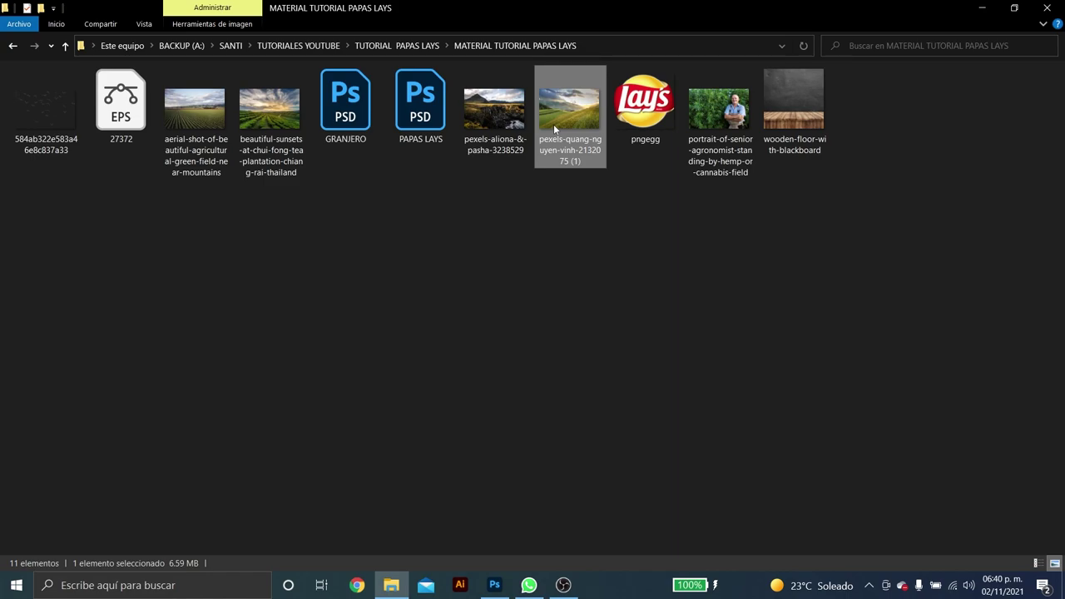
double_click(553, 124)
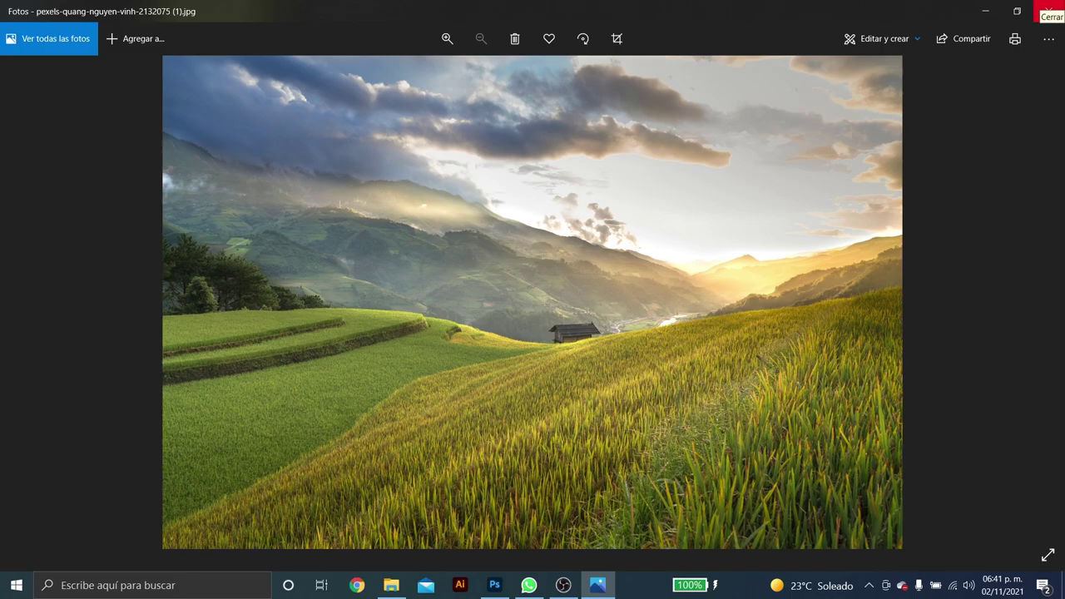
Place the rice-terrace photo as a 1920 × 1281 px smart-object layer and select MONTAÑAS DERECHA.
click(1049, 11)
mouse_move(567, 102)
mouse_down()
mouse_move(494, 582)
mouse_move(391, 293)
mouse_up()
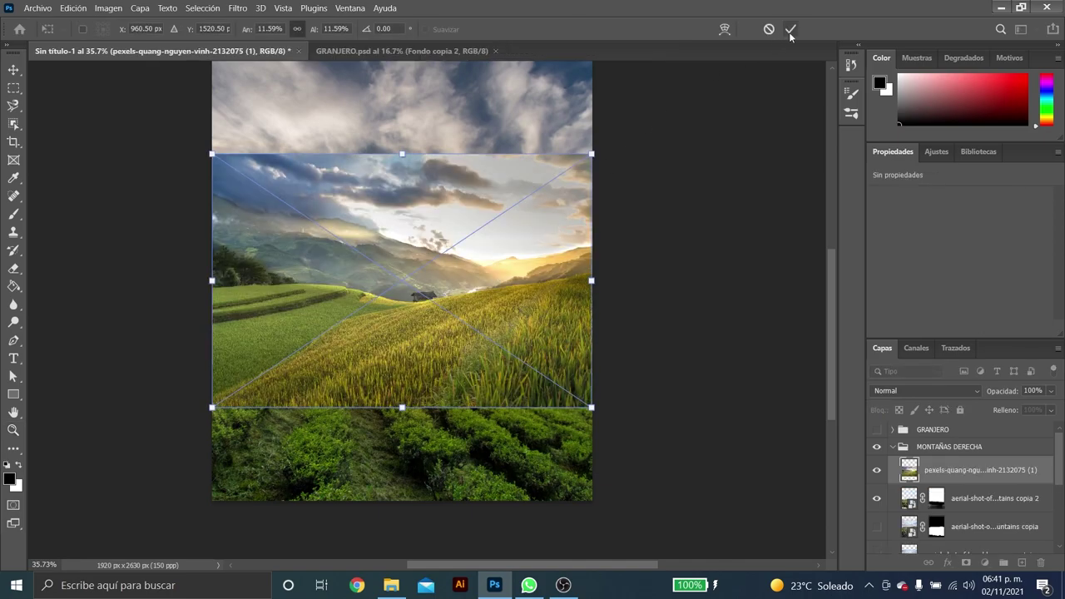
click(790, 30)
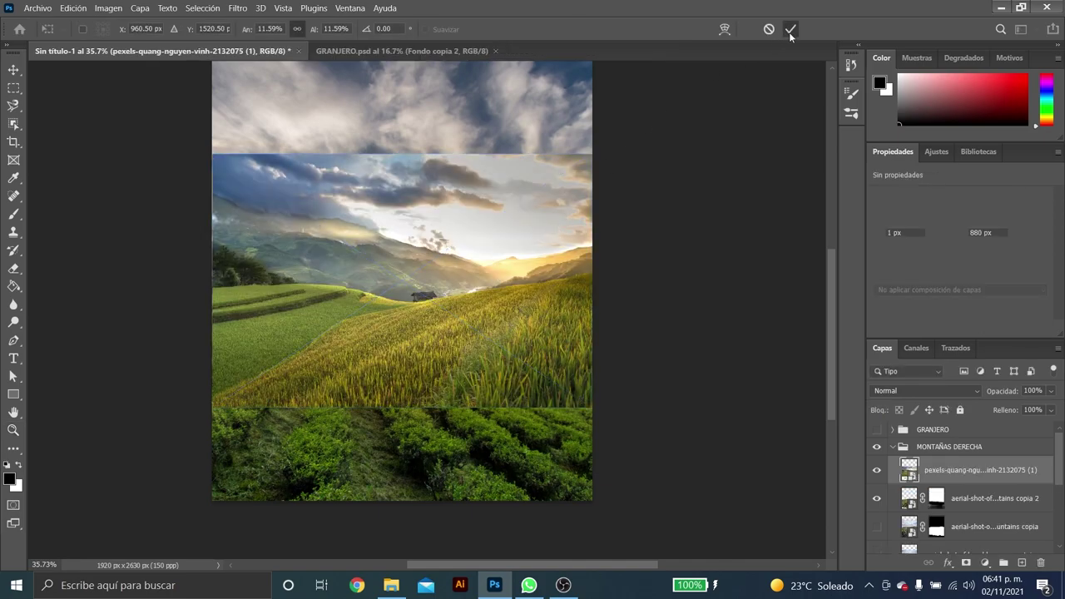
click(893, 448)
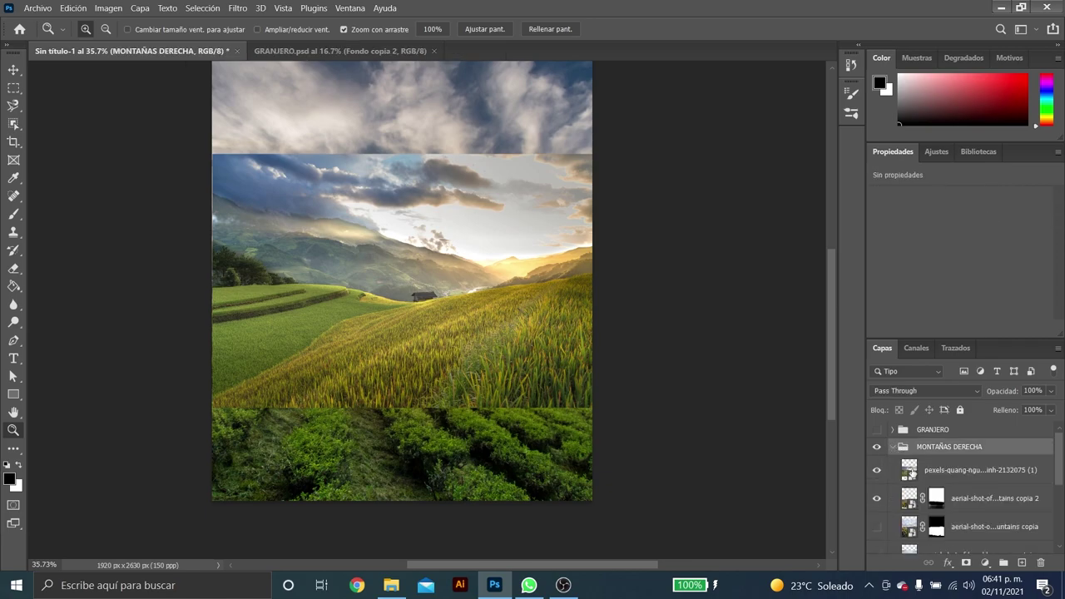
mouse_move(910, 474)
mouse_down()
mouse_move(925, 596)
mouse_move(953, 480)
mouse_up()
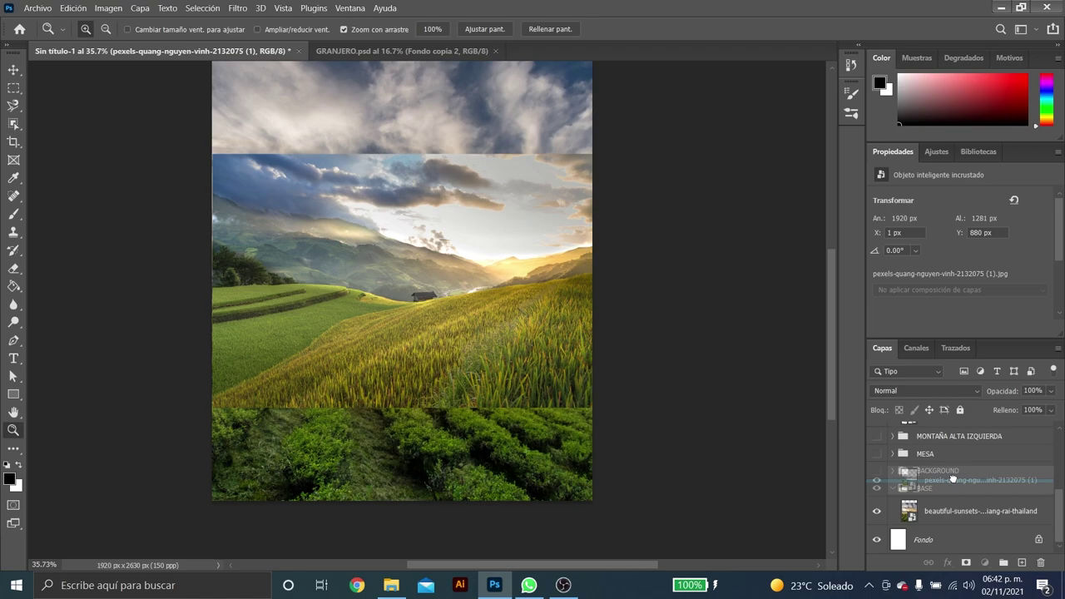
Move the rice-terrace layer above the BASE group and raise it higher on the poster.
drag(953, 480, 953, 482)
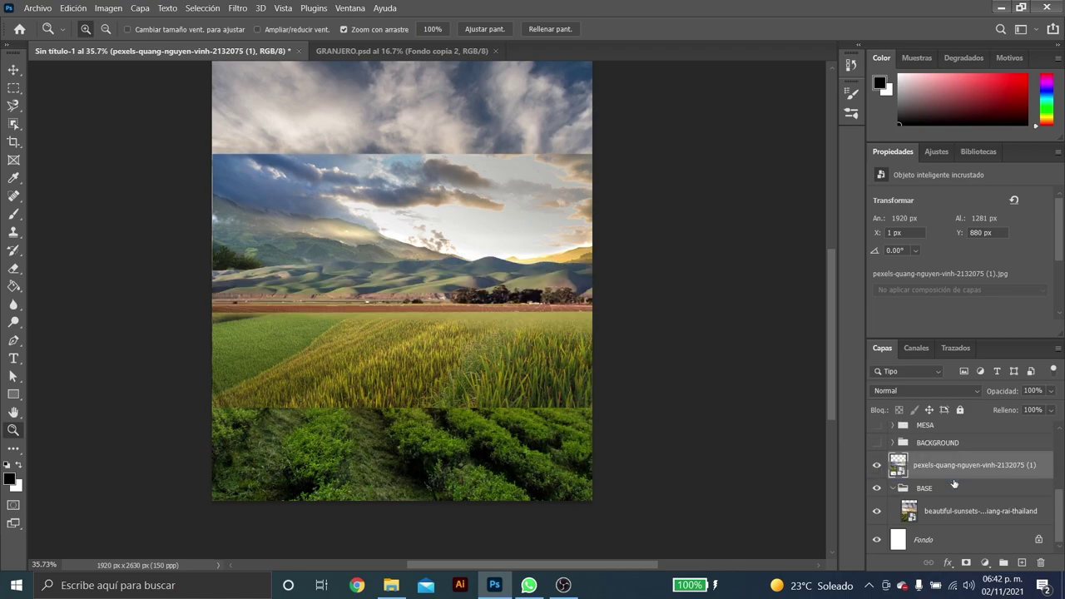
key(v)
drag(494, 366, 501, 258)
key(z)
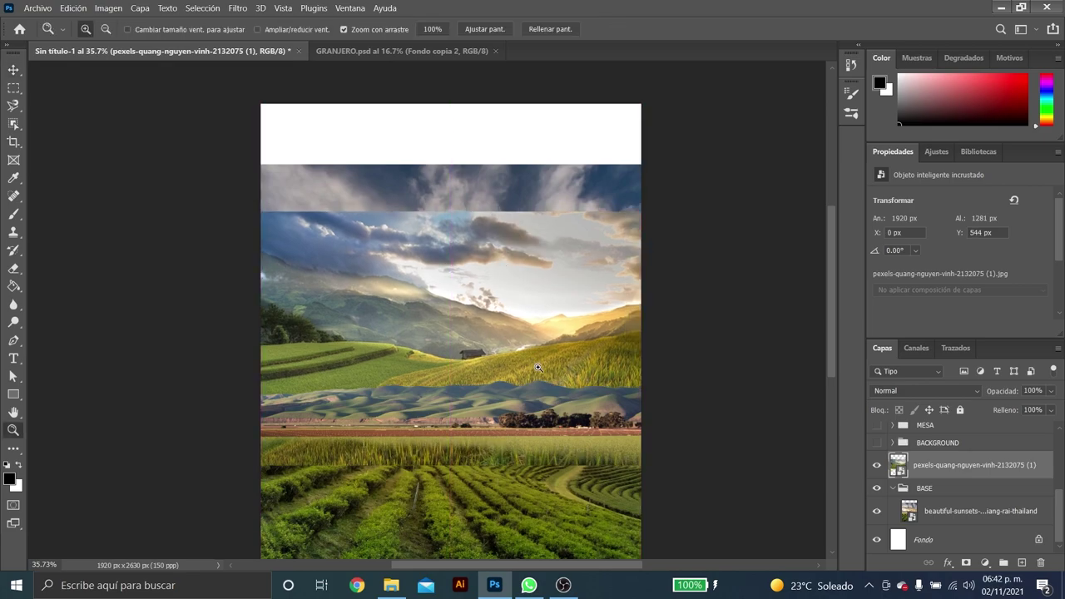
drag(537, 356, 510, 358)
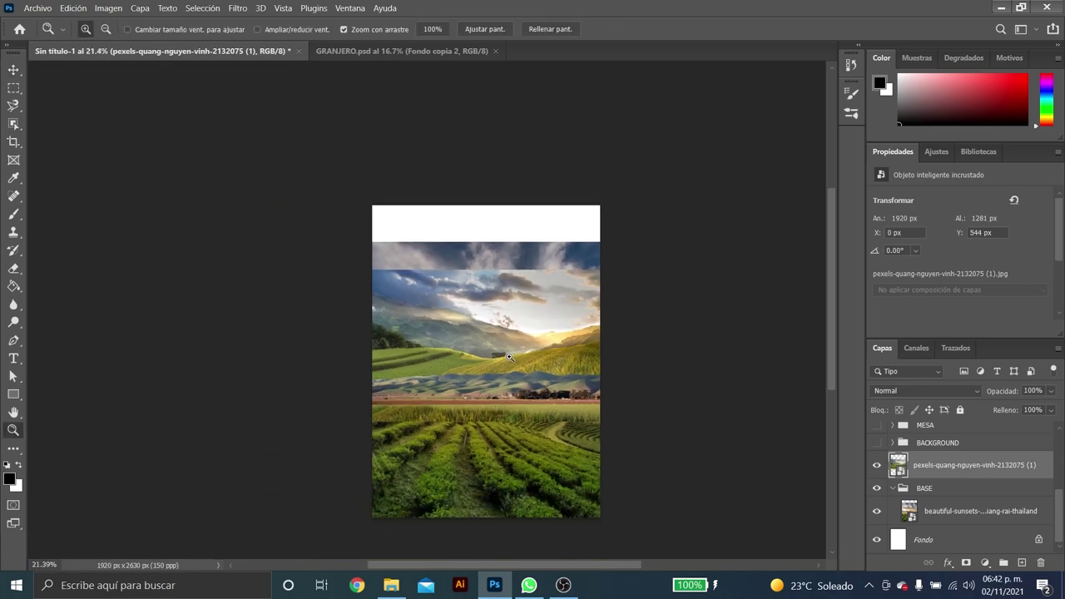
Collapse the BASE group and delete the rice-terrace photo layer.
click(893, 489)
click(877, 494)
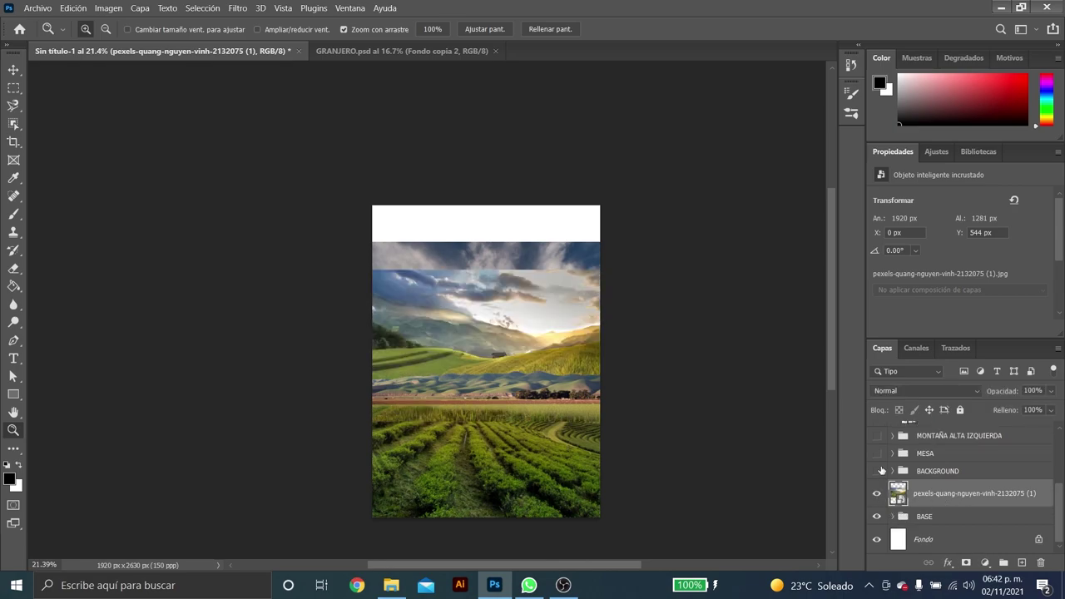
click(876, 471)
key(Delete)
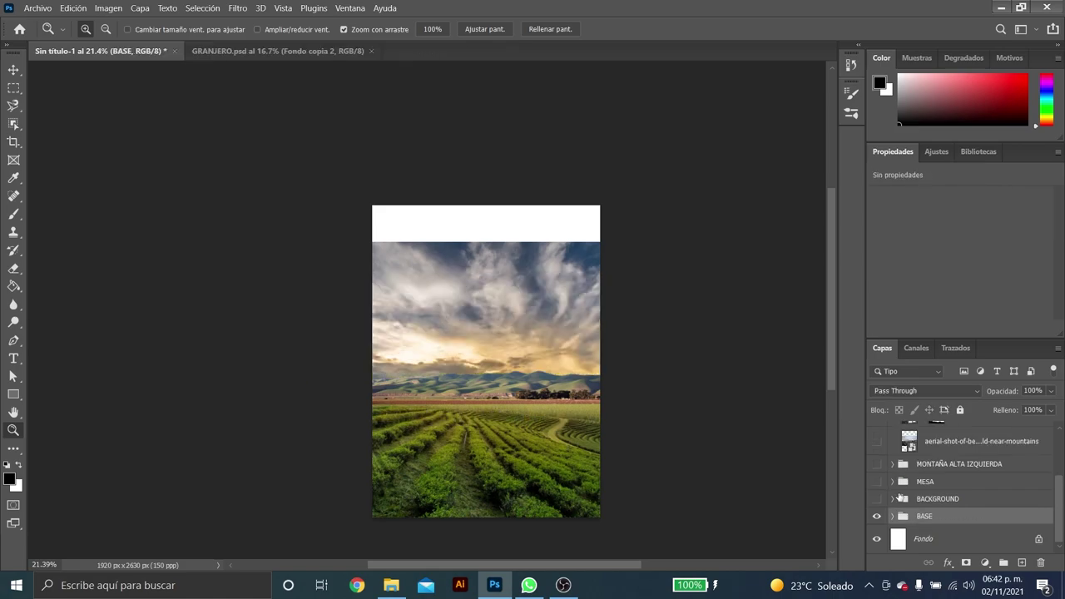
Make the BACKGROUND group visible so its terraced valley and sky cover the poster's middle.
scroll(515, 445, up, 2)
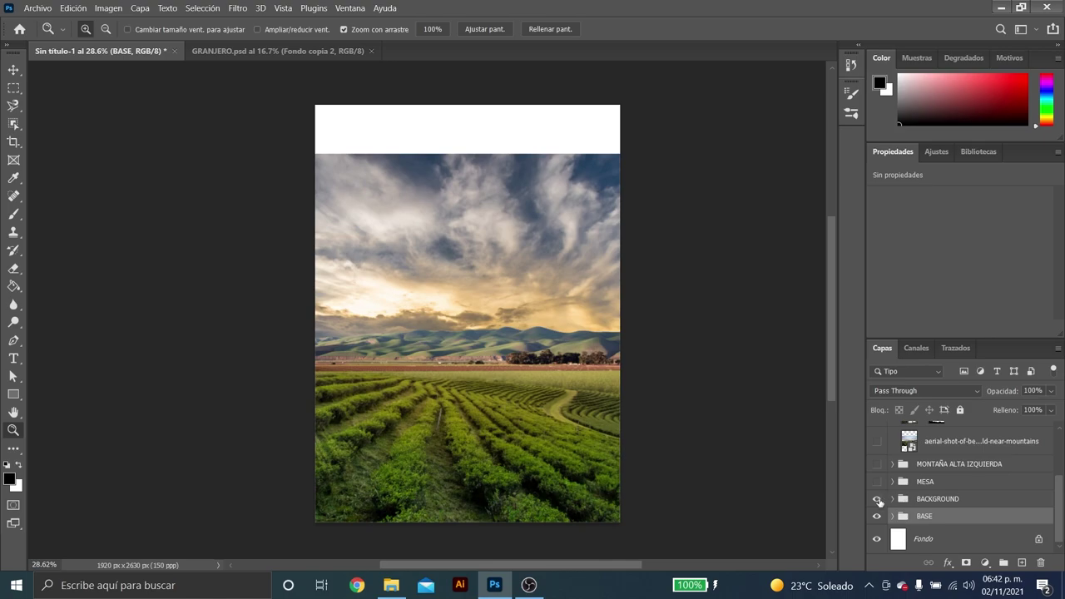
click(877, 499)
mouse_move(462, 274)
mouse_down()
mouse_move(473, 319)
mouse_move(456, 320)
mouse_up()
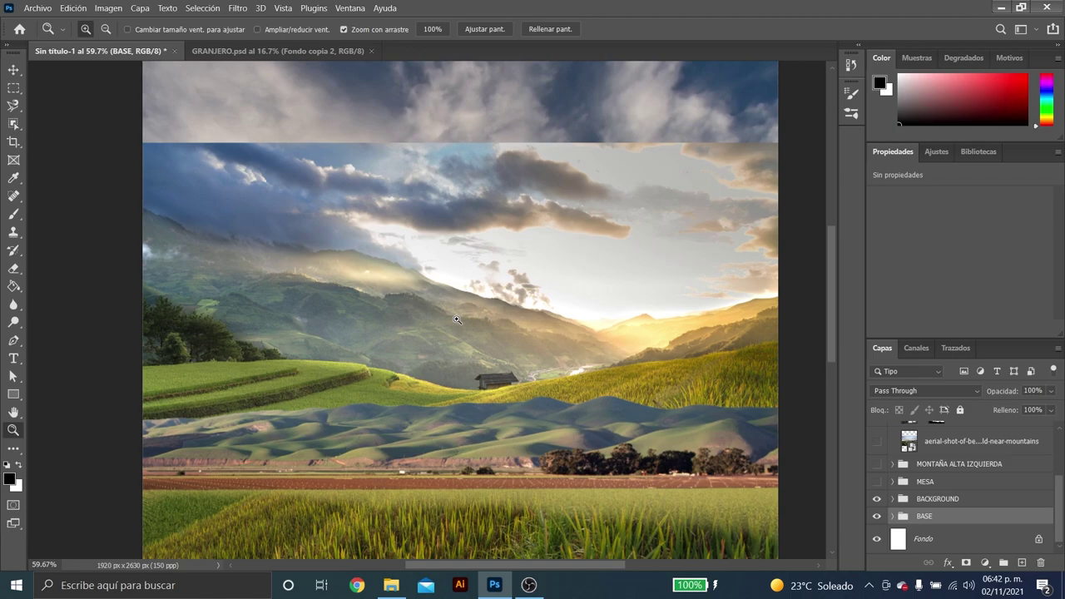
drag(456, 320, 477, 337)
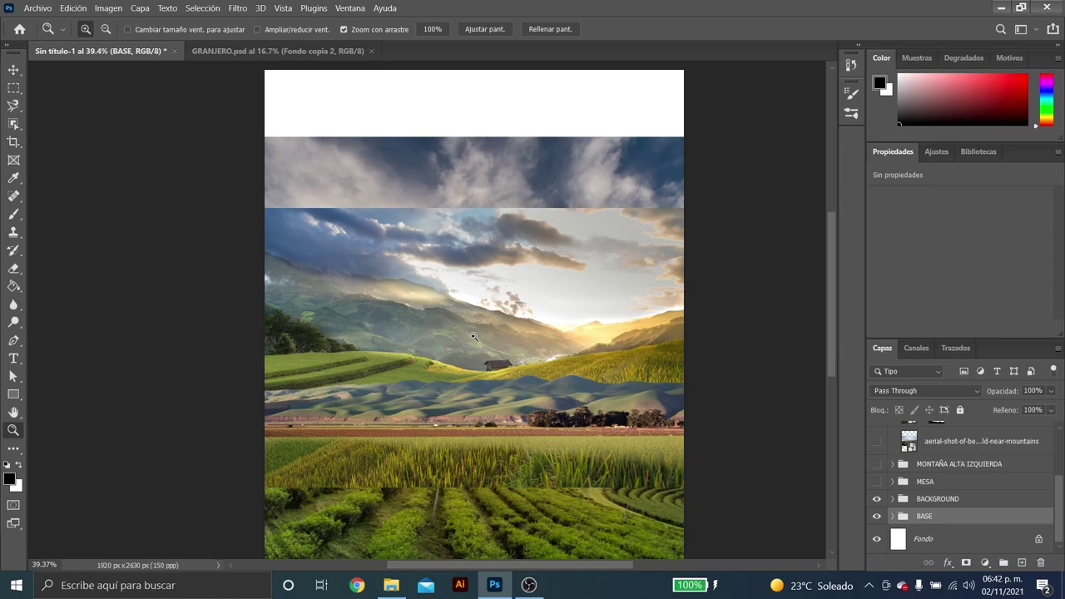
drag(477, 336, 462, 340)
key(ctrl+t)
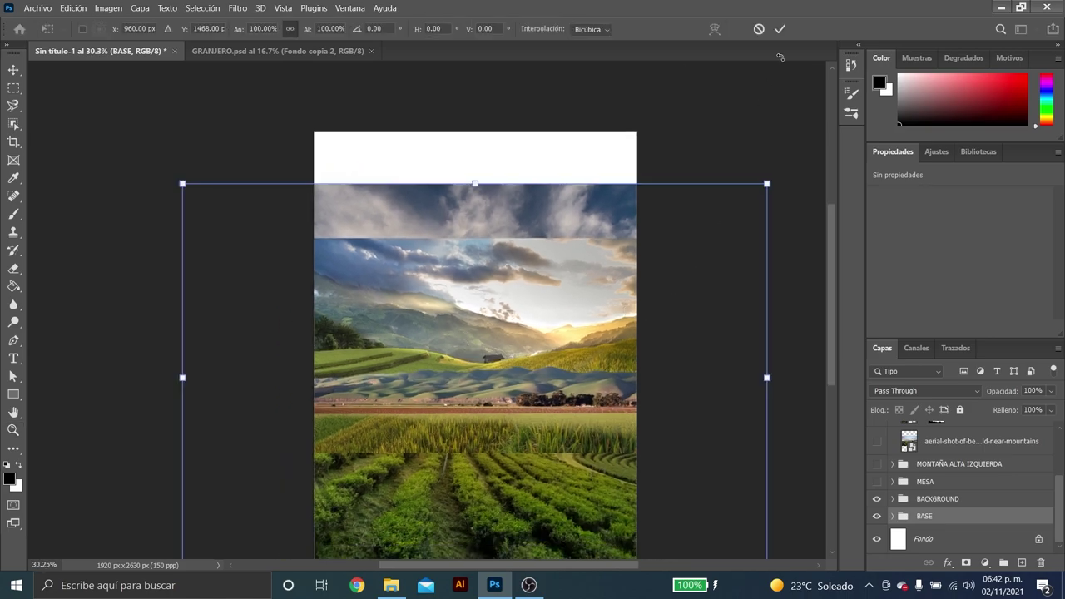
Commit the pending transform and duplicate the valley photo layer inside BACKGROUND.
click(780, 29)
drag(649, 269, 711, 344)
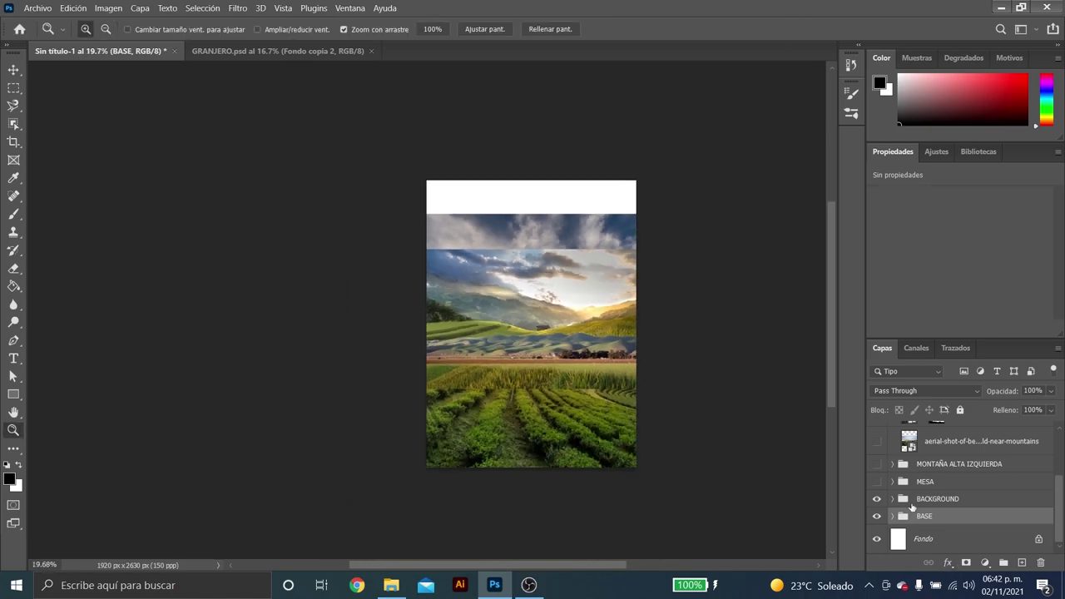
click(912, 502)
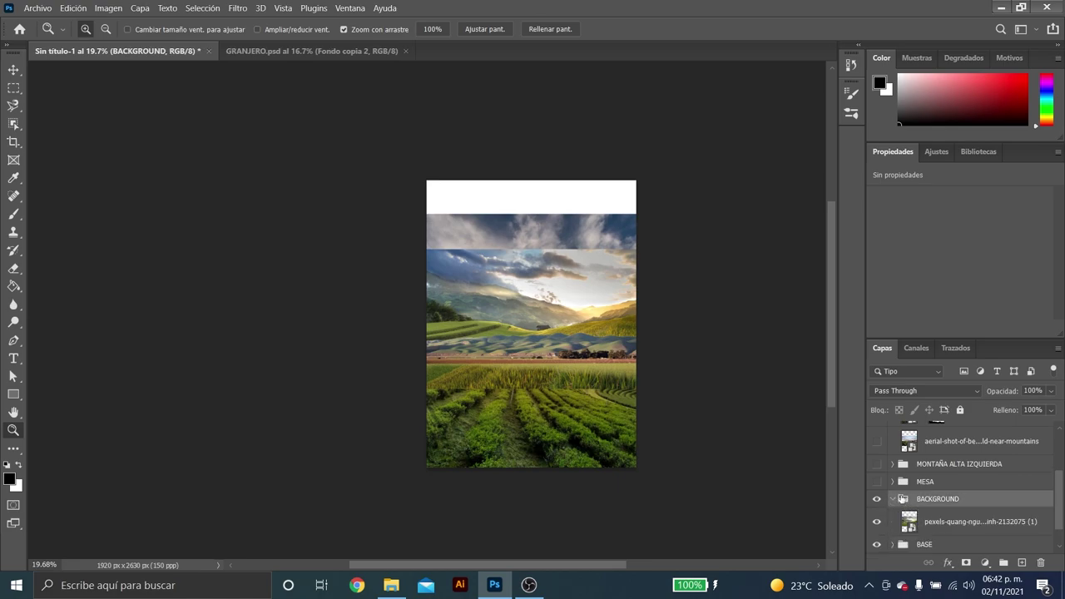
click(923, 527)
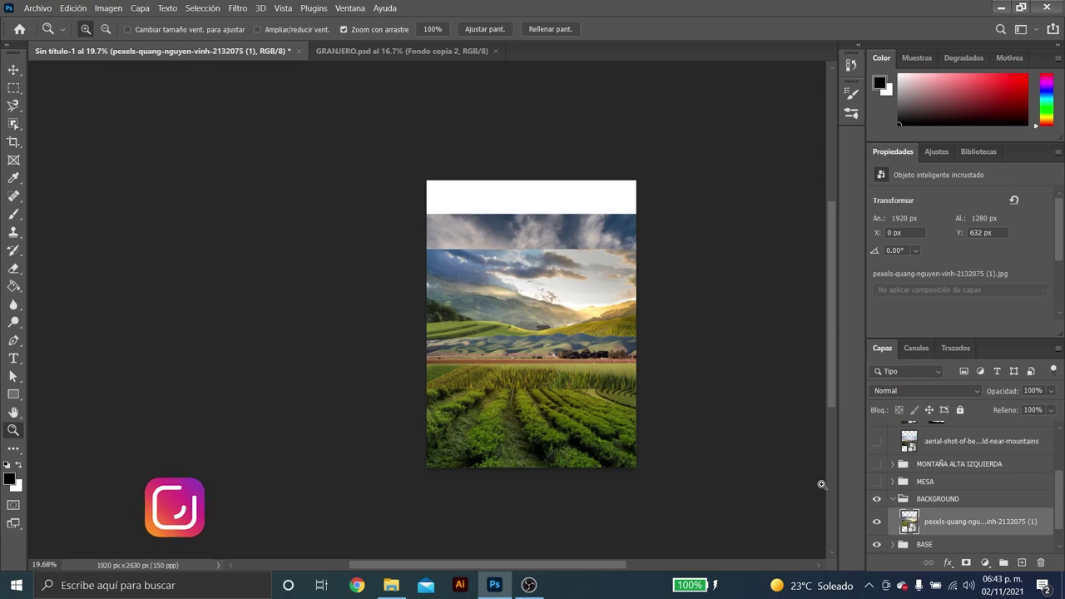
key(ctrl+j)
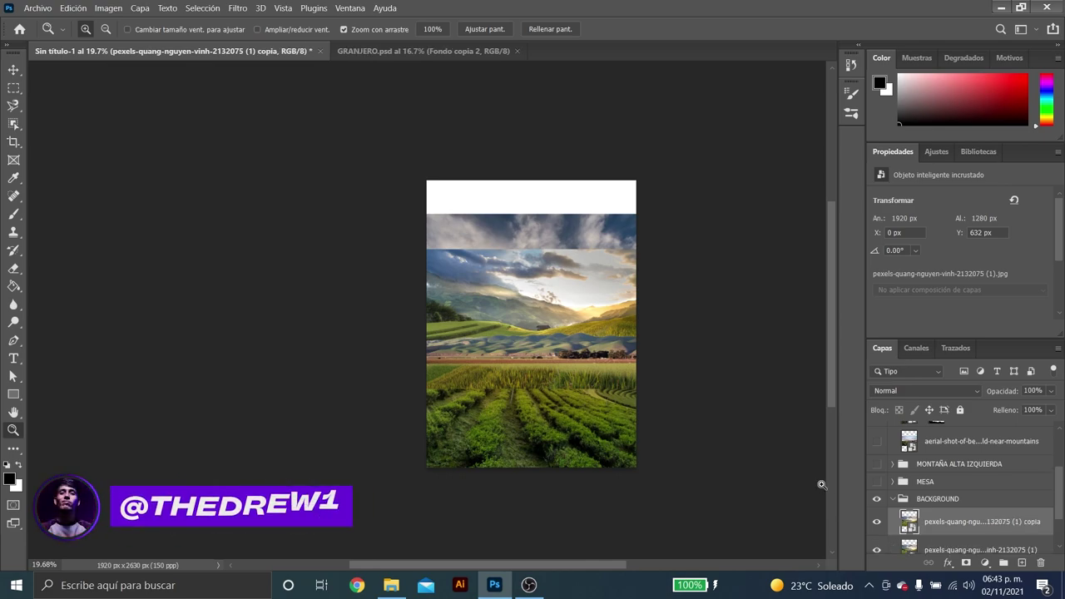
scroll(879, 508, down, 1)
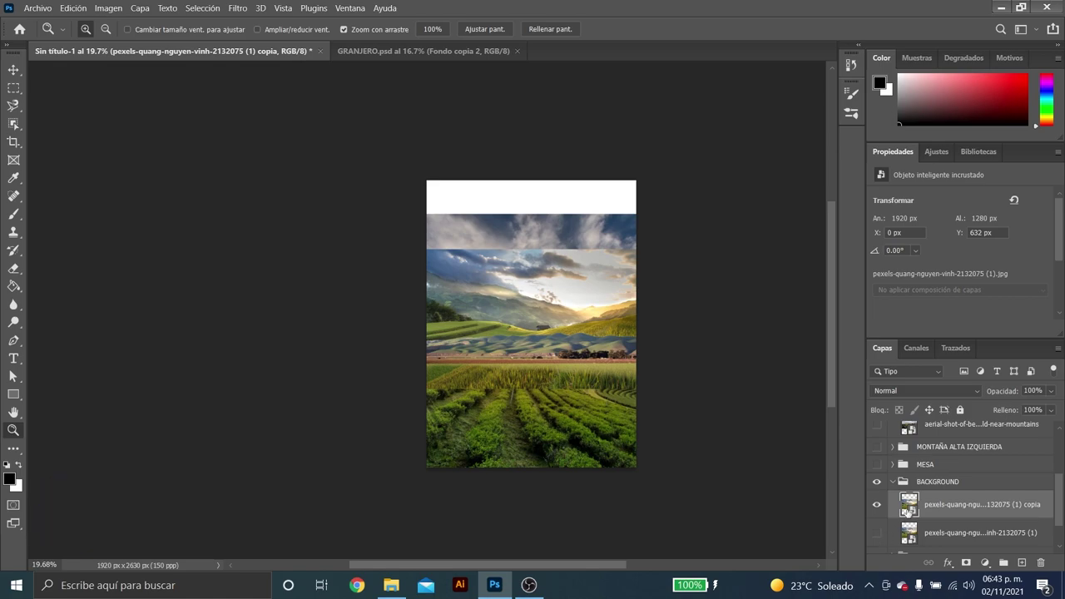
Enlarge the copy to about 3617 × 2412 px and give it a blank layer mask.
key(ctrl+t)
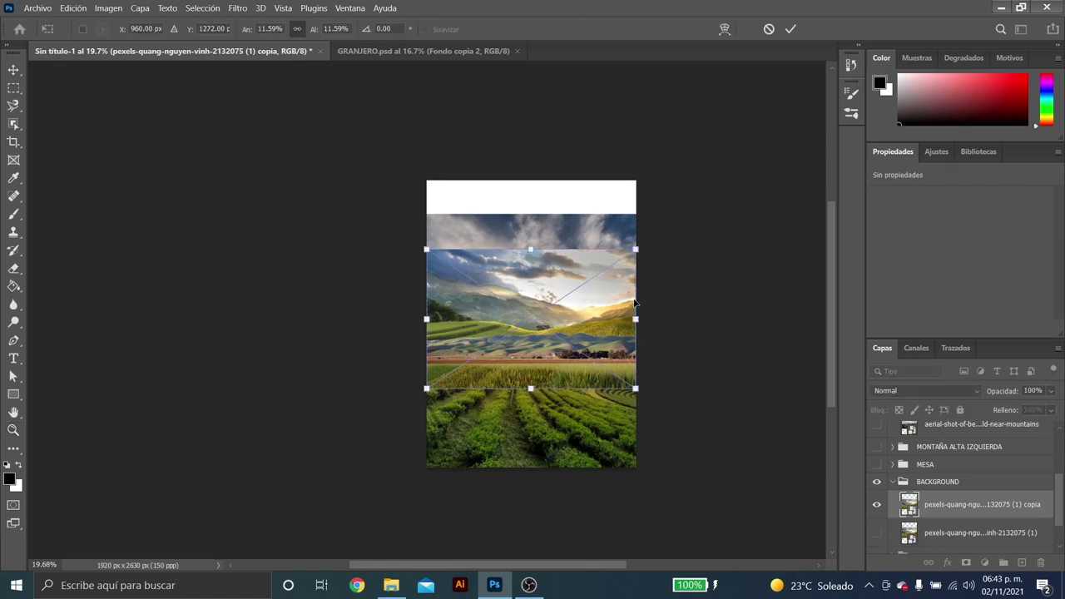
mouse_move(637, 320)
mouse_down()
mouse_move(725, 321)
mouse_move(646, 332)
mouse_up()
key(Return)
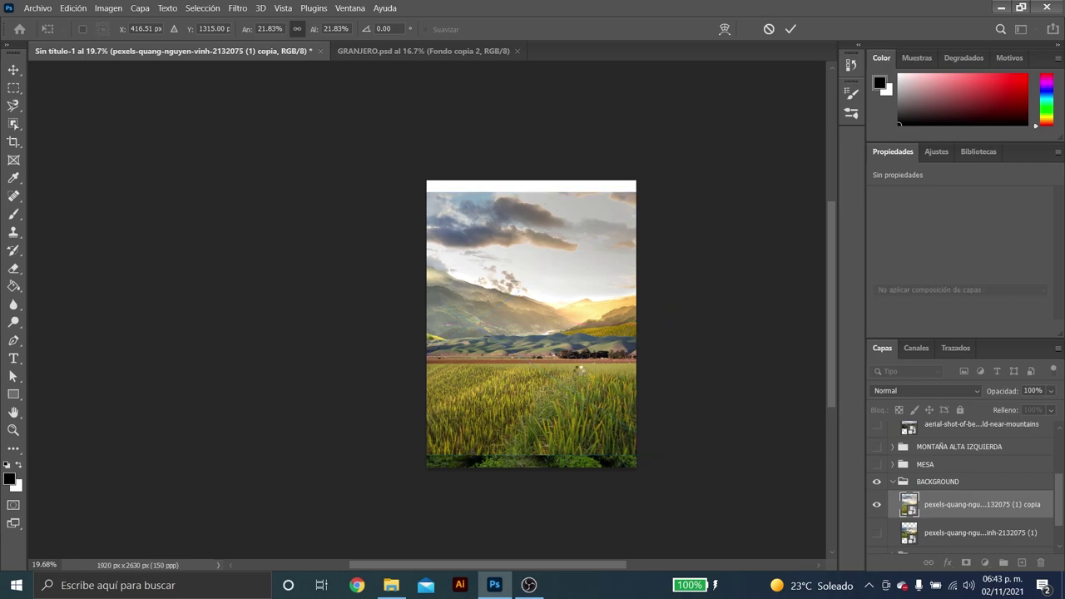
key(z)
mouse_move(555, 385)
mouse_down()
mouse_move(590, 386)
mouse_move(571, 353)
mouse_move(592, 354)
mouse_up()
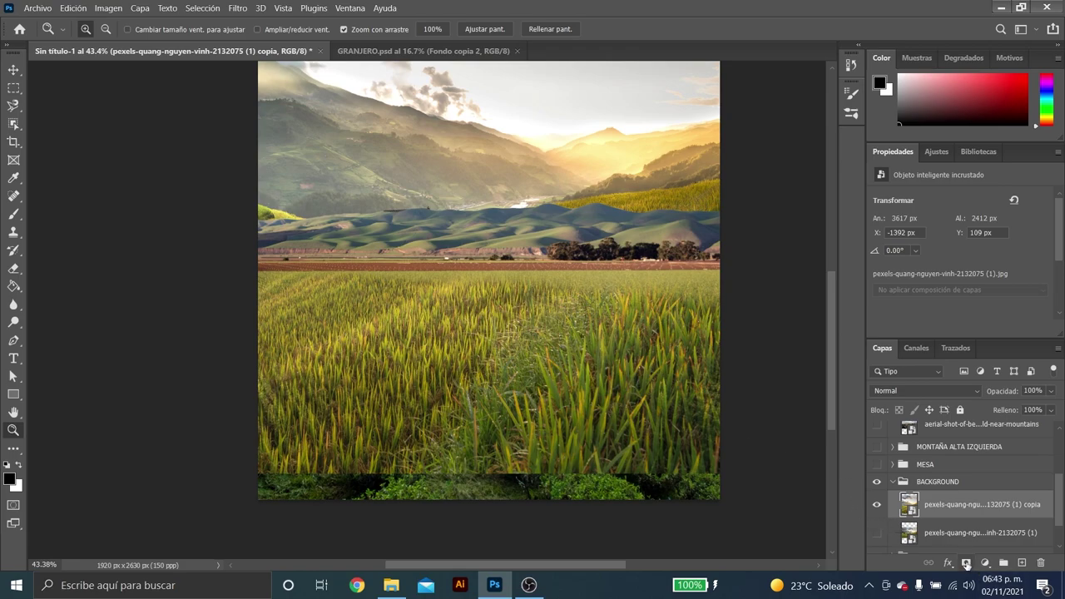
click(966, 564)
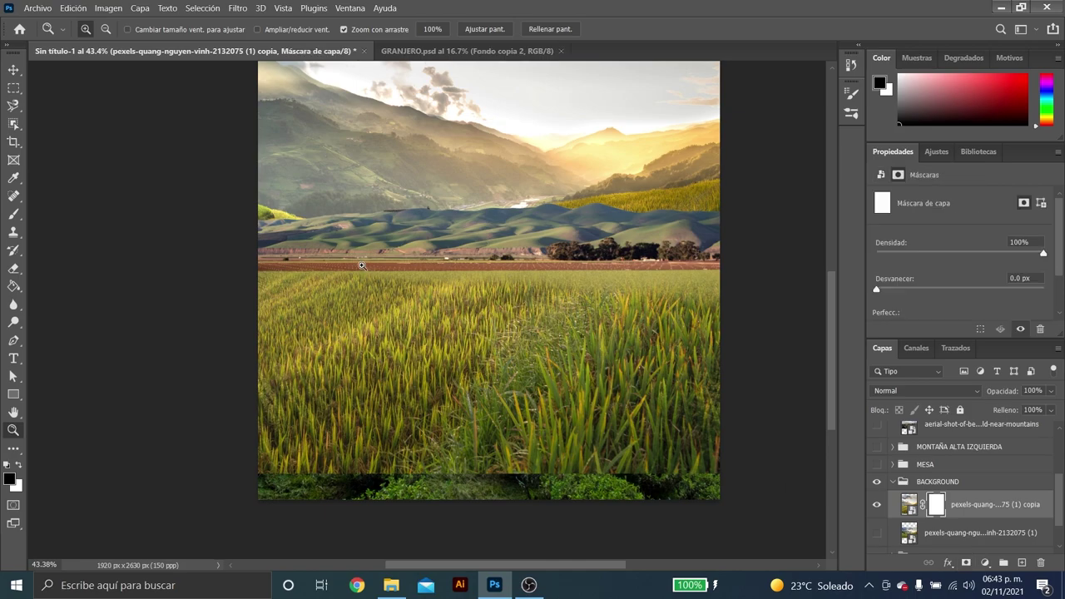
Target the mask with a roughly 479 px brush at 73% flow.
click(15, 217)
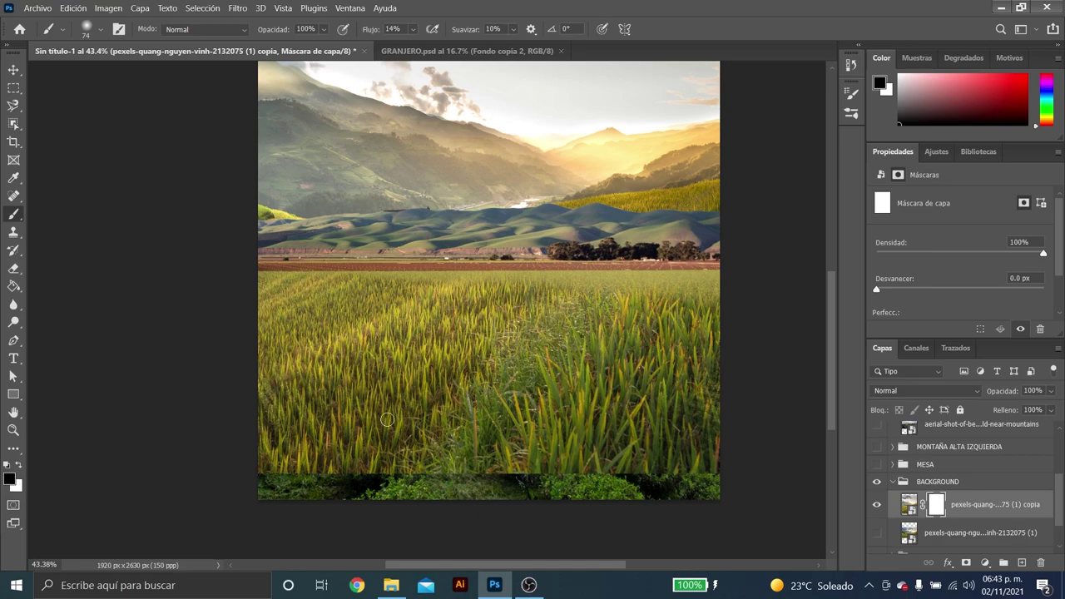
drag(387, 416, 463, 417)
click(412, 29)
click(453, 45)
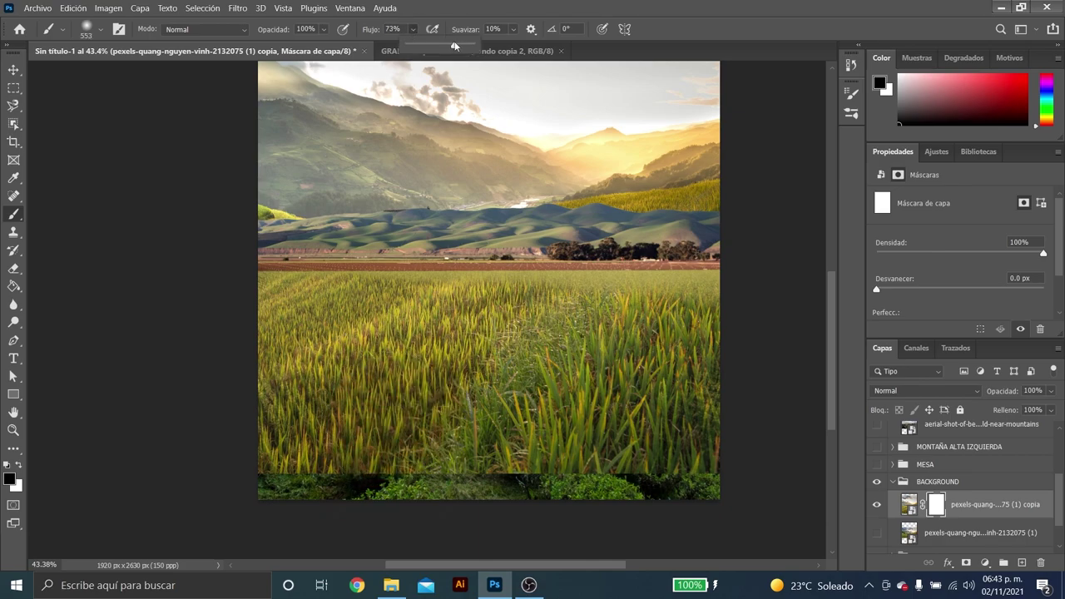
click(363, 29)
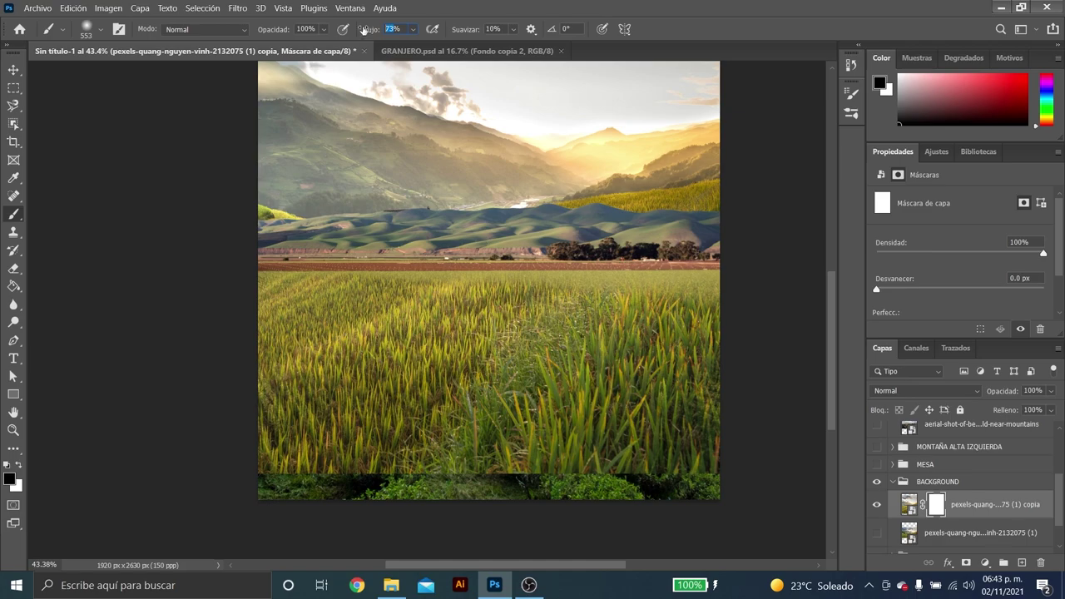
Paint black across the lower field to reveal the tea-bush rows, enlarging the brush to about 716 px.
drag(363, 29, 369, 29)
mouse_move(737, 446)
mouse_down()
mouse_move(283, 439)
mouse_move(480, 402)
mouse_move(358, 333)
mouse_up()
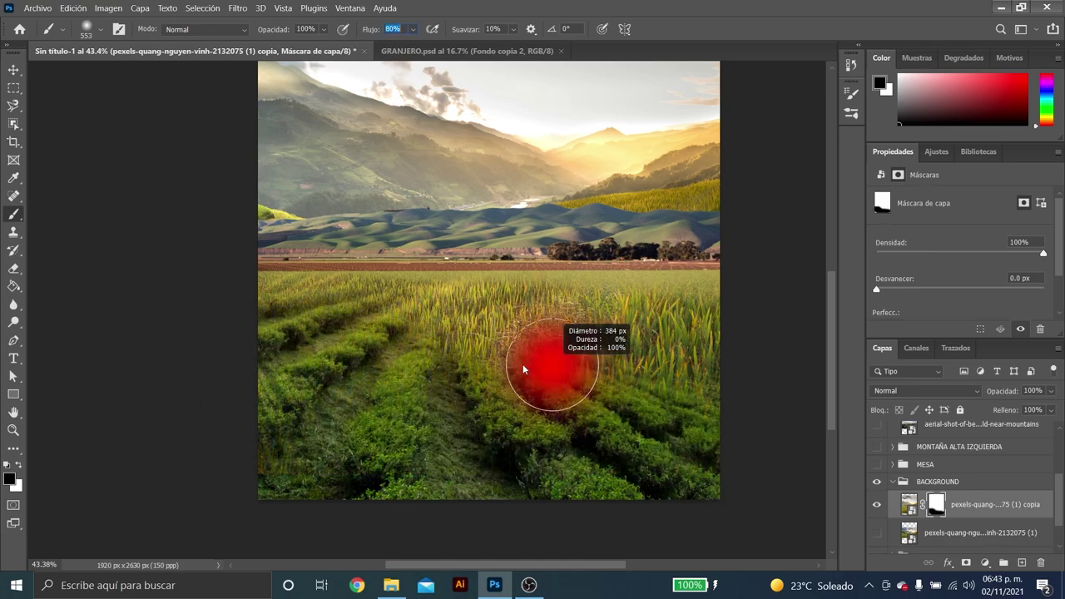
mouse_move(523, 364)
mouse_down()
mouse_move(315, 307)
mouse_move(778, 302)
mouse_move(728, 363)
mouse_up()
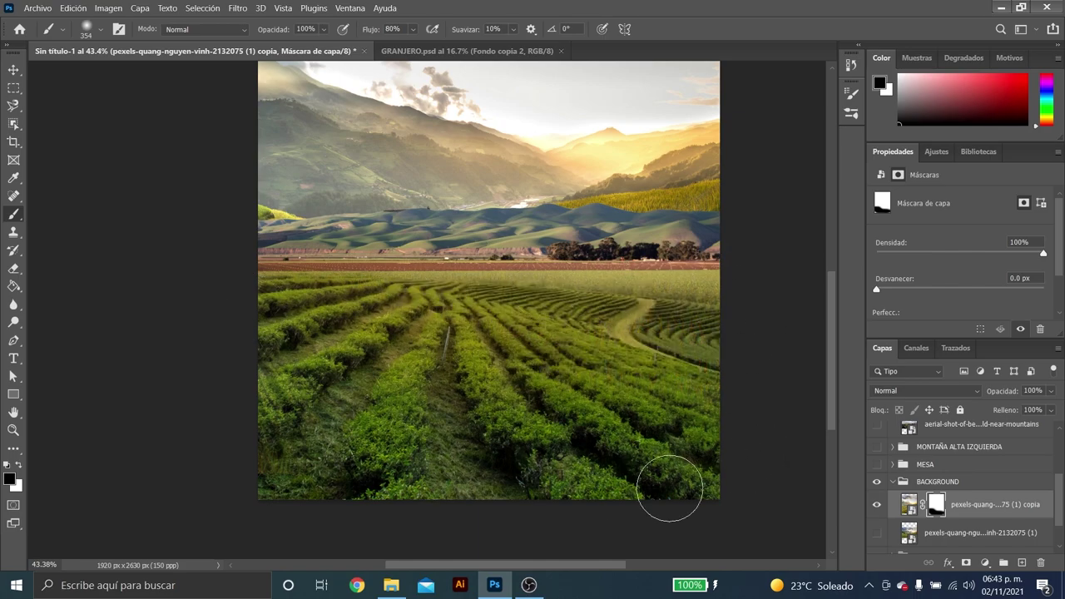
drag(333, 408, 399, 409)
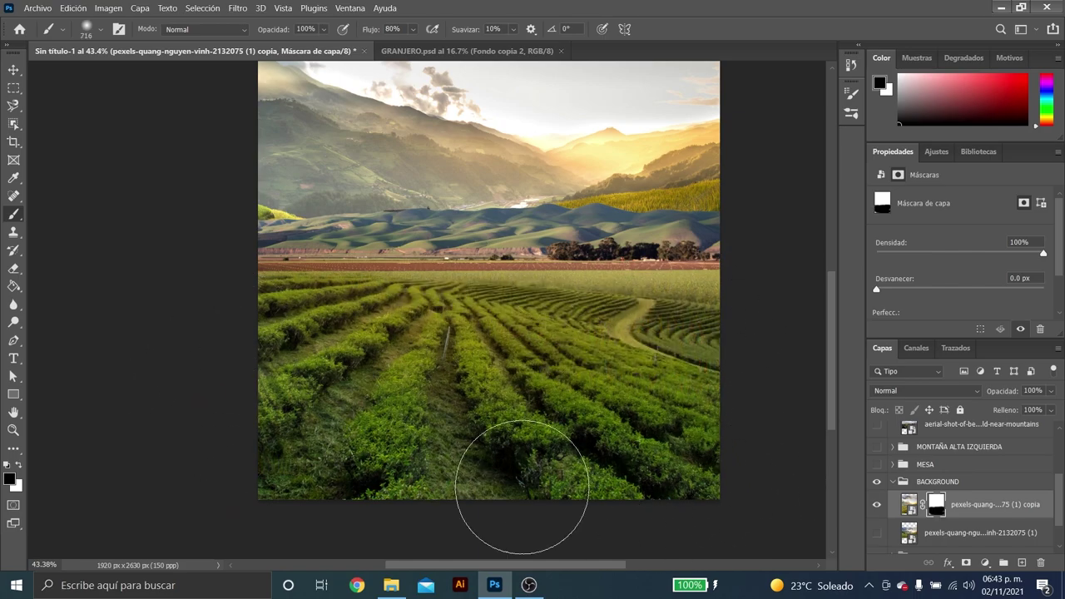
scroll(641, 202, down, 1)
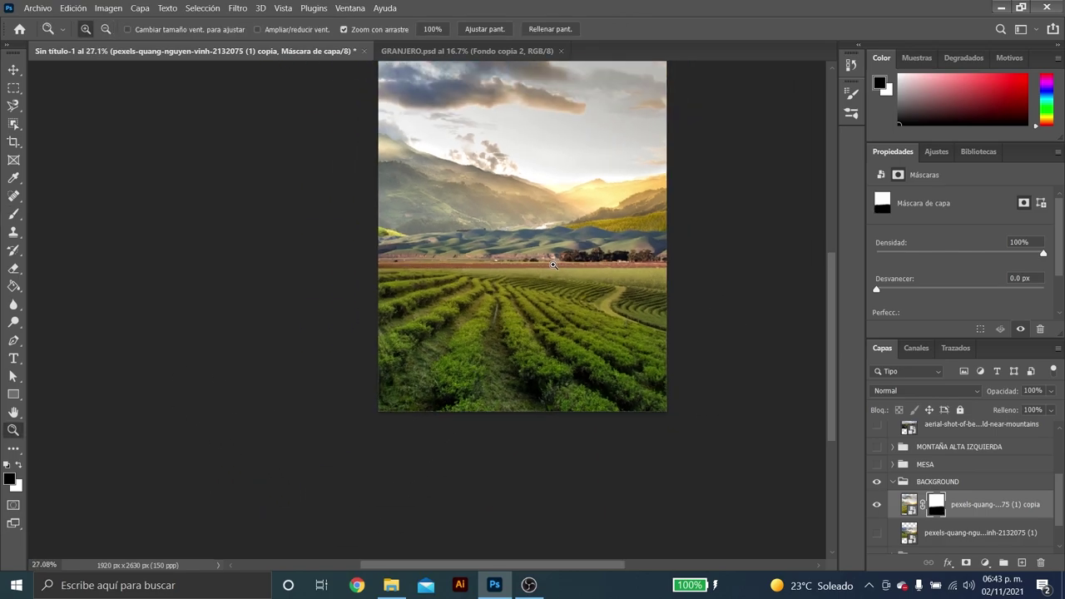
scroll(642, 202, up, 1)
Move the masked valley photo down about 109 px.
key(v)
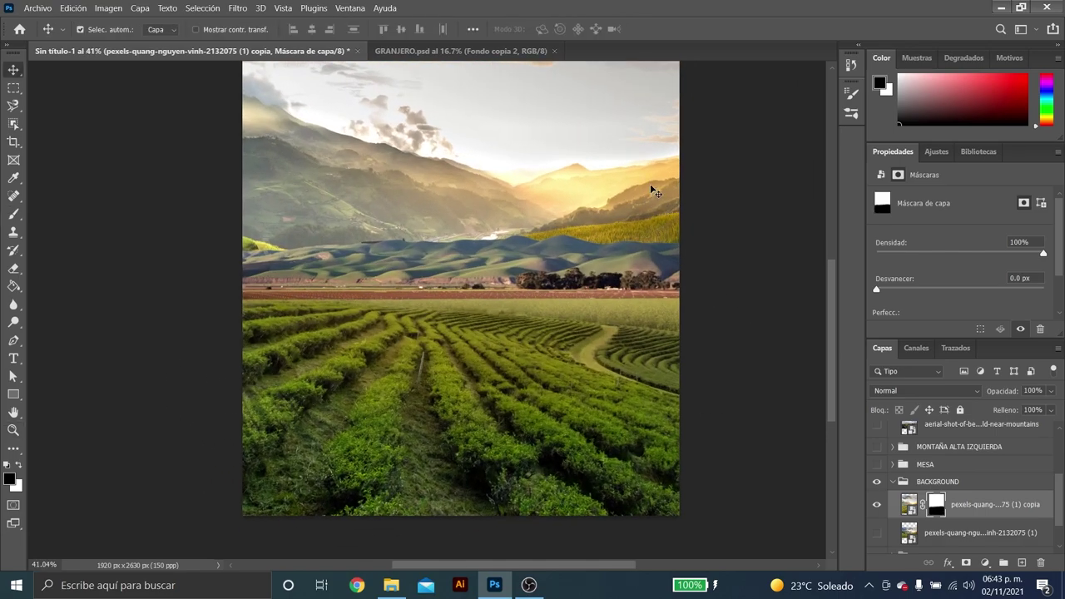
drag(651, 204, 657, 215)
scroll(675, 205, up, 3)
scroll(675, 204, up, 2)
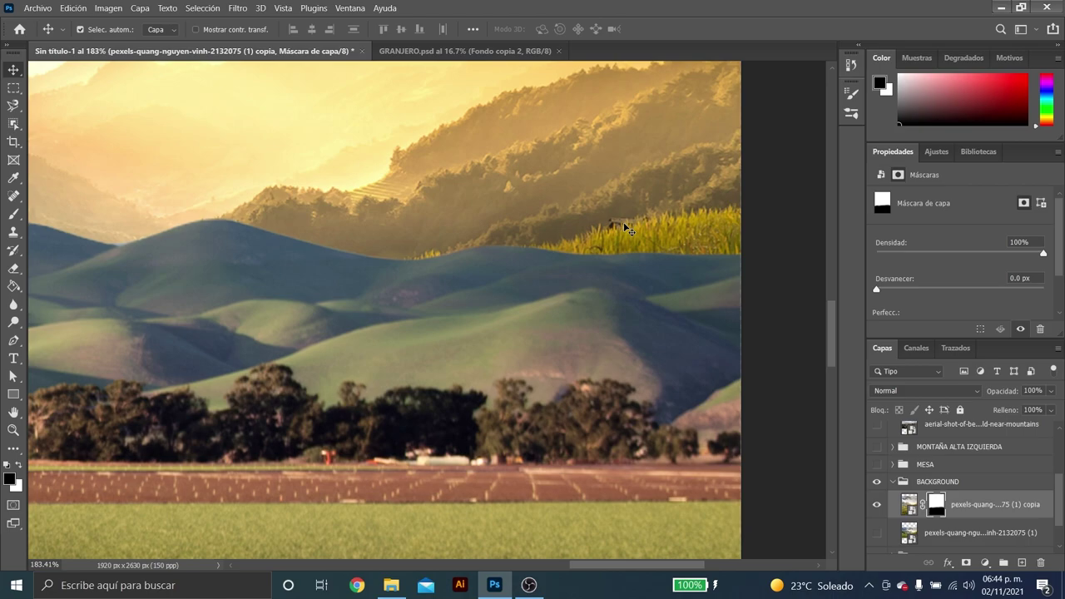
key(z)
drag(628, 229, 665, 233)
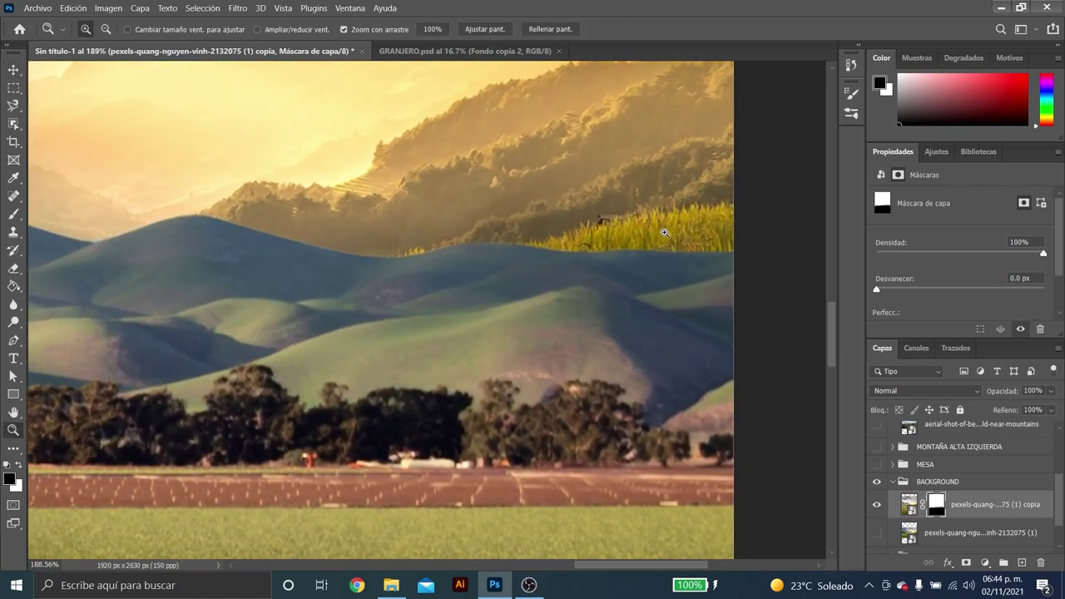
Lower the mountain layer to hide the yellow grass strip and review the full poster.
drag(635, 197, 588, 220)
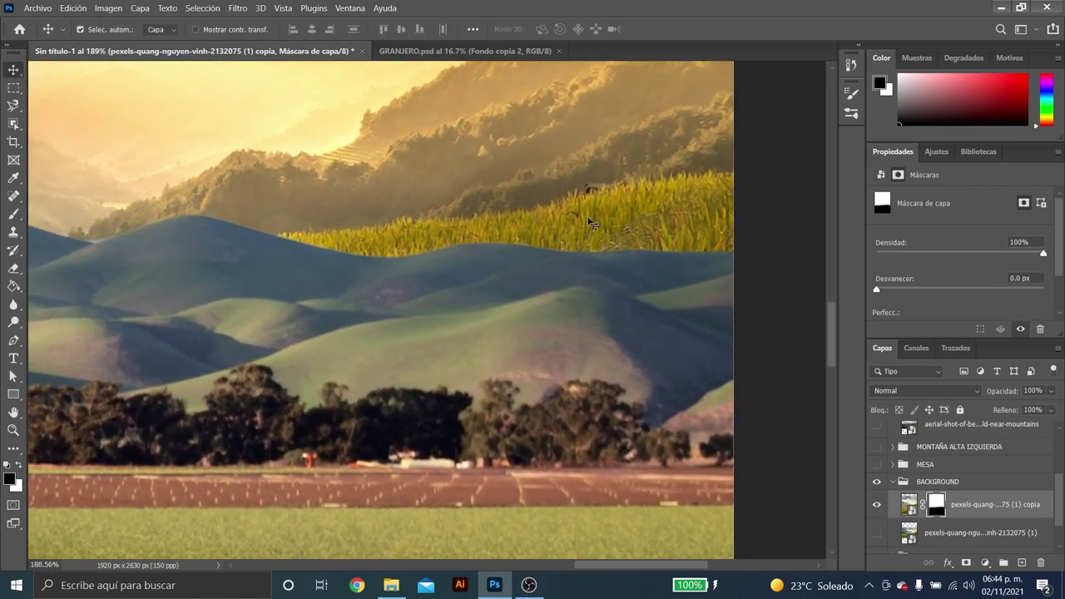
drag(622, 174, 636, 258)
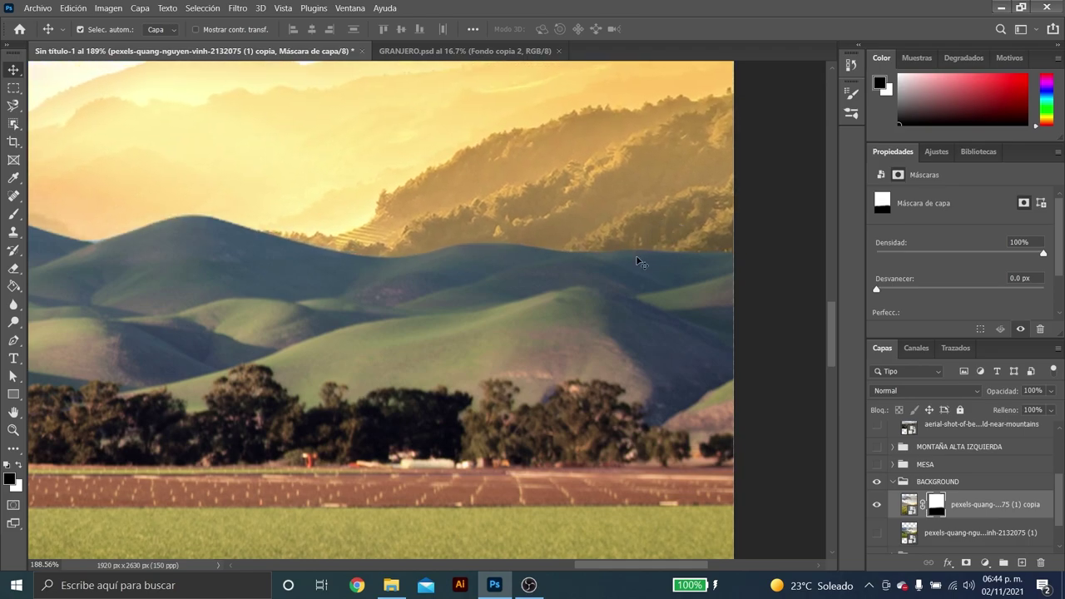
key(z)
drag(628, 213, 563, 214)
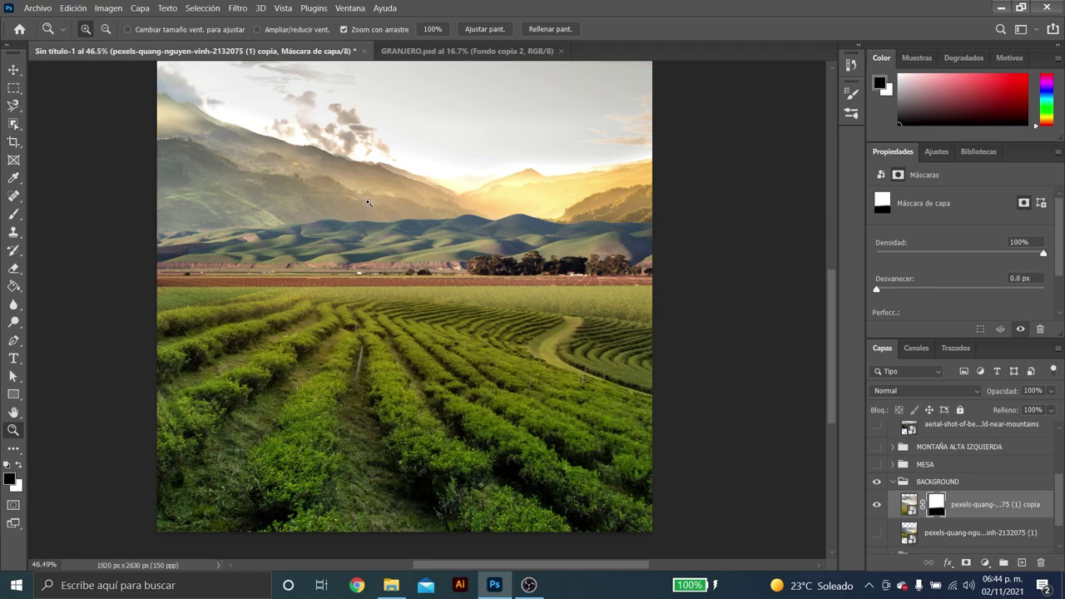
drag(367, 202, 316, 204)
drag(391, 225, 429, 224)
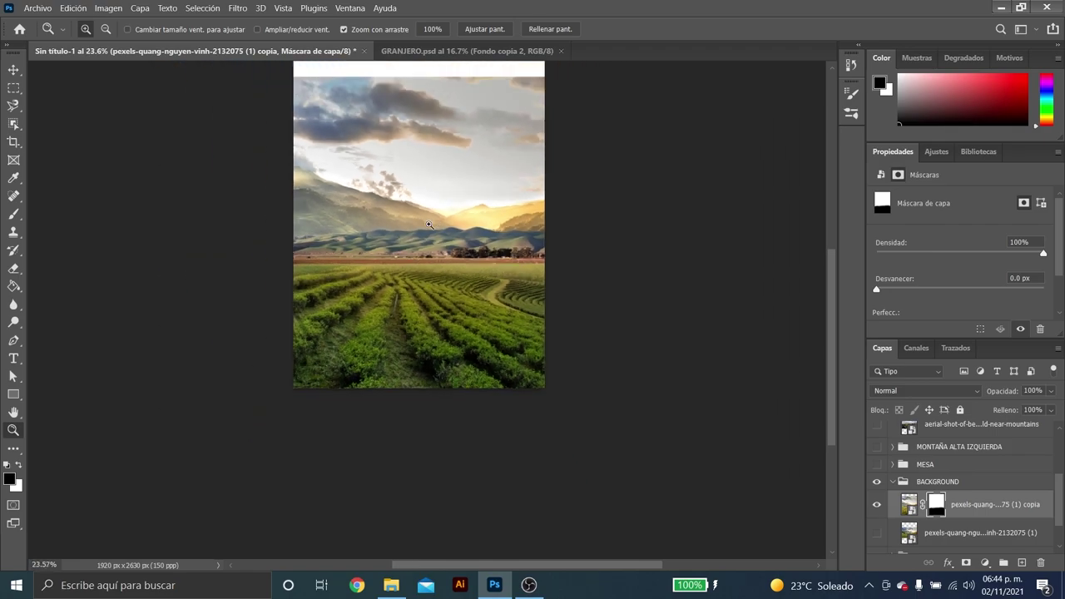
drag(429, 225, 437, 290)
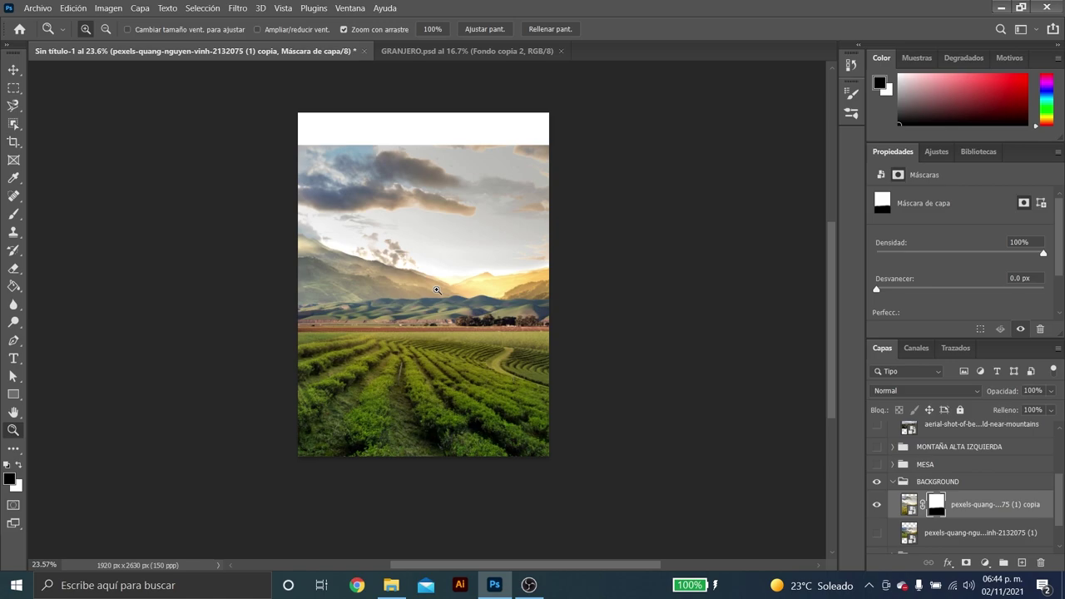
Collapse the BACKGROUND and MONTAÑAS DERECHA groups in the Layers panel.
click(895, 483)
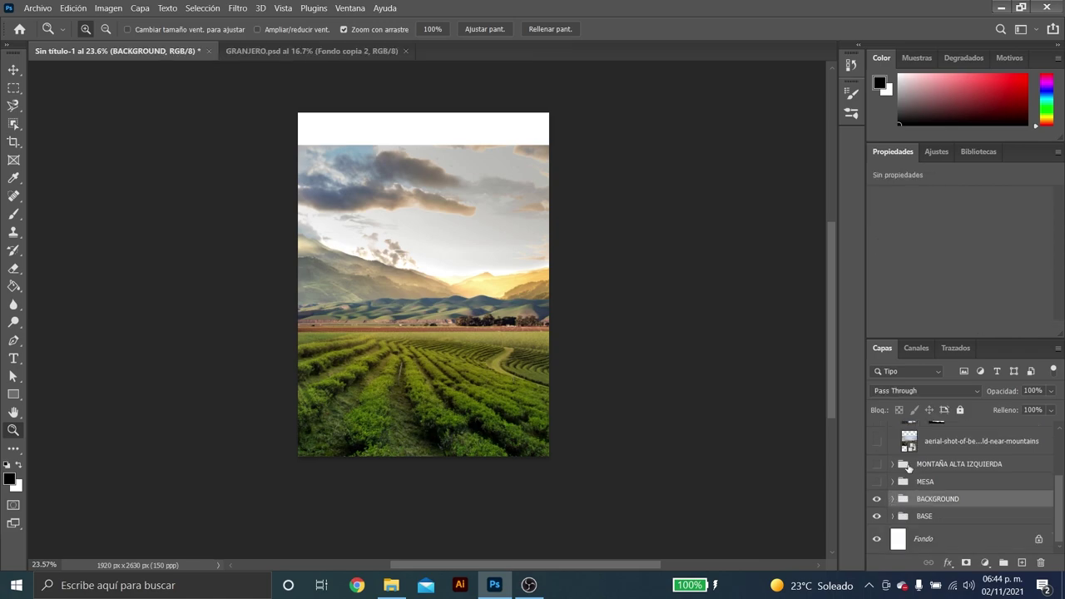
scroll(905, 466, up, 1)
scroll(902, 461, up, 2)
scroll(896, 454, up, 2)
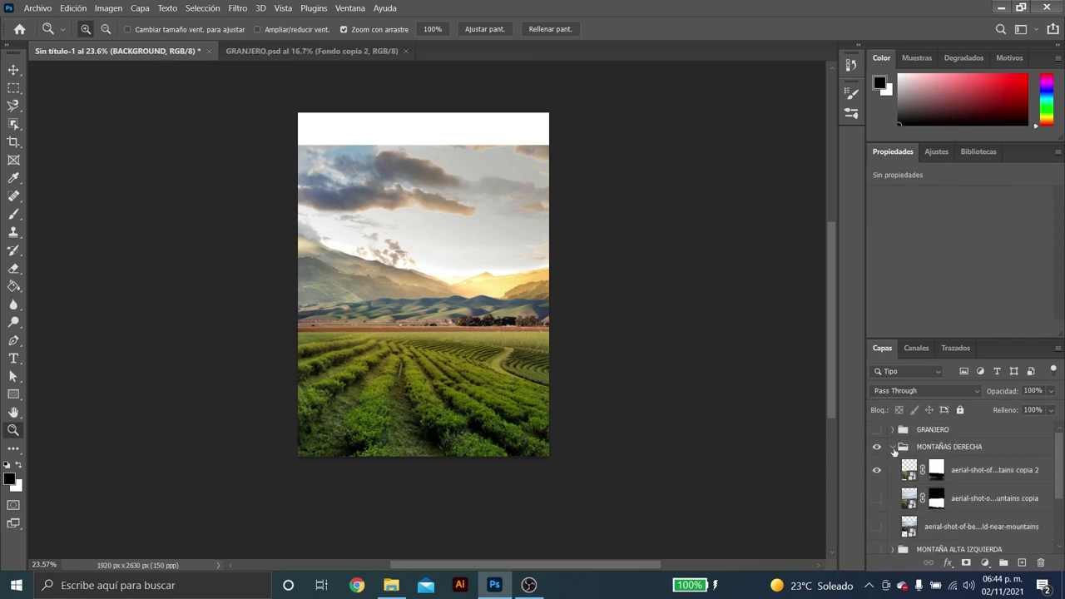
click(893, 447)
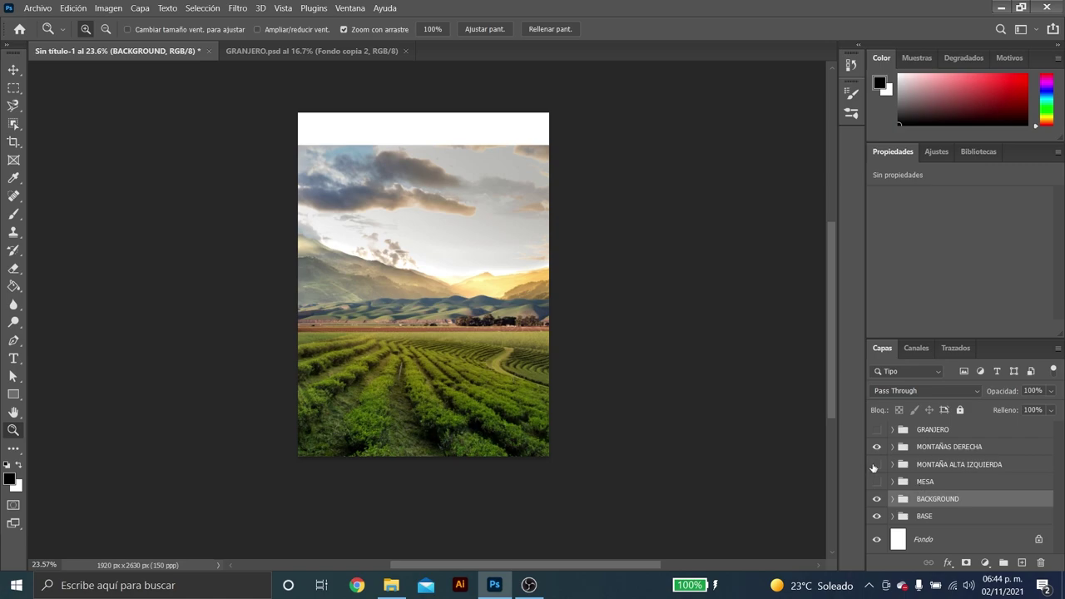
Show the MONTAÑA ALTA IZQUIERDA mountain photo and align it to the canvas edges.
click(876, 466)
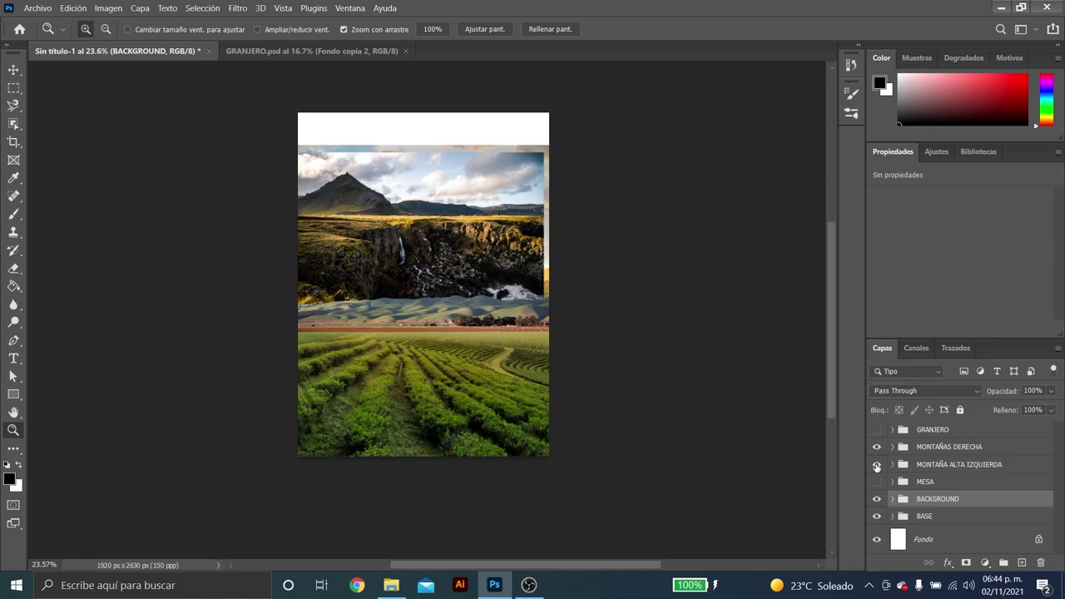
mouse_move(386, 205)
mouse_down()
mouse_move(417, 203)
mouse_move(420, 261)
mouse_move(408, 249)
mouse_move(466, 232)
mouse_up()
key(v)
key(z)
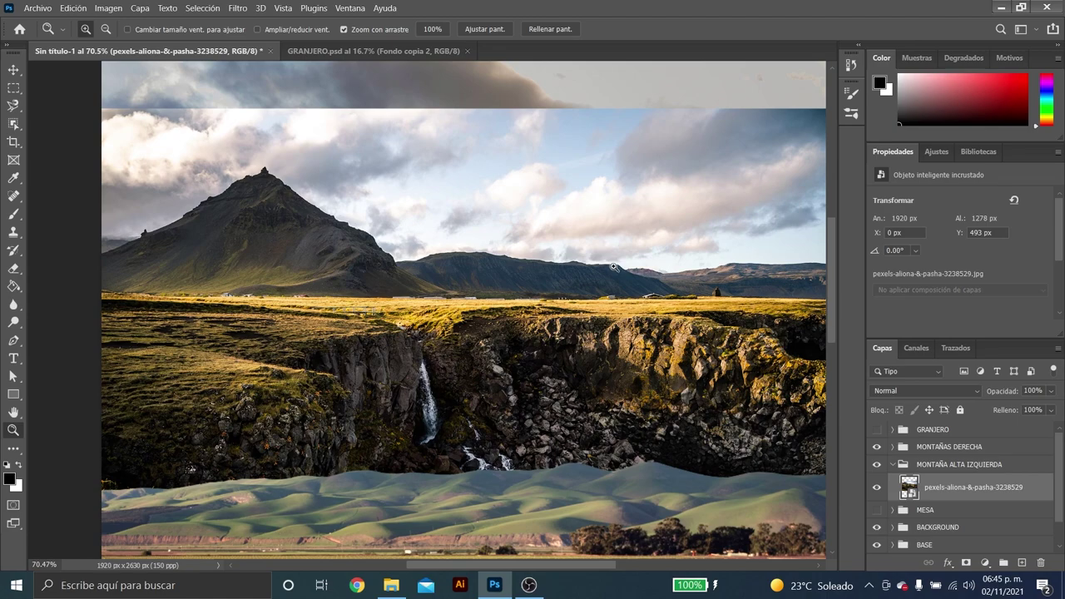
Inspect the mountain-and-waterfall photo, then duplicate the pexels-aliona-&-pasha-3238529 layer.
drag(699, 309, 595, 319)
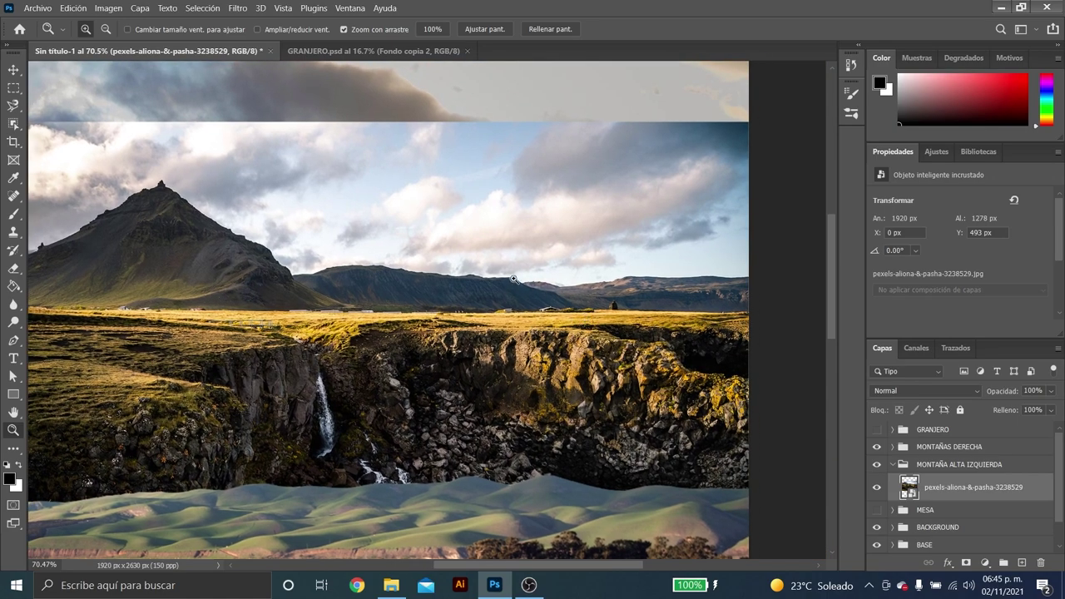
drag(365, 287, 341, 286)
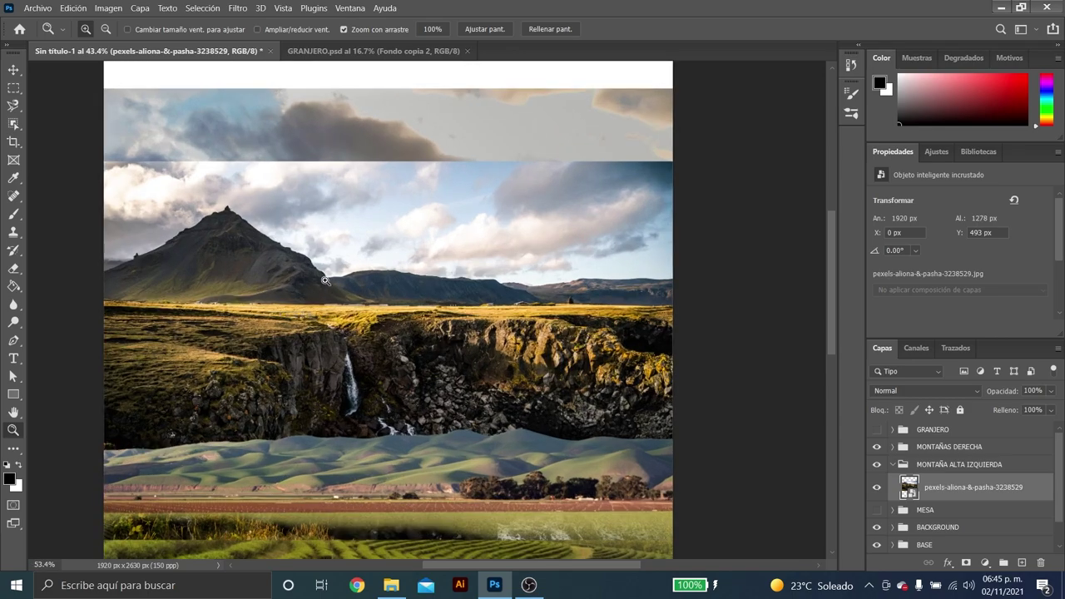
drag(300, 289, 332, 279)
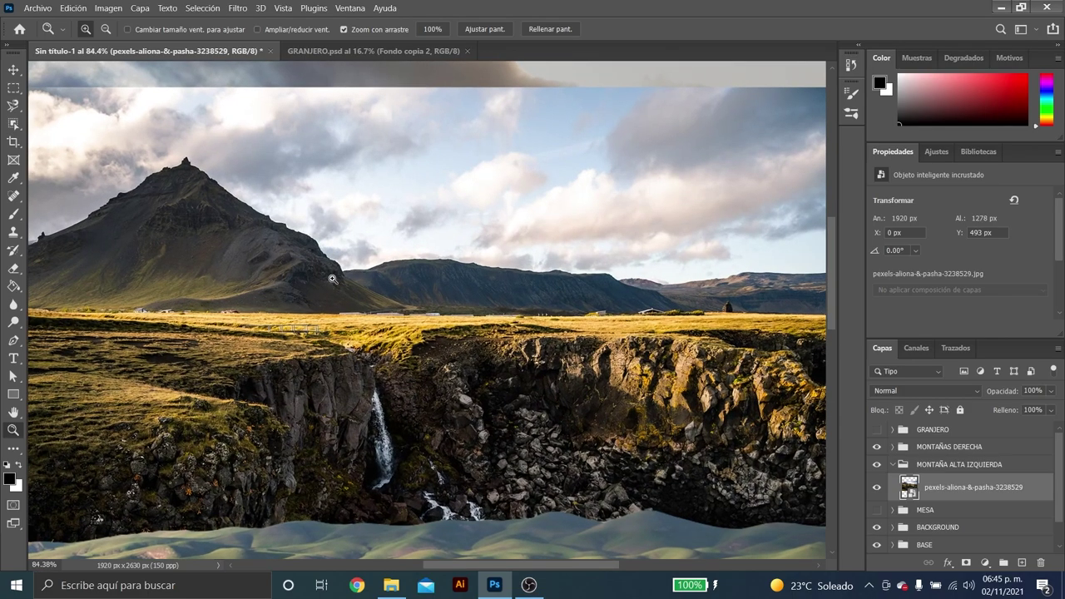
drag(366, 279, 340, 279)
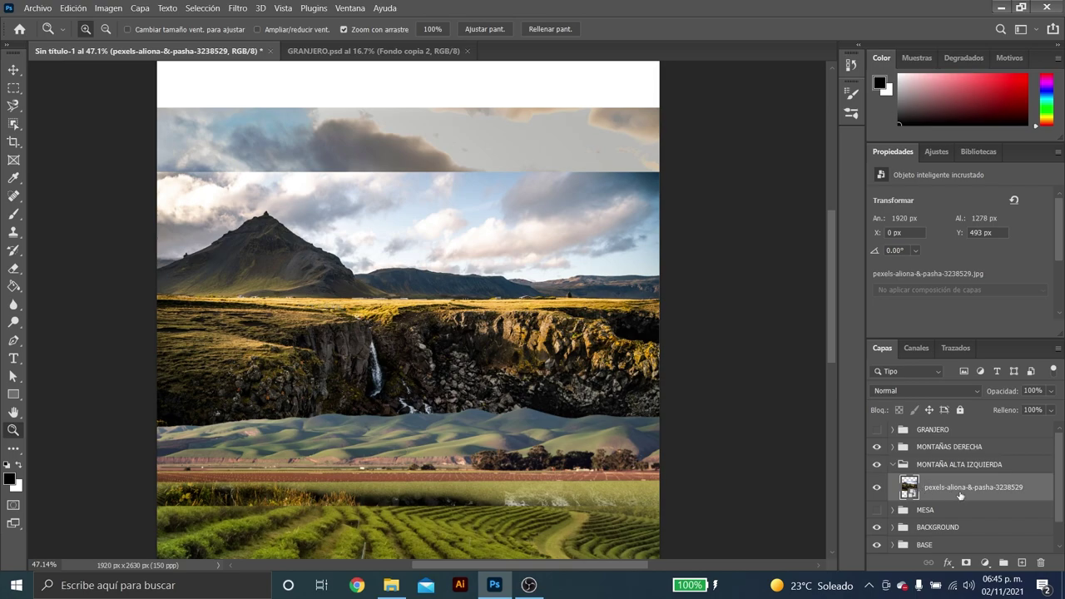
key(ctrl+j)
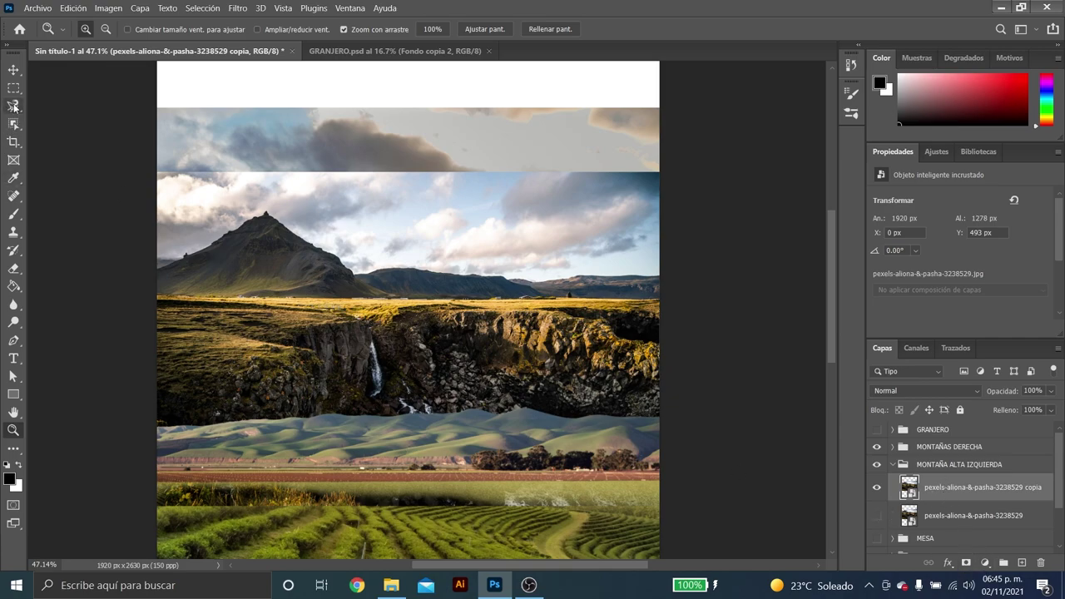
mouse_move(13, 105)
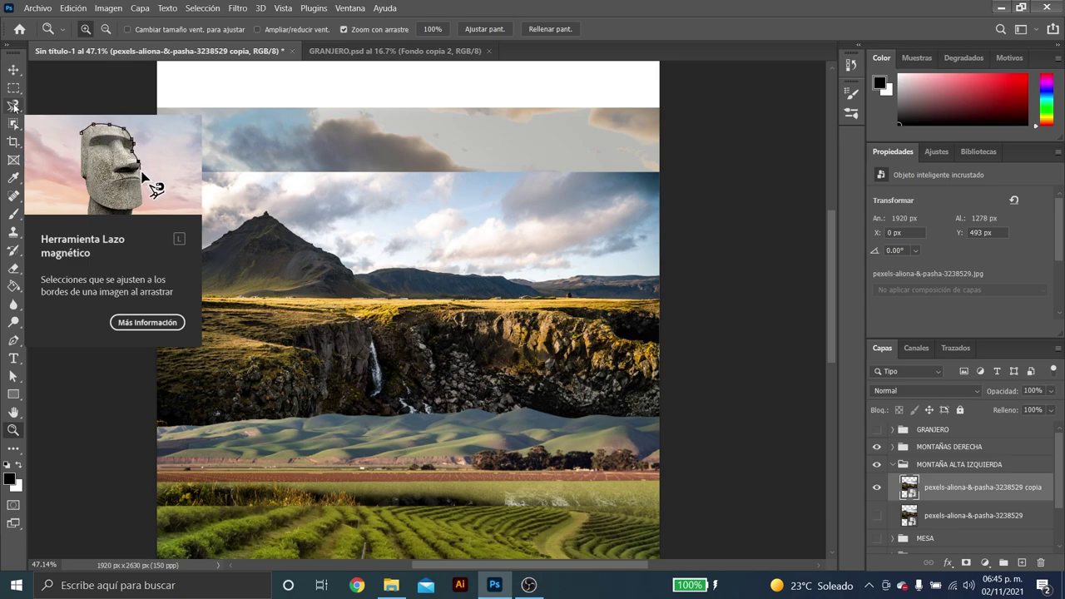
Choose the Magnetic Lasso and nudge the mountain copy layer back into place.
click(13, 107)
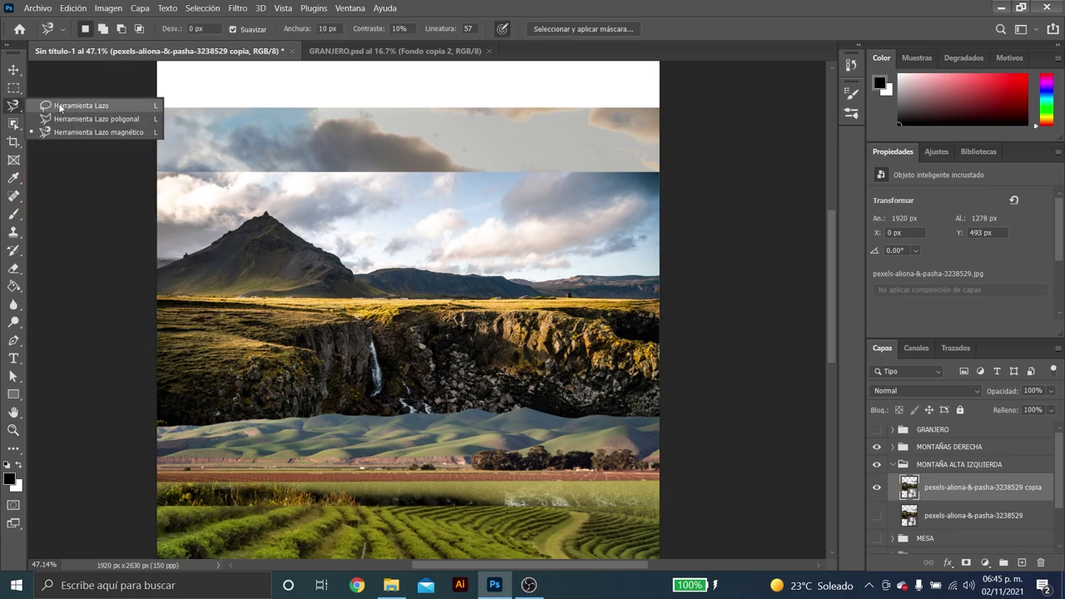
click(87, 132)
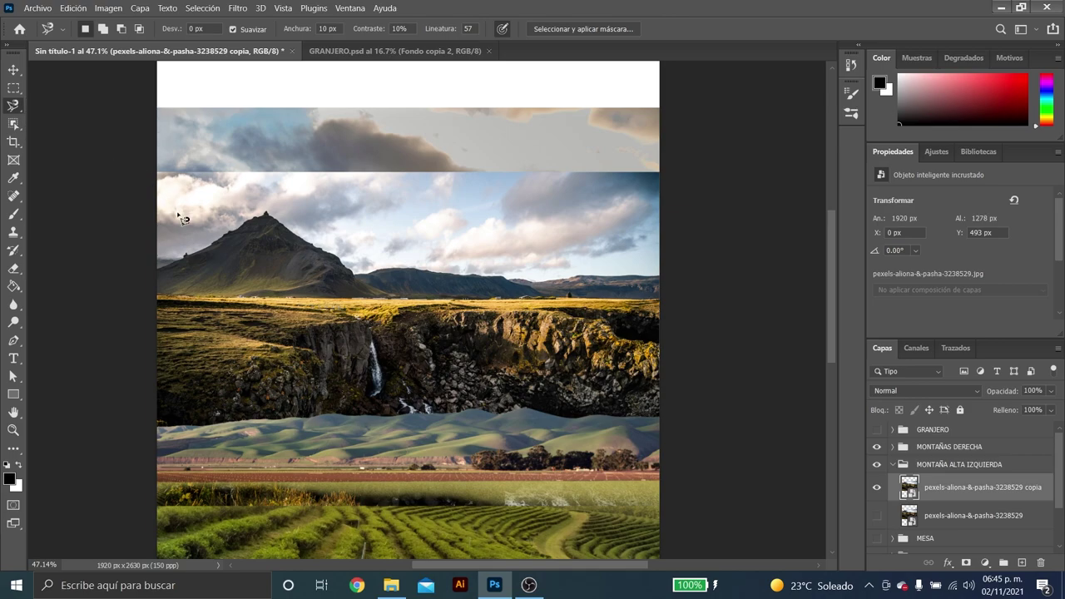
key(v)
drag(212, 255, 212, 254)
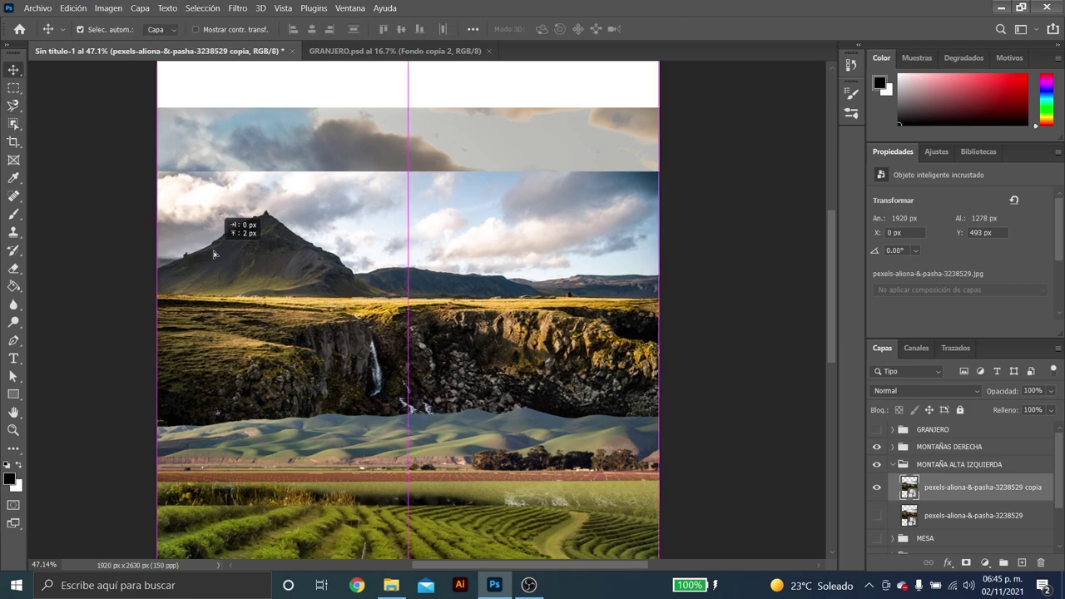
key(l)
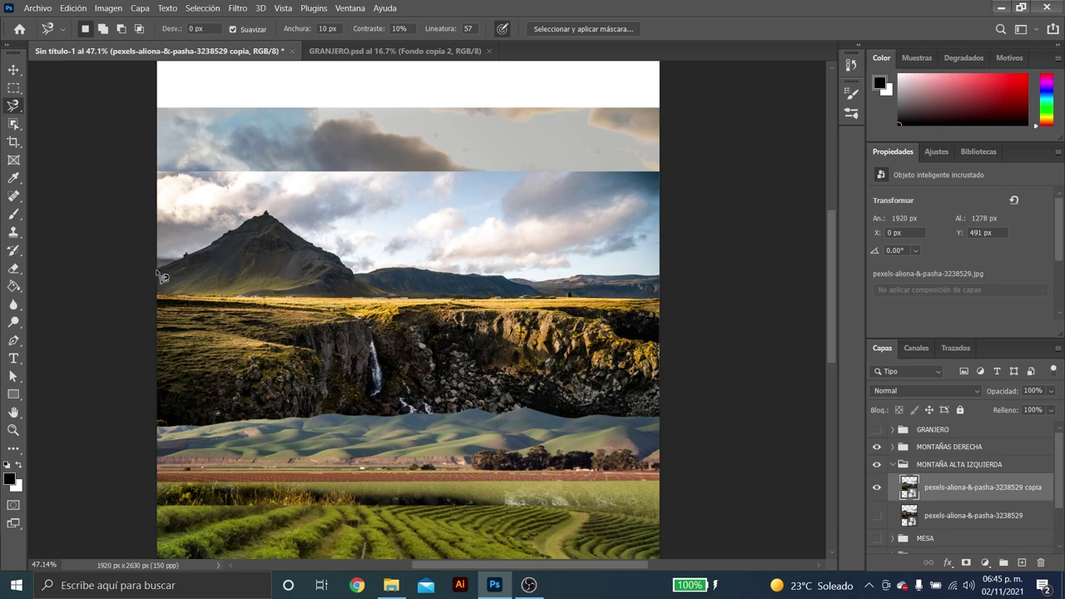
Trace the mountain and cliff outline, then mask out everything outside it.
click(156, 269)
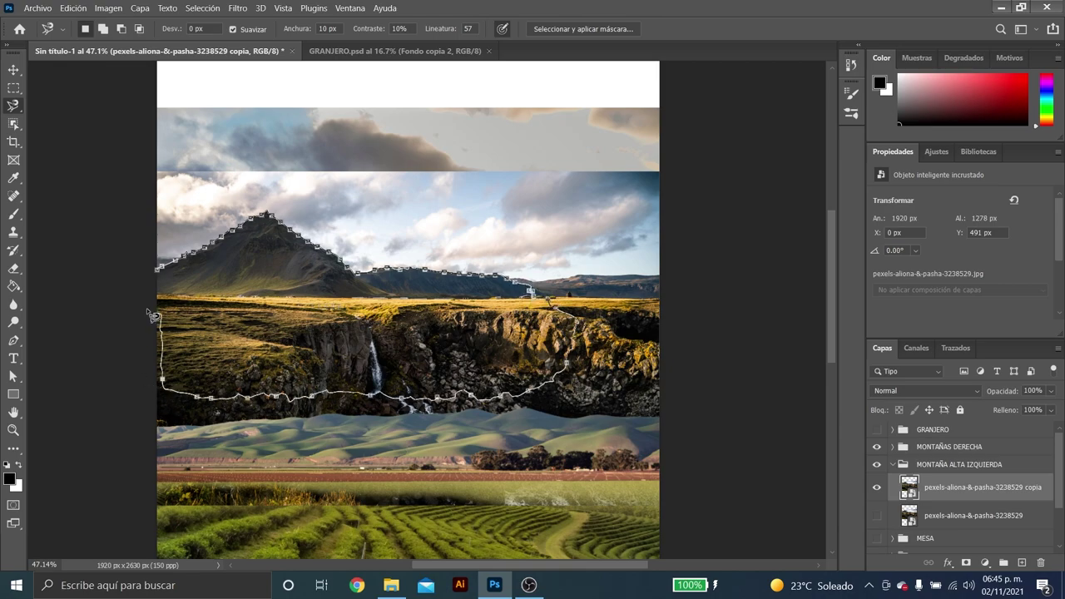
click(158, 272)
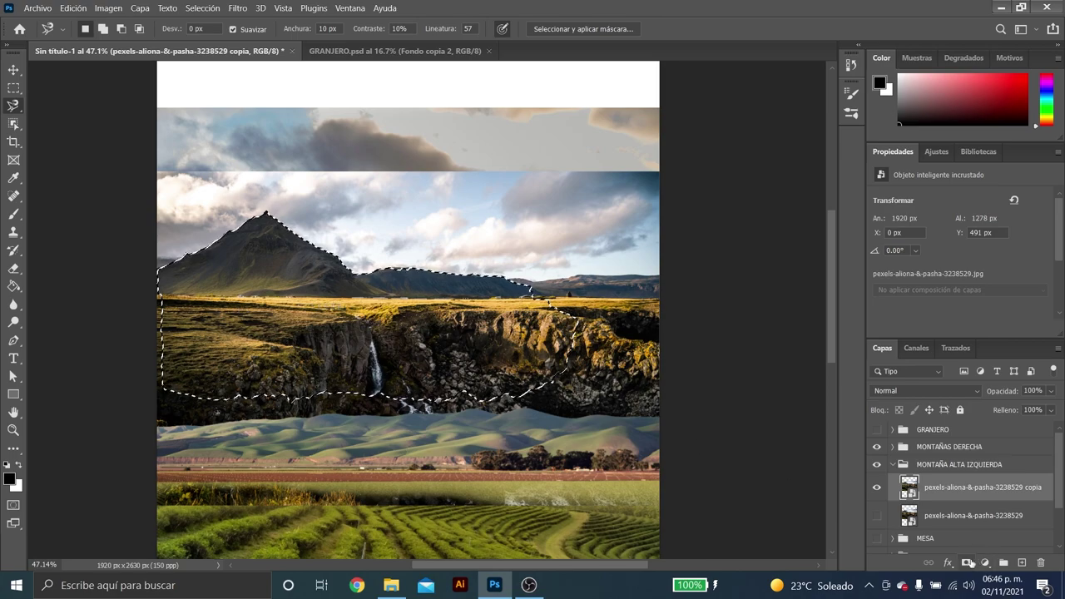
click(970, 564)
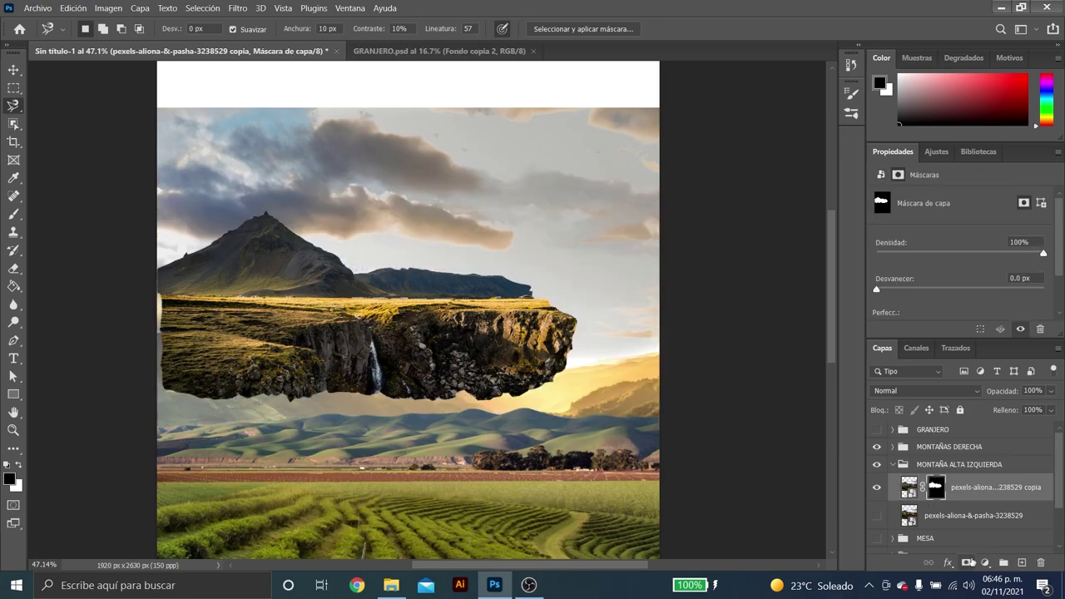
key(ctrl+z)
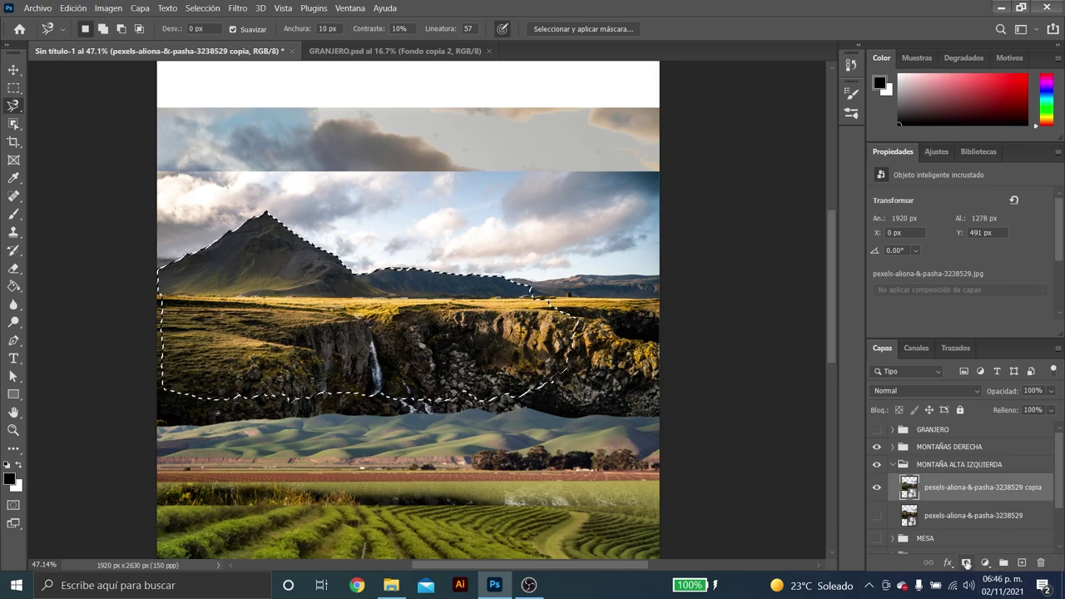
click(966, 564)
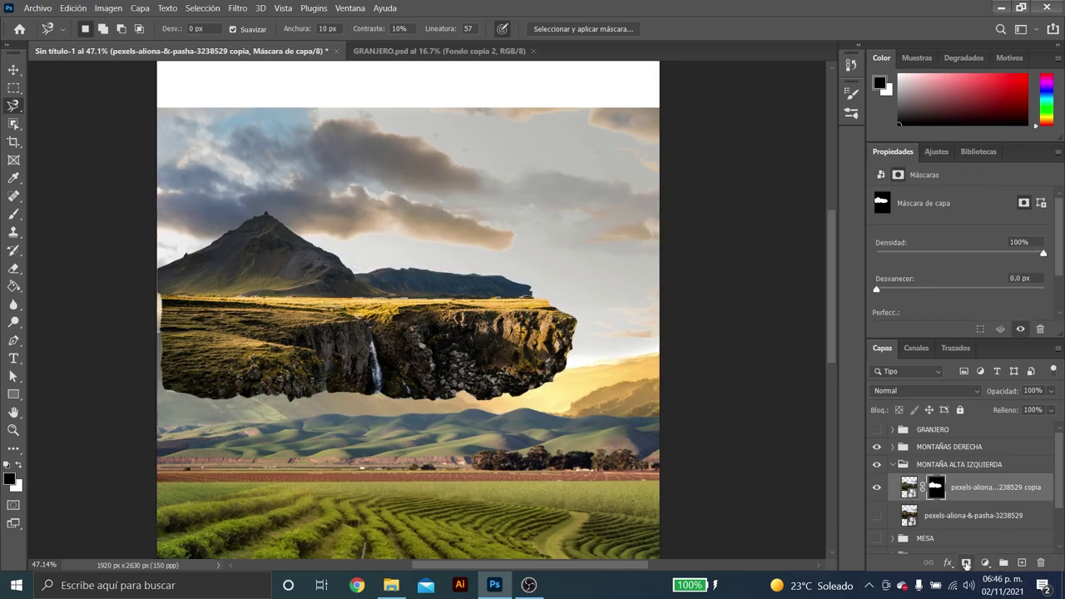
Move the floating cliff lower on the poster and duplicate the masked layer with Ctrl+J.
key(v)
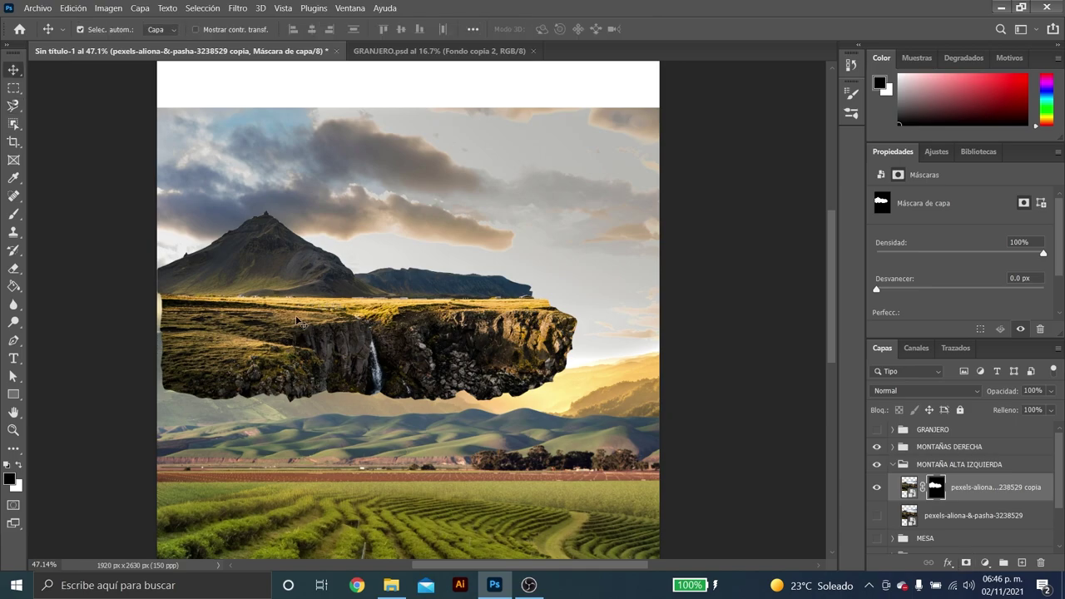
mouse_move(293, 317)
mouse_down()
mouse_move(244, 438)
mouse_move(345, 376)
mouse_up()
scroll(466, 425, down, 2)
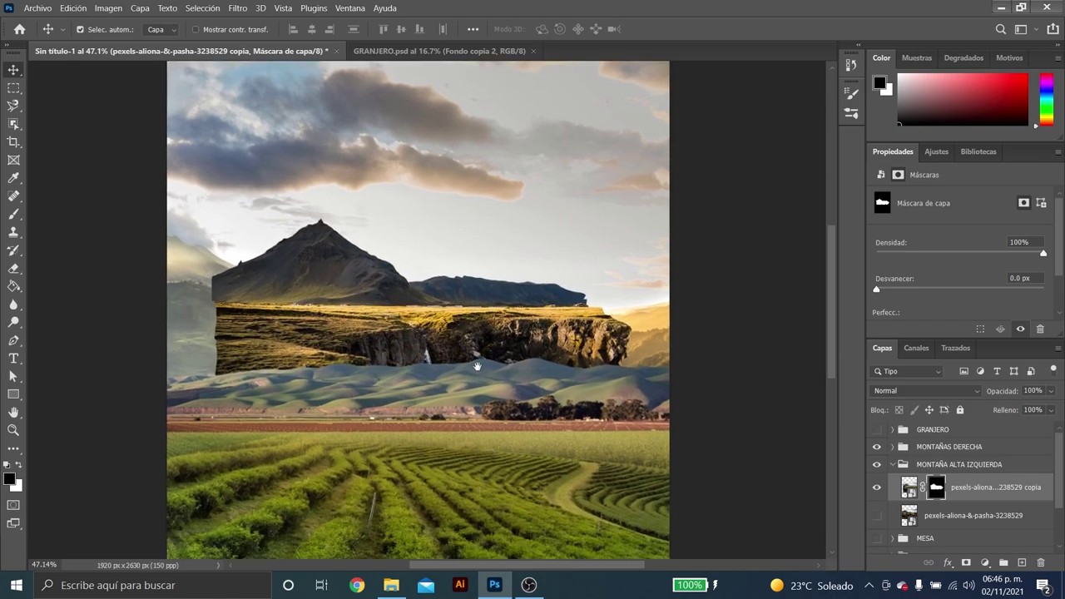
mouse_move(422, 255)
mouse_down()
mouse_move(442, 268)
mouse_move(208, 277)
mouse_up()
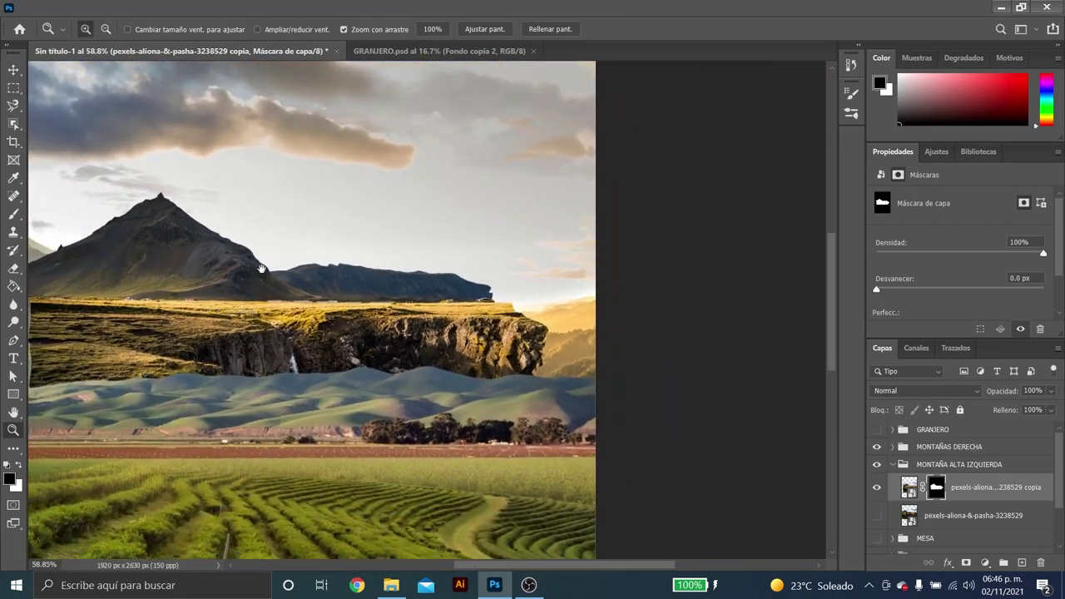
click(909, 488)
key(ctrl+j)
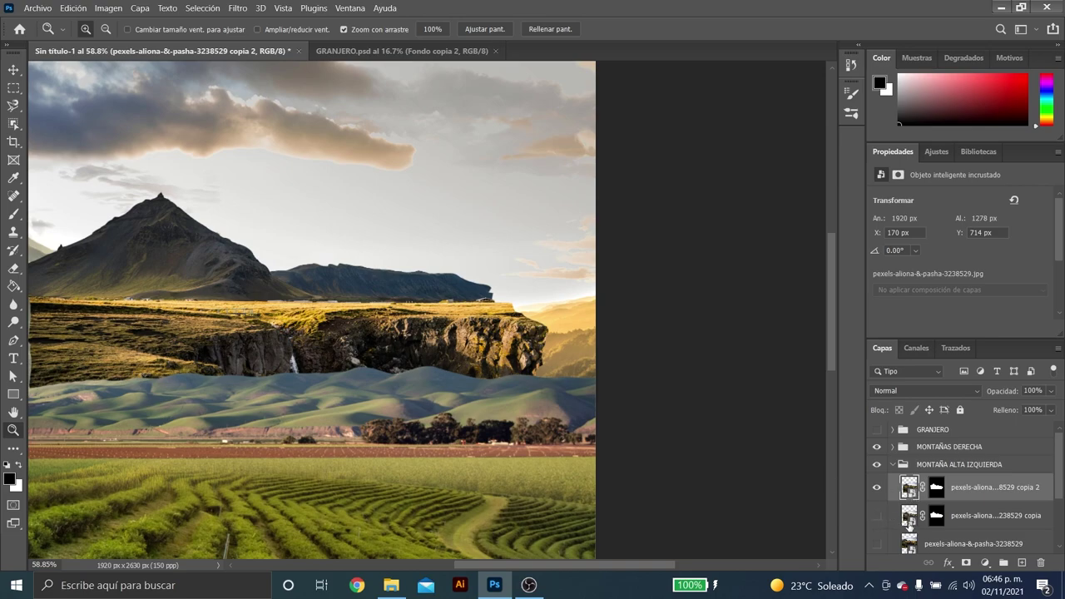
Select the distant right mountain ridge with the Magnetic Lasso.
drag(227, 272, 666, 429)
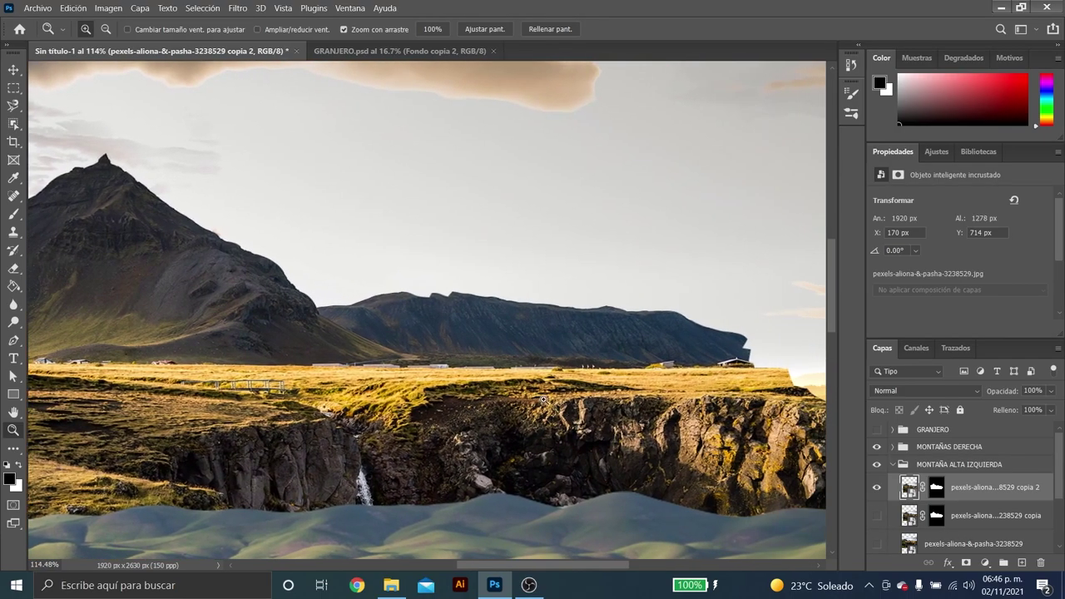
drag(416, 322, 435, 322)
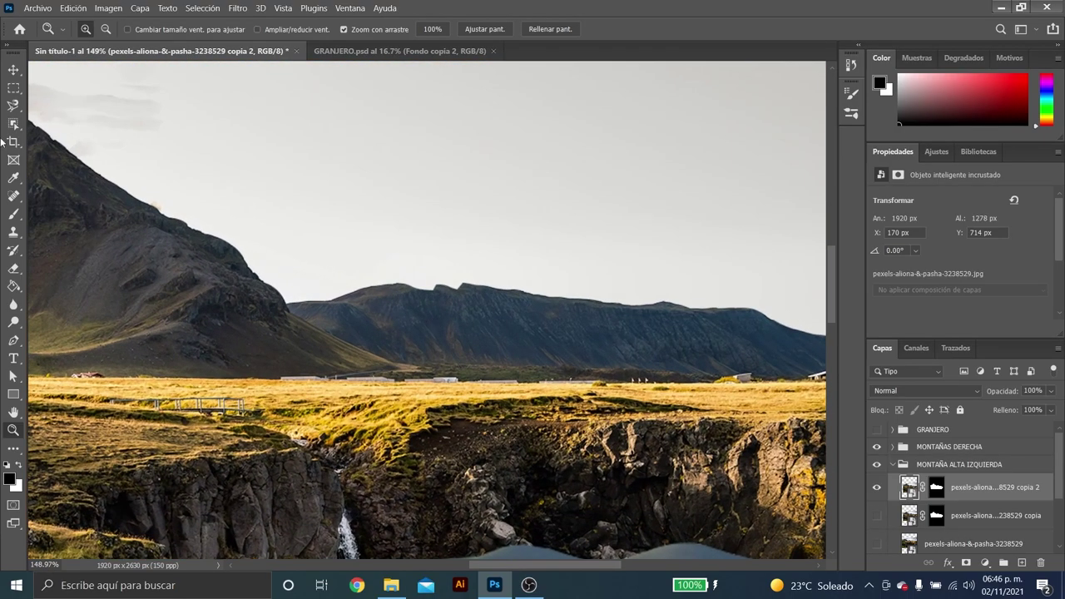
click(12, 106)
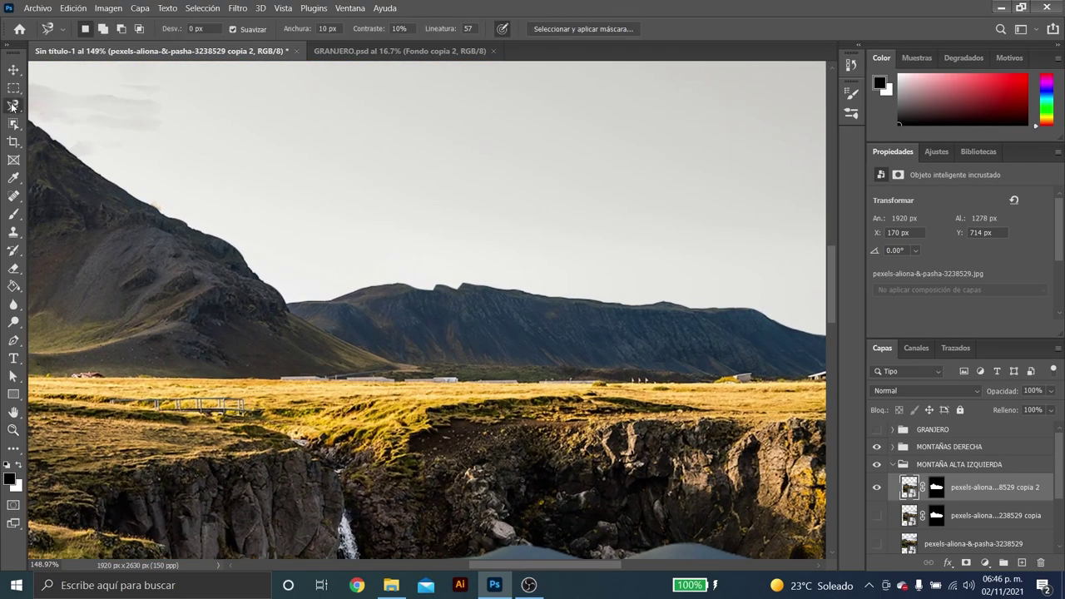
click(287, 302)
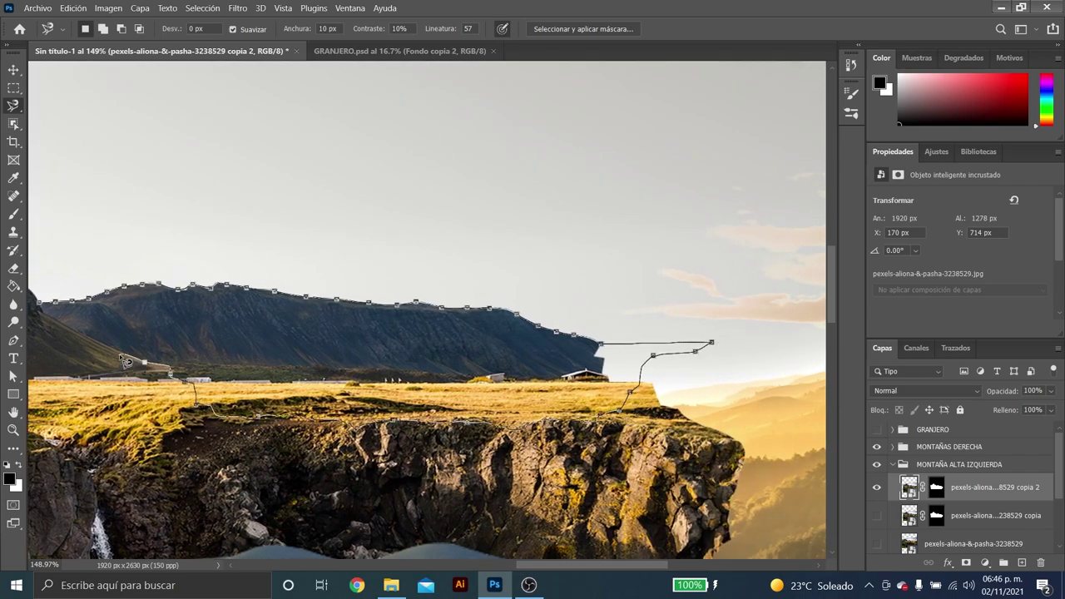
click(38, 301)
Zoom out to the whole composition and make the copy's layer mask active.
key(z)
drag(590, 342, 579, 338)
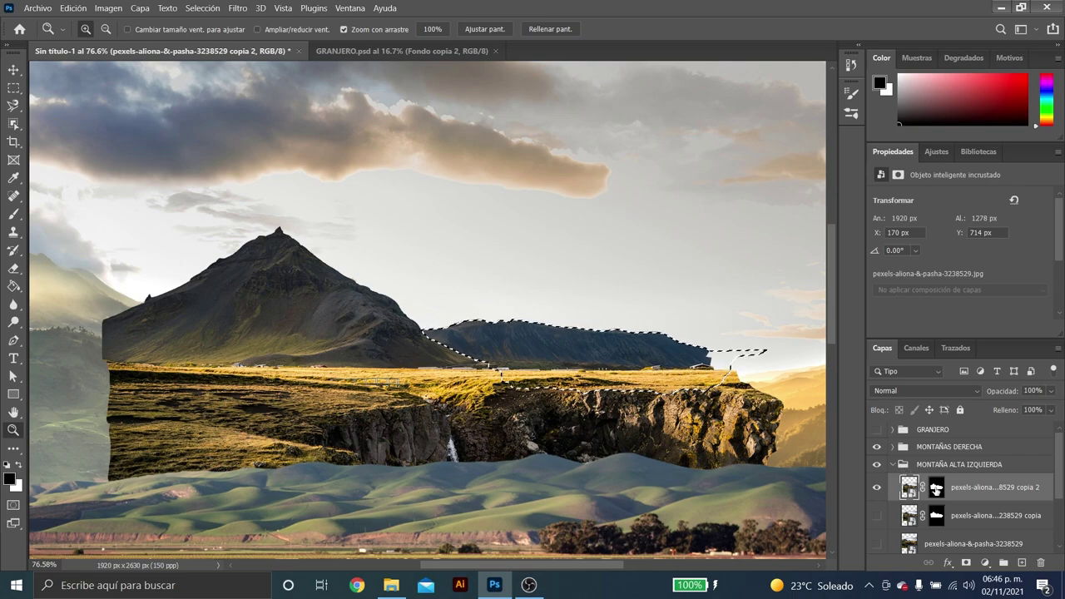
click(935, 487)
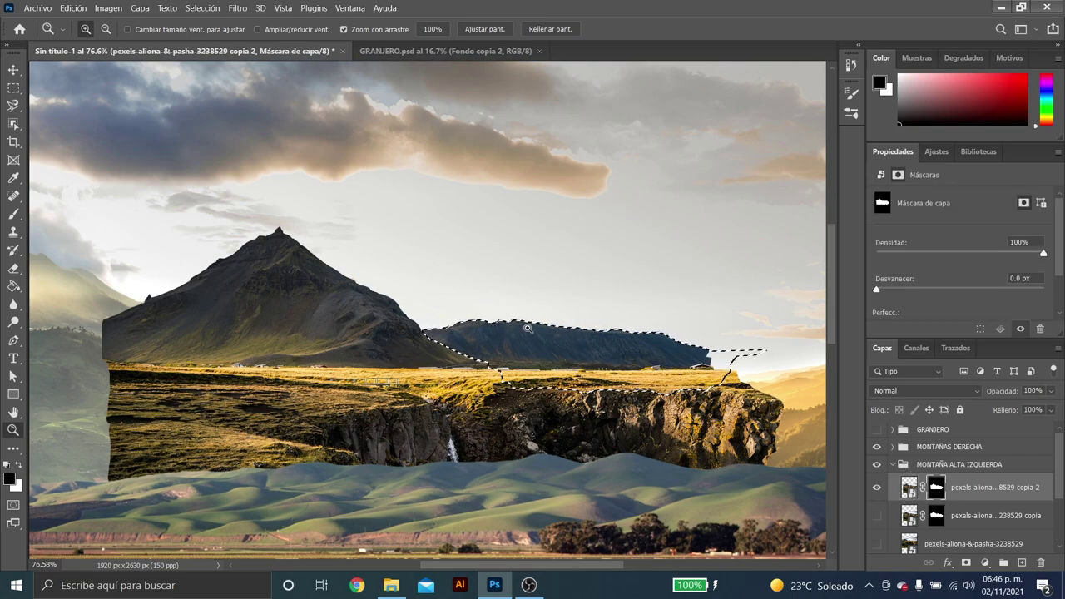
drag(587, 349, 575, 343)
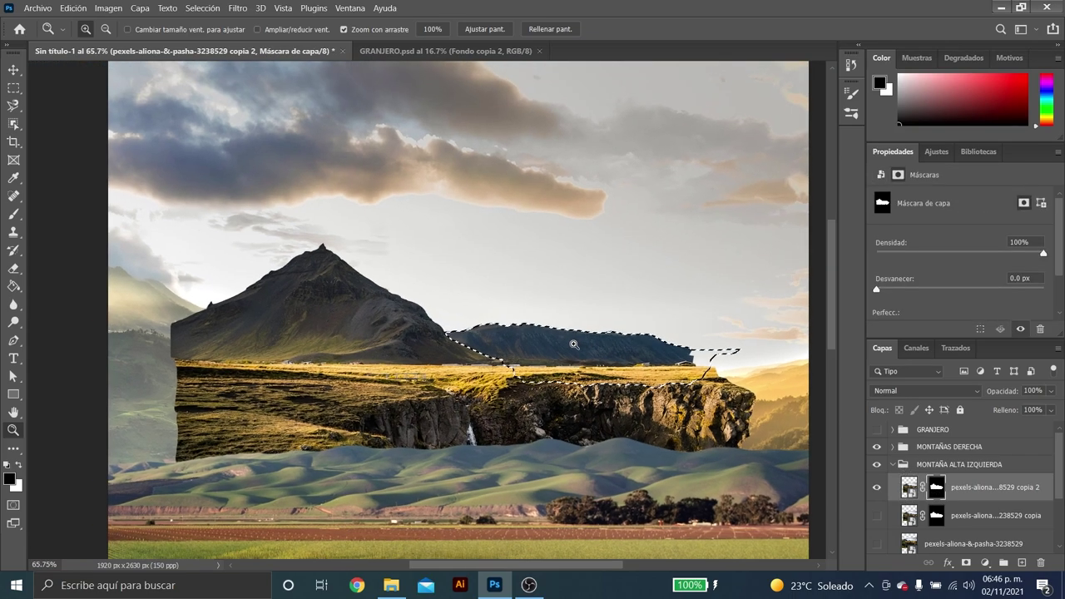
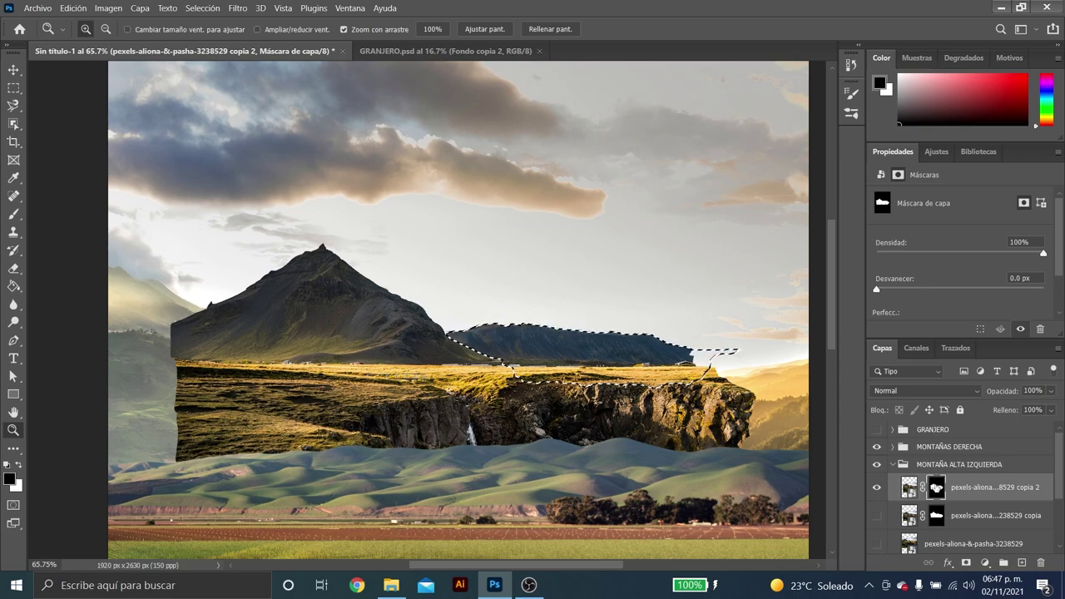
Set the mask brush to 239 px and reveal more mountain around the selection edge.
key(b)
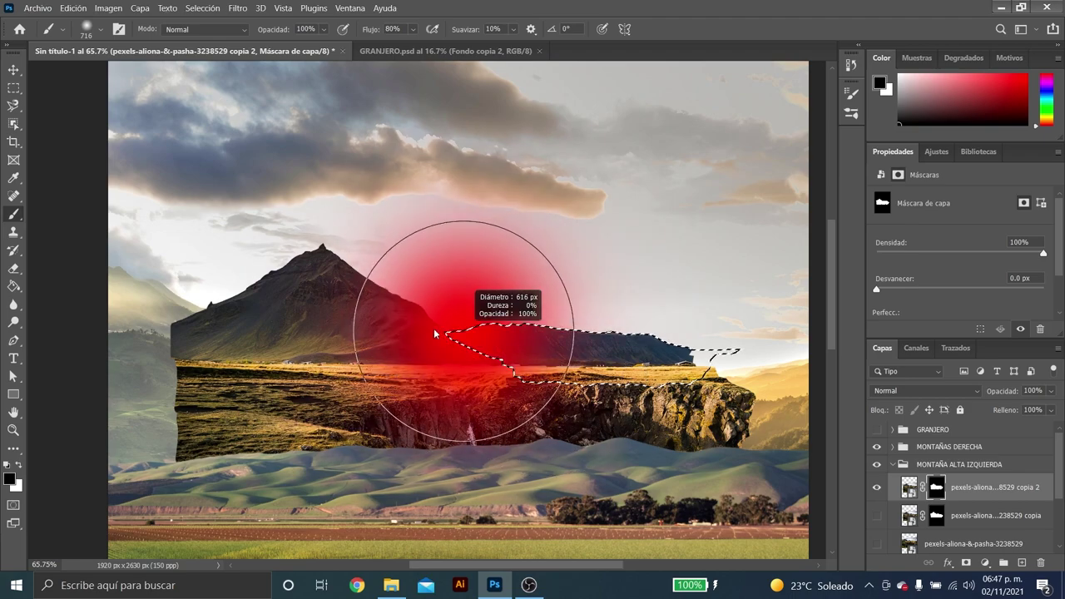
drag(435, 334, 333, 333)
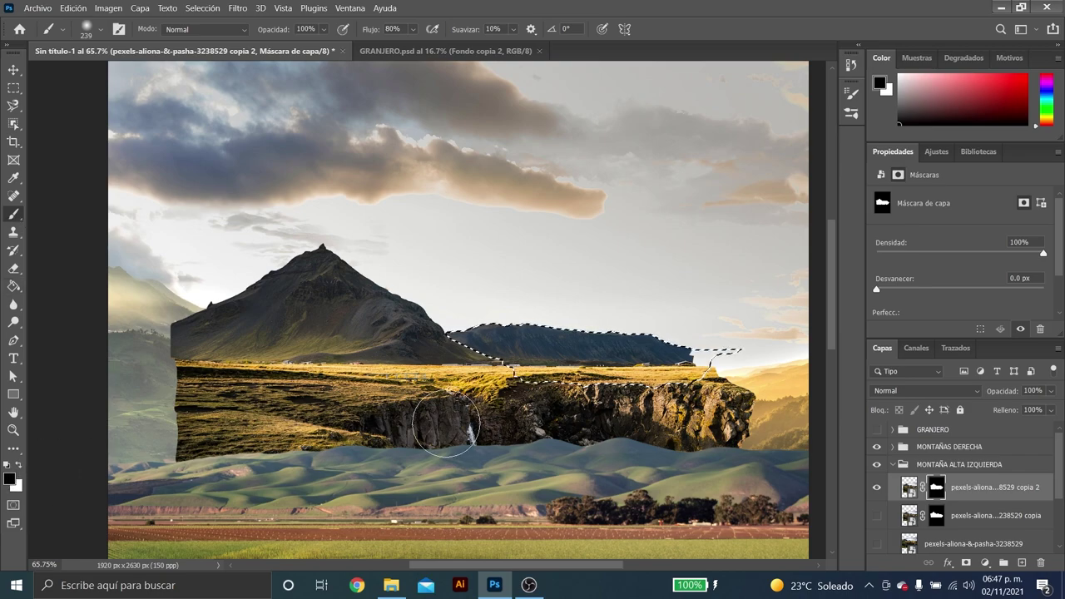
mouse_move(446, 423)
mouse_down()
mouse_move(463, 366)
mouse_move(424, 384)
mouse_up()
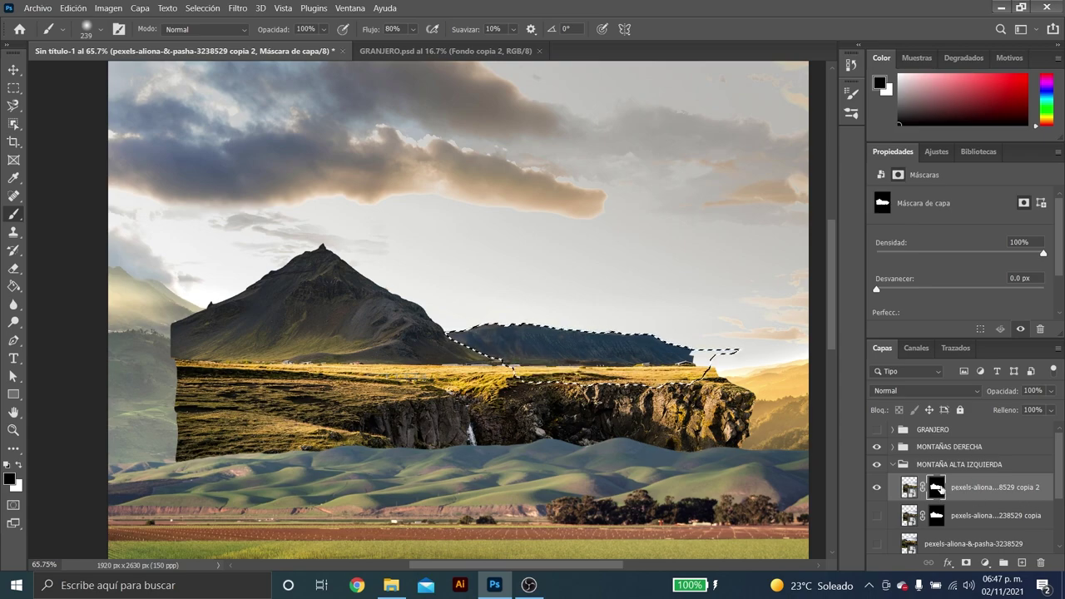
Invert the selection and paint the mask from the mountain slope to the cliff gap.
key(ctrl+shift+i)
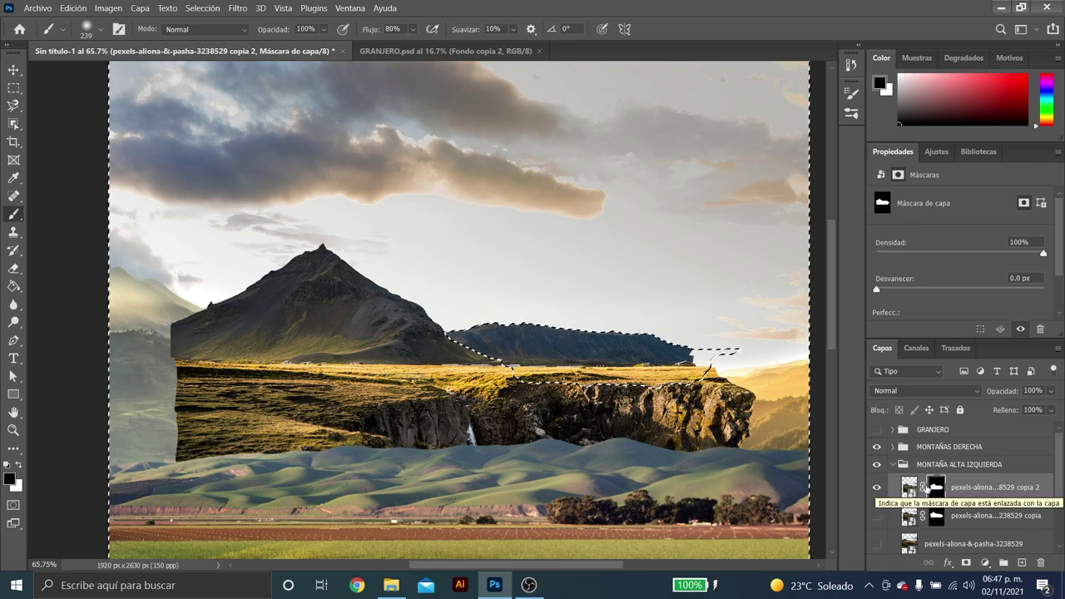
drag(536, 387, 425, 351)
key(ctrl+z)
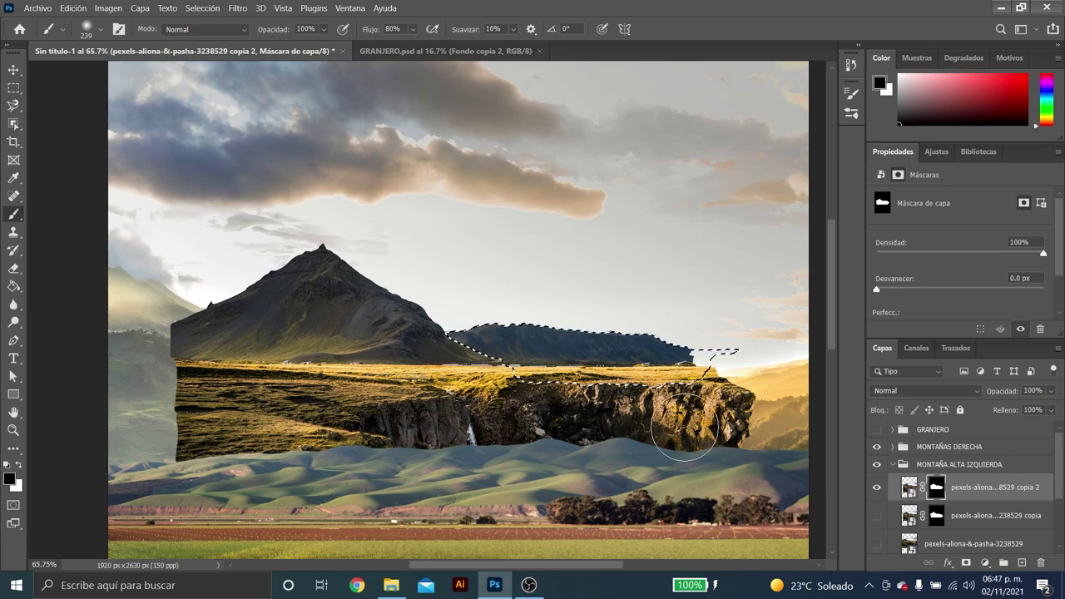
key(ctrl+shift+i)
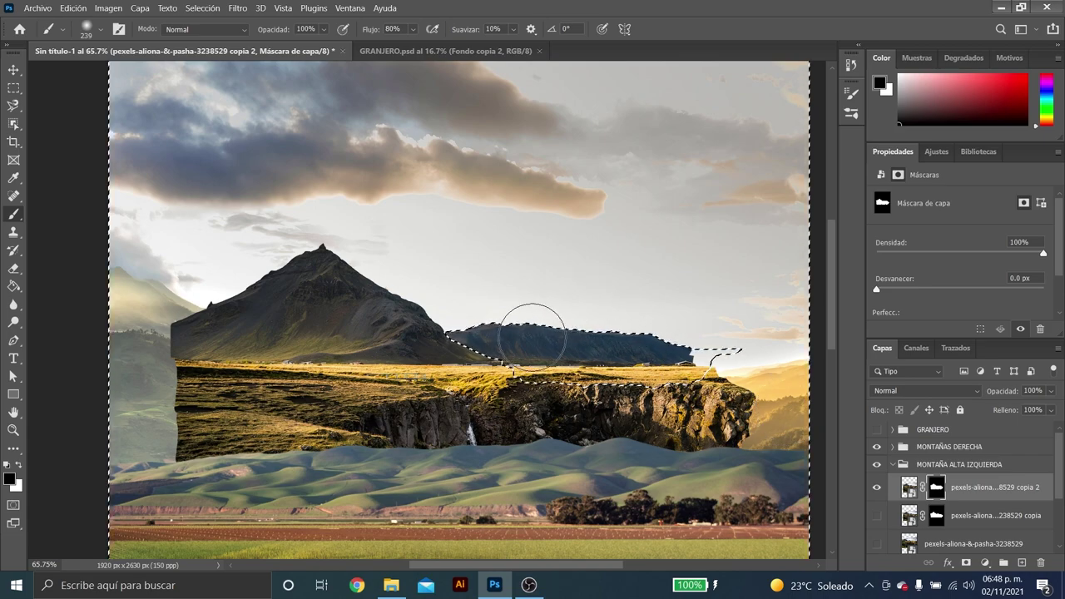
mouse_move(549, 403)
mouse_down()
mouse_move(482, 366)
mouse_move(233, 284)
mouse_move(482, 430)
mouse_move(741, 412)
mouse_up()
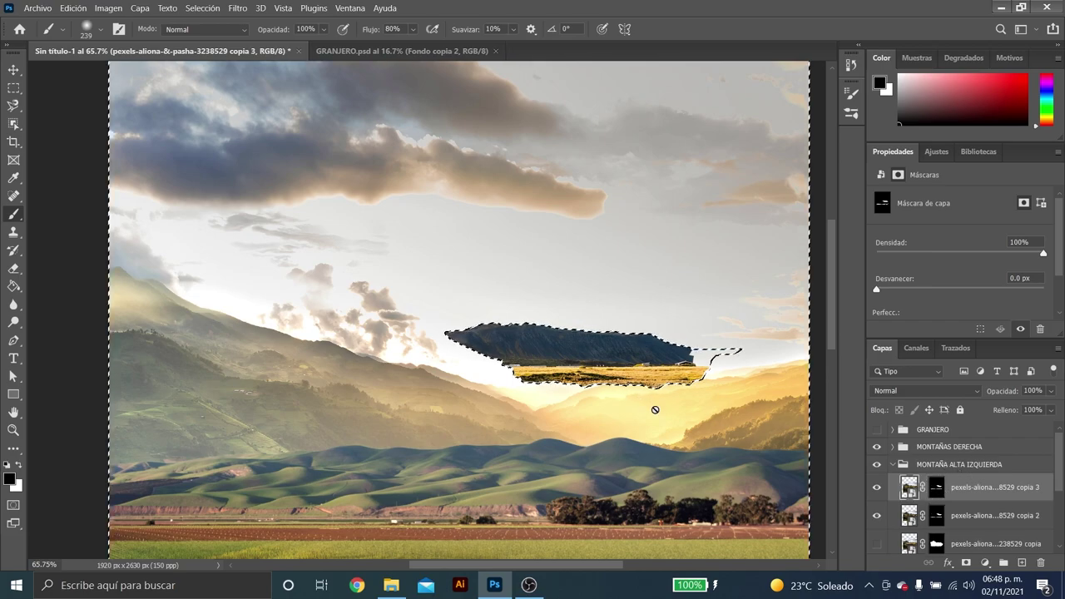
Deselect, zoom out, and show the full mountain-and-cliff layer instead of the ridge piece.
click(937, 488)
key(ctrl+d)
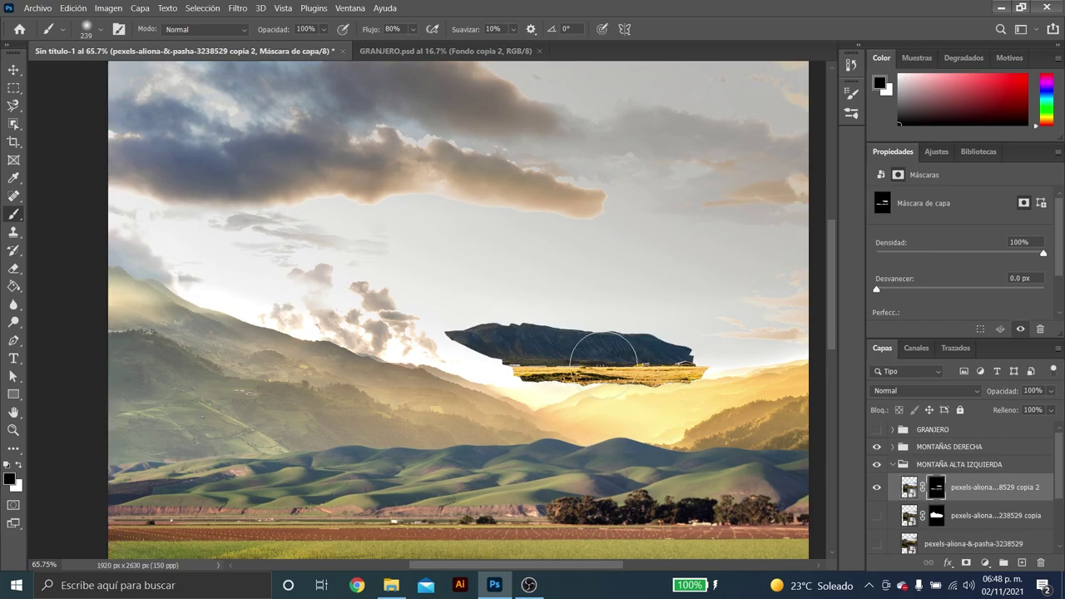
key(z)
drag(603, 362, 574, 362)
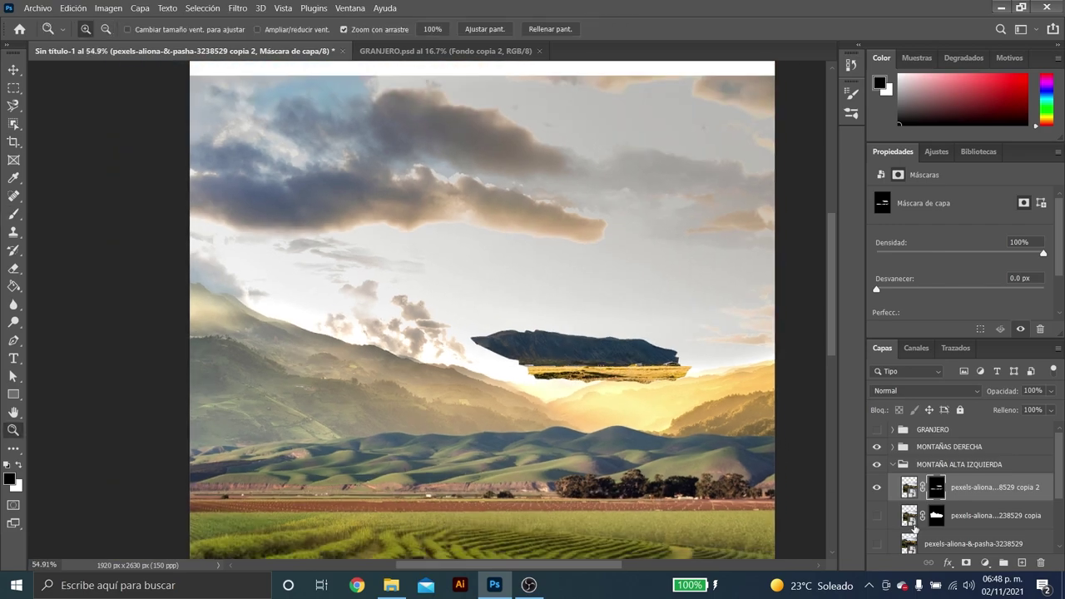
click(876, 489)
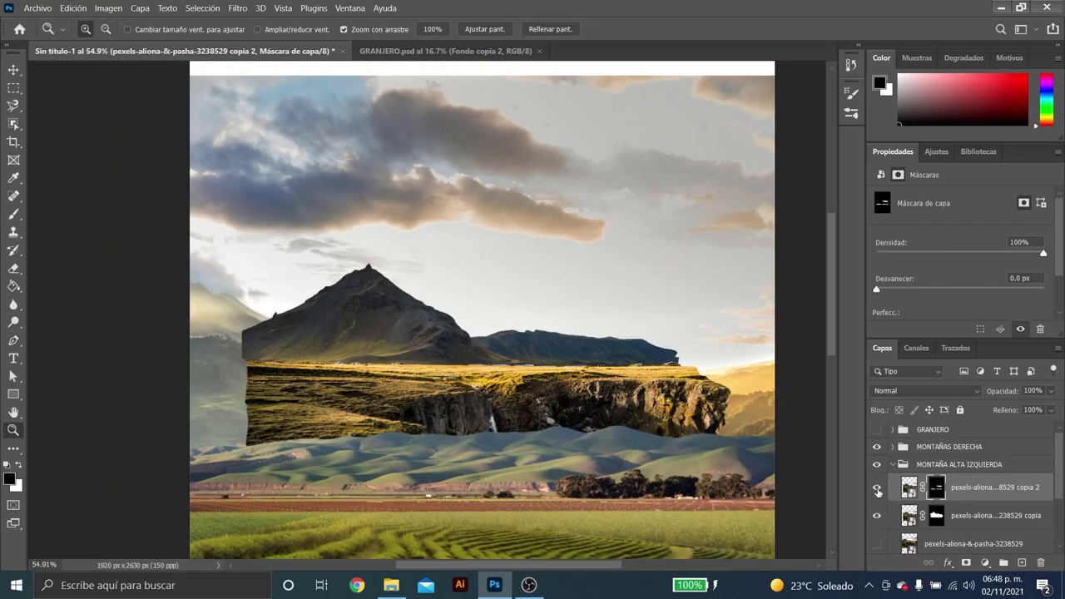
mouse_move(506, 341)
mouse_down()
mouse_move(491, 345)
mouse_move(491, 384)
mouse_move(445, 367)
mouse_move(481, 363)
mouse_up()
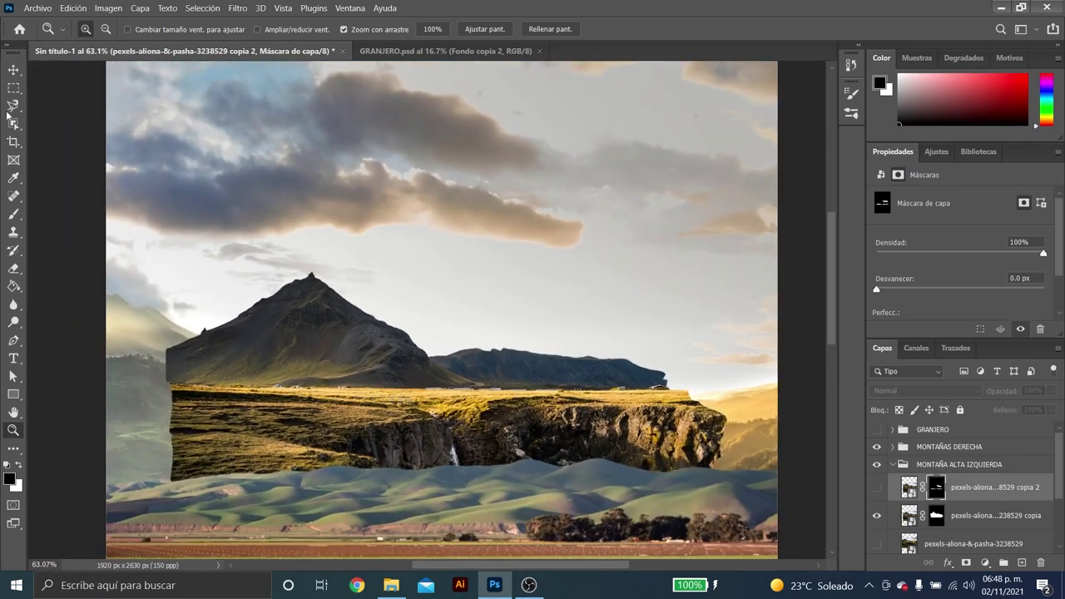
Trace a Magnetic Lasso selection around the right ridge and cliff on 238529 copia, targeting its mask.
click(12, 106)
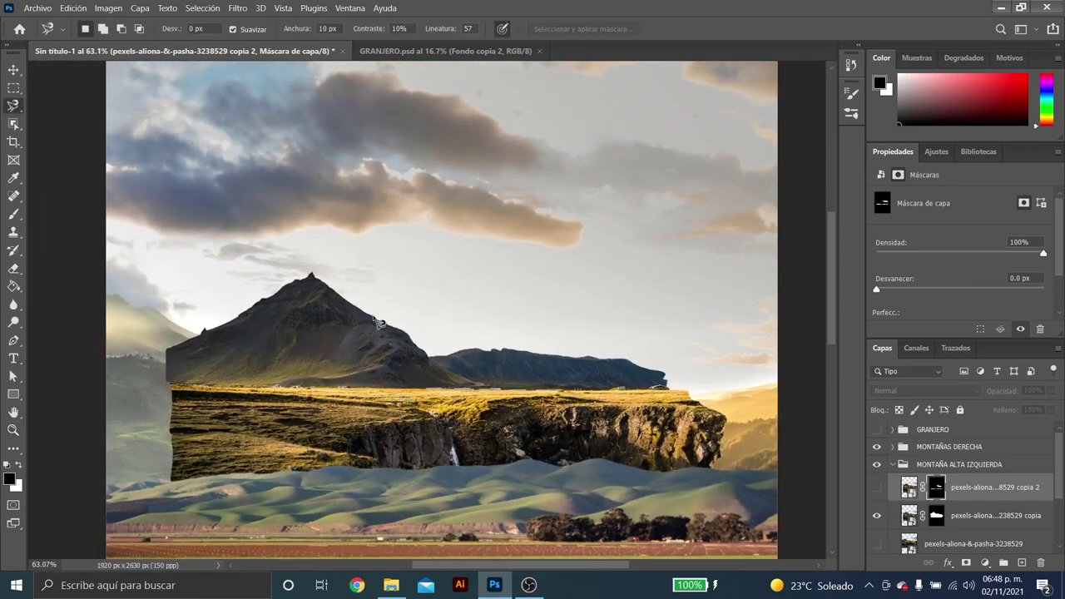
click(913, 520)
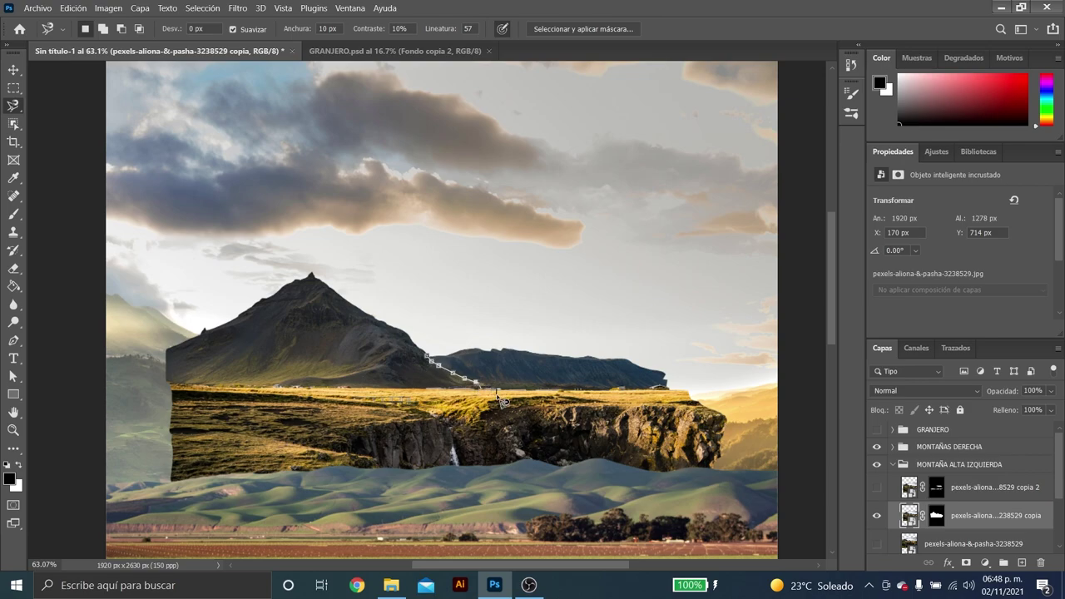
mouse_move(473, 379)
mouse_down()
mouse_move(658, 364)
mouse_move(480, 356)
mouse_up()
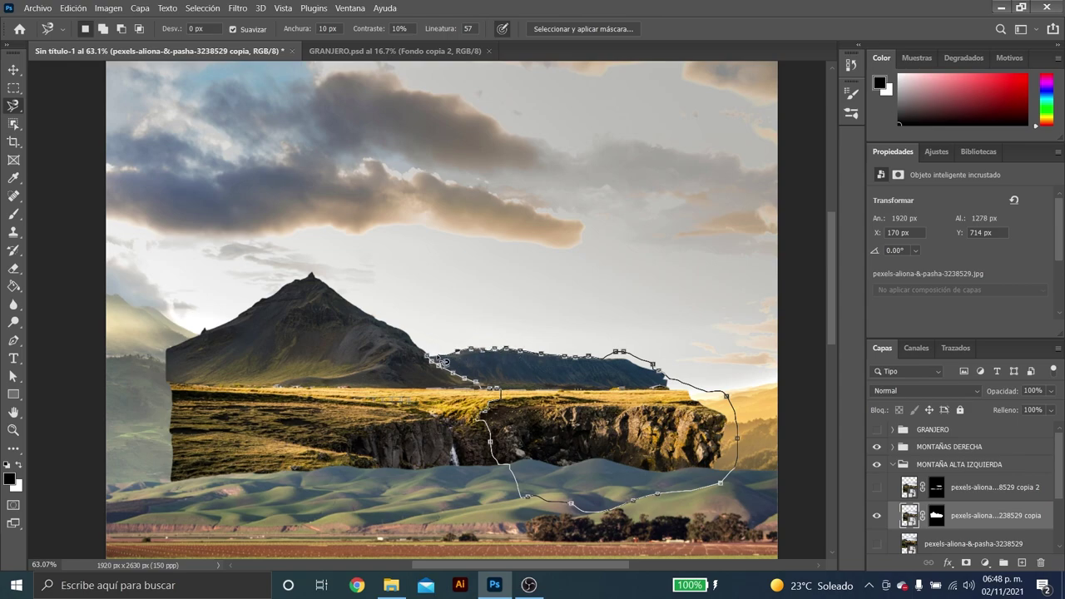
click(428, 358)
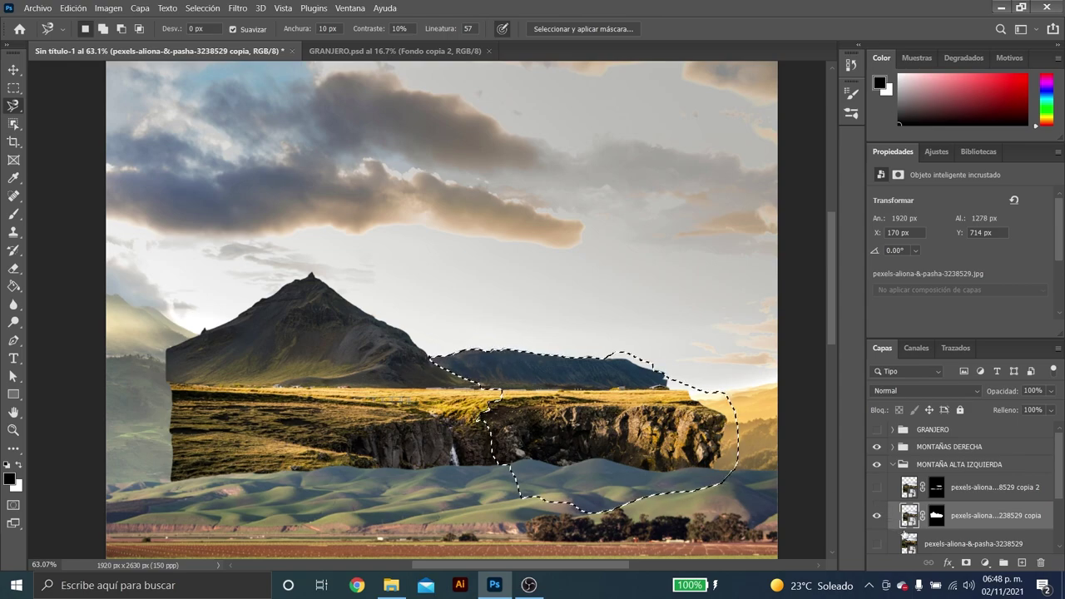
key(ctrl+backslash)
Paint black inside the selection to hide the dark ridge and cliff, revealing the sunlit hills.
drag(620, 467, 541, 399)
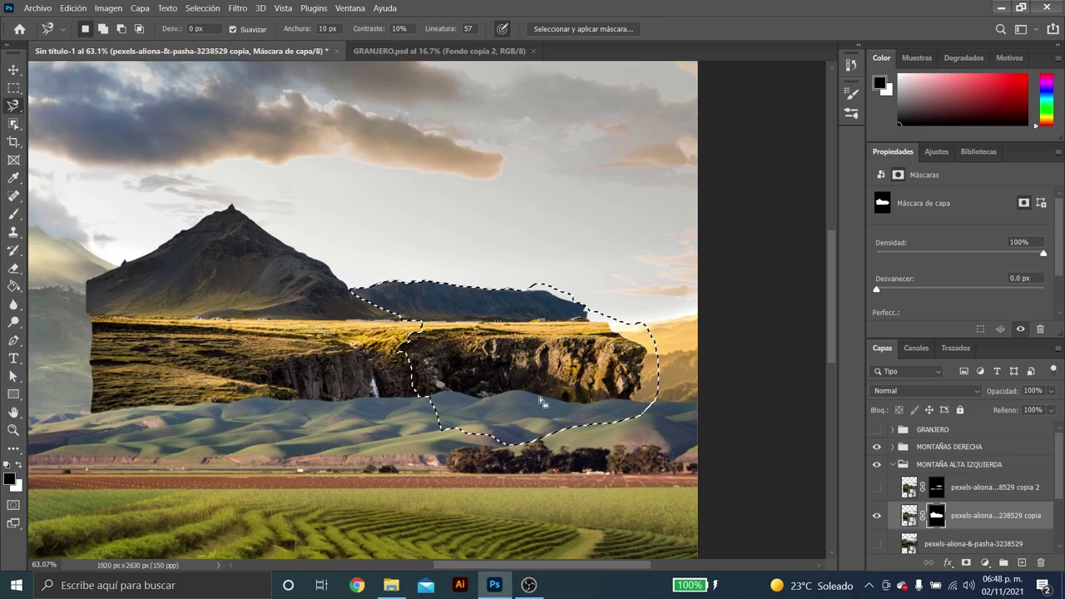
key(b)
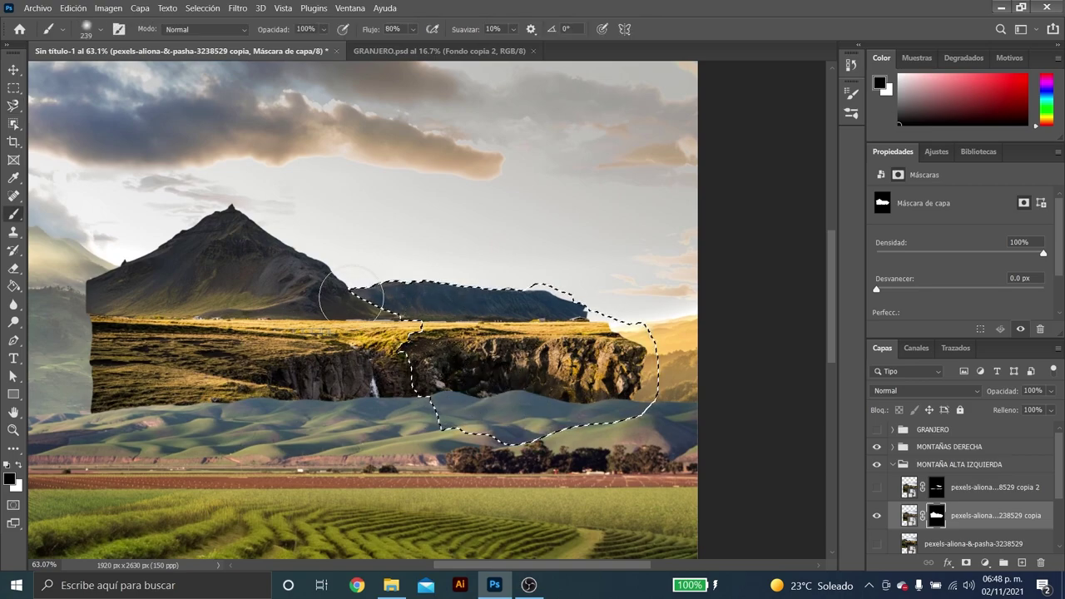
drag(450, 316, 470, 321)
key(ctrl+z)
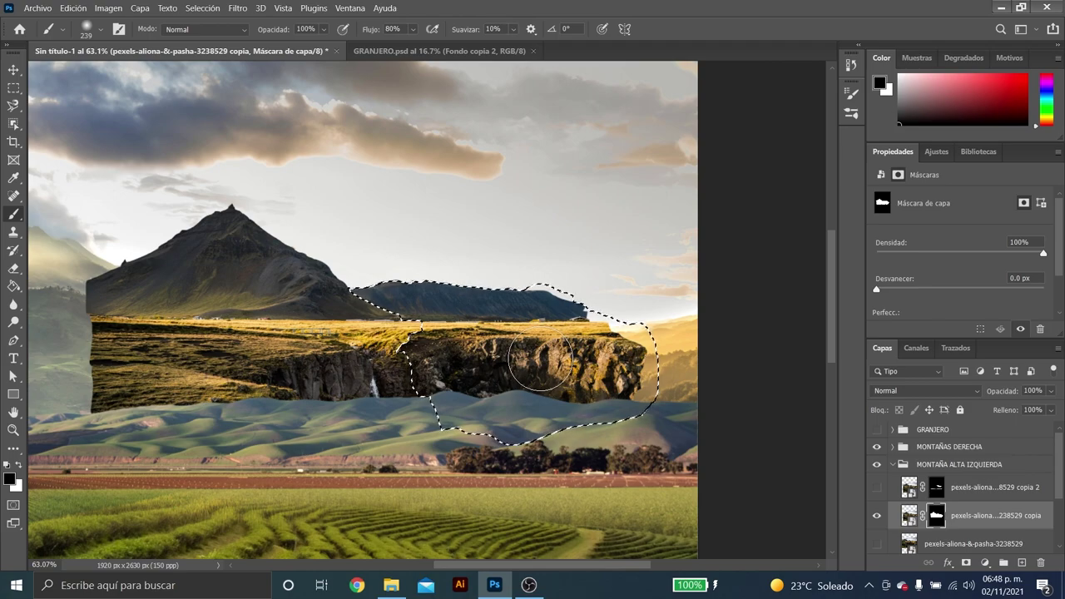
drag(419, 345, 488, 357)
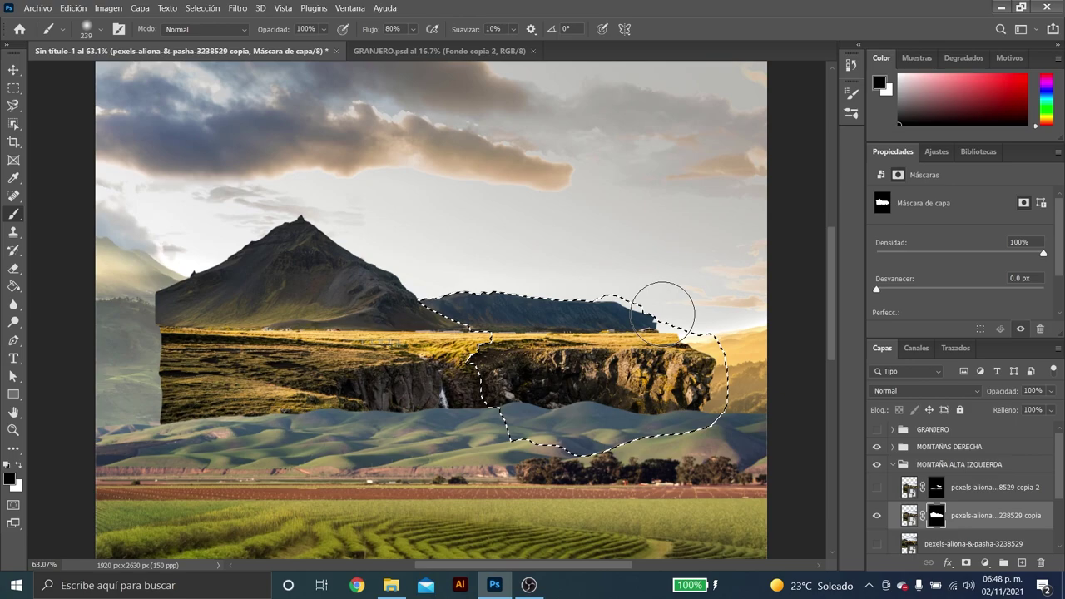
drag(666, 305, 744, 316)
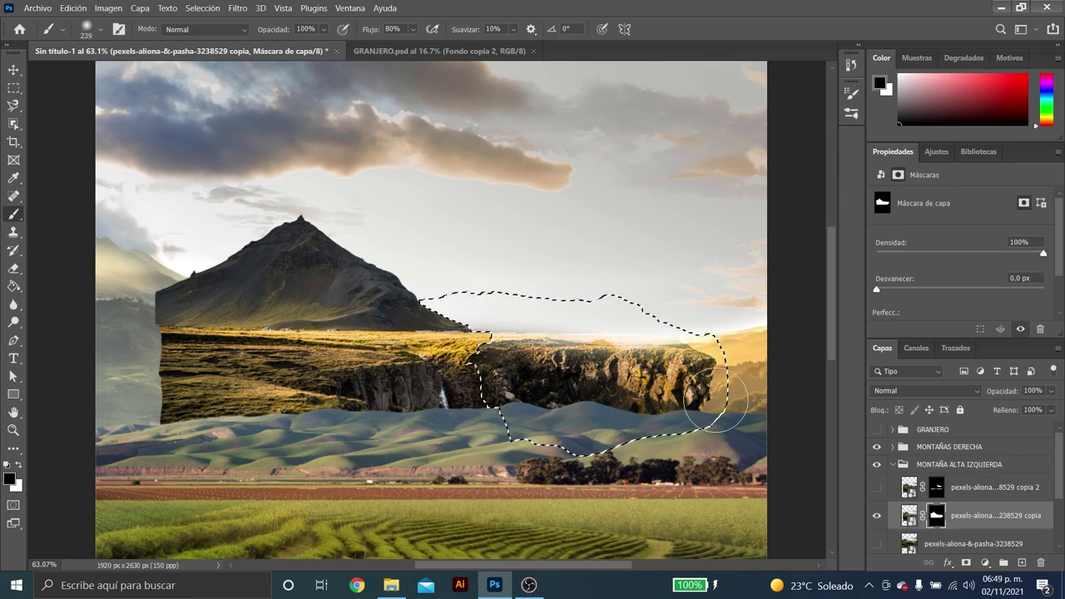
drag(699, 366, 482, 383)
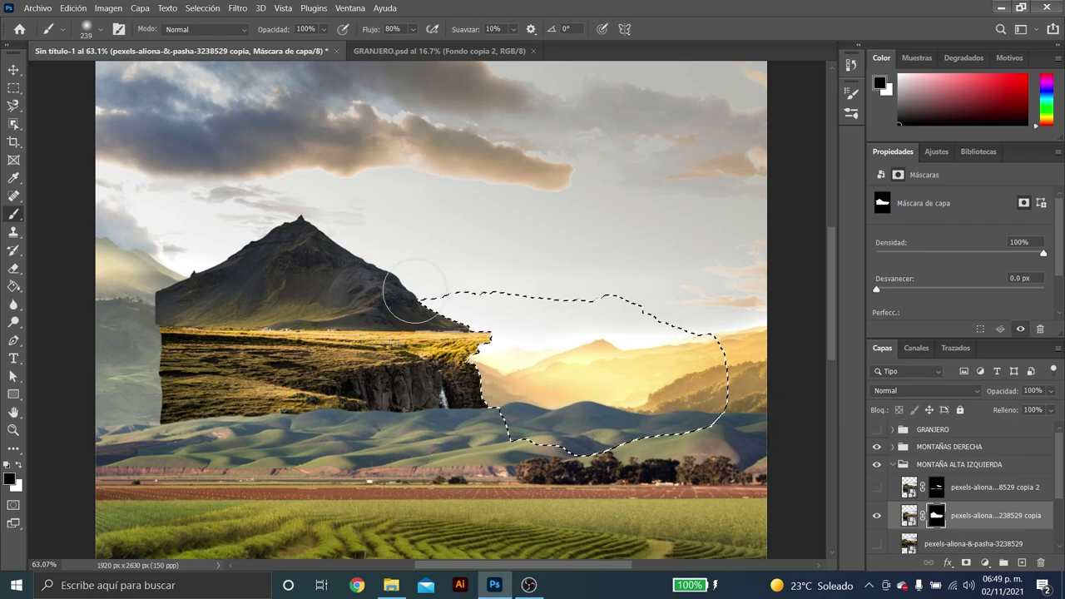
Deselect and hide the remaining cliff band below the mountain with a smaller brush.
key(ctrl+d)
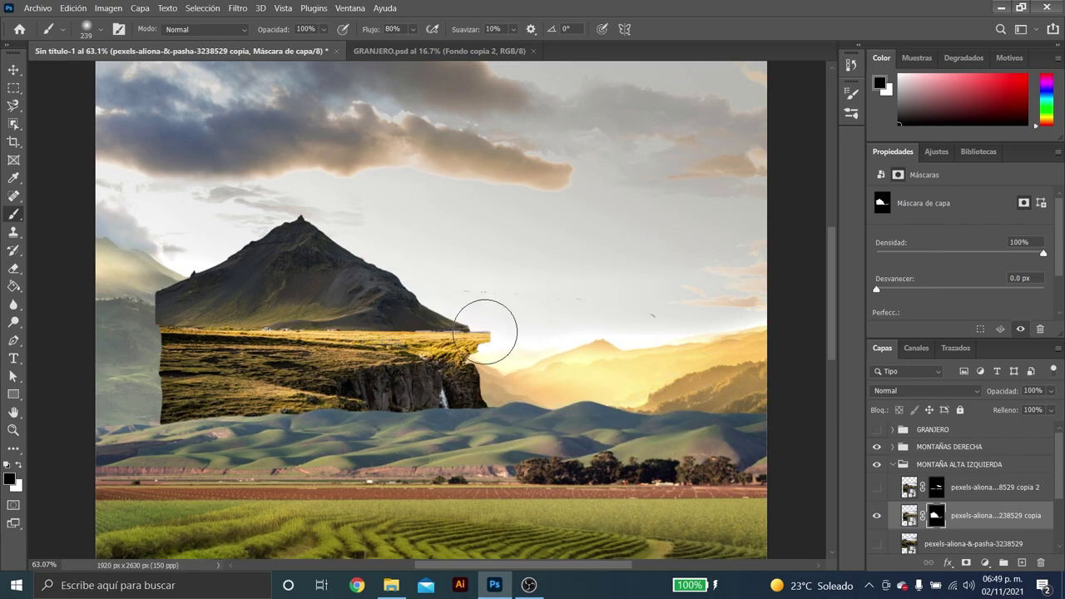
key(bracketleft)
key(bracketleft)
drag(516, 393, 166, 391)
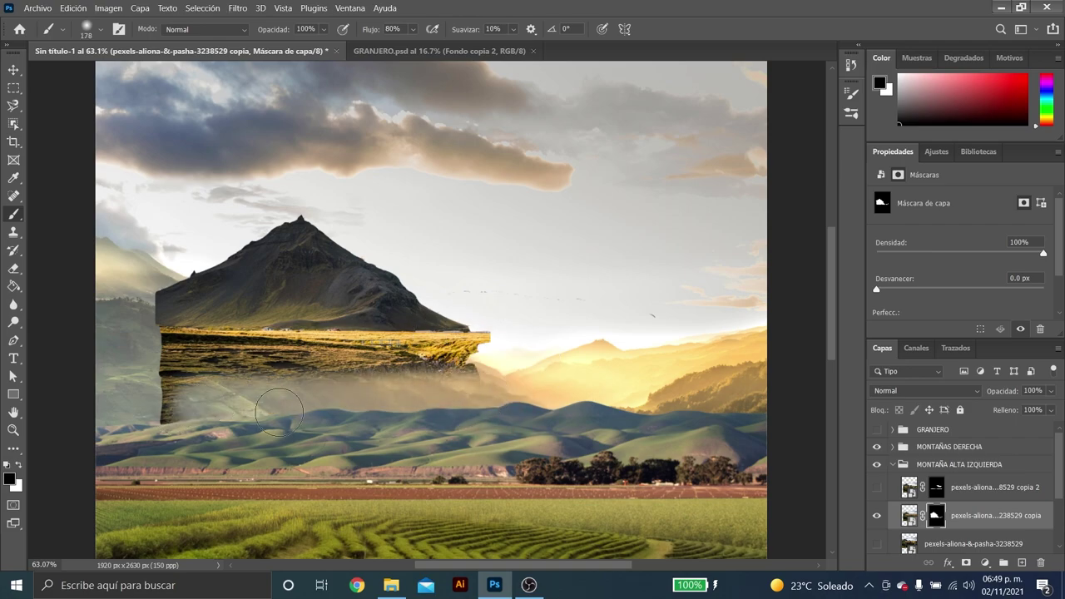
mouse_move(491, 379)
mouse_down()
mouse_move(179, 366)
mouse_move(416, 357)
mouse_move(442, 361)
mouse_move(98, 367)
mouse_up()
Move the mountain layer down-left onto the hills and view the whole composite.
key(v)
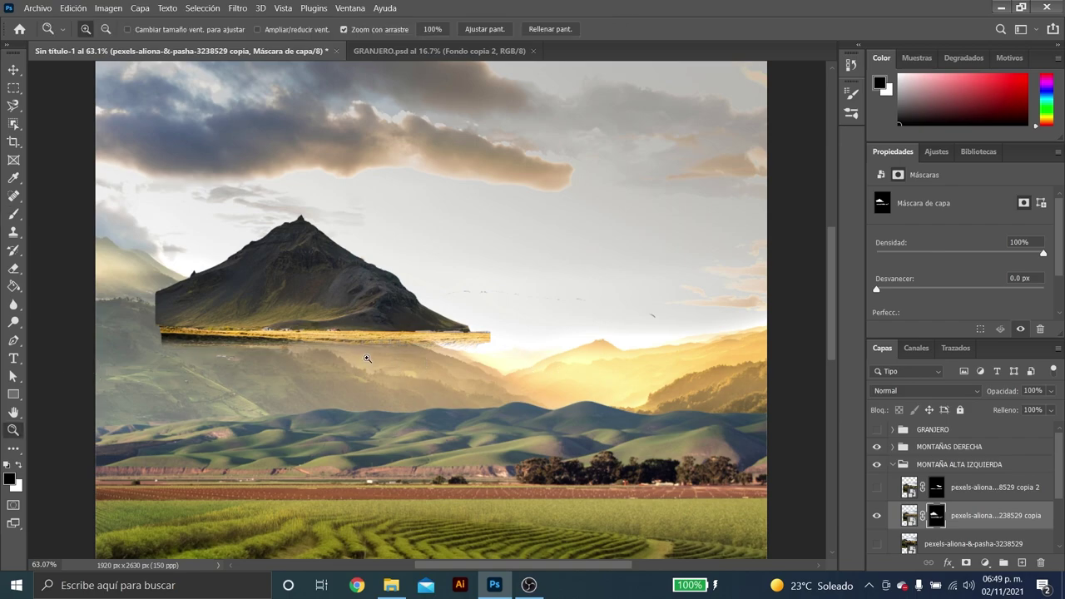
scroll(365, 357, down, 4)
drag(337, 326, 308, 378)
key(b)
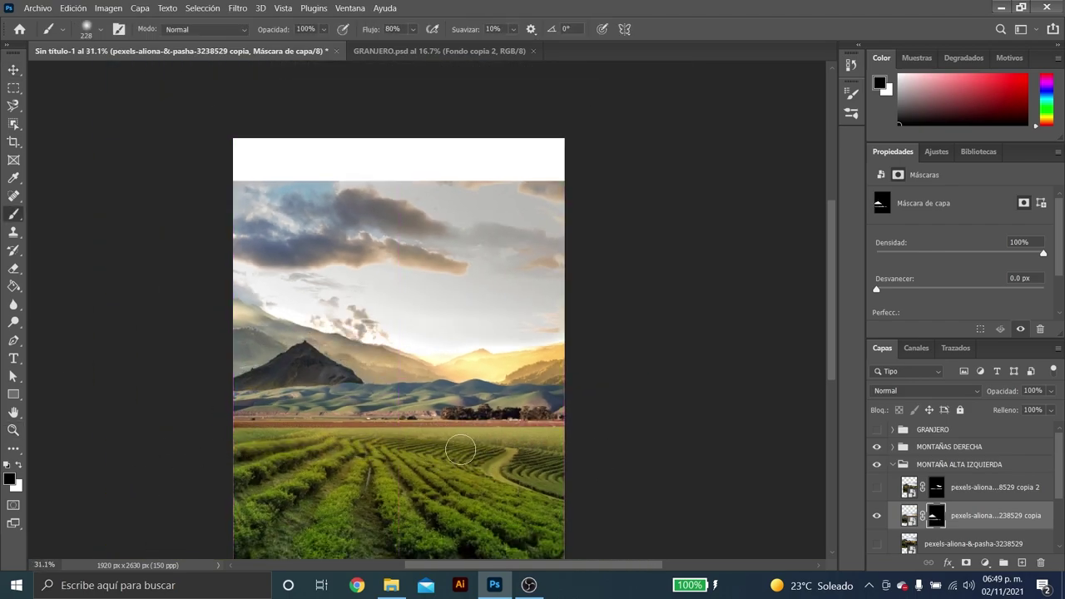
key(z)
mouse_move(357, 384)
mouse_down()
mouse_move(338, 389)
mouse_move(363, 355)
mouse_up()
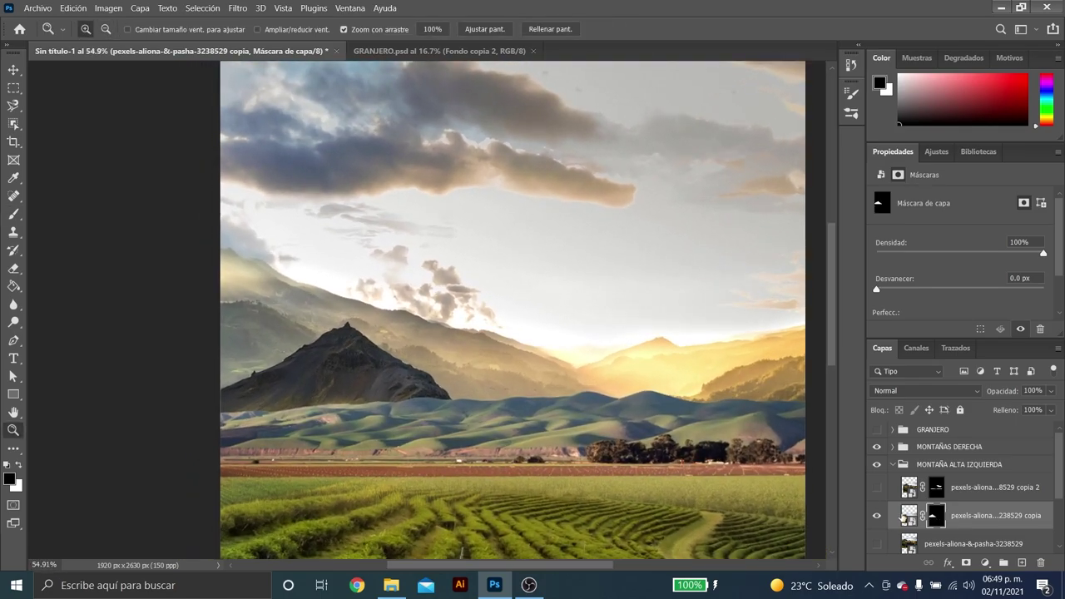
Scale the dark mountain layer up to 2140×1424 px and shift it slightly lower.
click(909, 516)
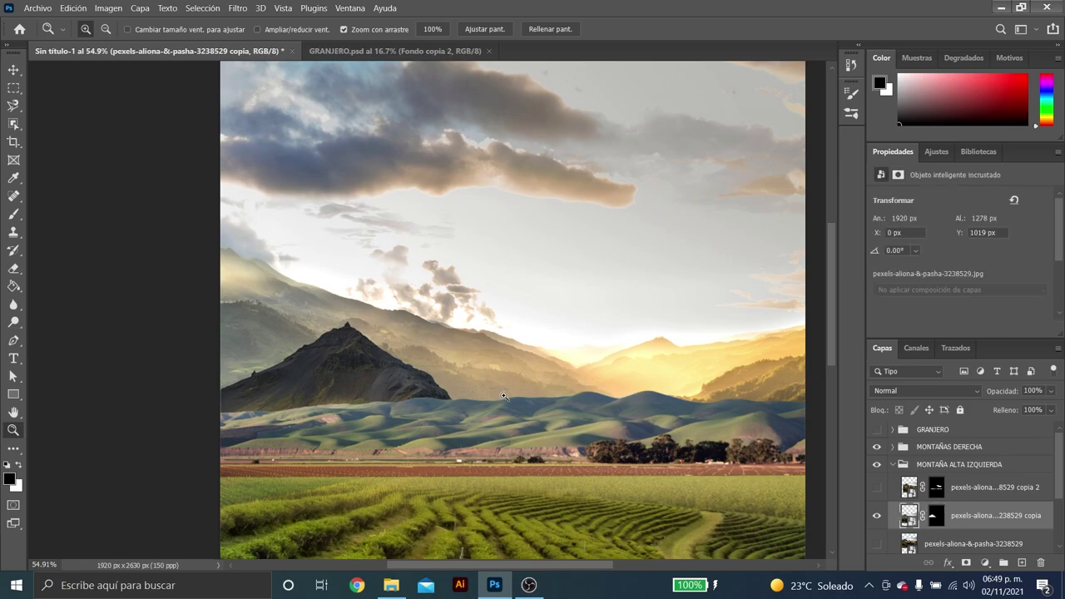
alt+click(384, 351)
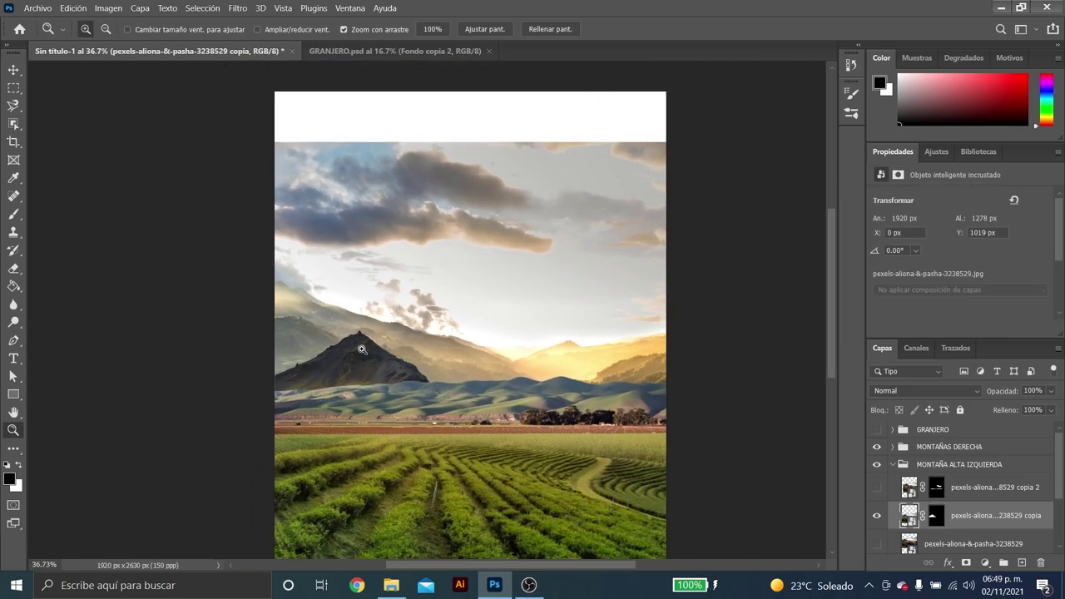
mouse_move(330, 353)
mouse_down()
mouse_move(393, 370)
mouse_move(351, 366)
mouse_up()
key(v)
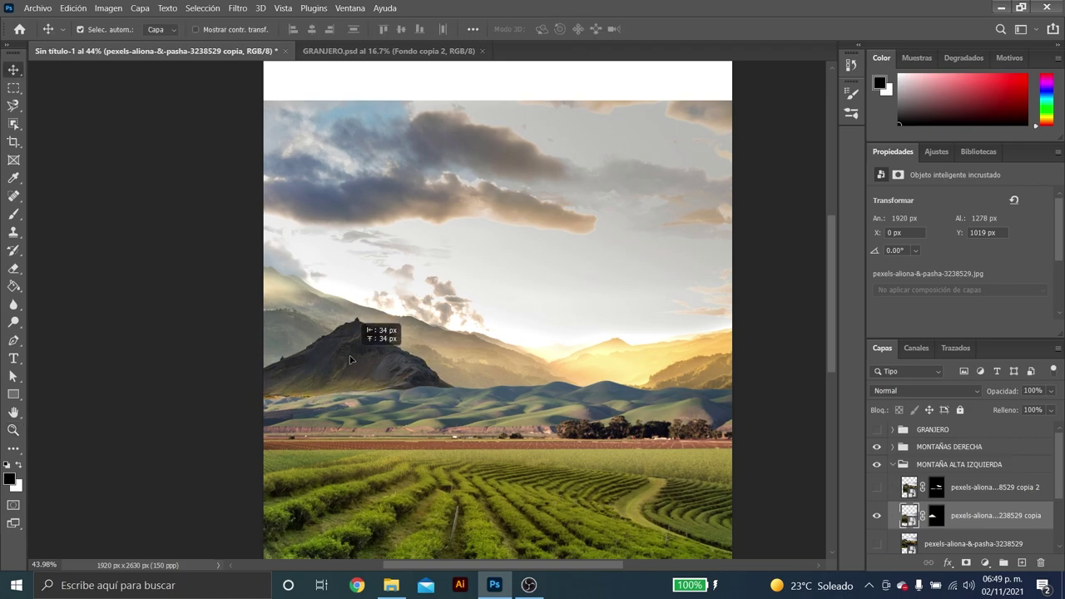
alt+click(376, 364)
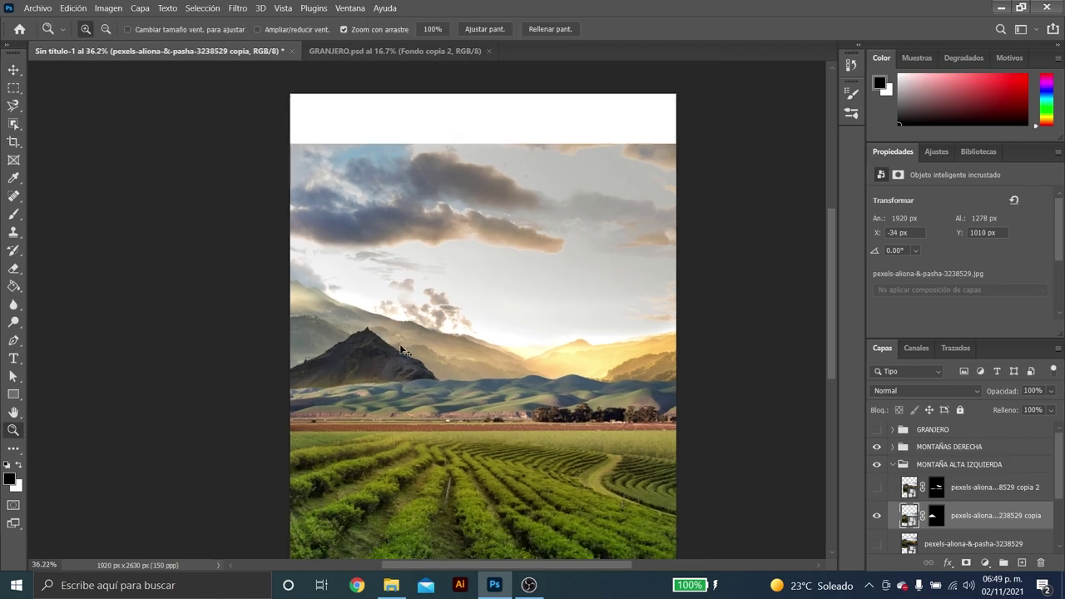
key(ctrl+t)
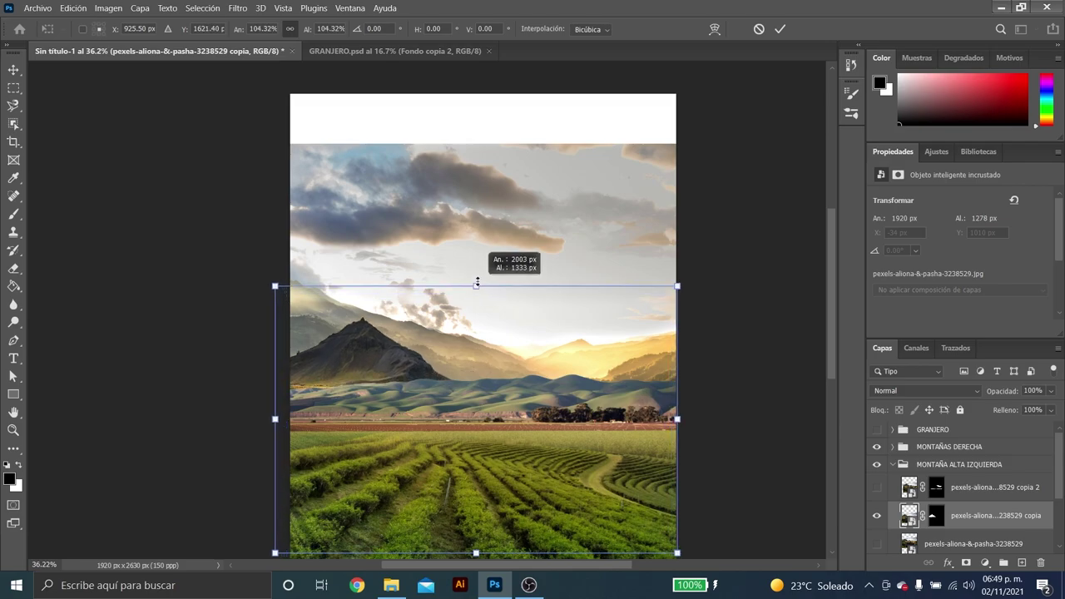
drag(476, 297, 478, 267)
drag(406, 348, 409, 376)
key(Return)
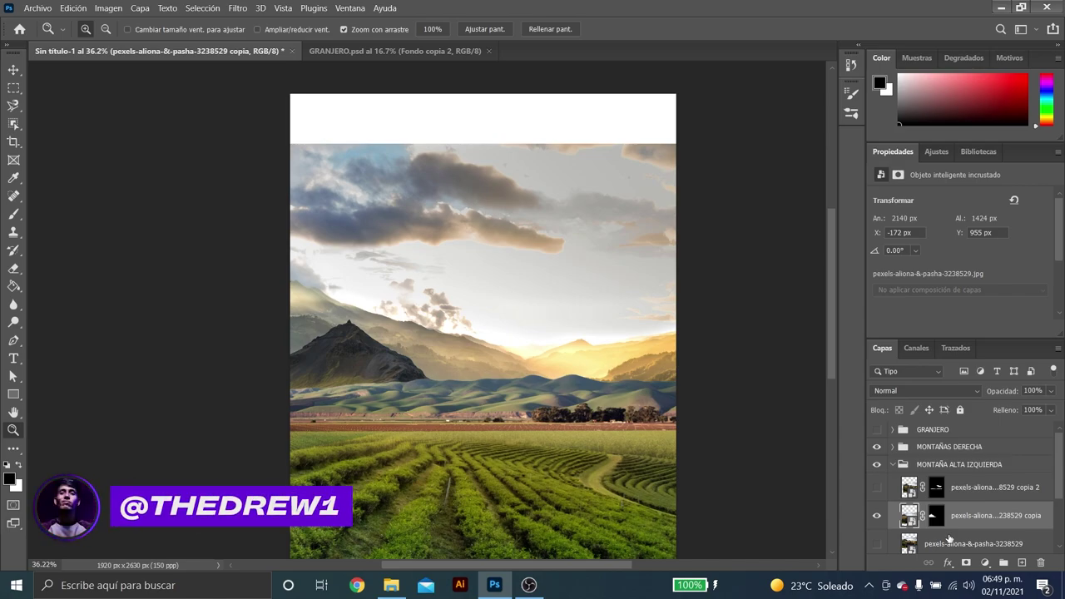
Rename the two mountain layers to MONTAÑA 1 and MONTAÑA 2.
double_click(978, 516)
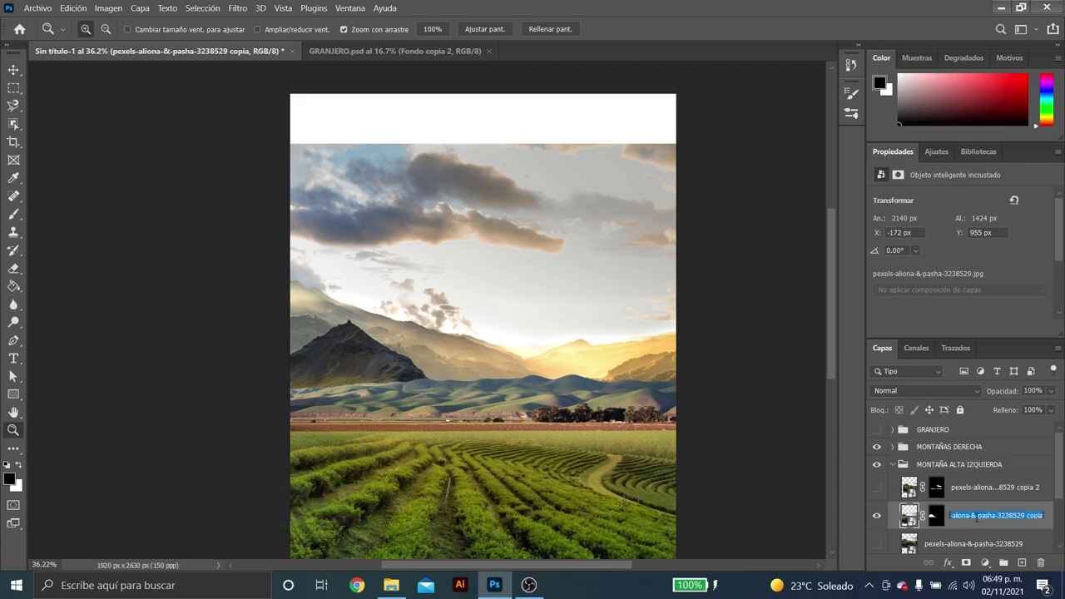
text(MONTAÑA)
text(1)
key(Return)
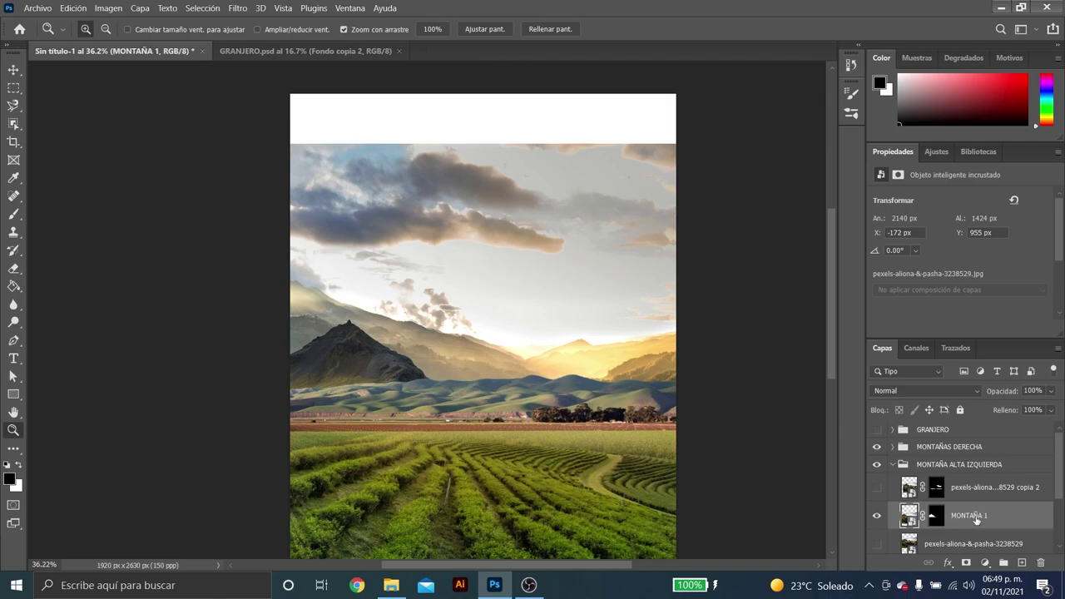
double_click(977, 489)
text(MONTAÑA)
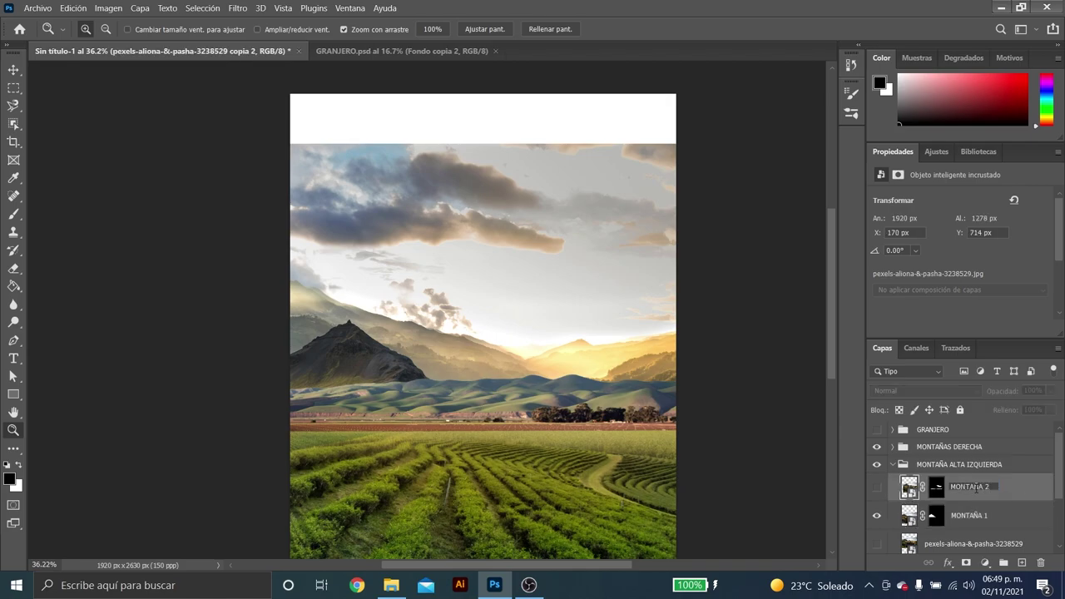
key(Return)
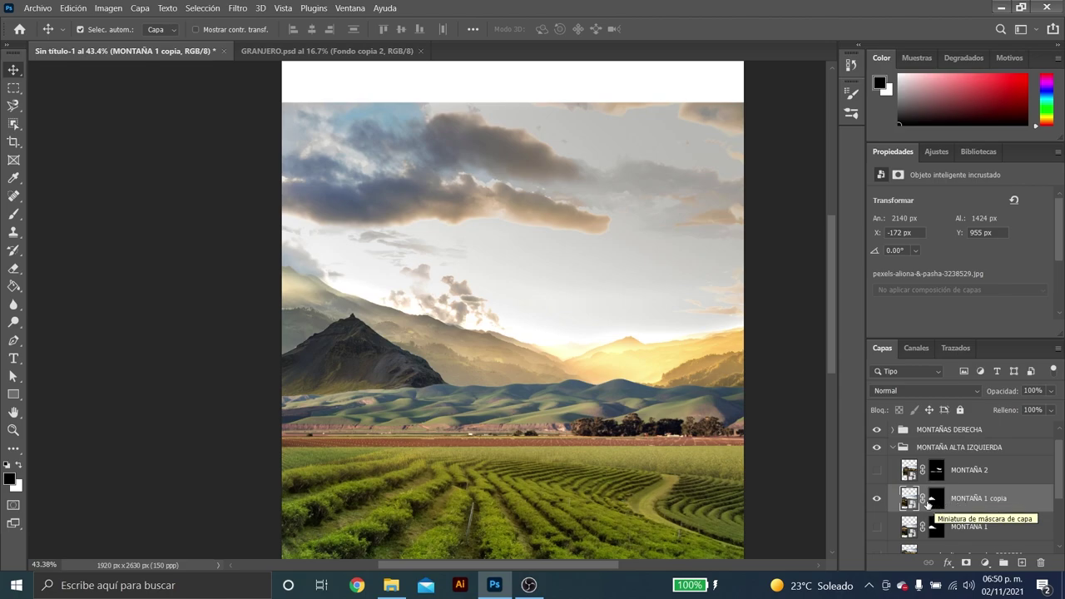
Convert MONTAÑA 1 copia to a smart object, then undo the conversion.
right_click(1029, 502)
click(1037, 505)
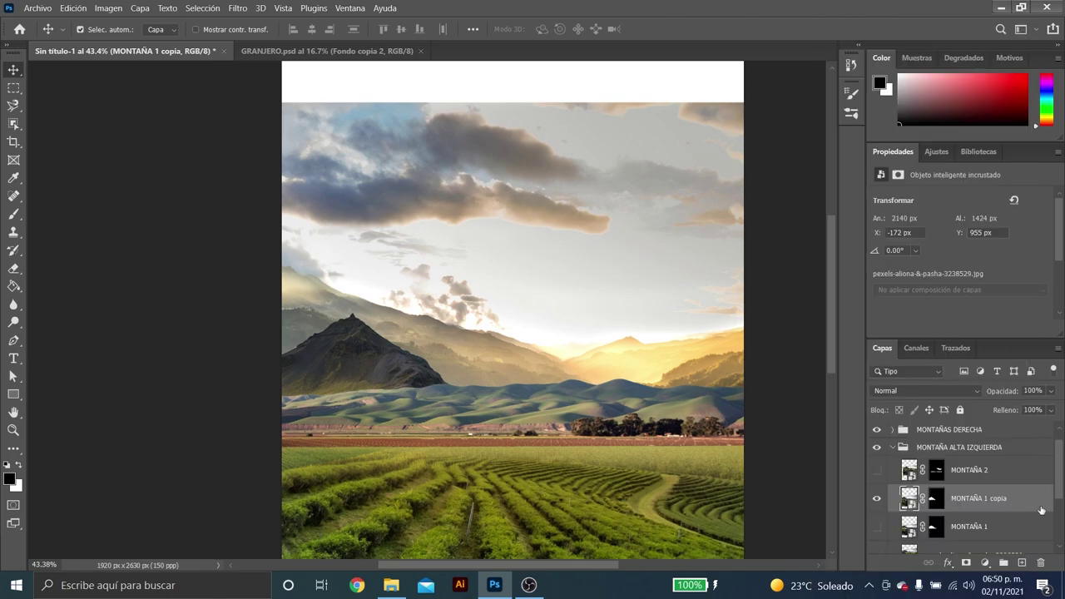
right_click(1040, 507)
click(919, 131)
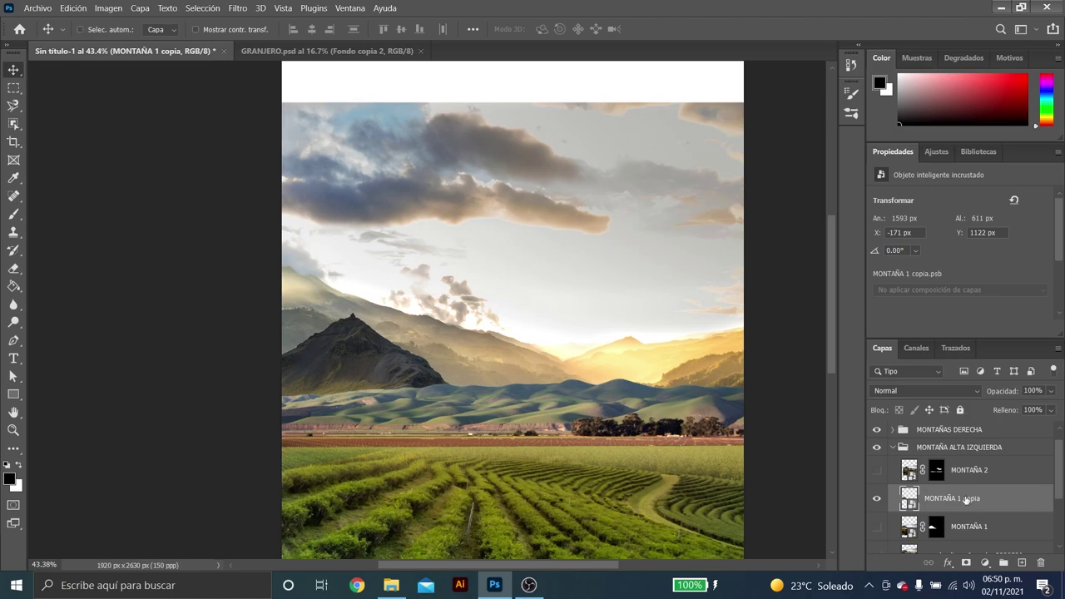
key(ctrl+z)
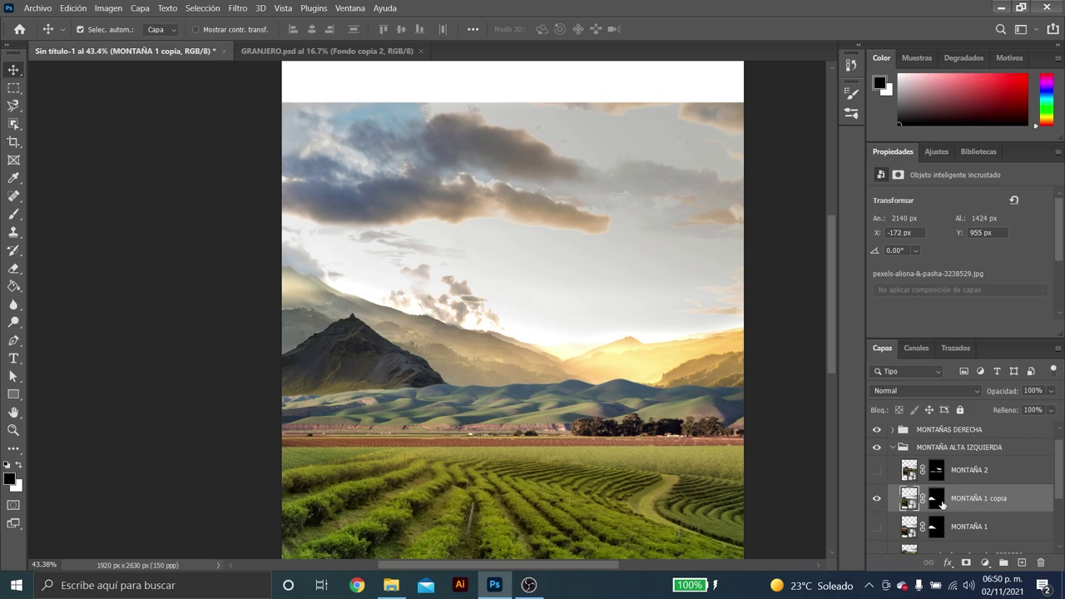
Dismiss the unsupported-warp warning and convert MONTAÑA 1 copia into a smart object.
key(ctrl+t)
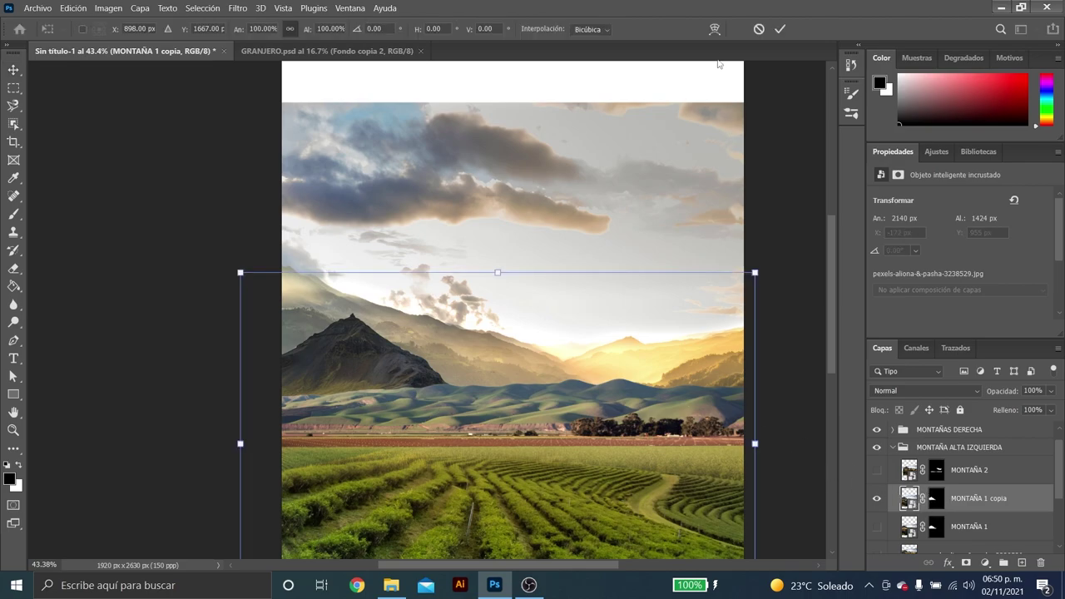
click(715, 29)
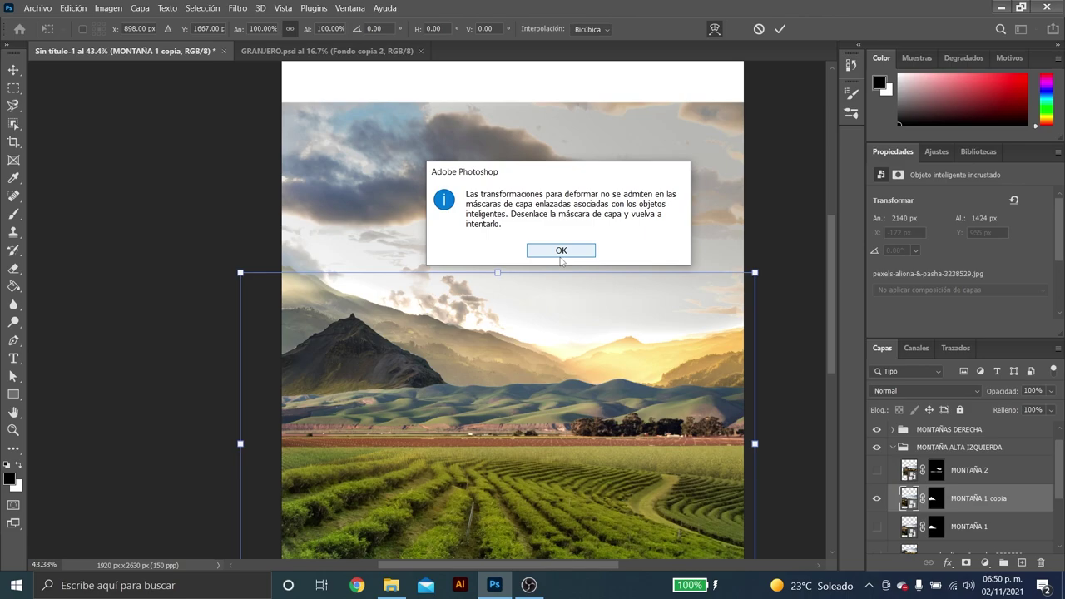
click(561, 256)
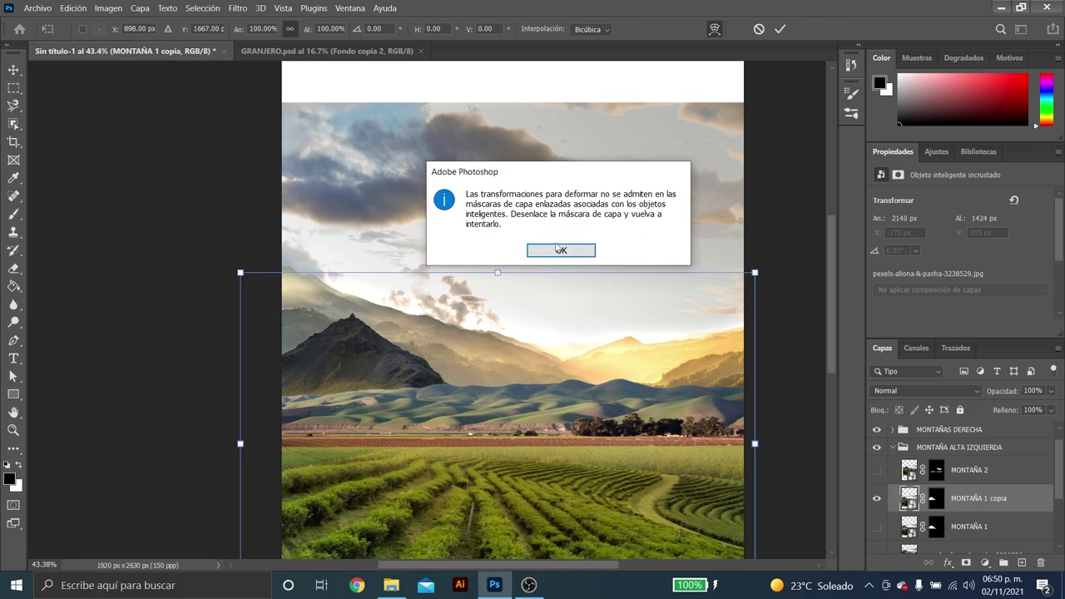
click(779, 29)
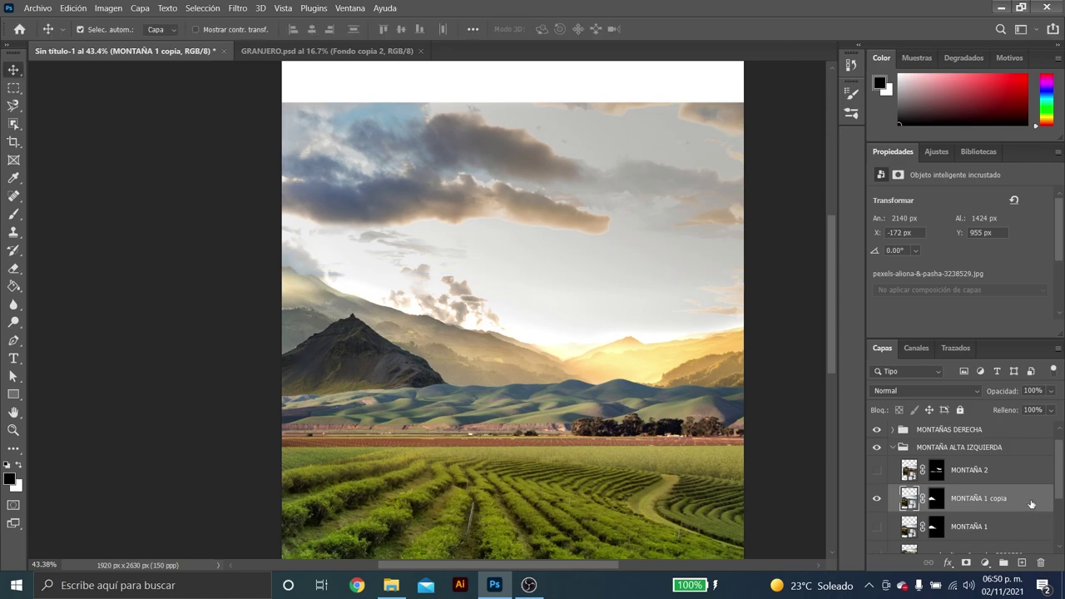
right_click(1031, 505)
click(932, 130)
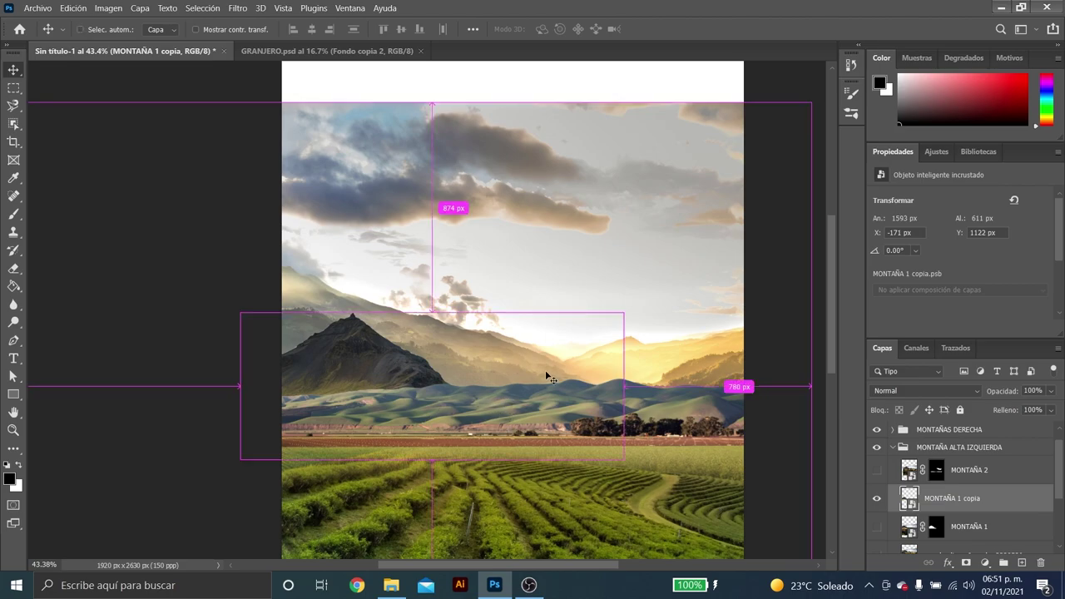
Warp the MONTAÑA 1 copia smart object, raising the peak, shifting it left, lowering the top-right.
key(ctrl+t)
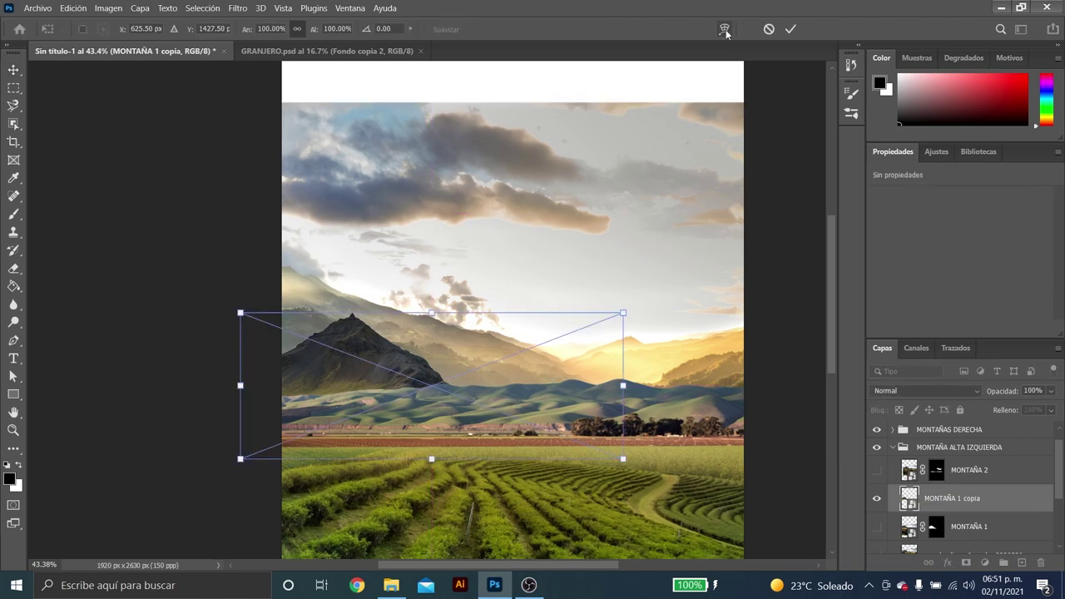
click(724, 30)
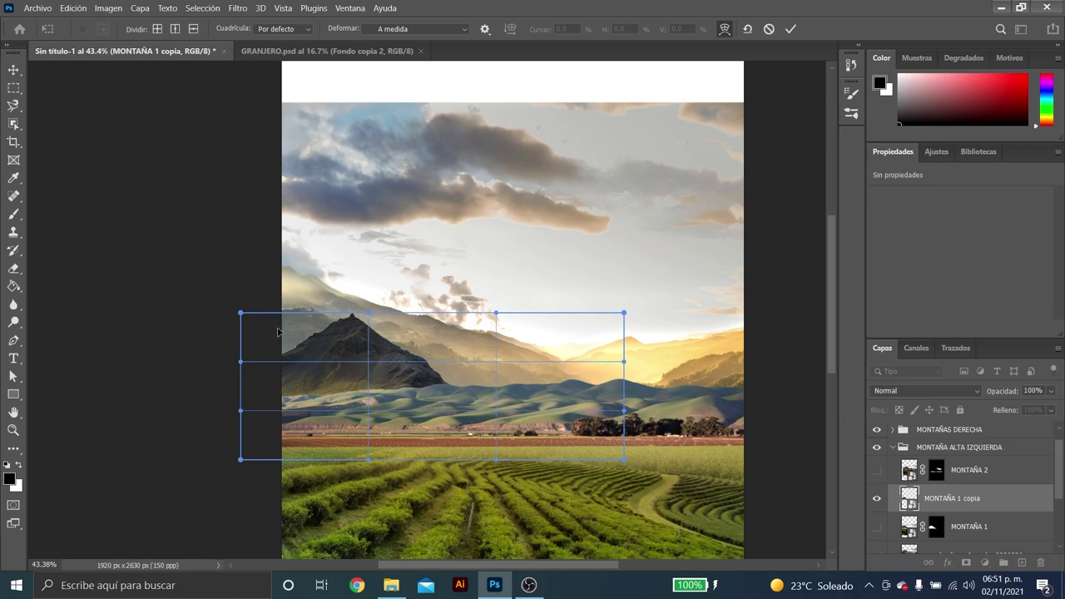
scroll(242, 314, down, 2)
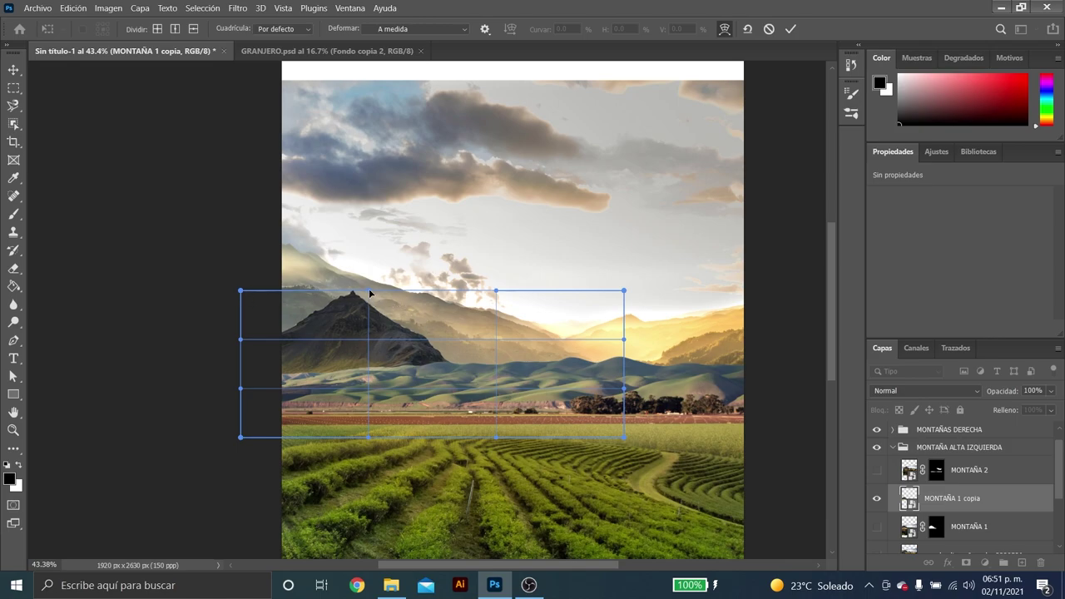
drag(371, 292, 399, 247)
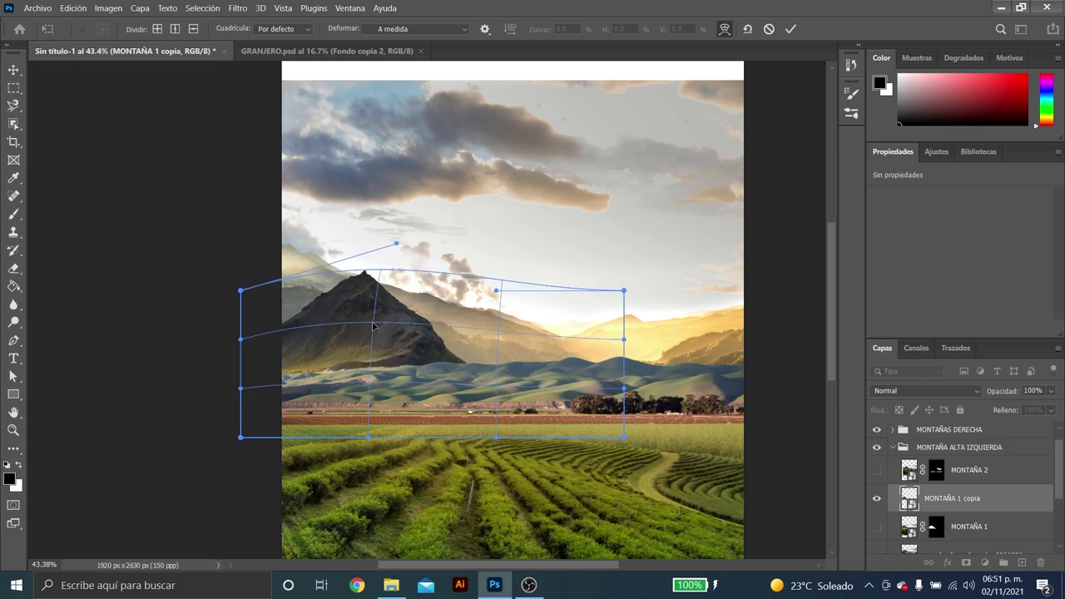
drag(296, 426, 278, 441)
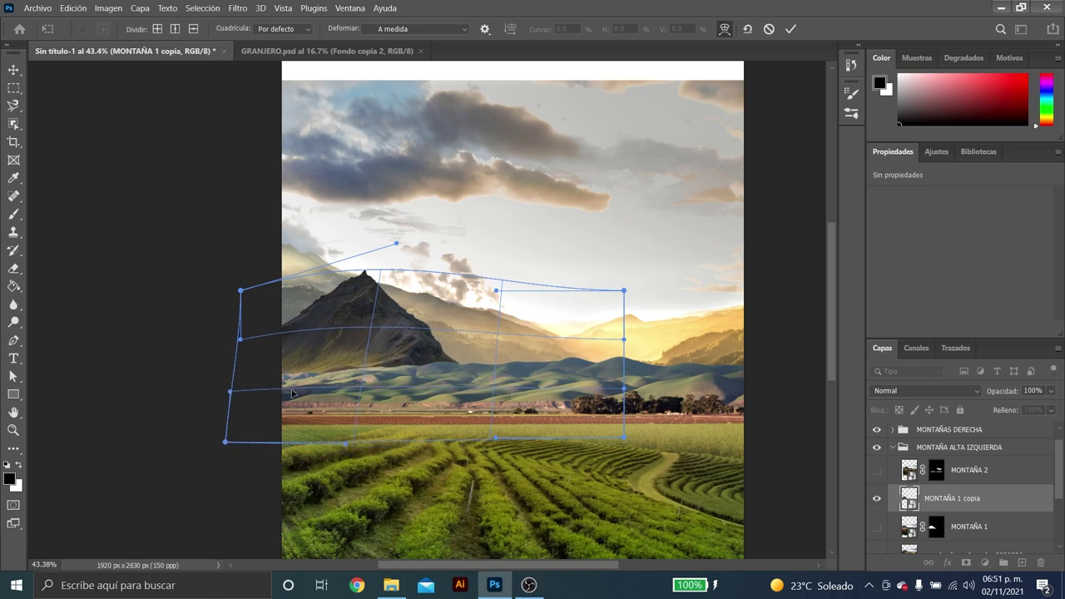
drag(341, 311, 321, 313)
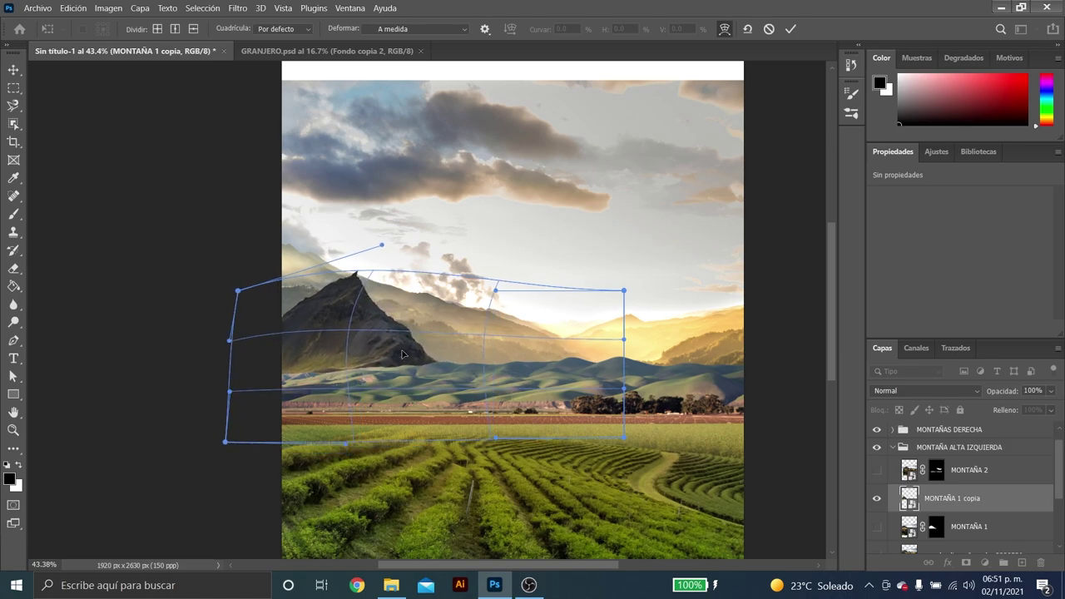
drag(624, 291, 612, 307)
drag(381, 245, 383, 253)
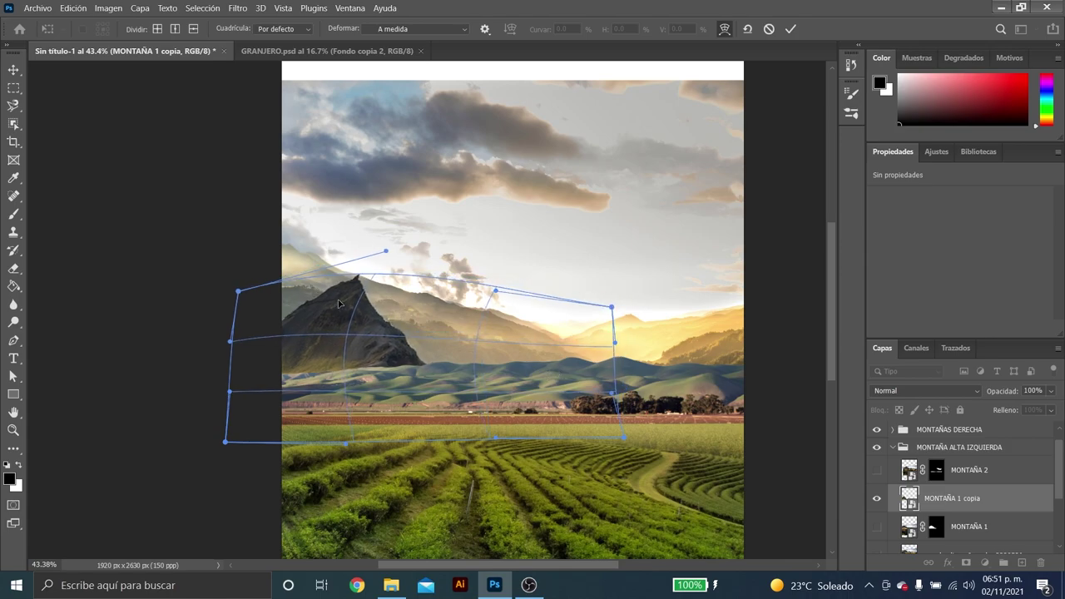
key(Return)
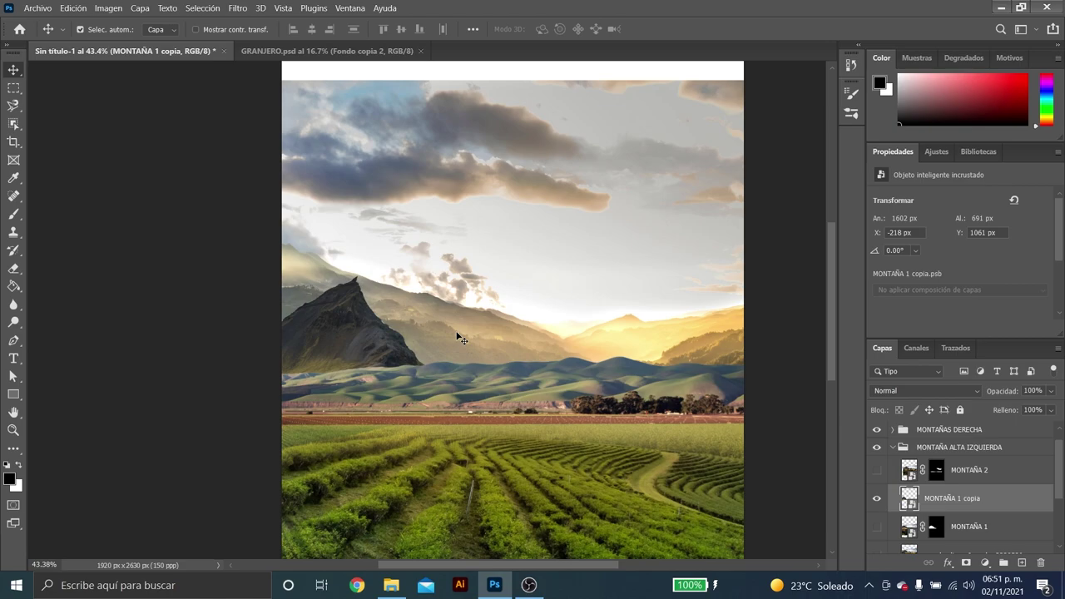
Apply a second warp stretching the mountain's left side outward, then nudge the background photo.
key(ctrl+t)
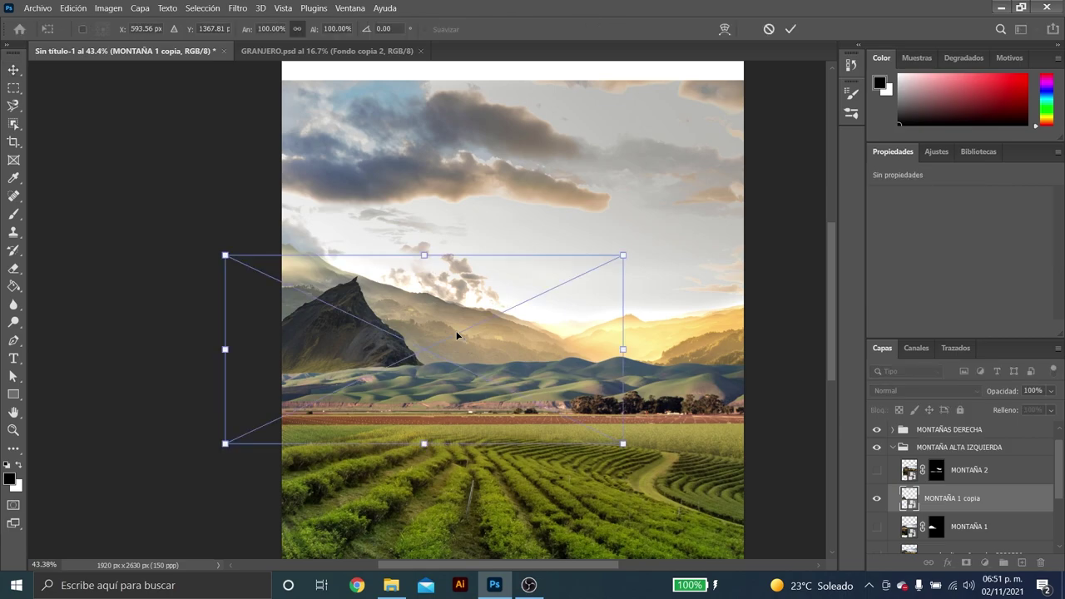
click(725, 29)
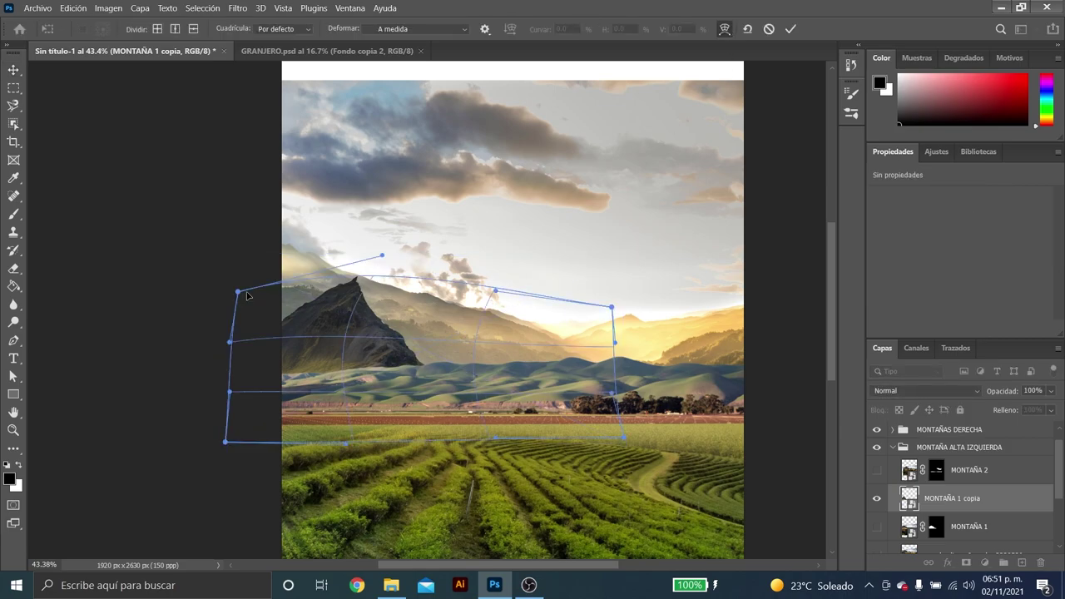
drag(239, 293, 233, 268)
drag(225, 442, 78, 512)
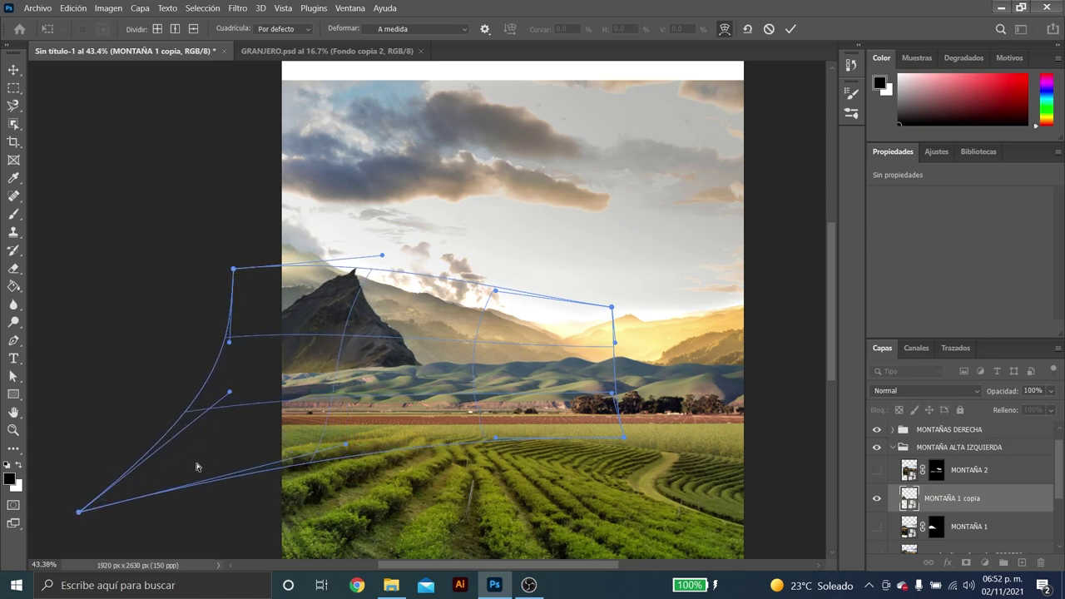
drag(320, 374, 317, 363)
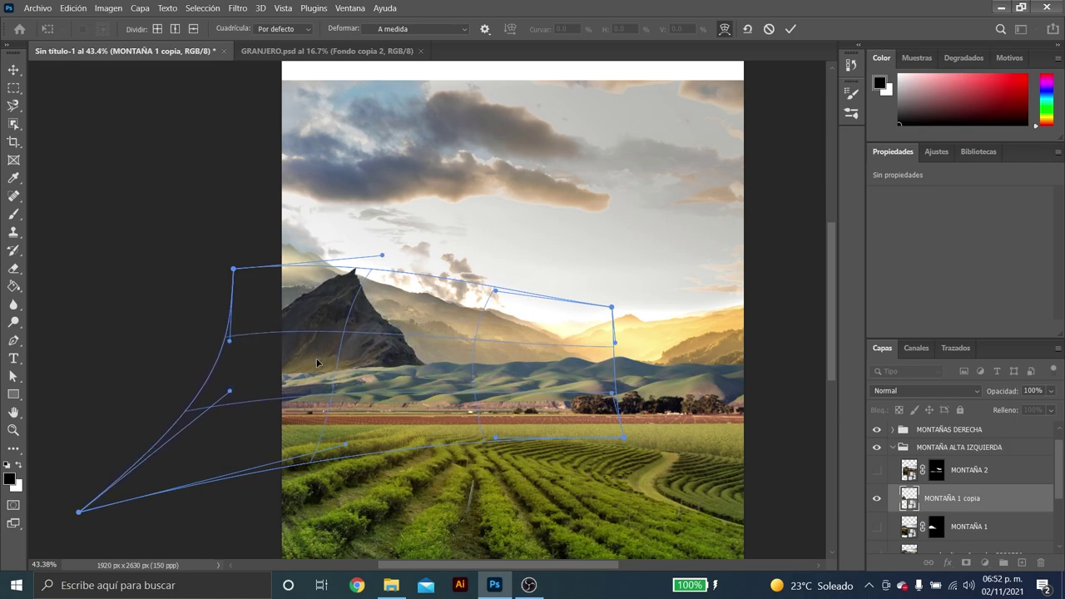
key(Return)
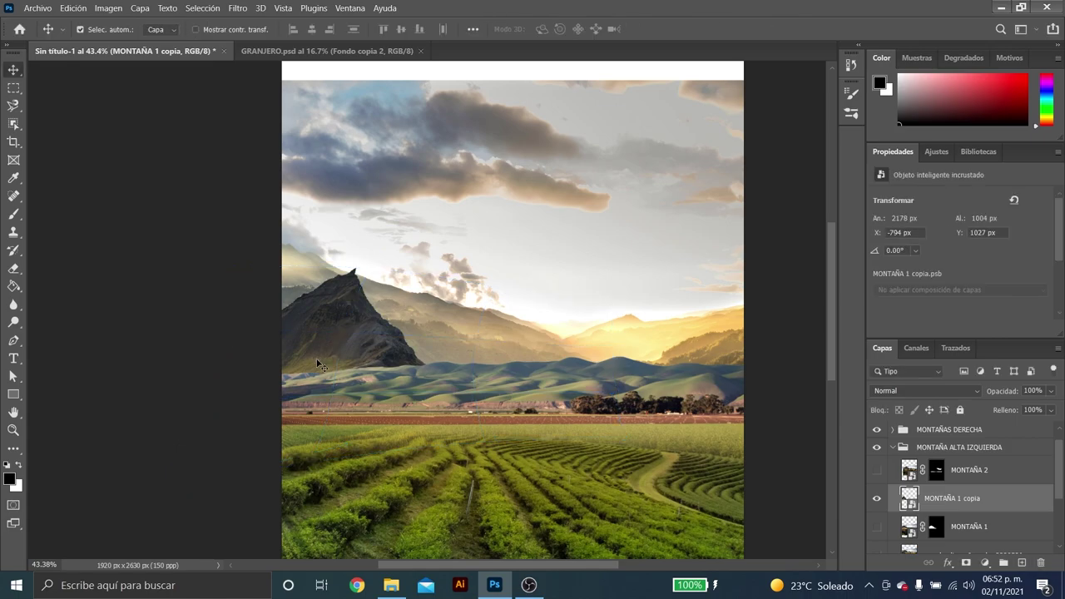
drag(482, 333, 483, 328)
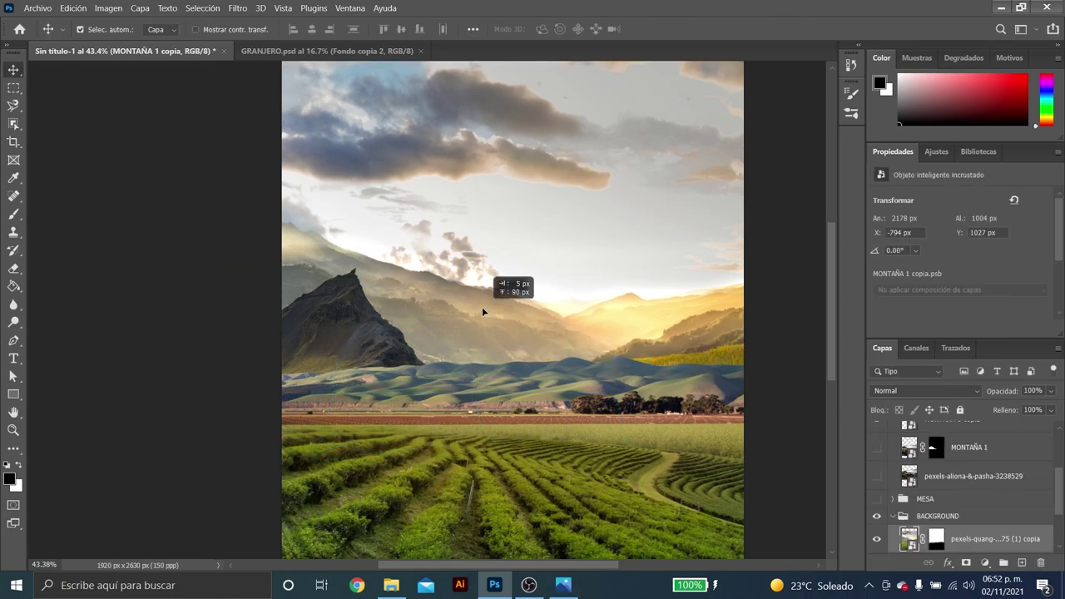
Lower the dark peak slightly and select the background landscape photo layer.
mouse_move(359, 326)
mouse_down()
mouse_move(363, 350)
mouse_move(357, 338)
mouse_move(374, 331)
mouse_up()
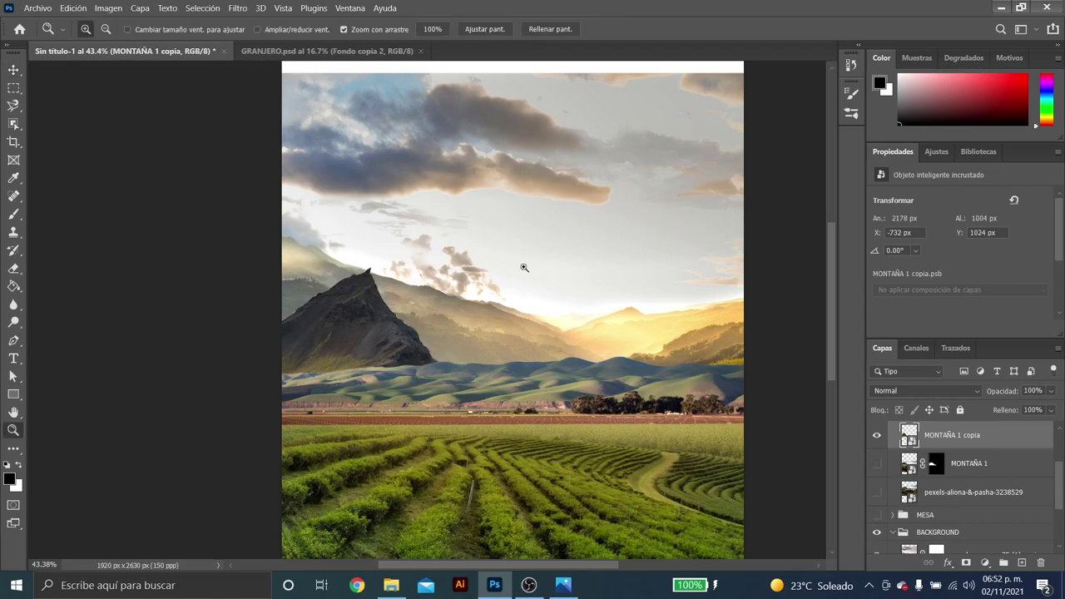
scroll(518, 267, down, 2)
click(629, 322)
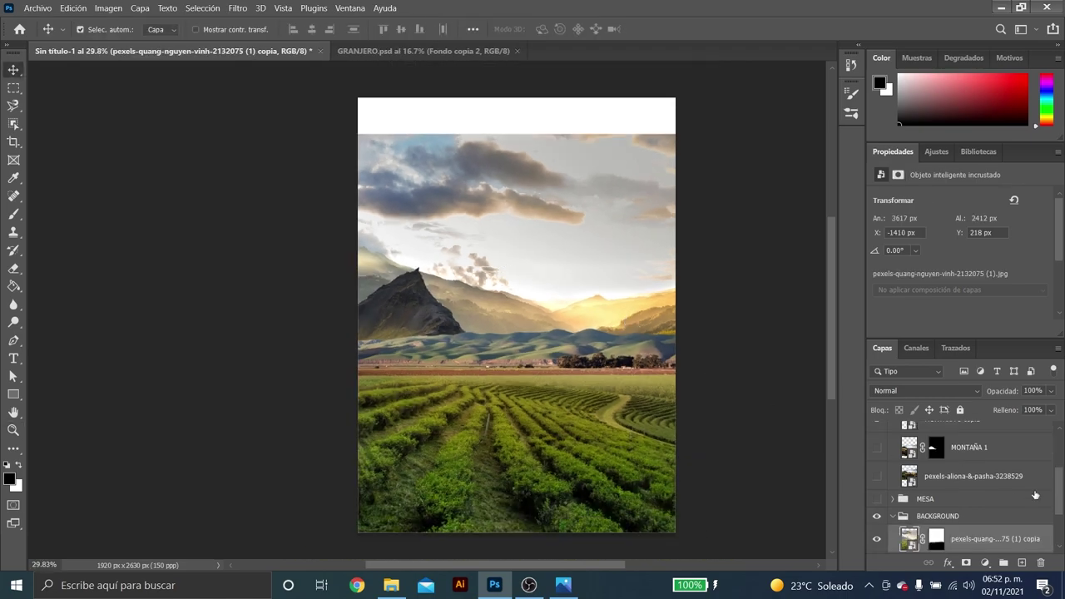
click(877, 517)
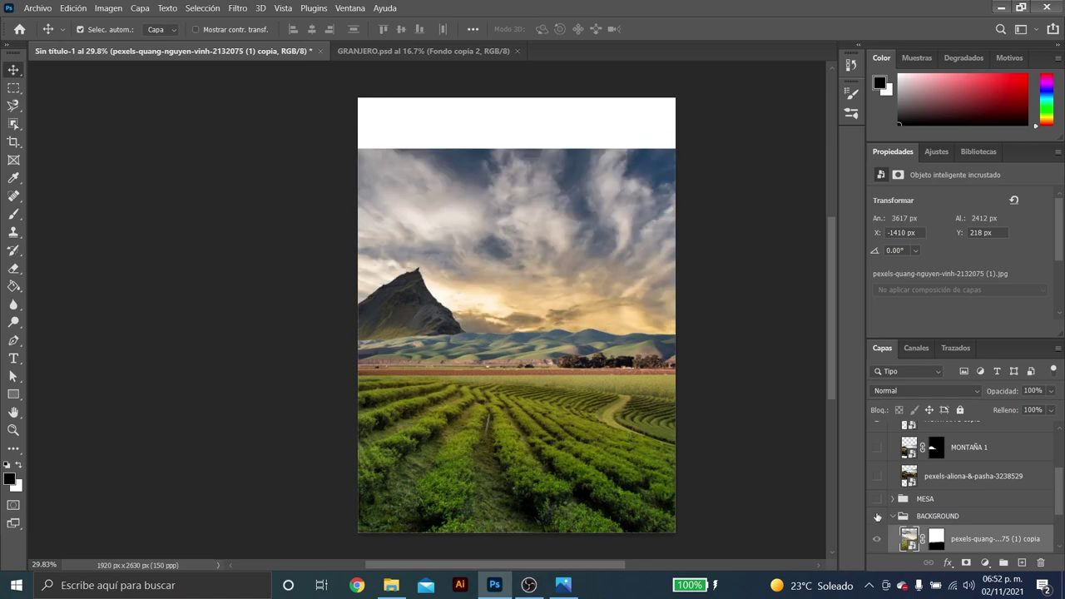
key(z)
scroll(662, 360, down, 2)
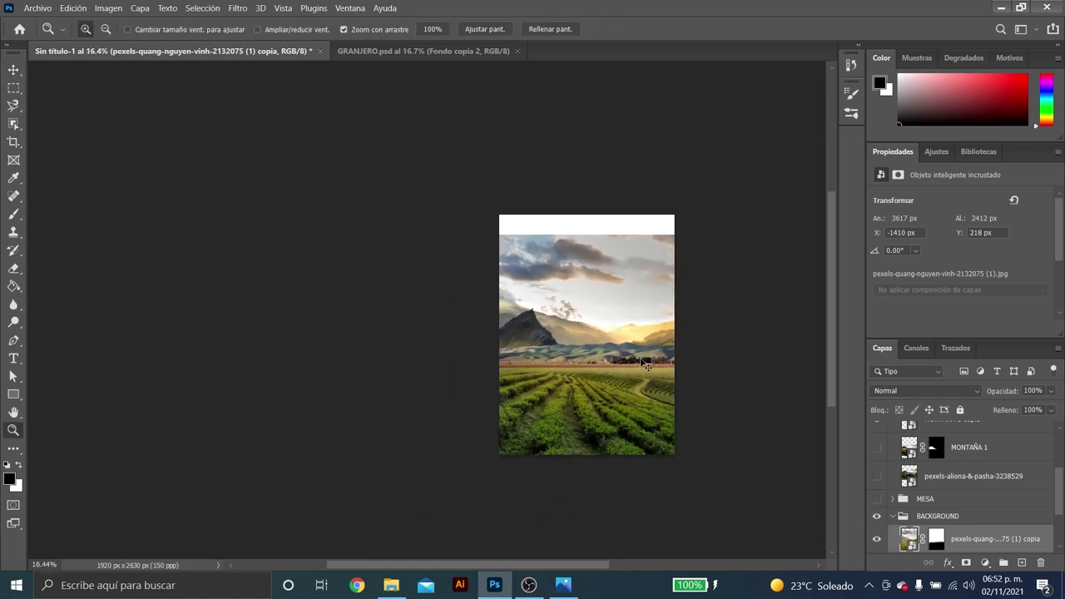
Scale the background landscape photo up to about 122% and shift it down.
key(ctrl+t)
drag(534, 235, 533, 207)
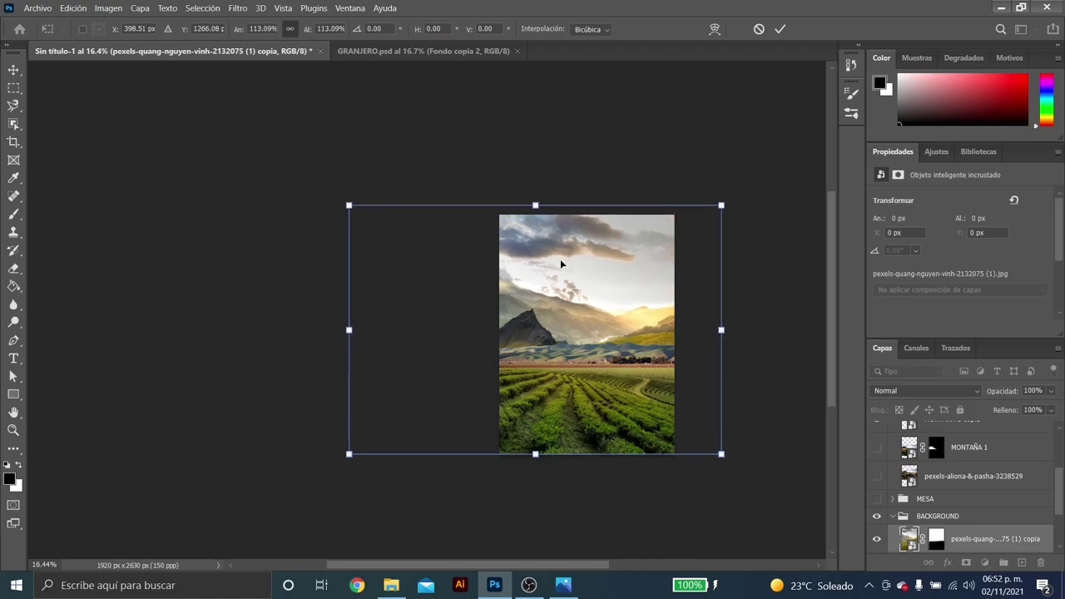
mouse_move(561, 261)
mouse_down()
mouse_move(555, 280)
mouse_move(553, 268)
mouse_up()
drag(530, 217, 531, 198)
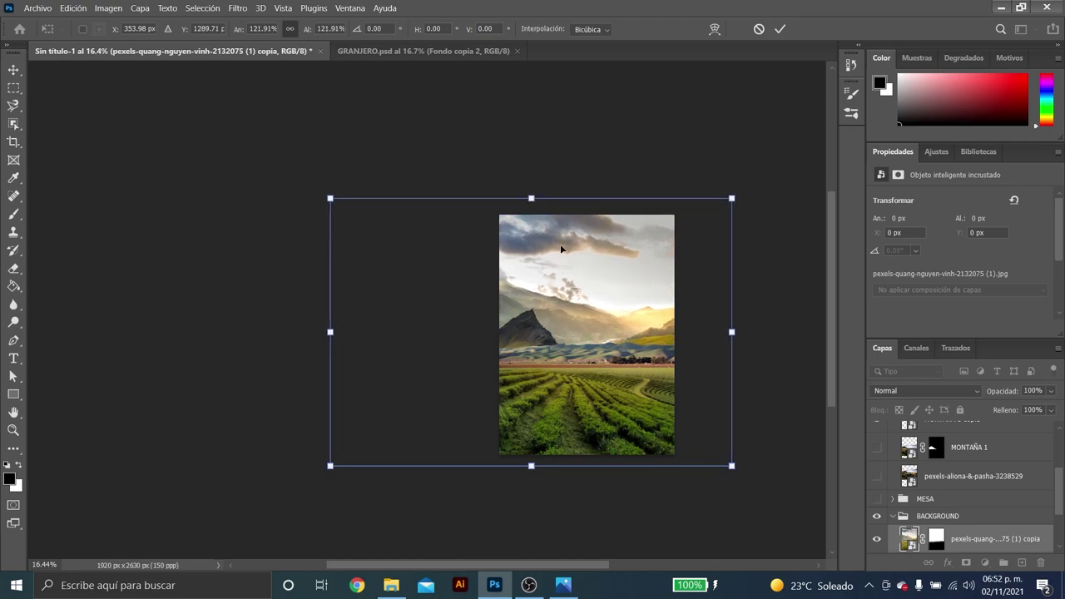
drag(561, 248, 564, 265)
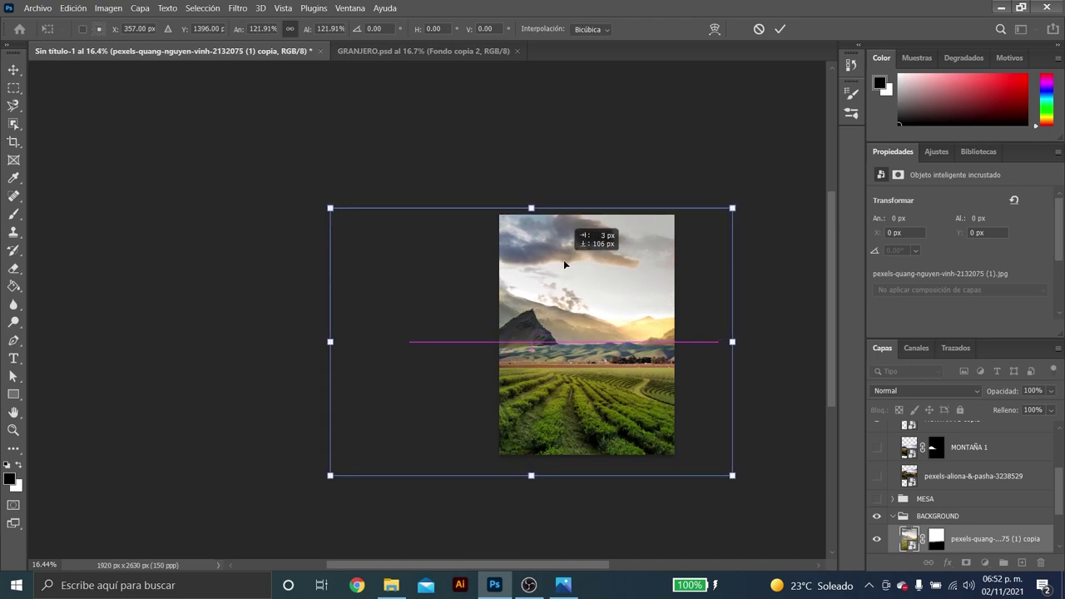
key(Return)
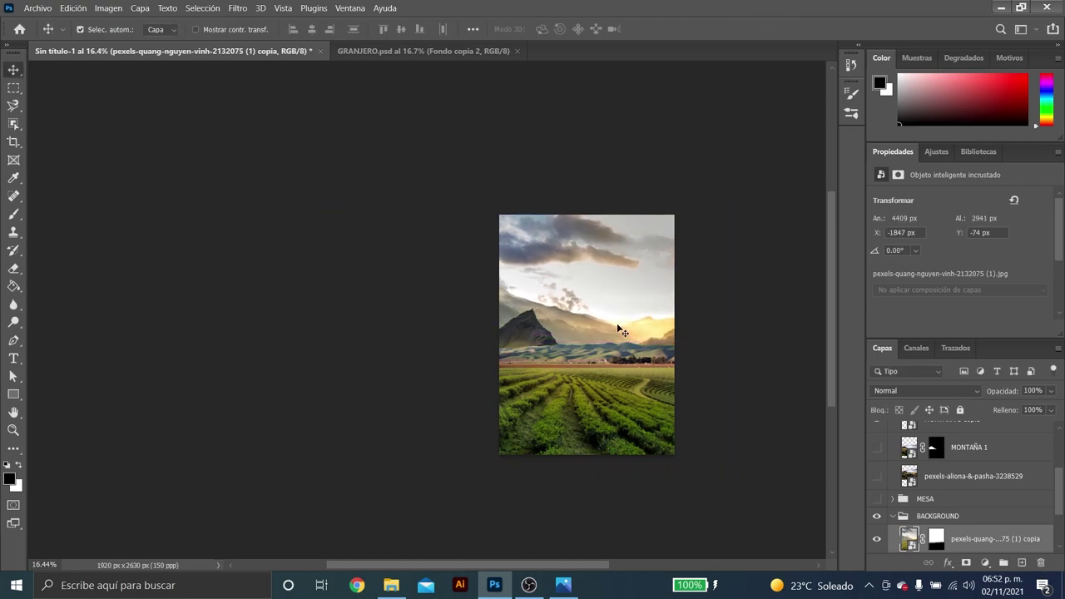
Zoom in to inspect the peak's masked edge, then view the whole composition.
key(z)
drag(622, 331, 641, 309)
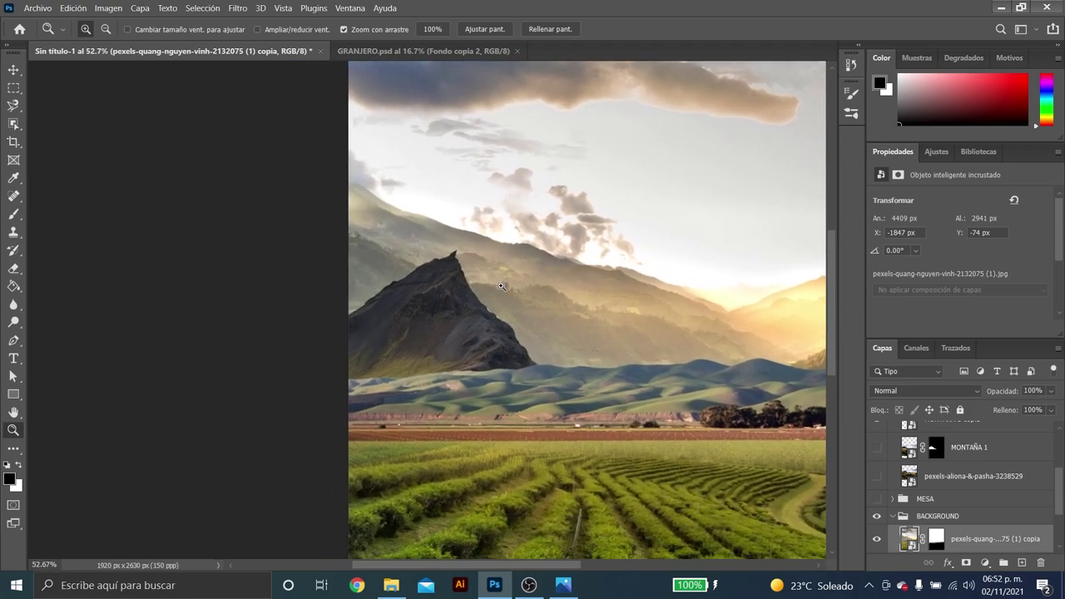
mouse_move(500, 286)
mouse_down()
mouse_move(474, 244)
mouse_move(472, 271)
mouse_up()
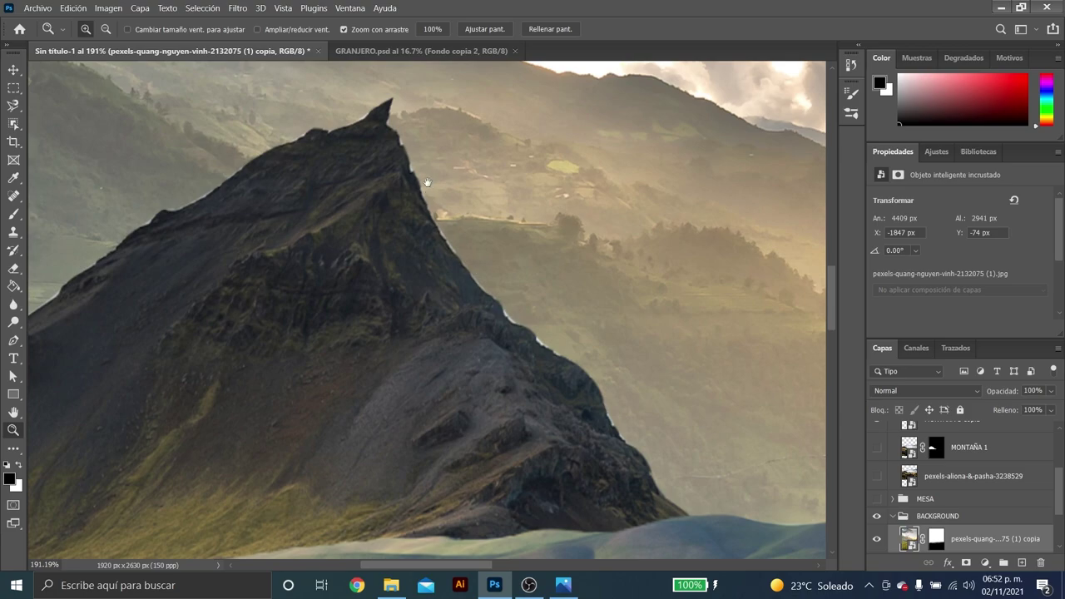
drag(427, 183, 667, 246)
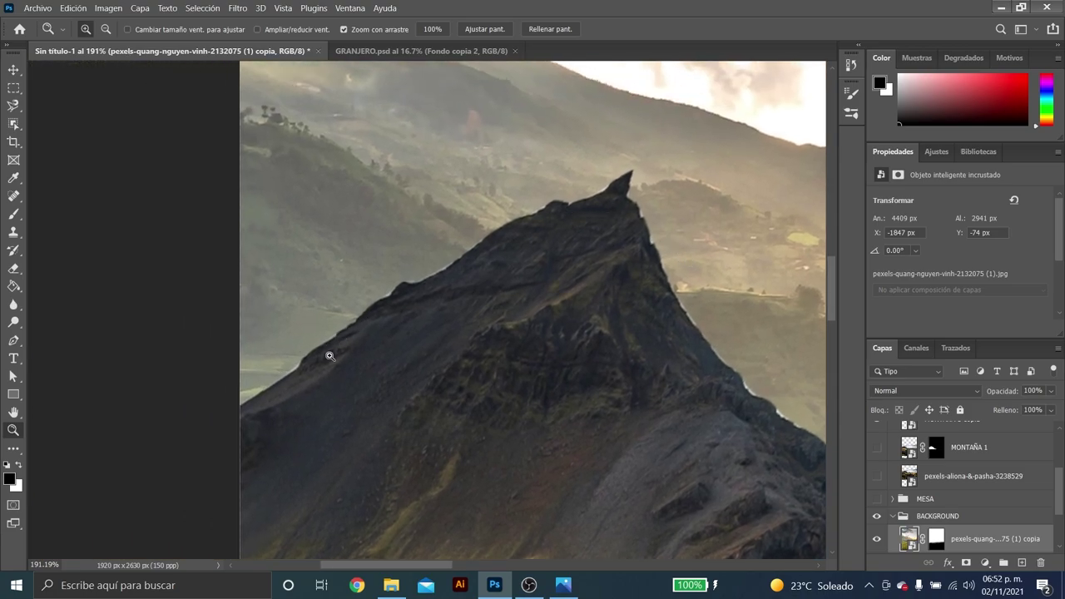
scroll(471, 347, down, 3)
scroll(565, 381, down, 3)
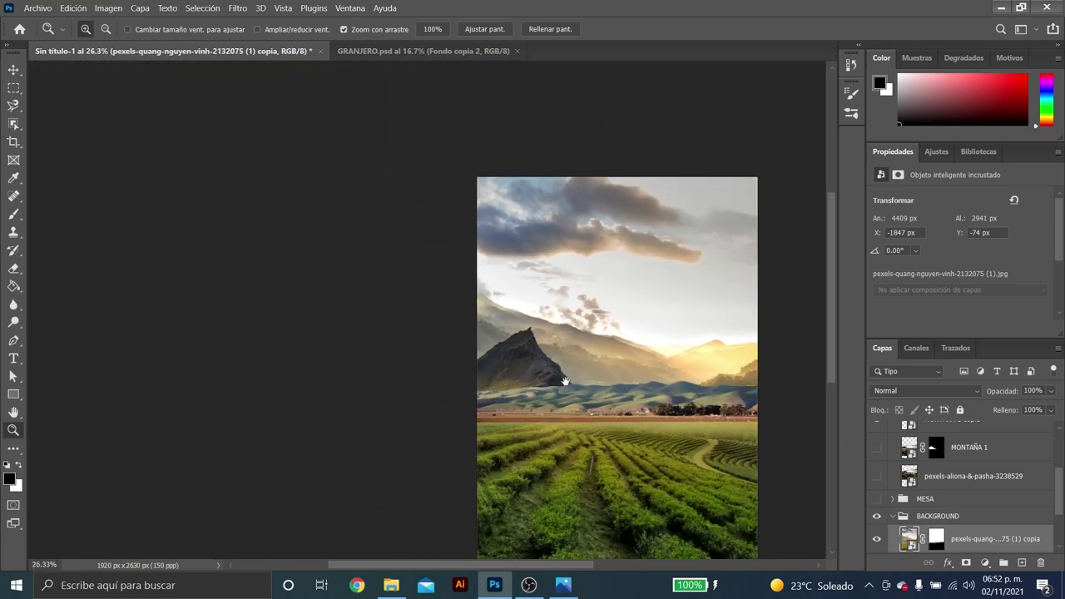
drag(565, 381, 502, 382)
scroll(540, 371, up, 1)
Nudge the MONTAÑA 1 copia mountain a pixel or two into alignment.
scroll(474, 364, up, 4)
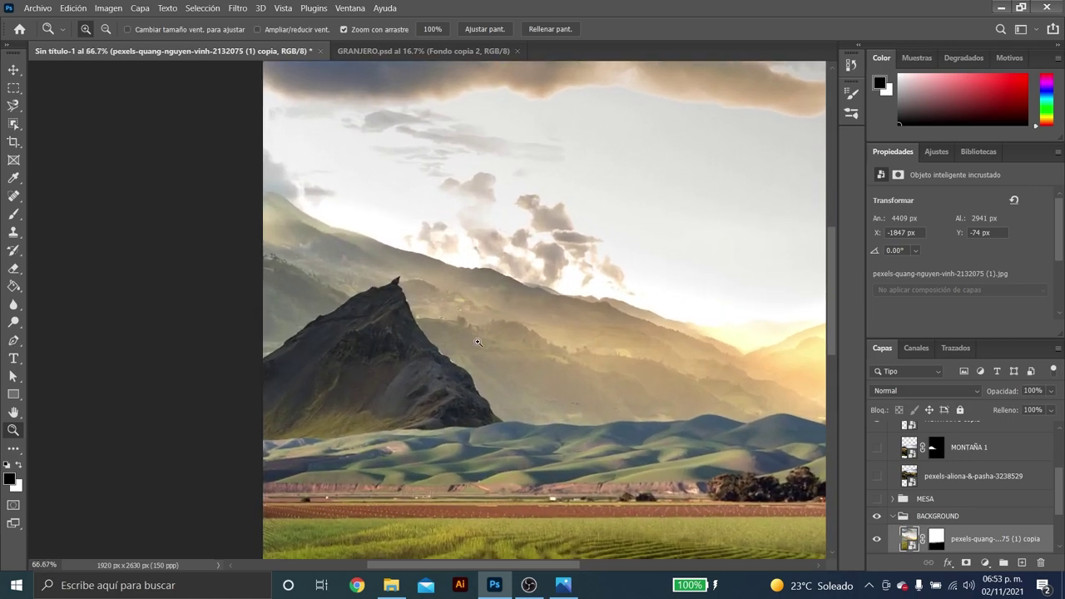
key(v)
click(640, 408)
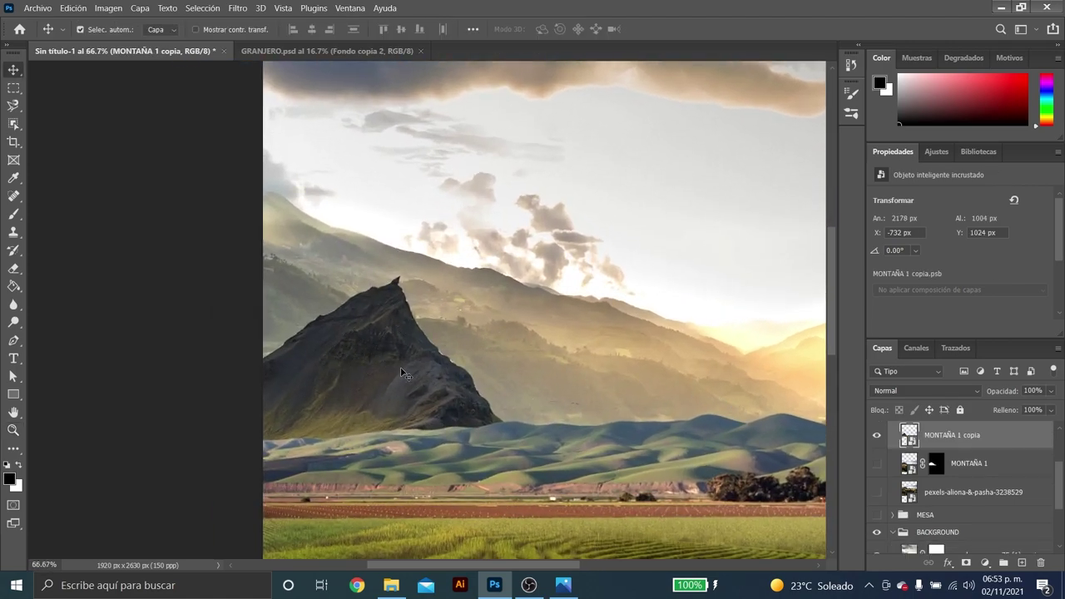
drag(396, 377, 399, 369)
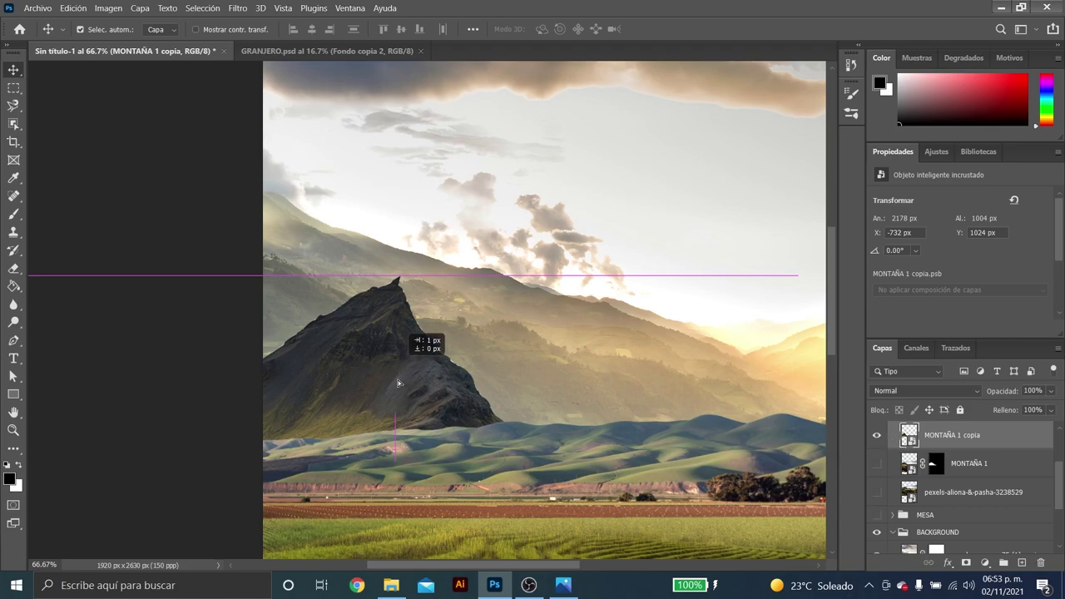
drag(432, 391, 427, 384)
Show the MONTAÑA 2 ridge layer and duplicate it as MONTAÑA 2 copia.
scroll(932, 503, up, 1)
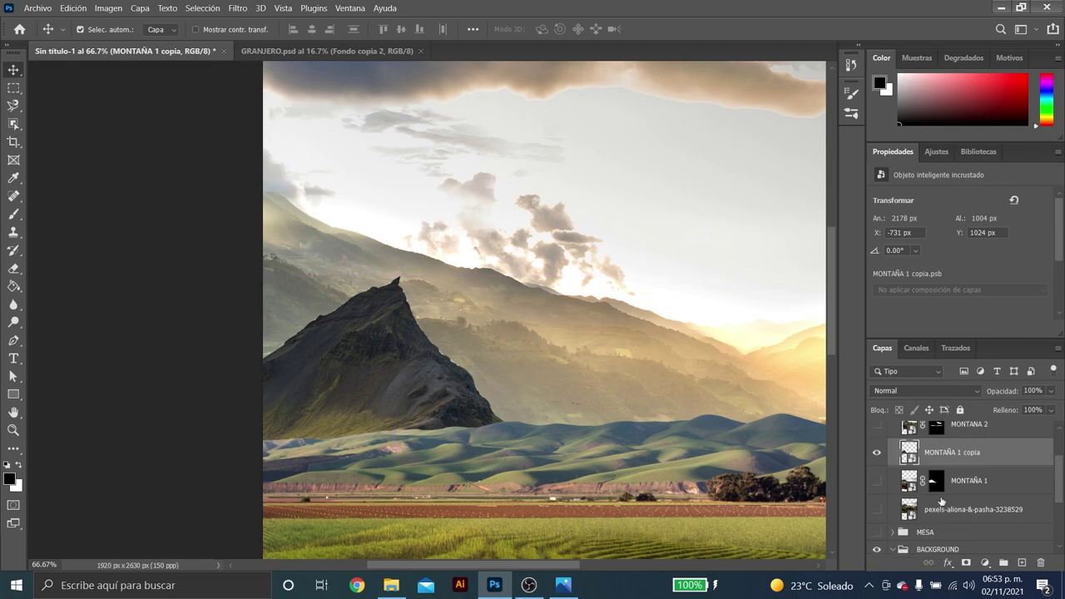
scroll(938, 501, up, 1)
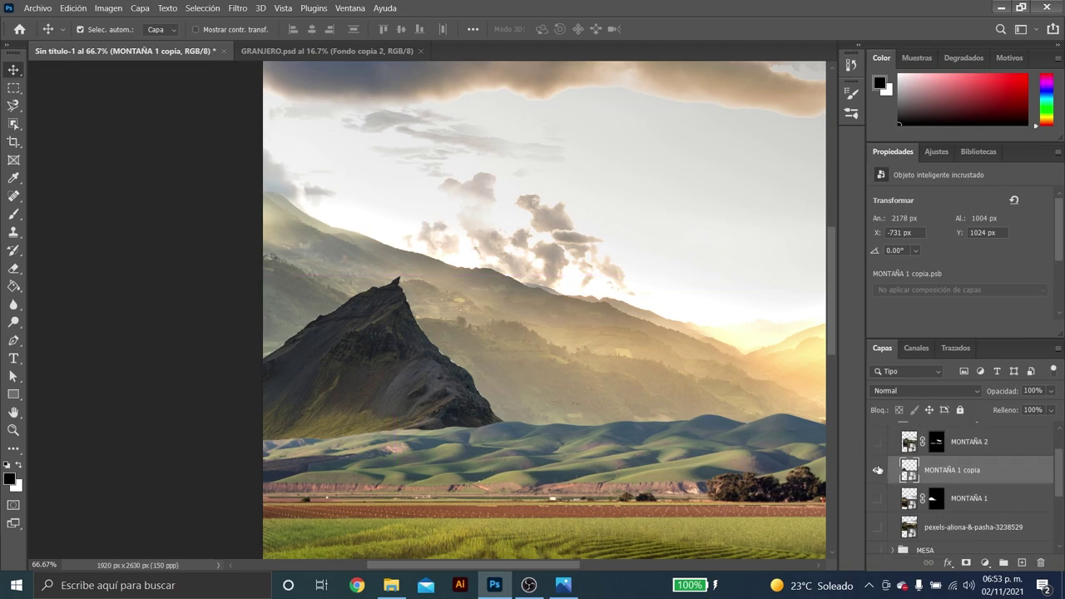
click(877, 443)
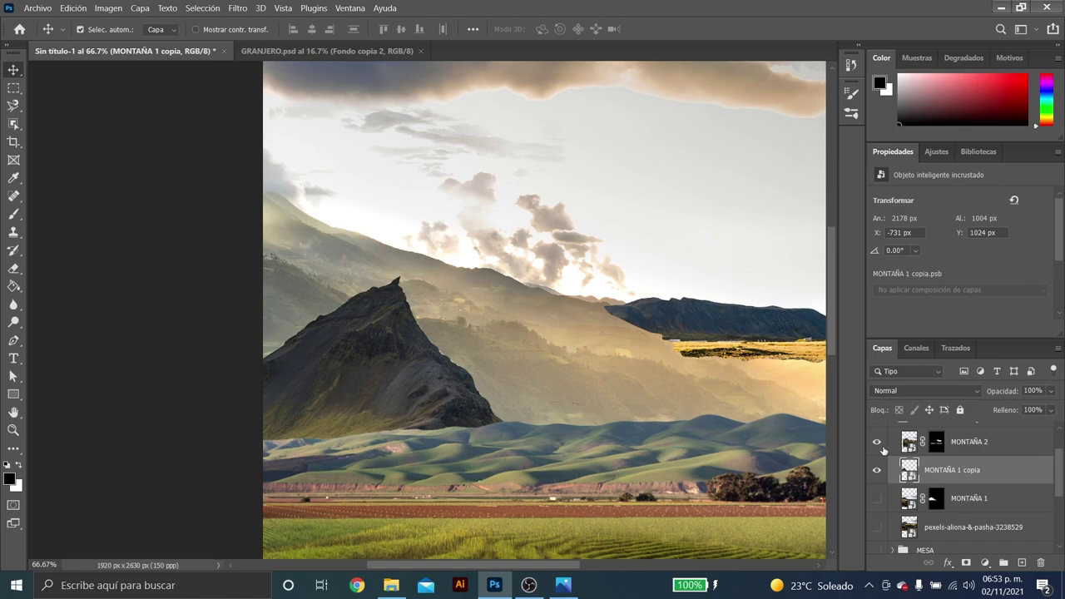
click(913, 446)
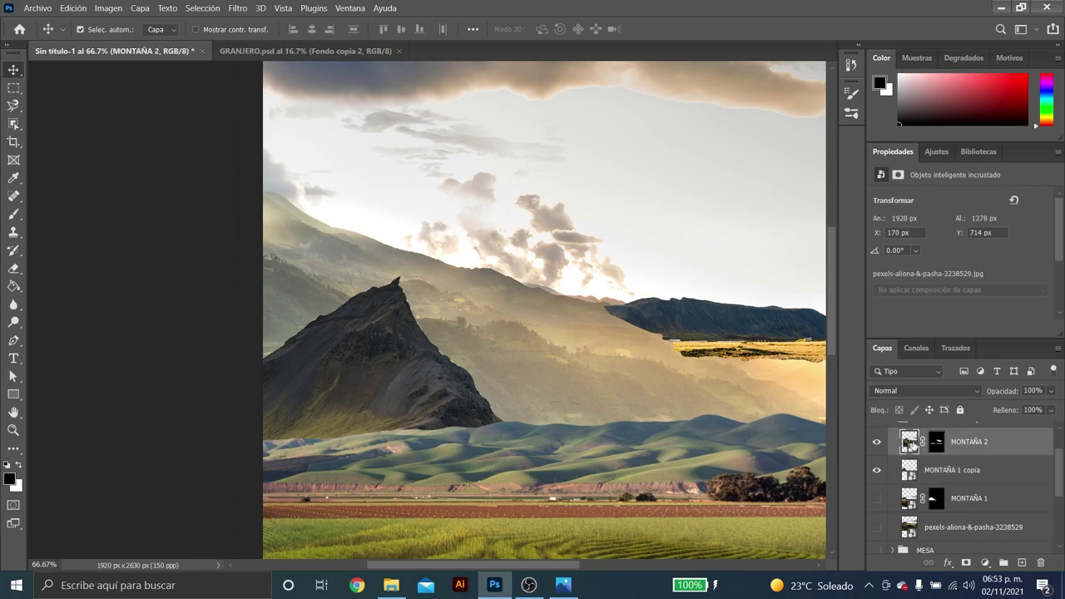
scroll(977, 449, up, 1)
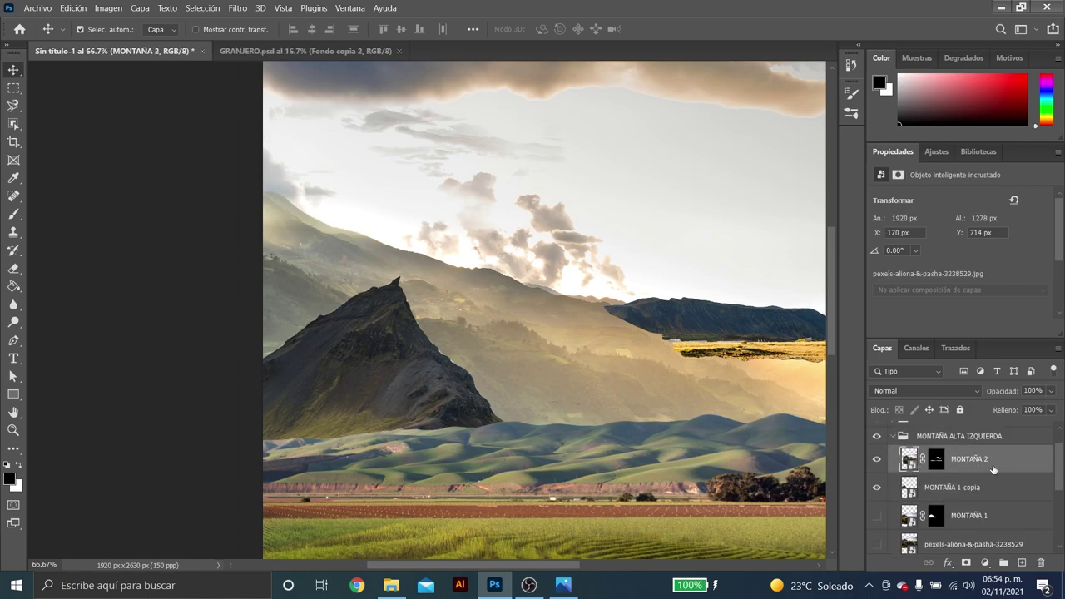
scroll(981, 479, up, 1)
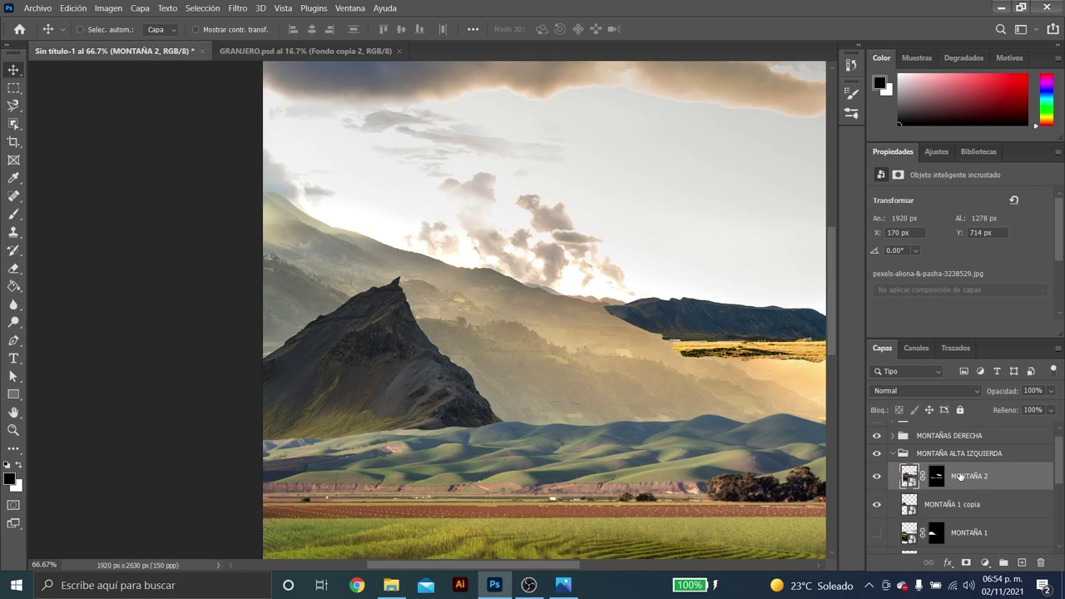
key(ctrl+j)
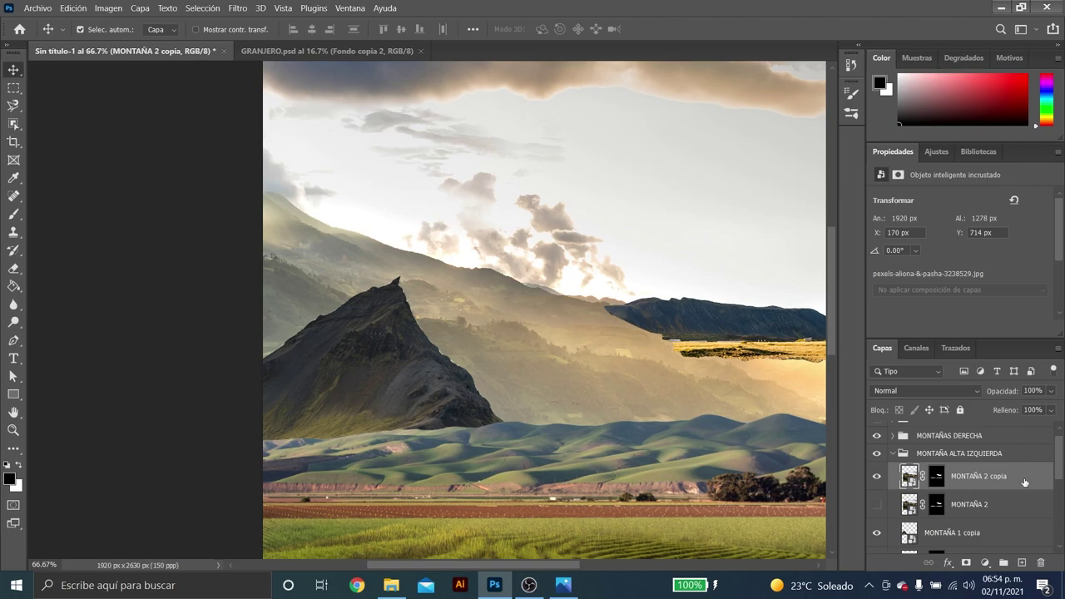
Make MONTAÑA 2 copia a smart object, scale it ~156% shifted left, and lower it in the stack.
right_click(1024, 481)
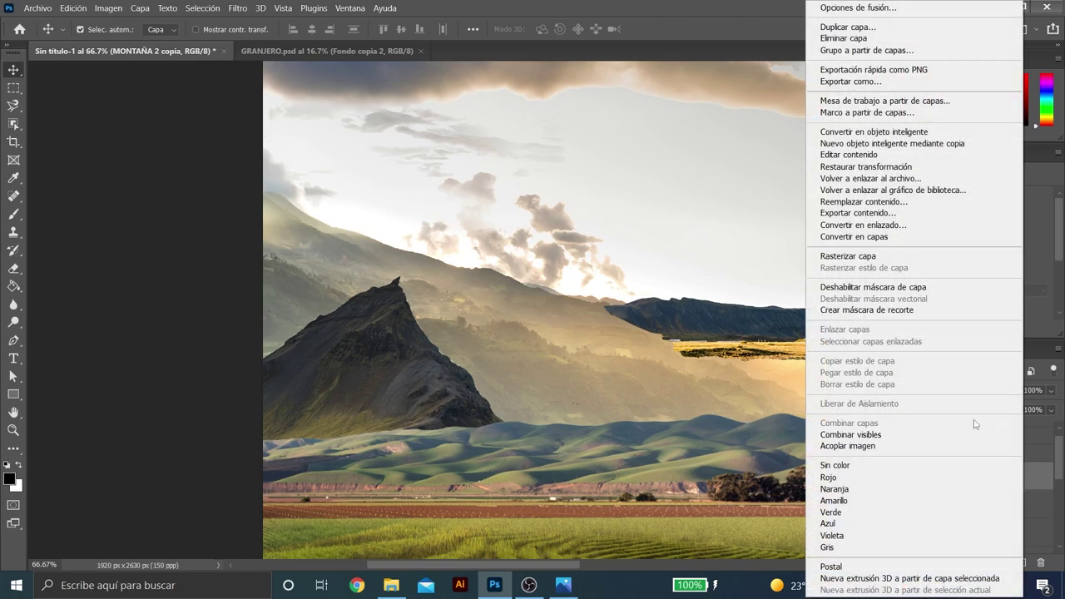
click(873, 131)
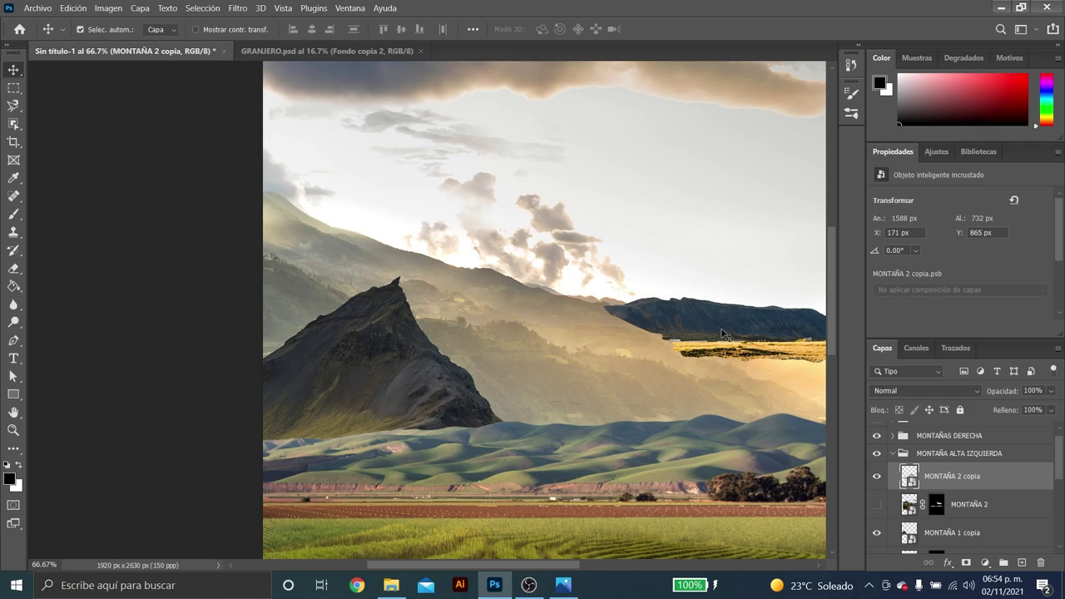
key(ctrl+t)
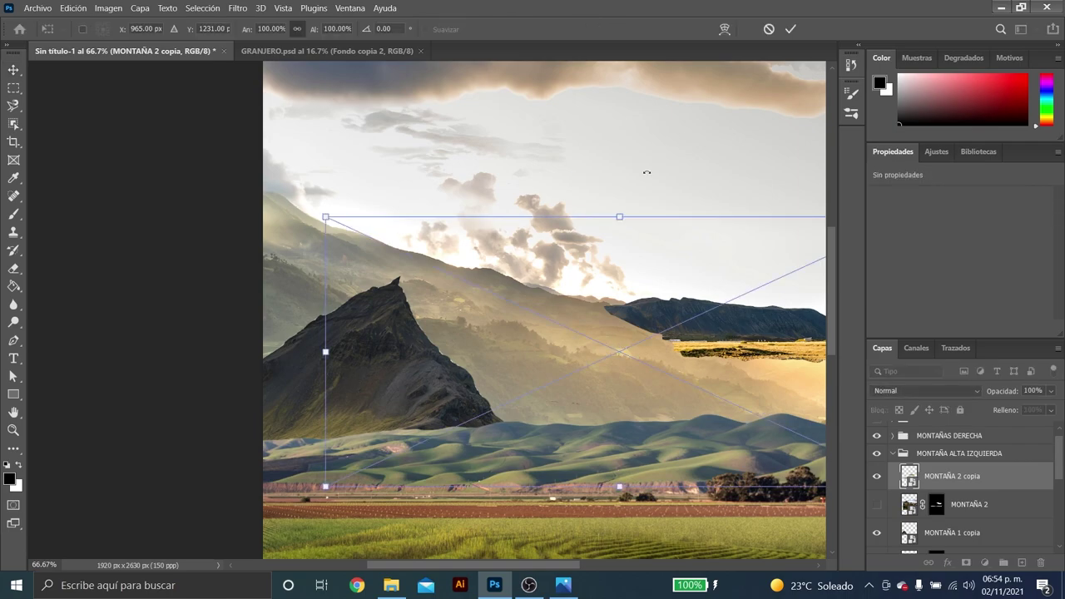
drag(324, 361, 161, 351)
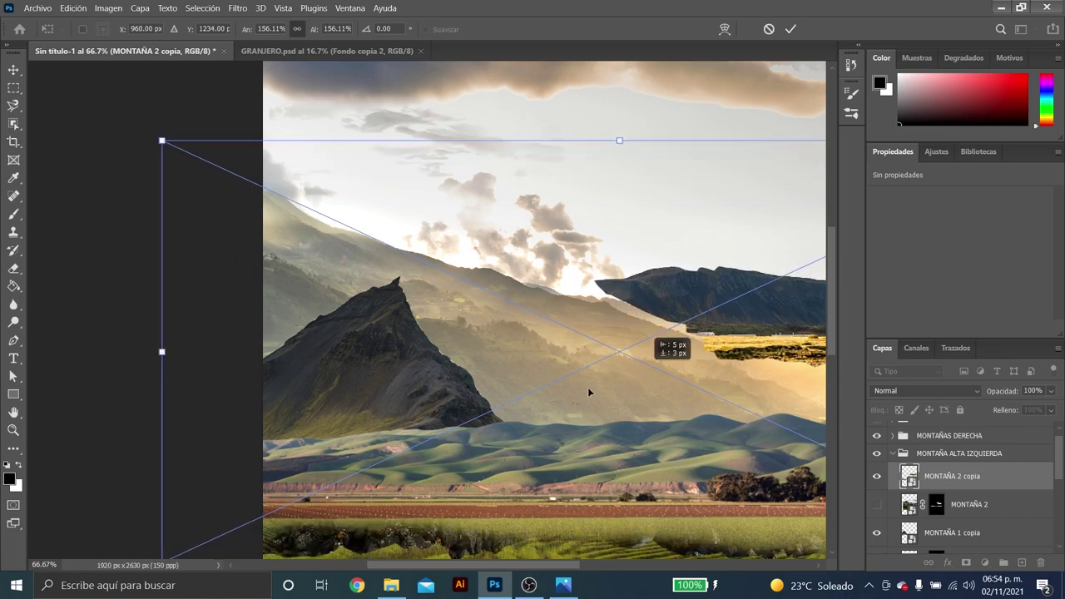
drag(587, 390, 561, 398)
drag(654, 363, 539, 379)
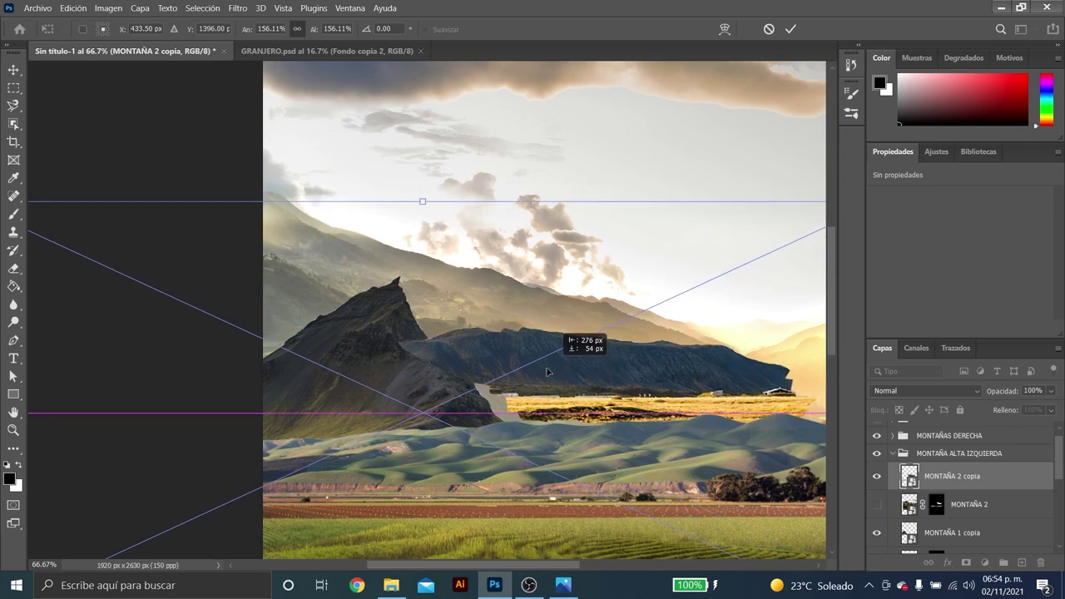
key(Return)
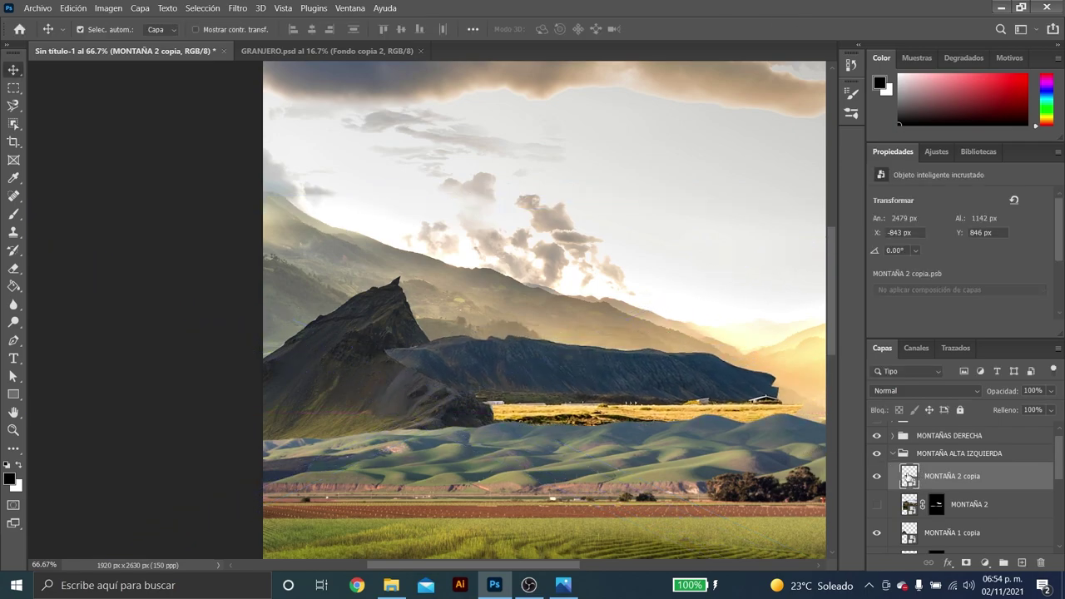
drag(910, 476, 905, 564)
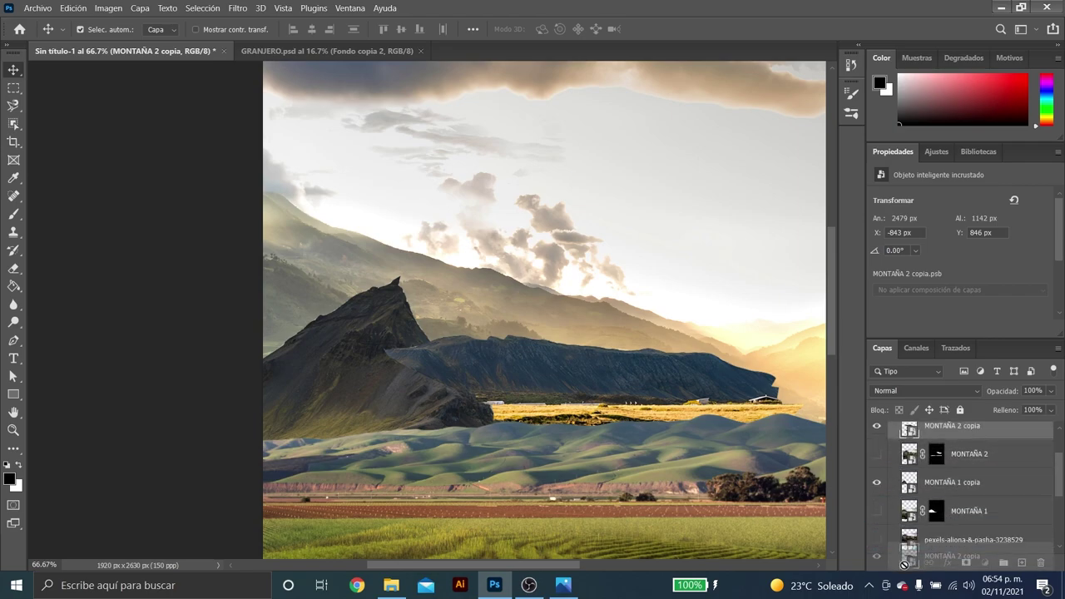
Move MONTAÑA 2 copia below MONTAÑA 1 copia and nudge the ridge upward.
drag(905, 564, 940, 484)
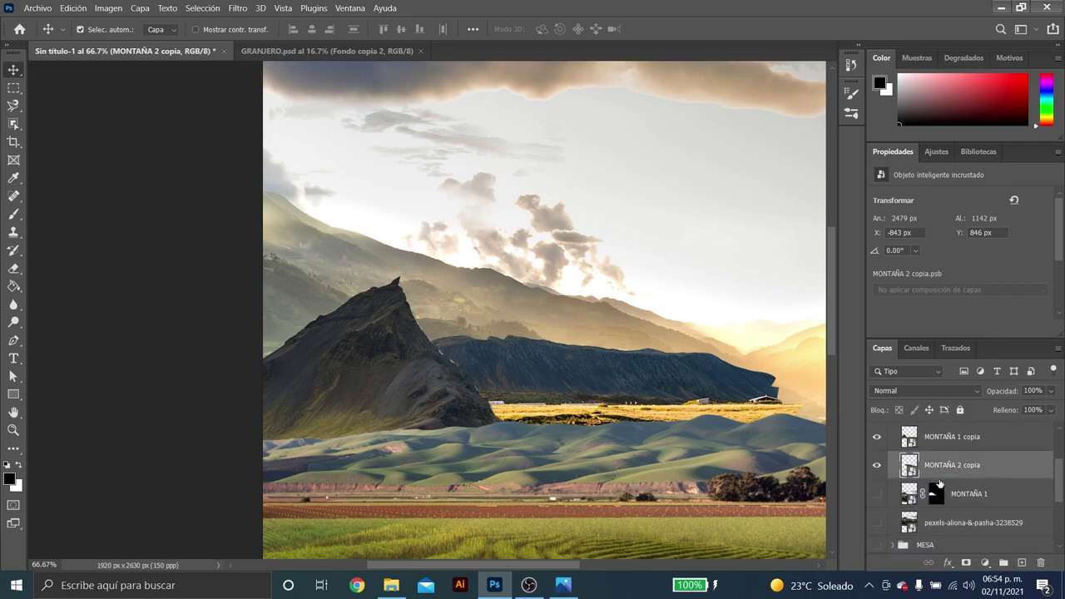
drag(527, 447, 528, 399)
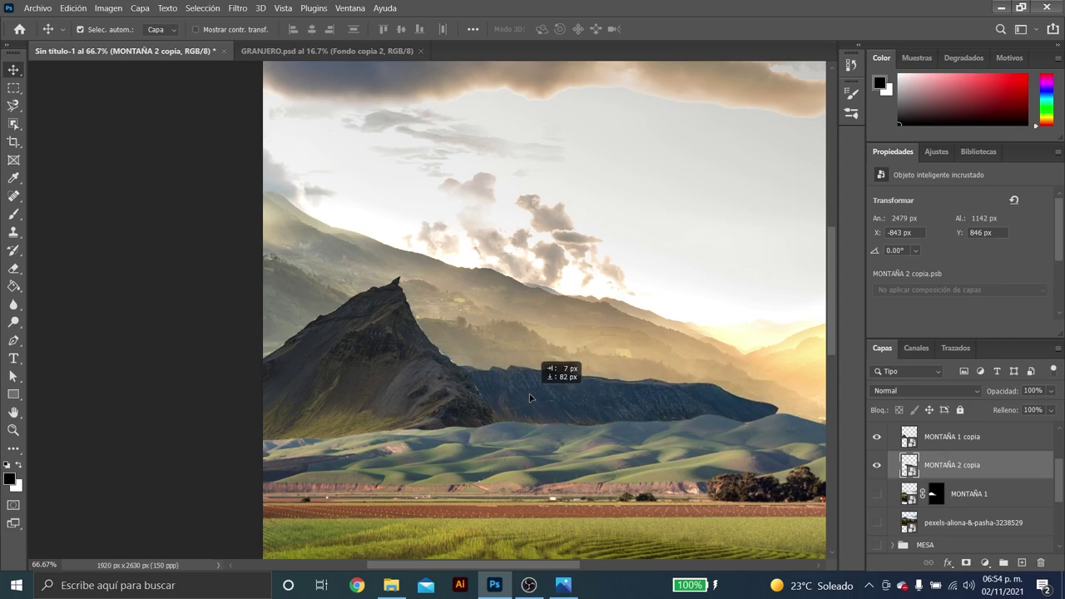
key(z)
mouse_move(616, 374)
mouse_down()
mouse_move(551, 376)
mouse_move(561, 350)
mouse_move(498, 372)
mouse_move(487, 357)
mouse_up()
key(v)
Reposition the ridge up and left so its base meets the hills, at X −980, Y 934 px.
key(z)
mouse_move(596, 369)
mouse_down()
mouse_move(580, 374)
mouse_move(450, 315)
mouse_up()
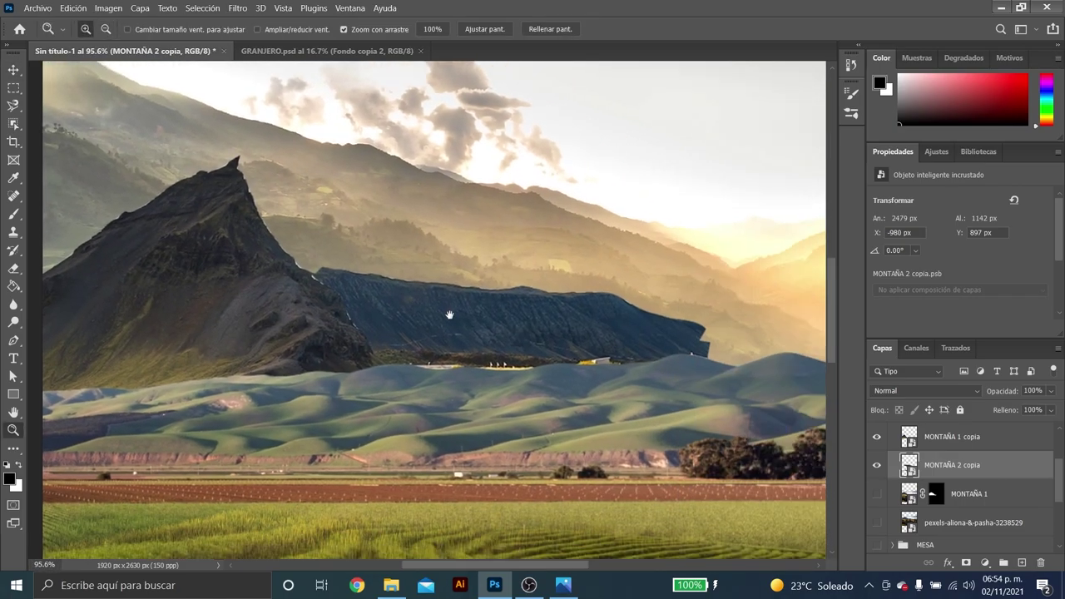
scroll(404, 344, down, 1)
scroll(404, 345, down, 2)
scroll(466, 343, down, 1)
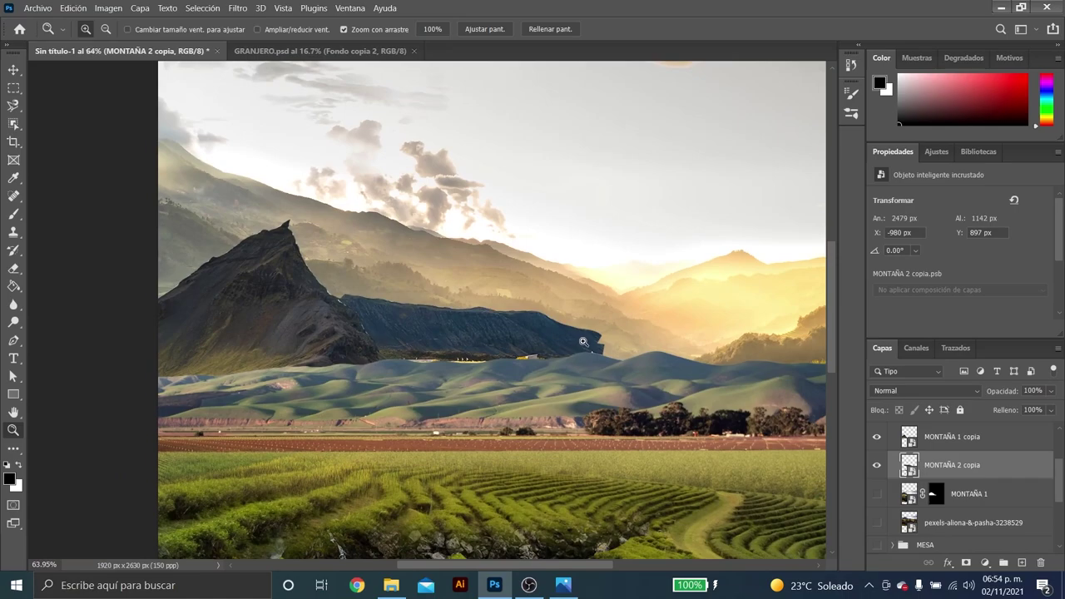
scroll(583, 341, up, 2)
key(v)
mouse_move(367, 323)
mouse_down()
mouse_move(383, 327)
mouse_move(381, 339)
mouse_up()
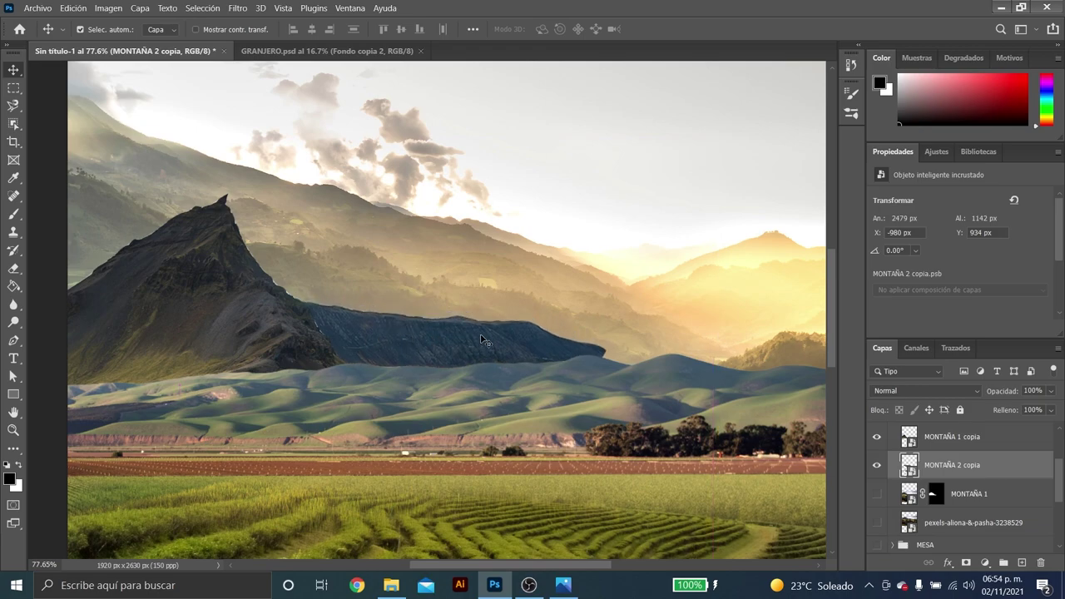
key(ctrl+t)
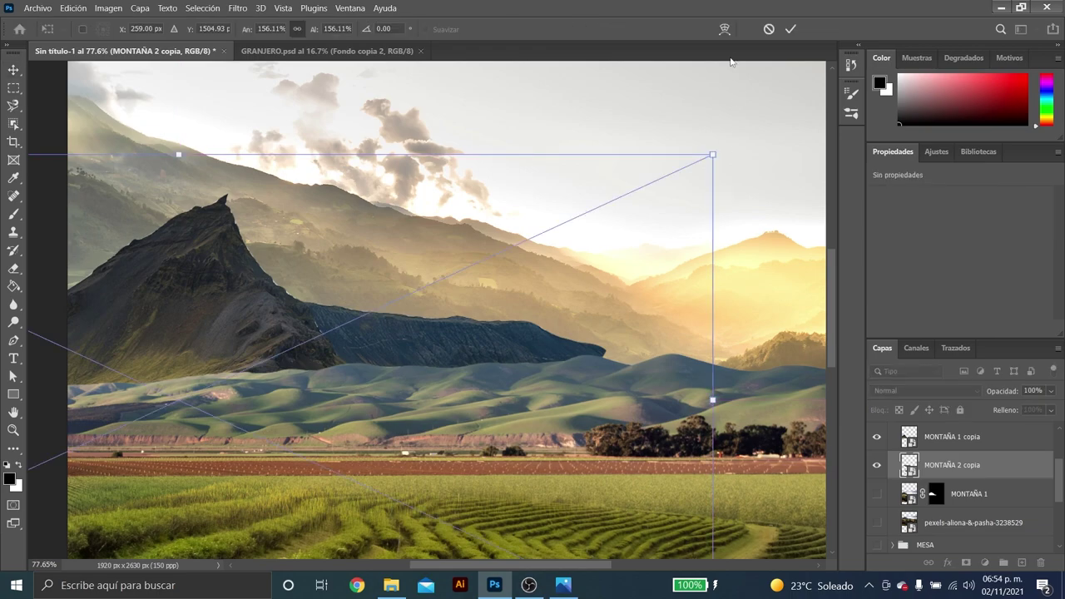
Warp the ridge's right side down into the hills, stretching it to 2540 × 1145 px.
click(724, 30)
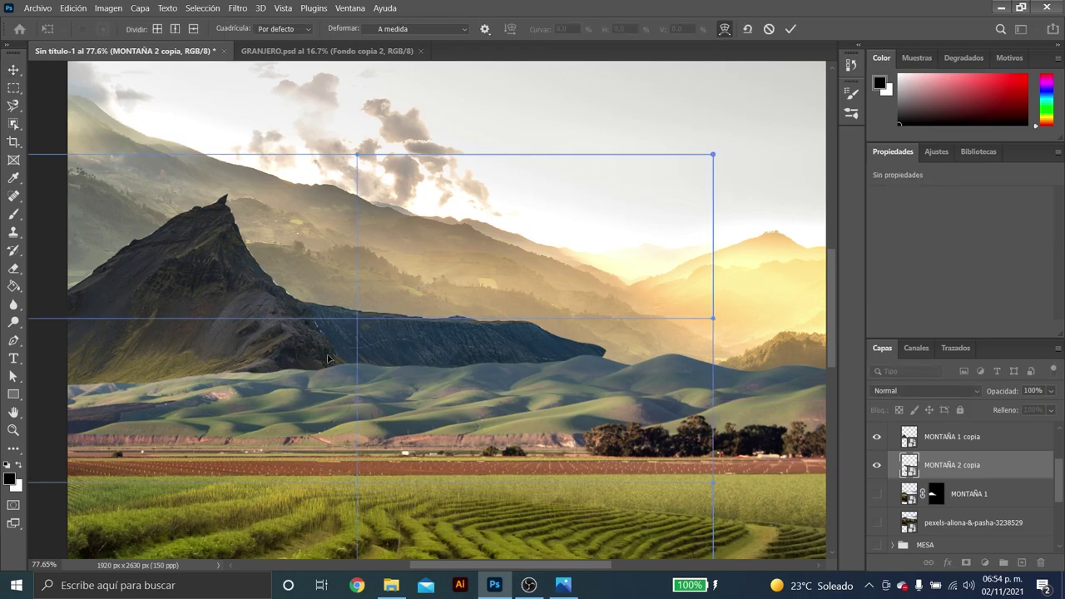
drag(712, 318, 766, 372)
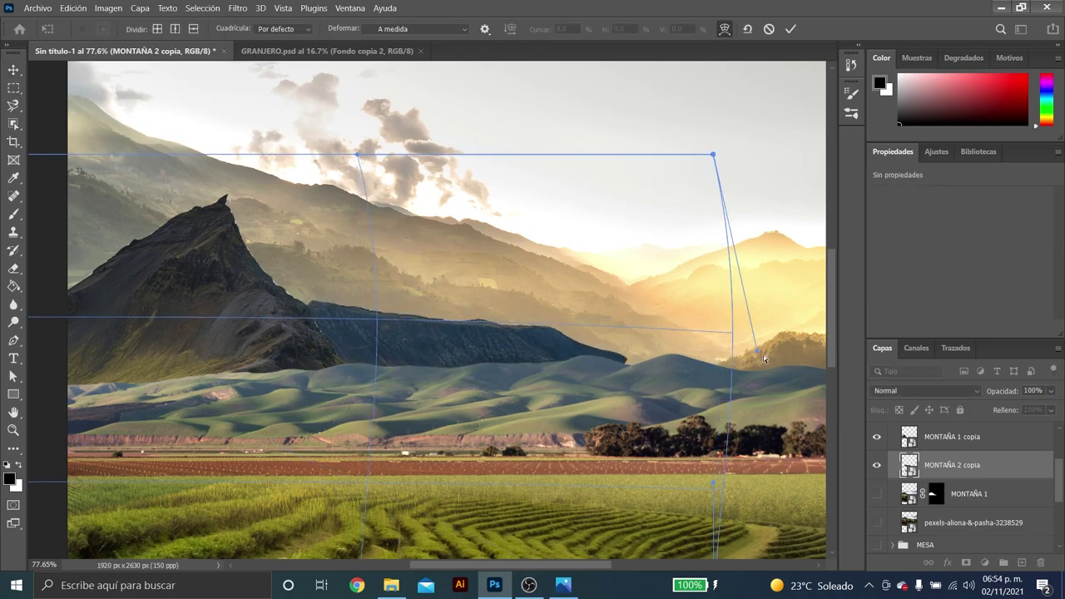
drag(357, 154, 311, 158)
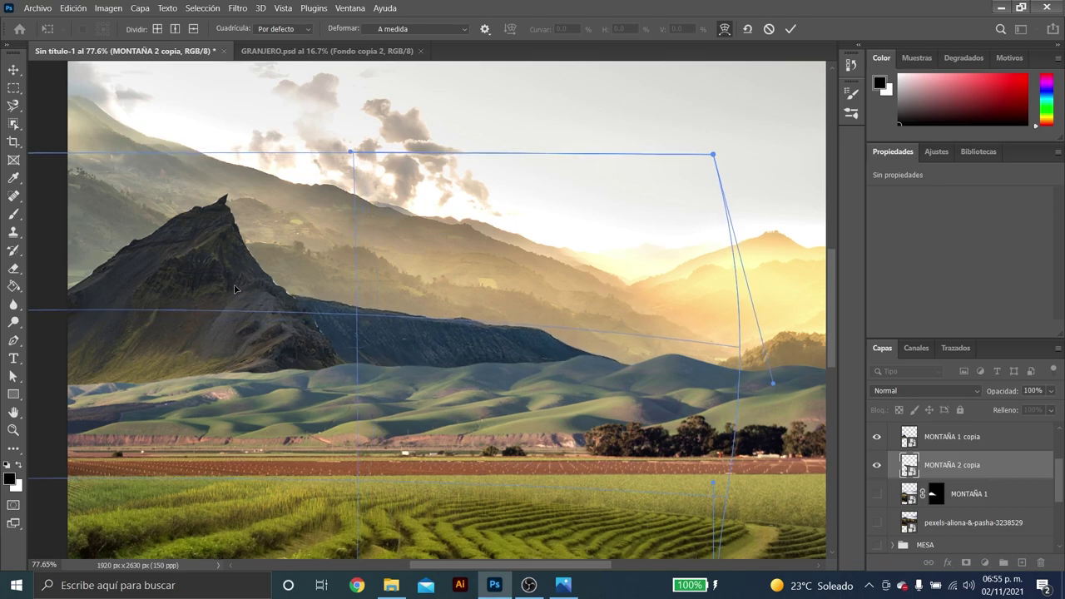
drag(712, 154, 800, 152)
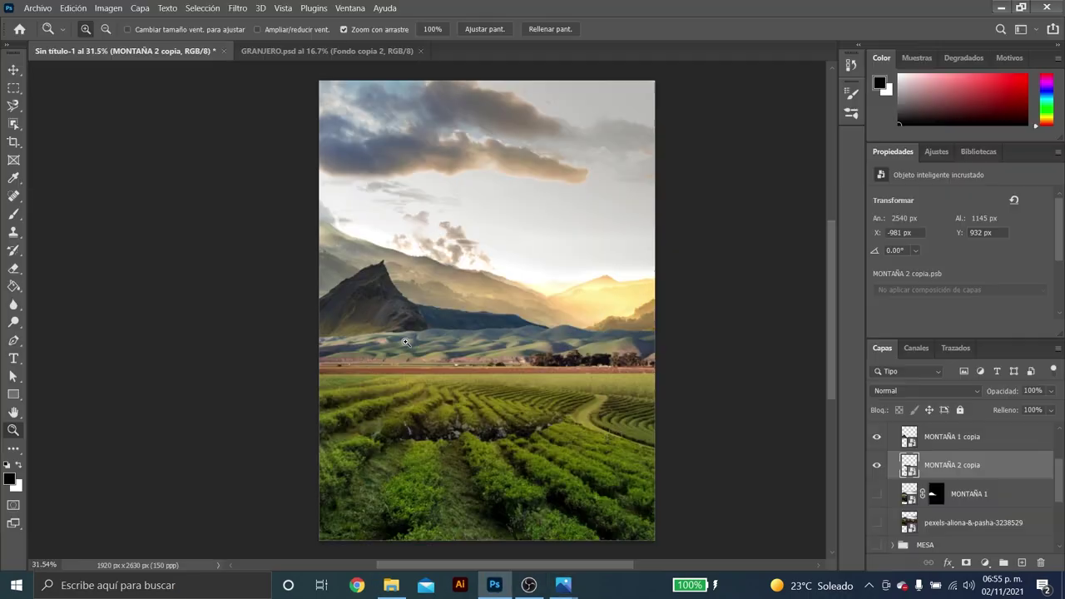
mouse_move(474, 303)
mouse_down()
mouse_move(520, 303)
mouse_move(599, 341)
mouse_move(526, 363)
mouse_up()
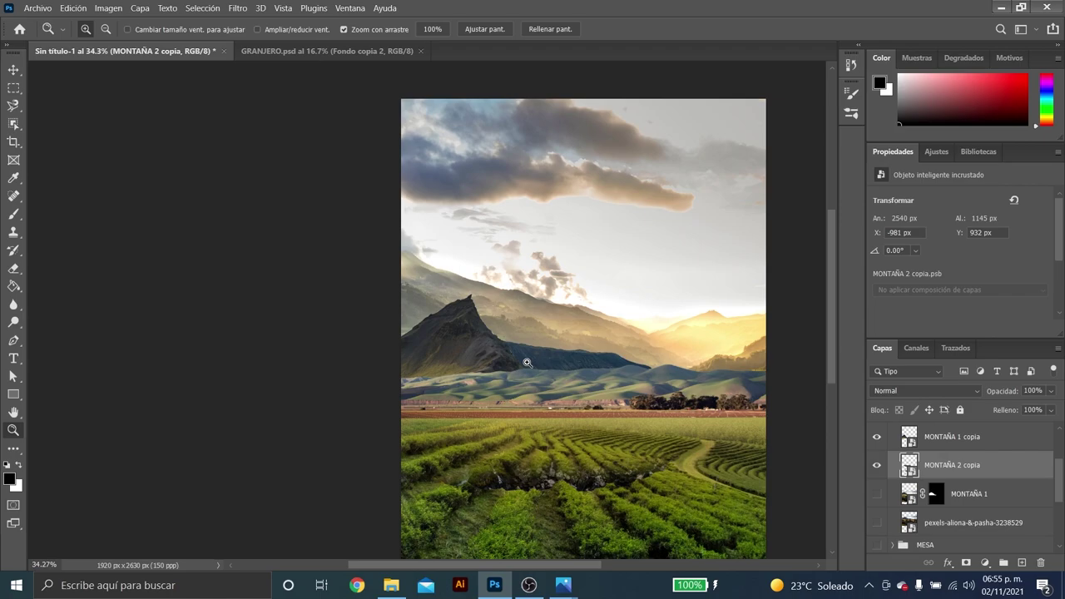
drag(527, 363, 575, 363)
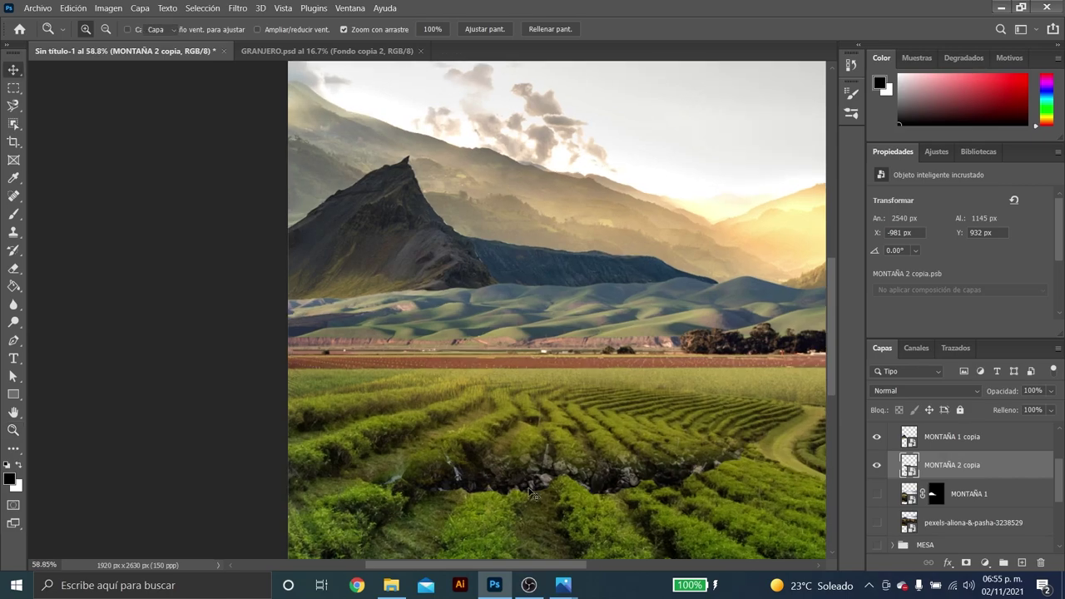
key(v)
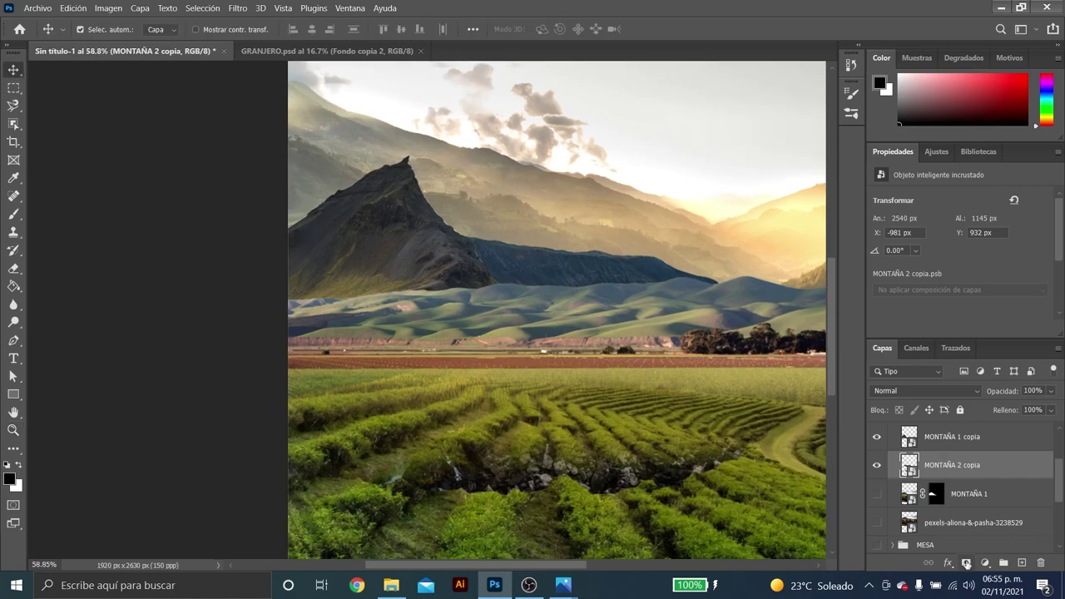
Add a layer mask to MONTAÑA 2 copia and paint black over the rocky strip across the tea rows.
click(966, 564)
key(b)
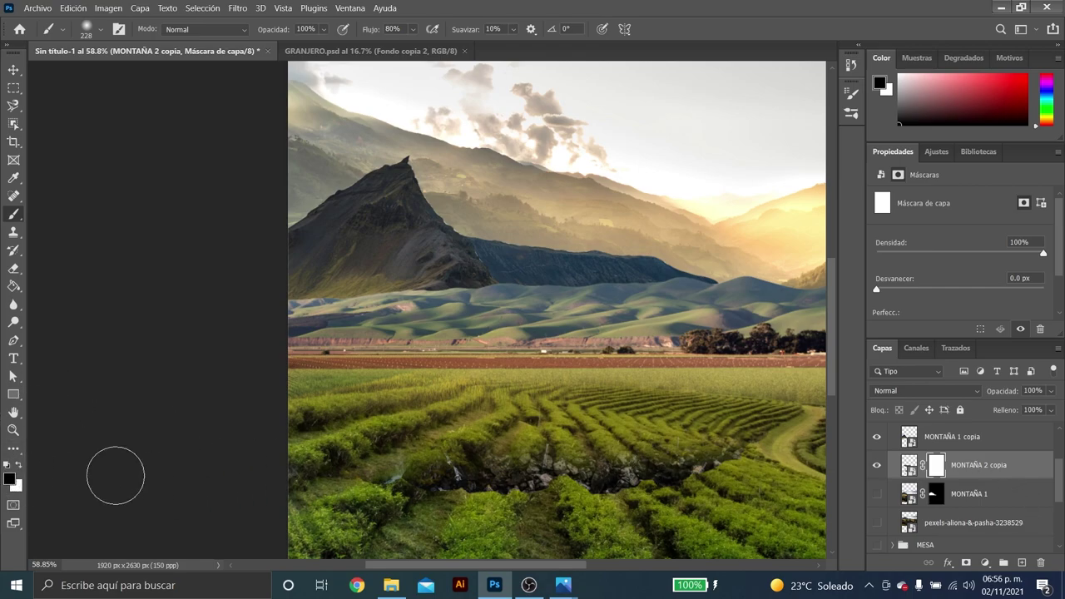
mouse_move(366, 479)
mouse_down()
mouse_move(751, 392)
mouse_move(571, 382)
mouse_up()
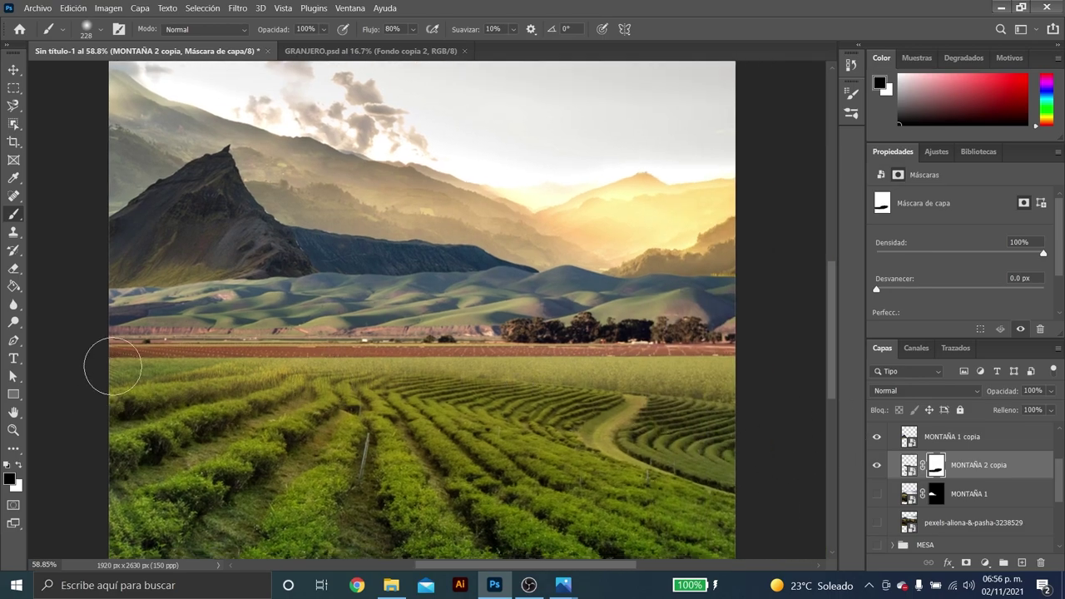
key(z)
alt+click(438, 291)
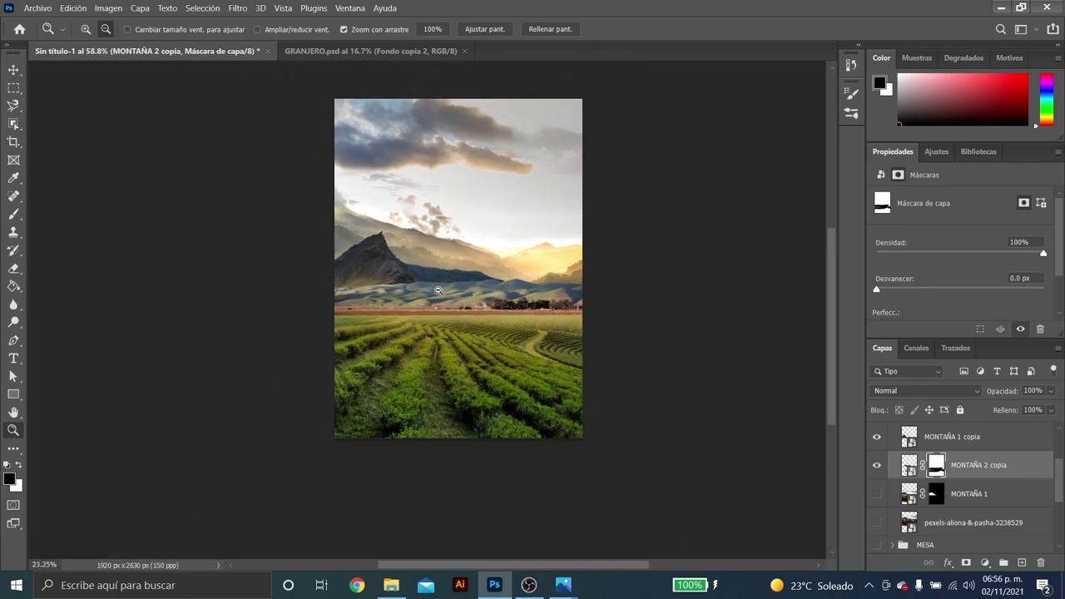
drag(439, 290, 436, 290)
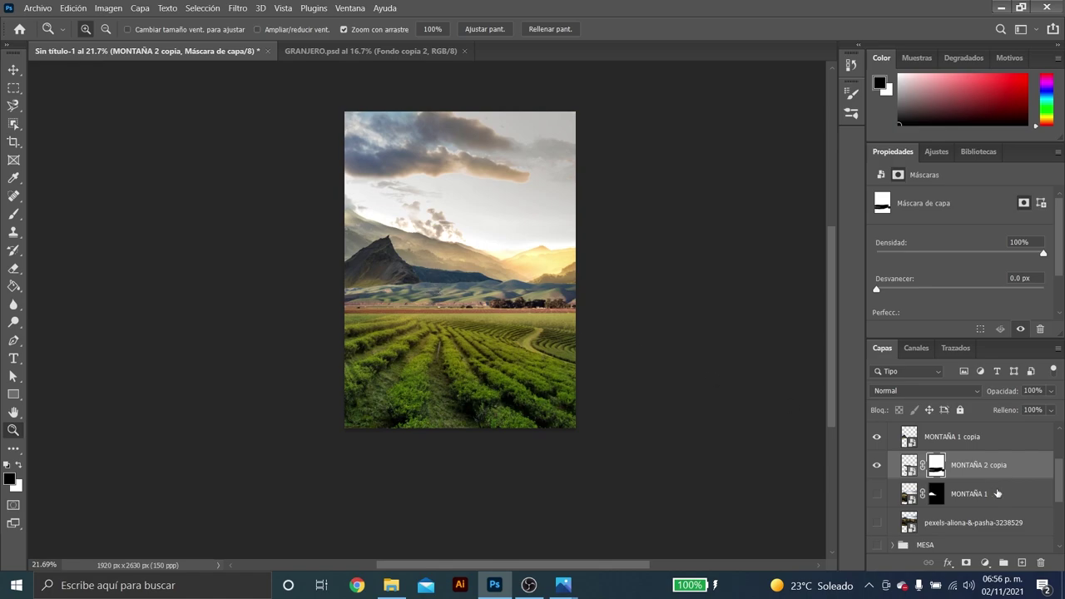
Zoom and pan along the dark ridge's edges to inspect how the masked base blends.
mouse_move(406, 270)
mouse_down()
mouse_move(464, 259)
mouse_move(437, 259)
mouse_up()
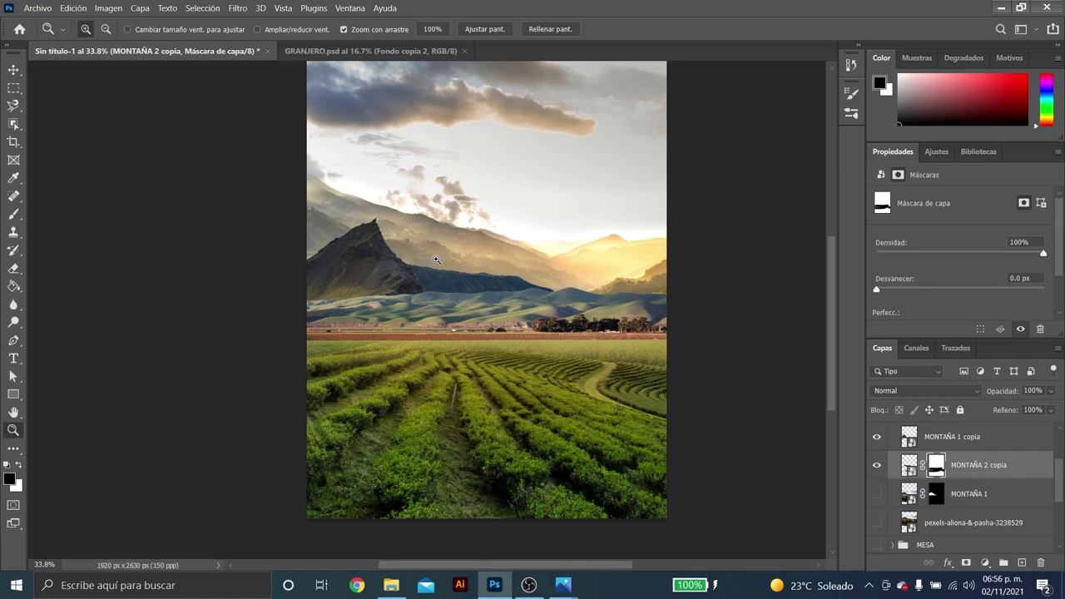
drag(405, 258, 429, 161)
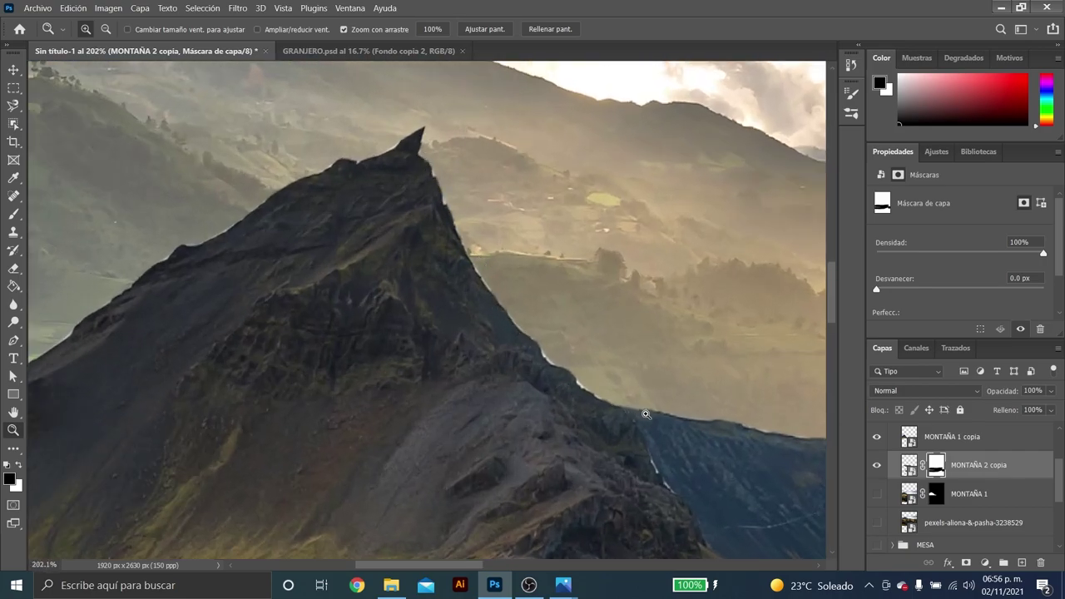
drag(646, 415, 324, 316)
mouse_move(595, 376)
mouse_down()
mouse_move(287, 314)
mouse_move(452, 309)
mouse_up()
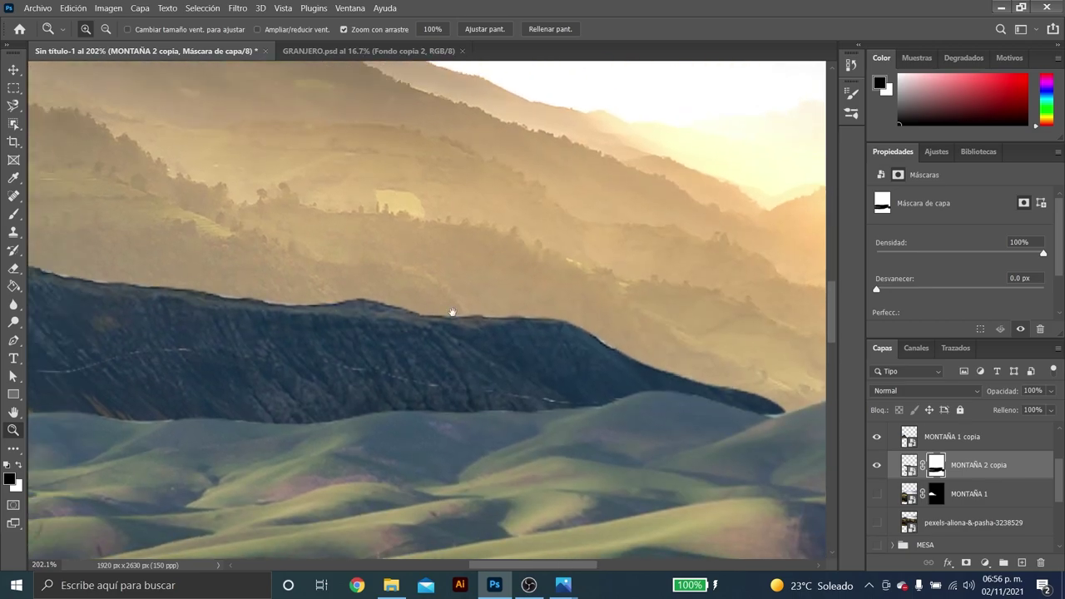
mouse_move(238, 380)
mouse_down()
mouse_move(666, 373)
mouse_move(394, 388)
mouse_move(358, 379)
mouse_up()
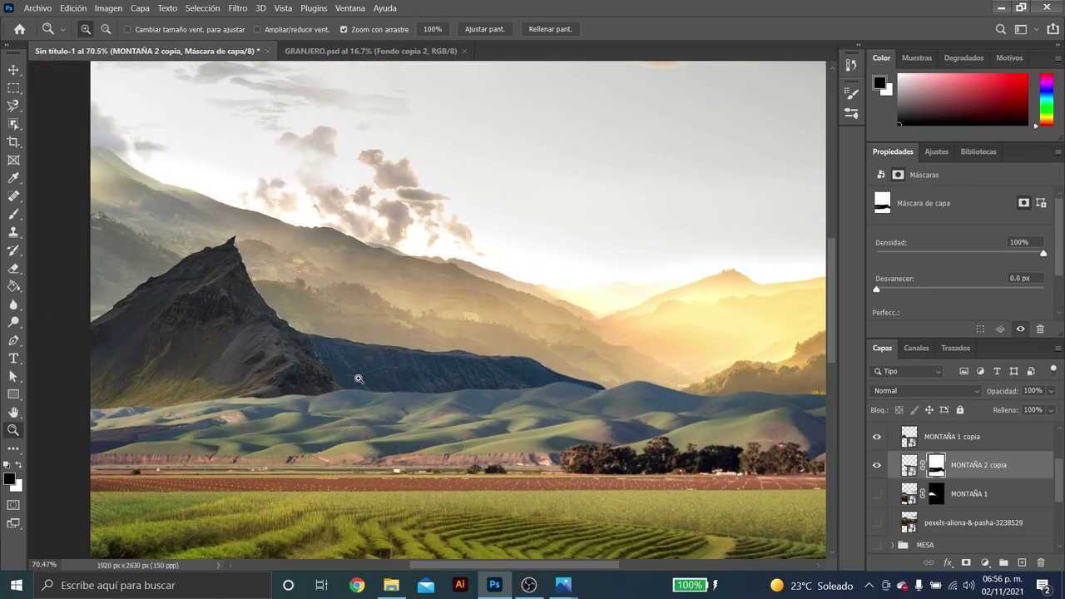
drag(359, 379, 454, 357)
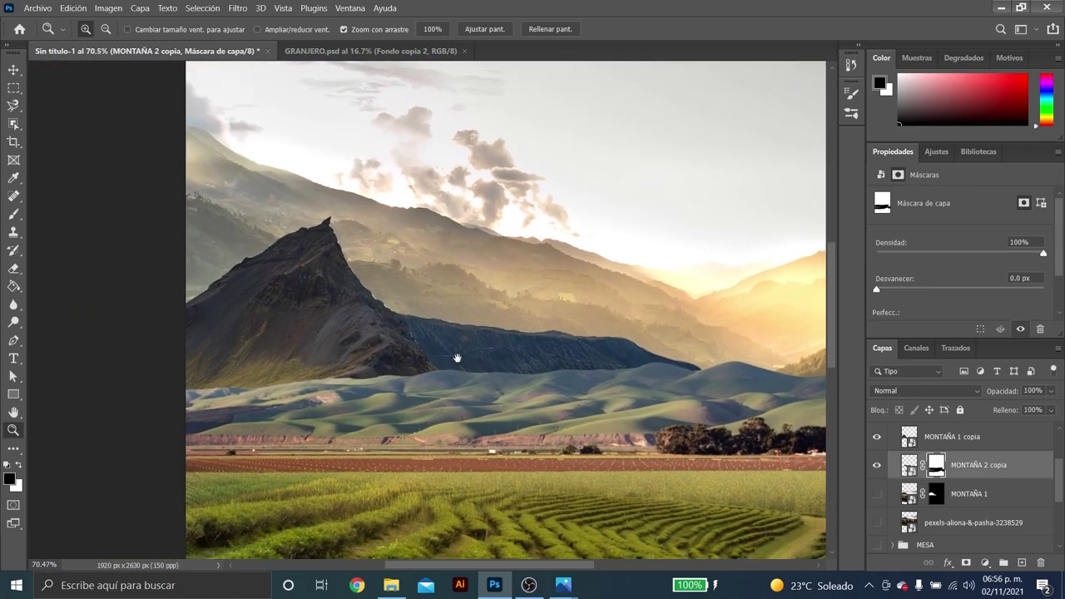
key(v)
click(279, 291)
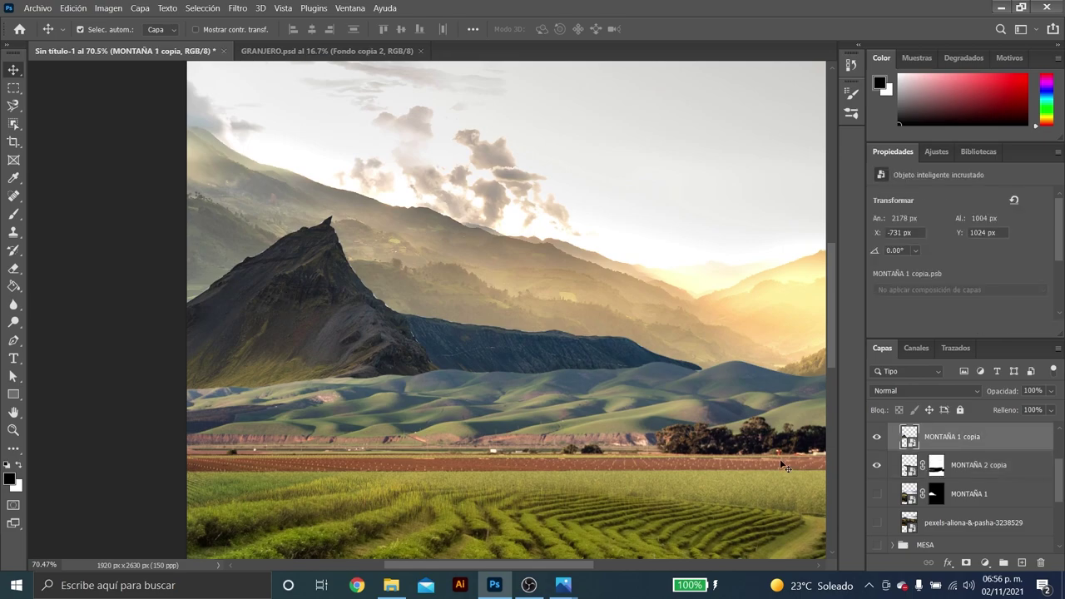
Add a layer mask to MONTAÑA 1 copia and zoom in on the peak's edge.
click(877, 437)
click(966, 563)
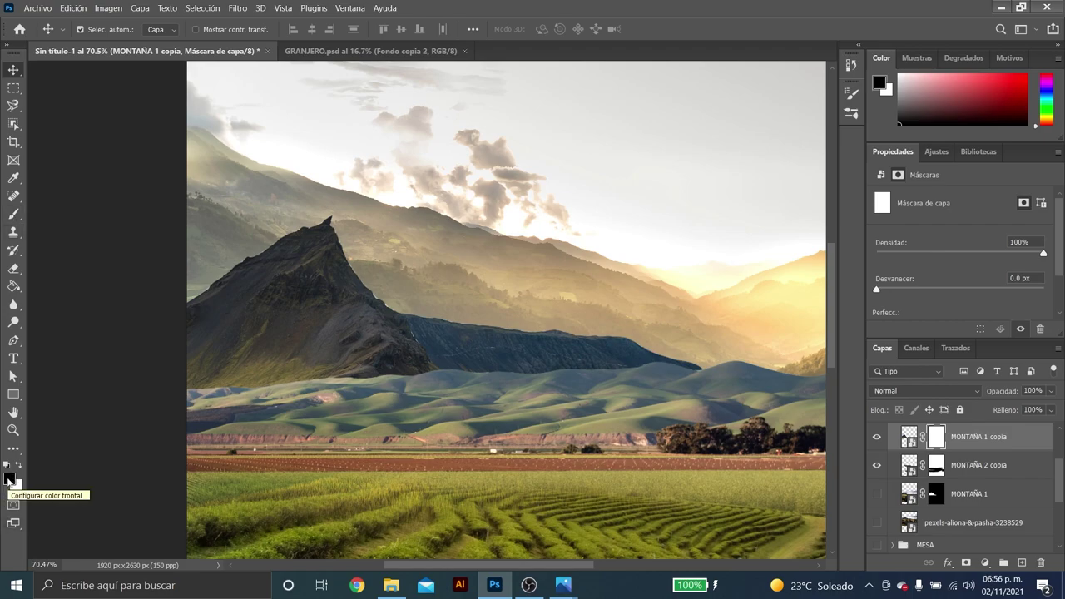
click(14, 430)
mouse_move(366, 296)
mouse_down()
mouse_move(407, 288)
mouse_move(382, 291)
mouse_up()
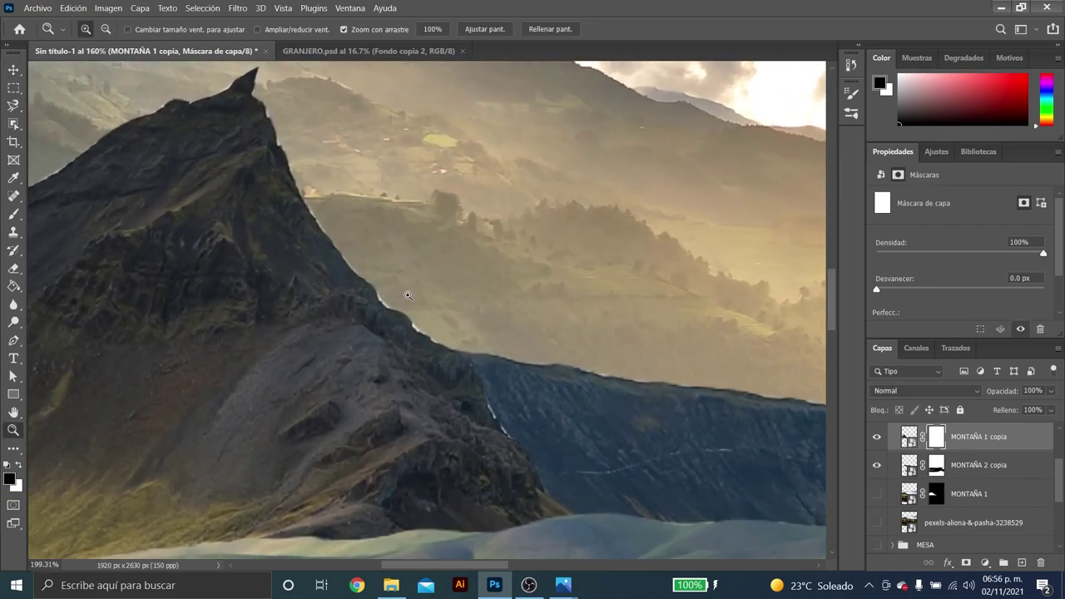
mouse_move(334, 242)
mouse_down()
mouse_move(496, 475)
mouse_move(486, 322)
mouse_move(449, 267)
mouse_move(416, 279)
mouse_up()
Paint black along the right slope with a 45%-hardness, 5 px brush to hide the white fringe.
key(b)
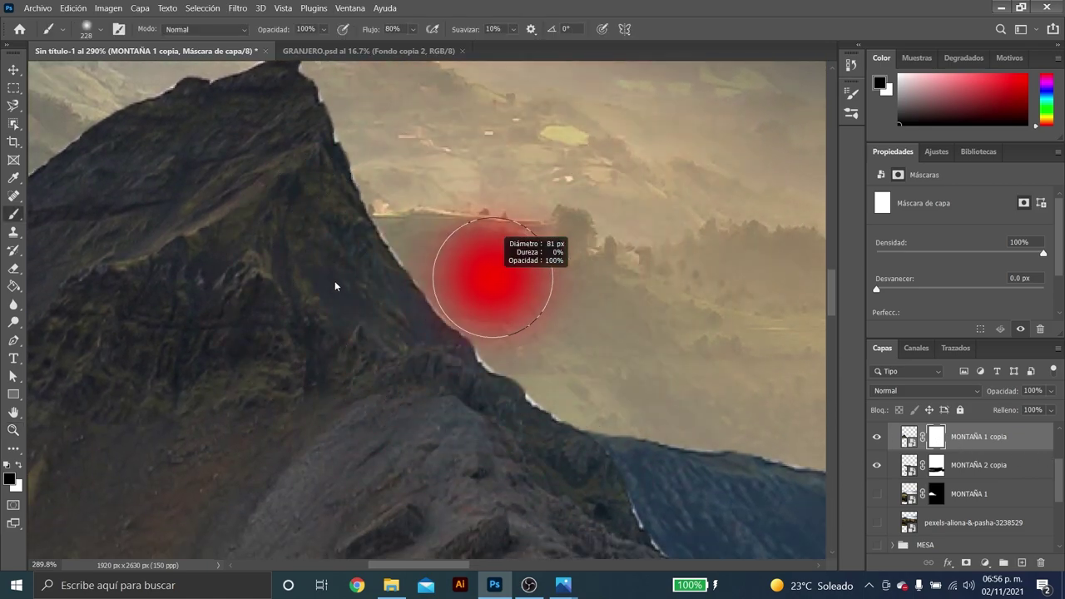
mouse_move(492, 352)
mouse_down()
mouse_move(462, 358)
mouse_move(525, 364)
mouse_move(479, 365)
mouse_up()
key(z)
key(b)
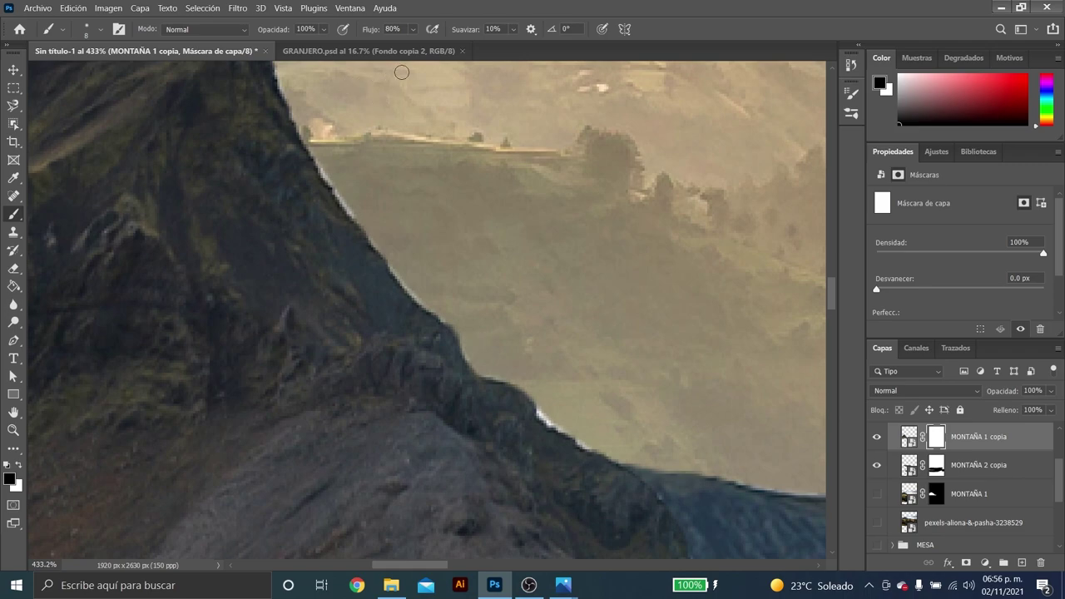
click(99, 30)
click(119, 104)
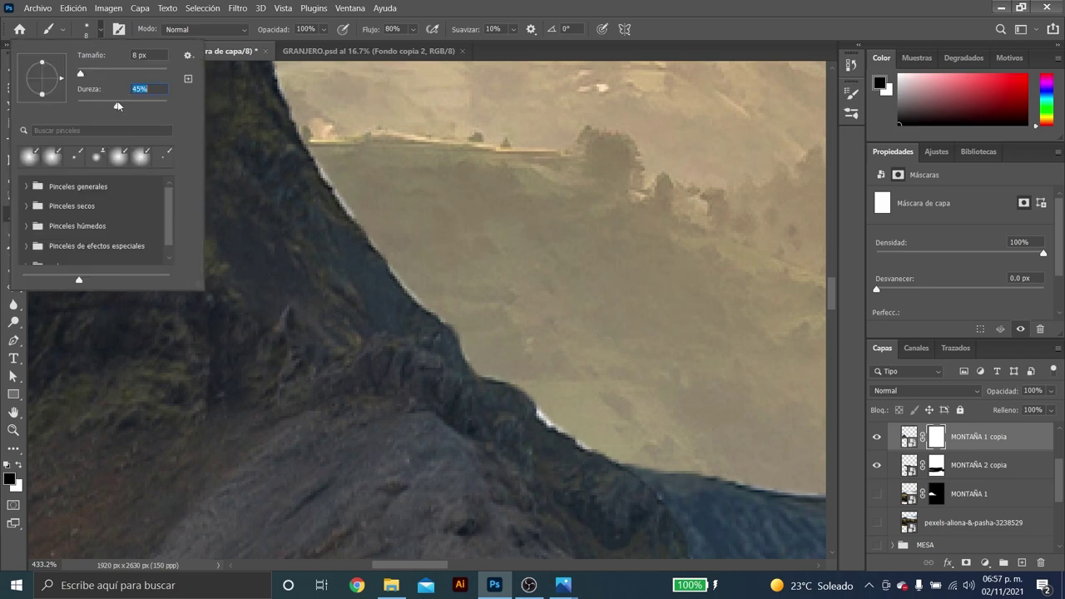
alt+right_click(465, 341)
drag(464, 341, 456, 339)
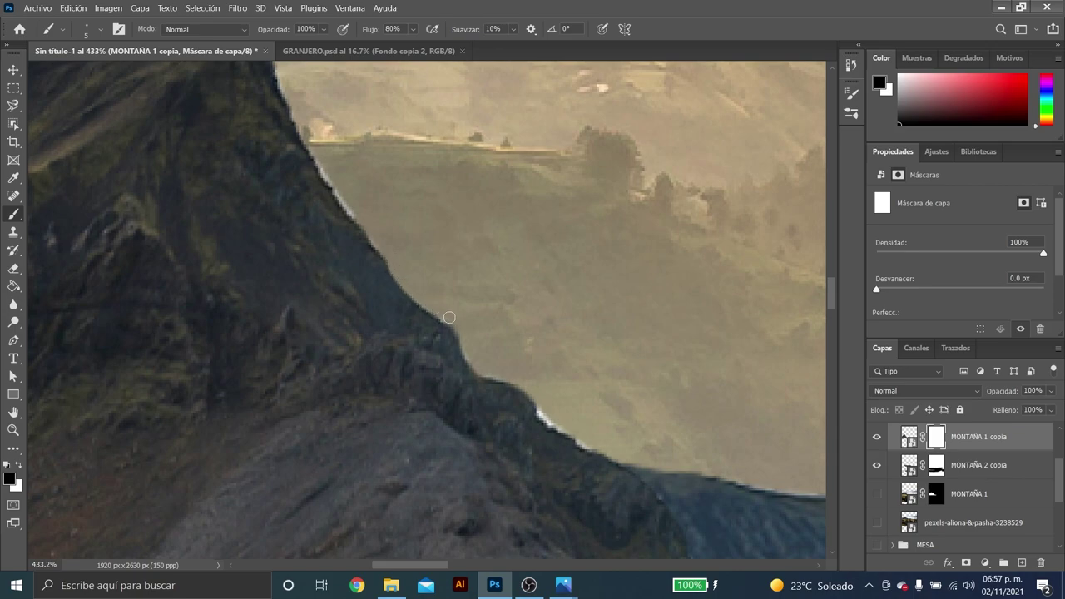
mouse_move(327, 163)
mouse_down()
mouse_move(434, 286)
mouse_move(547, 308)
mouse_move(439, 264)
mouse_up()
key(bracketleft)
key(bracketleft)
key(bracketleft)
scroll(439, 265, down, 5)
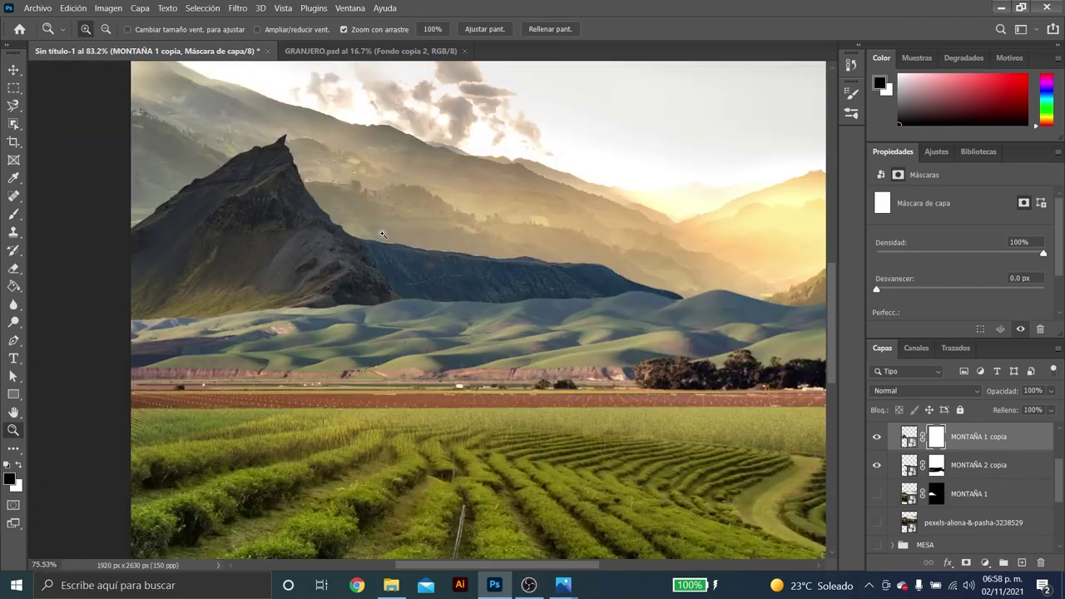
scroll(346, 251, up, 5)
key(alt+bracketleft)
key(bracketright)
key(bracketright)
key(bracketright)
scroll(487, 238, down, 2)
ctrl+click(423, 275)
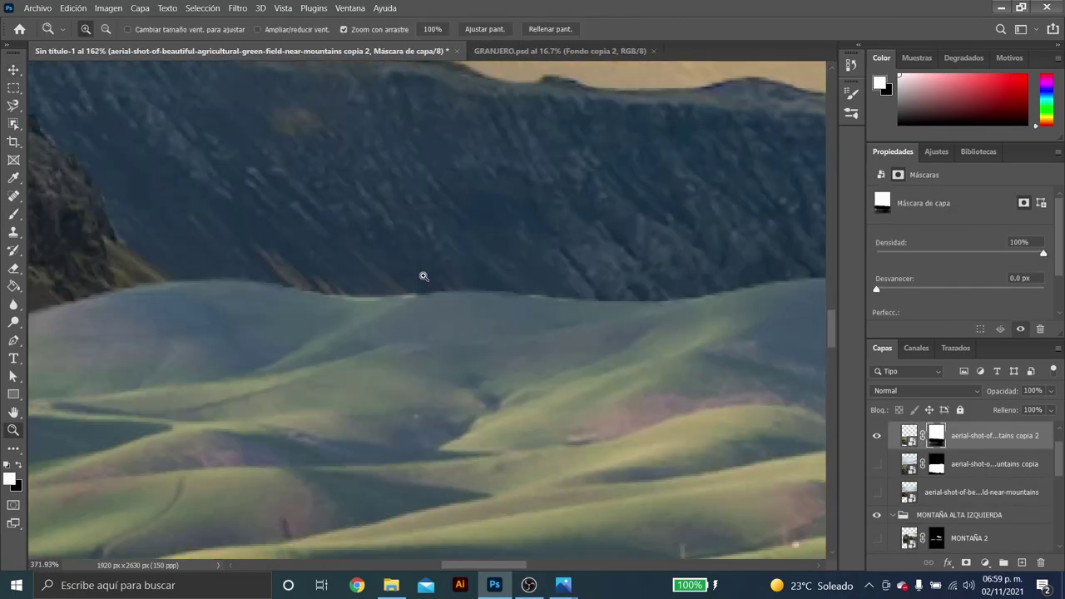
scroll(380, 264, up, 3)
scroll(450, 297, up, 2)
scroll(450, 298, down, 5)
key(z)
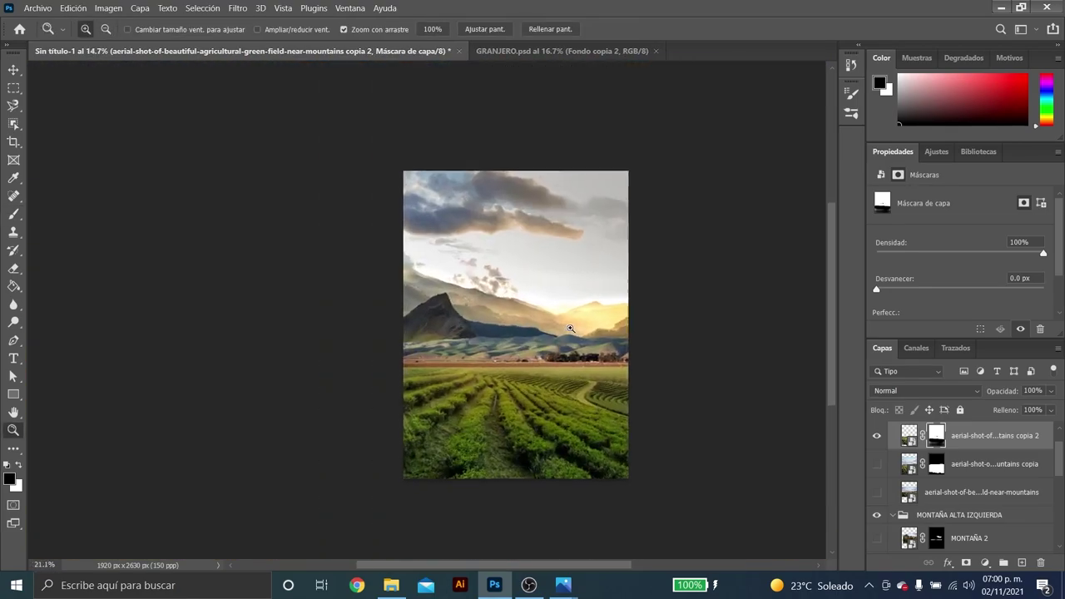
scroll(530, 311, up, 2)
drag(531, 312, 586, 300)
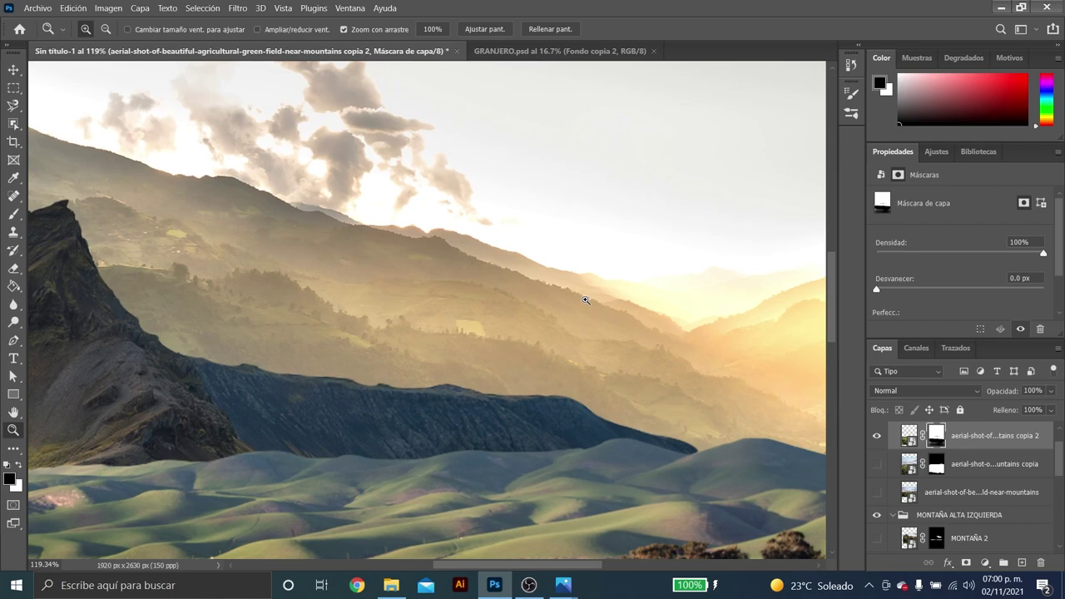
scroll(374, 250, up, 2)
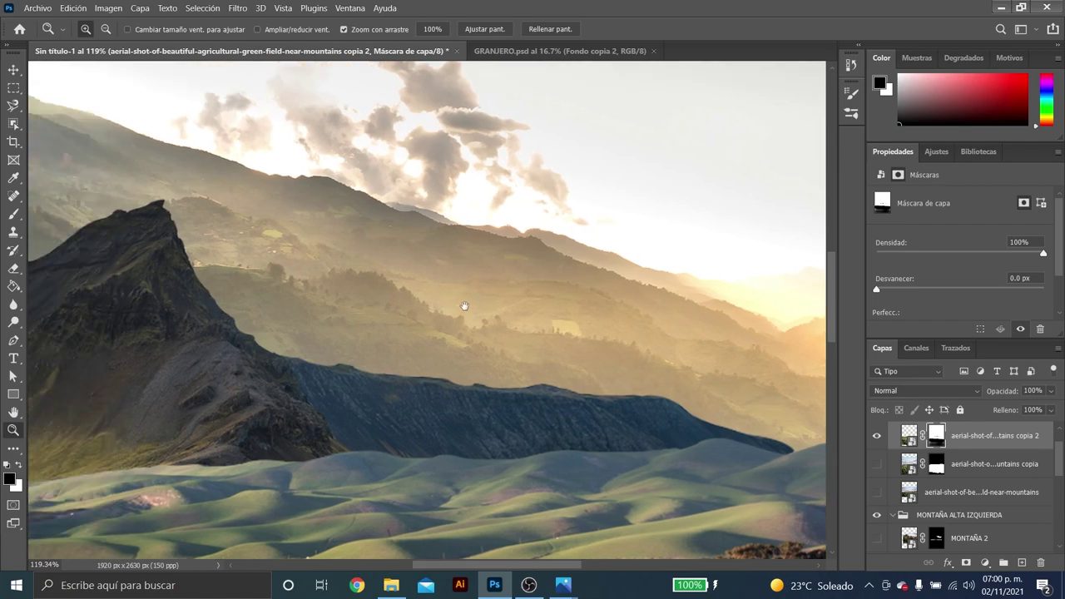
scroll(253, 213, up, 3)
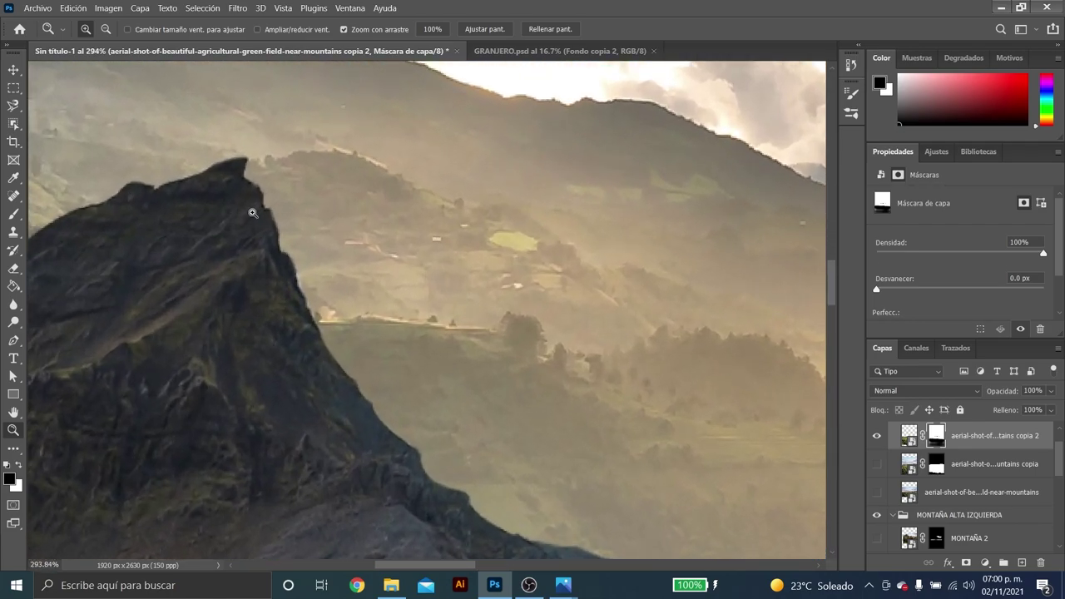
key(b)
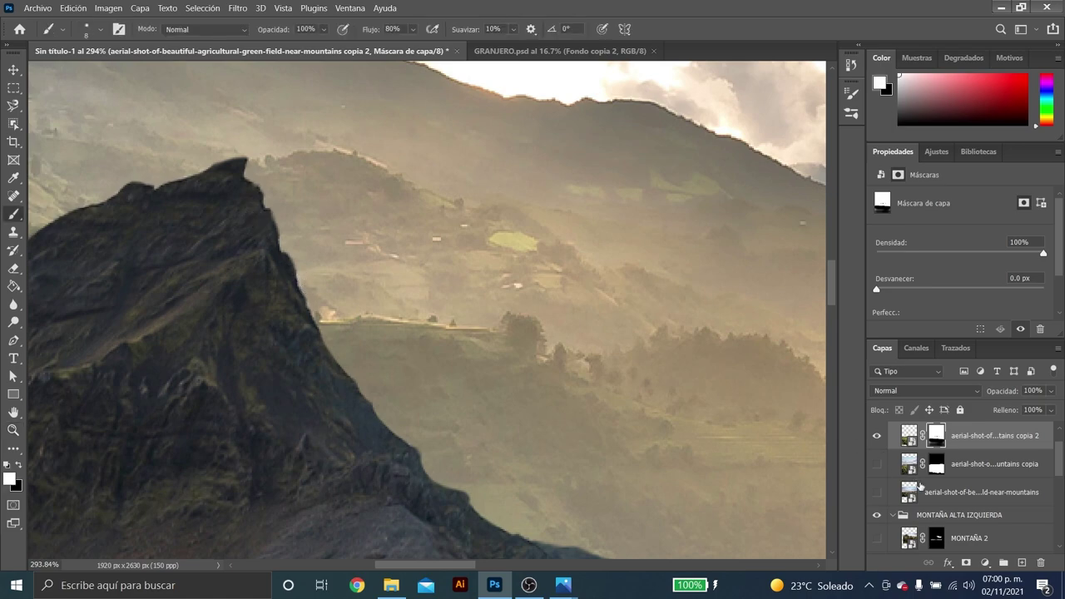
key(v)
scroll(953, 499, down, 1)
click(953, 533)
key(b)
key(x)
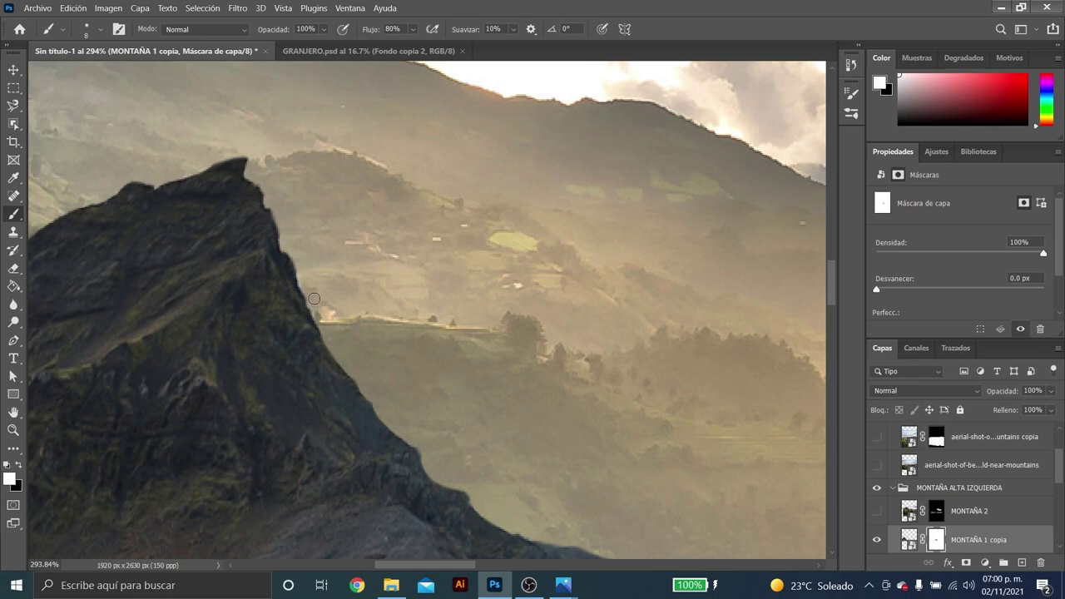
key(c)
drag(308, 296, 428, 316)
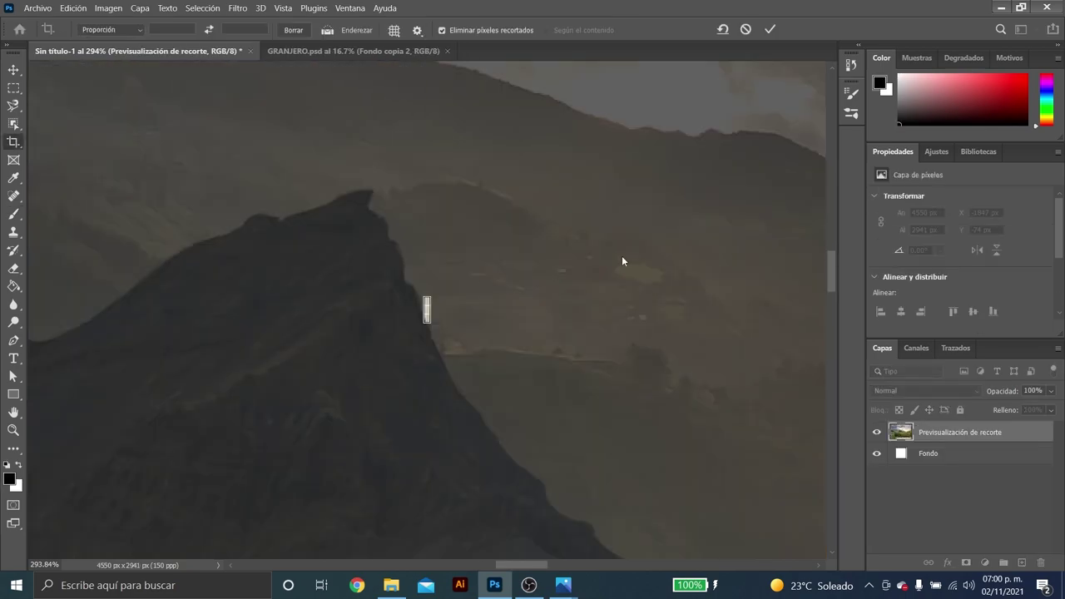
key(Escape)
key(z)
drag(289, 308, 358, 308)
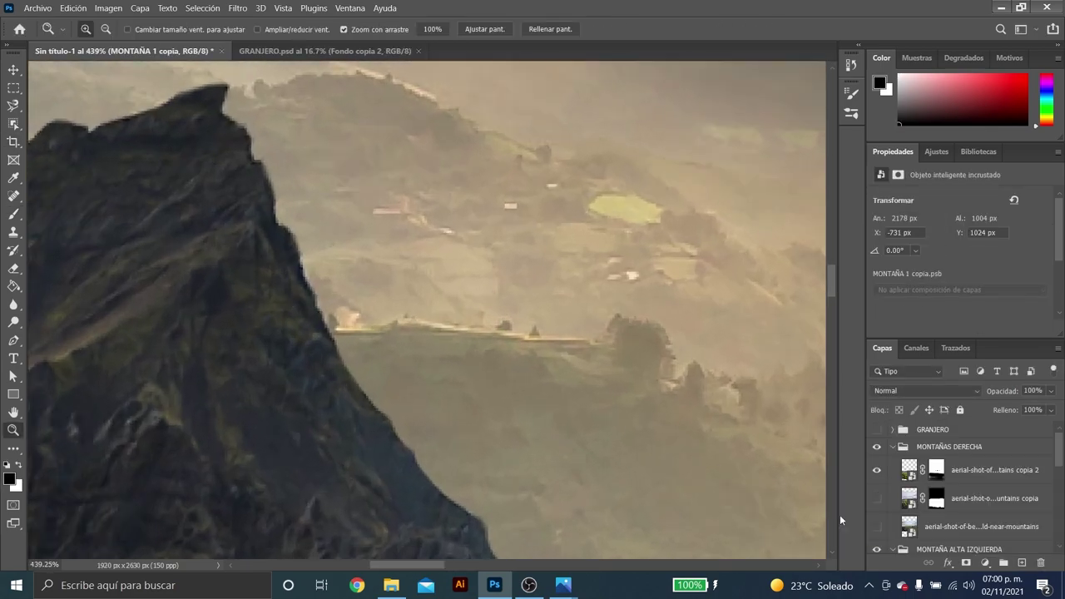
key(v)
click(937, 540)
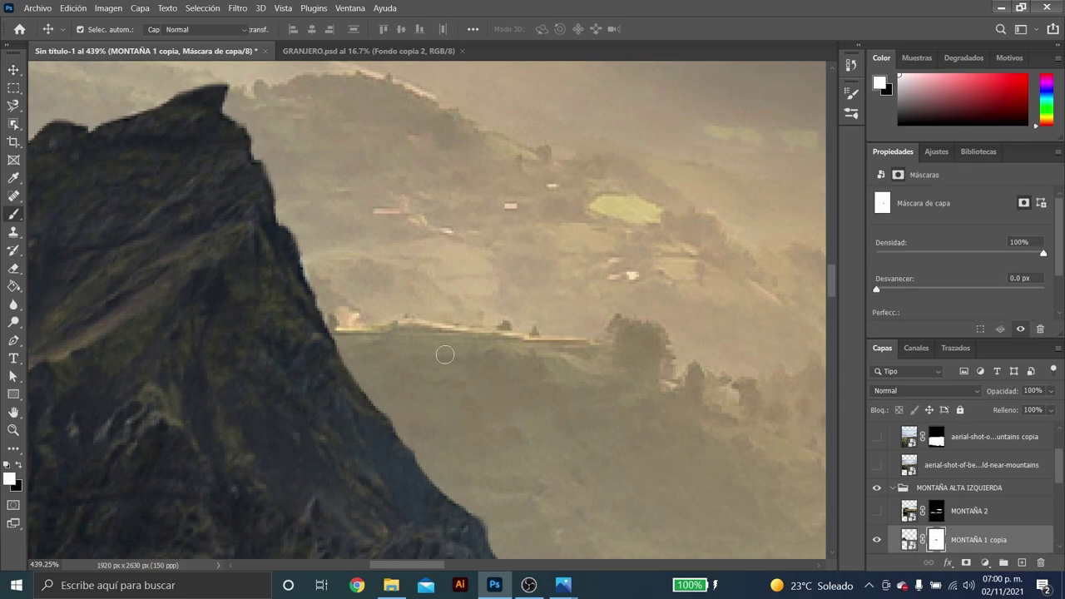
key(b)
key(x)
key(x)
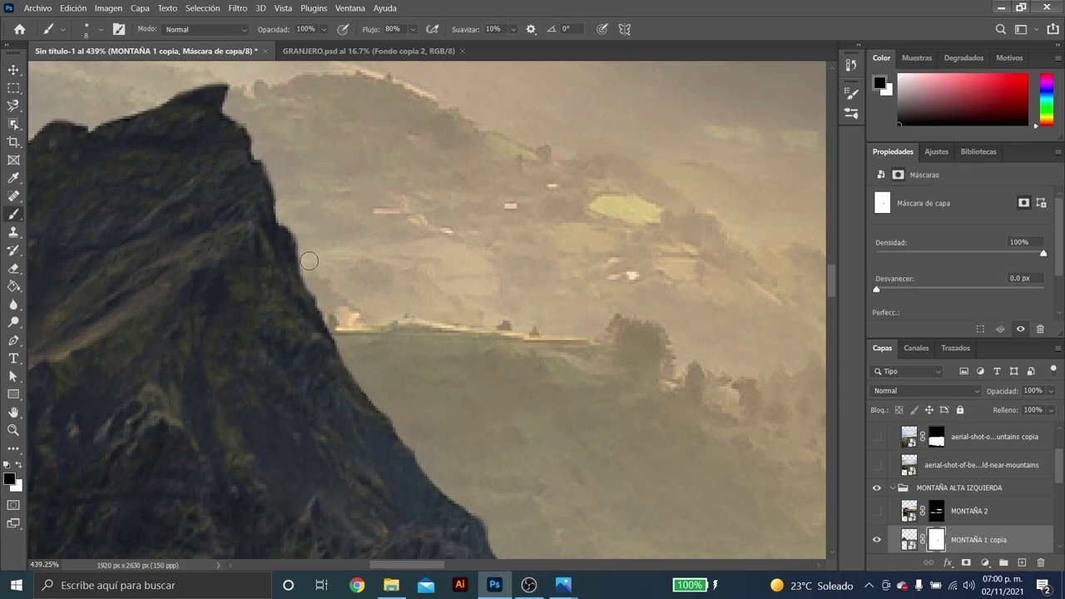
key(z)
drag(372, 298, 250, 298)
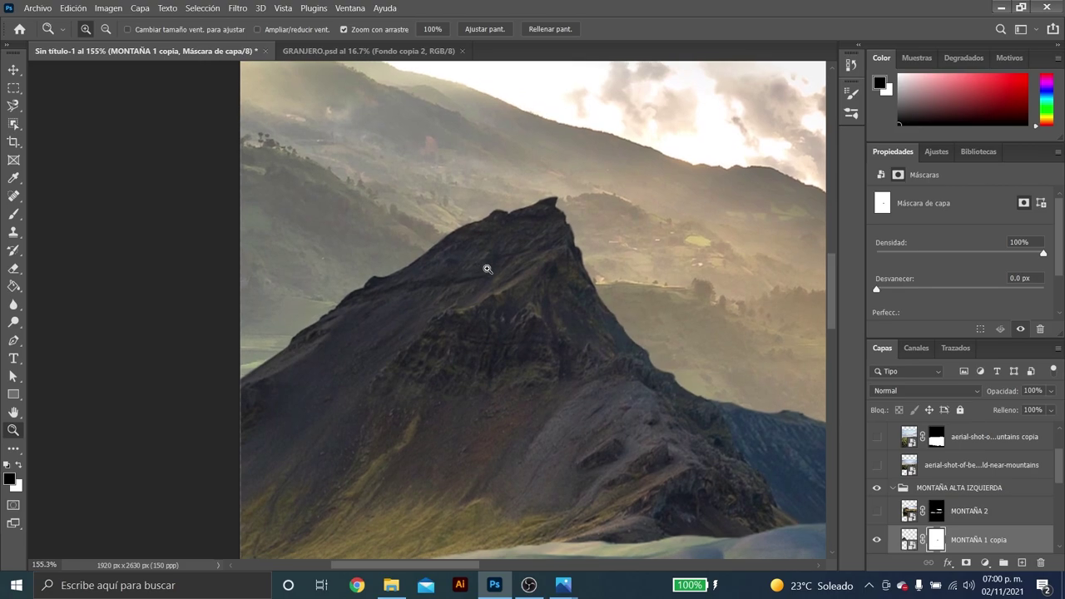
drag(583, 310, 402, 259)
drag(570, 316, 500, 293)
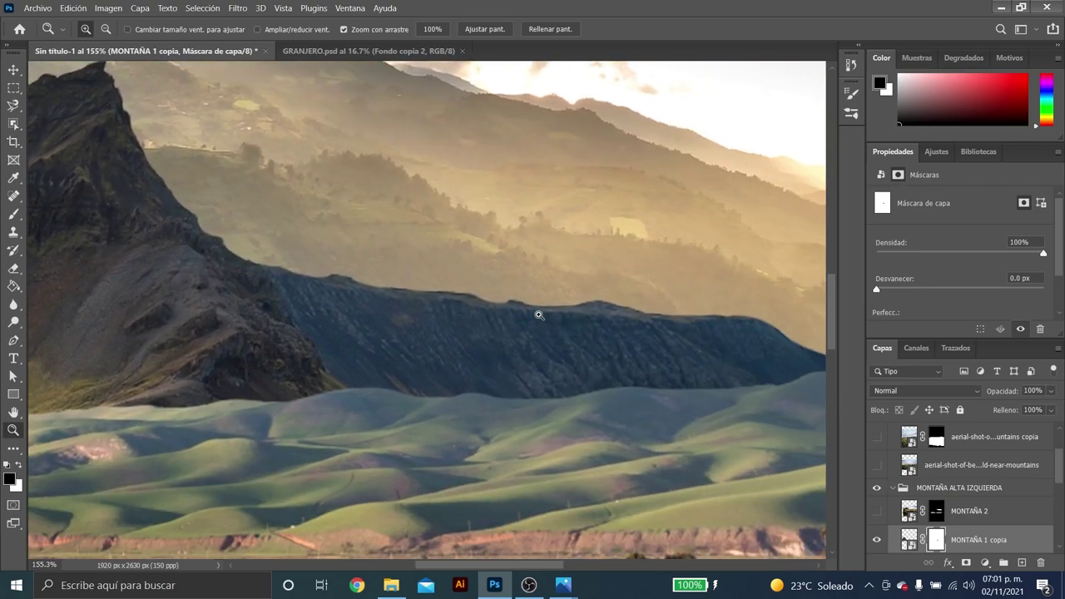
mouse_move(688, 331)
mouse_down()
mouse_move(581, 325)
mouse_move(573, 345)
mouse_up()
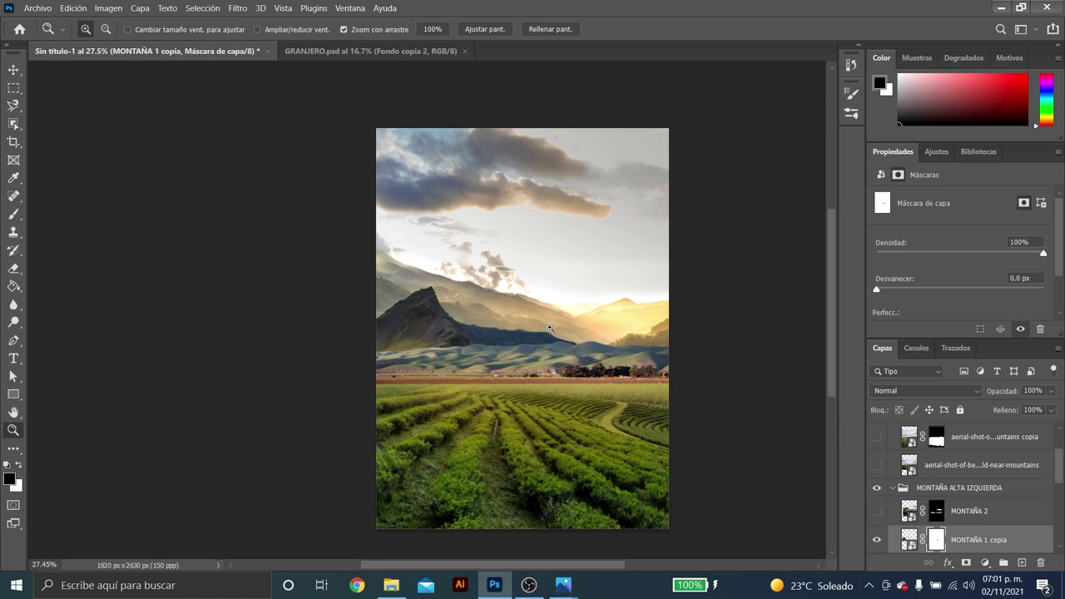
drag(551, 326, 578, 317)
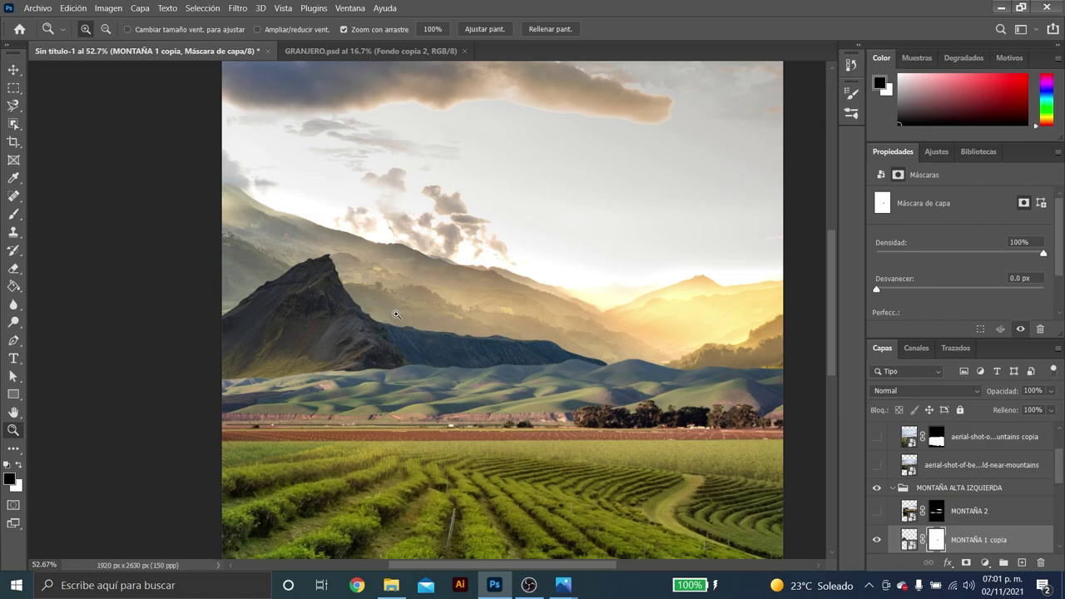
scroll(397, 314, up, 2)
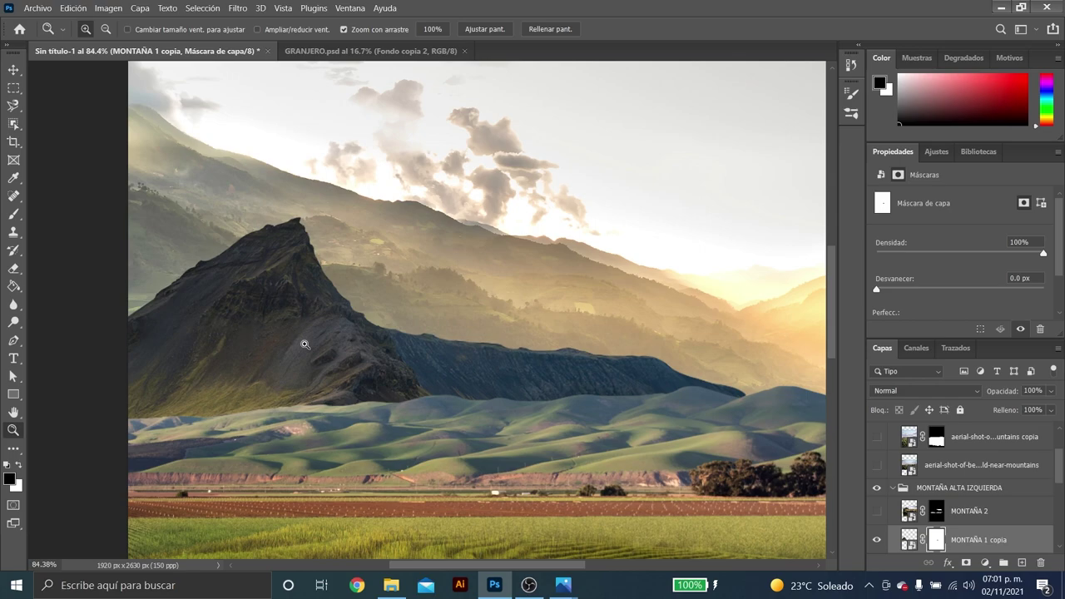
scroll(520, 368, up, 2)
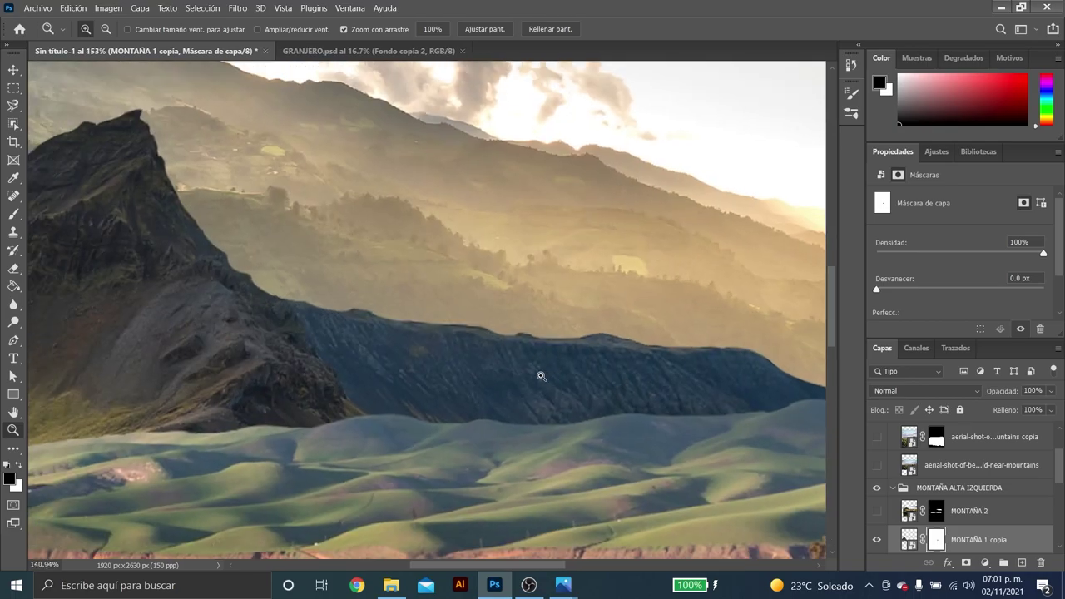
scroll(541, 376, down, 2)
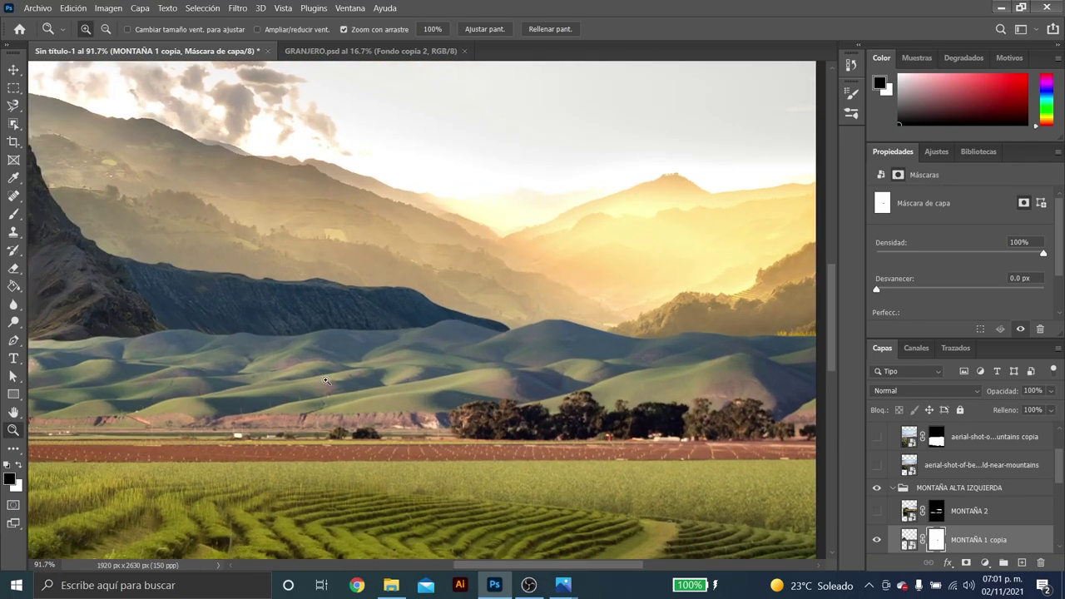
scroll(416, 364, down, 3)
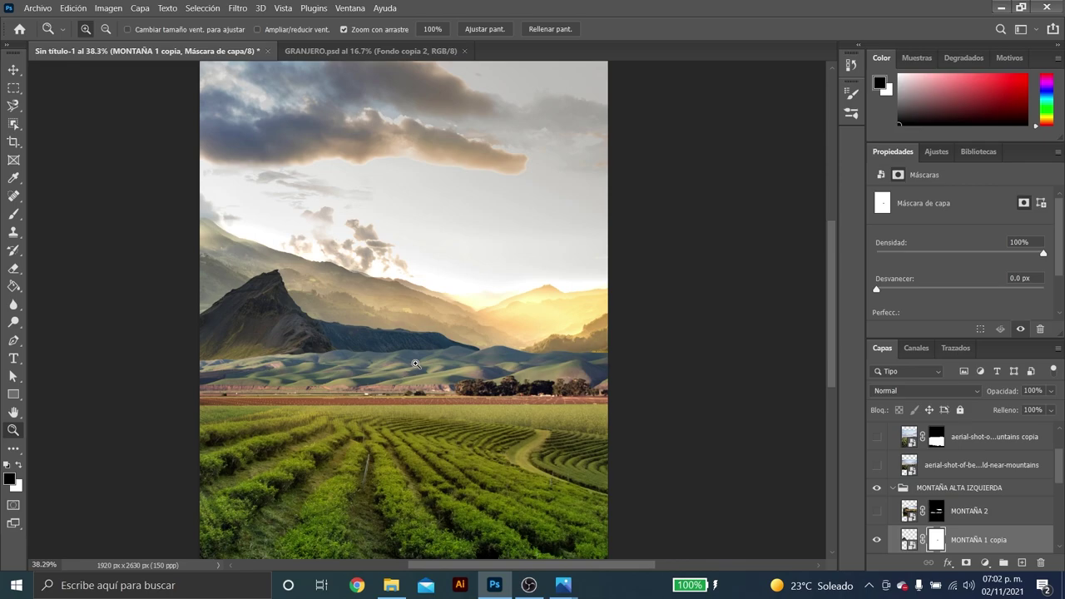
key(v)
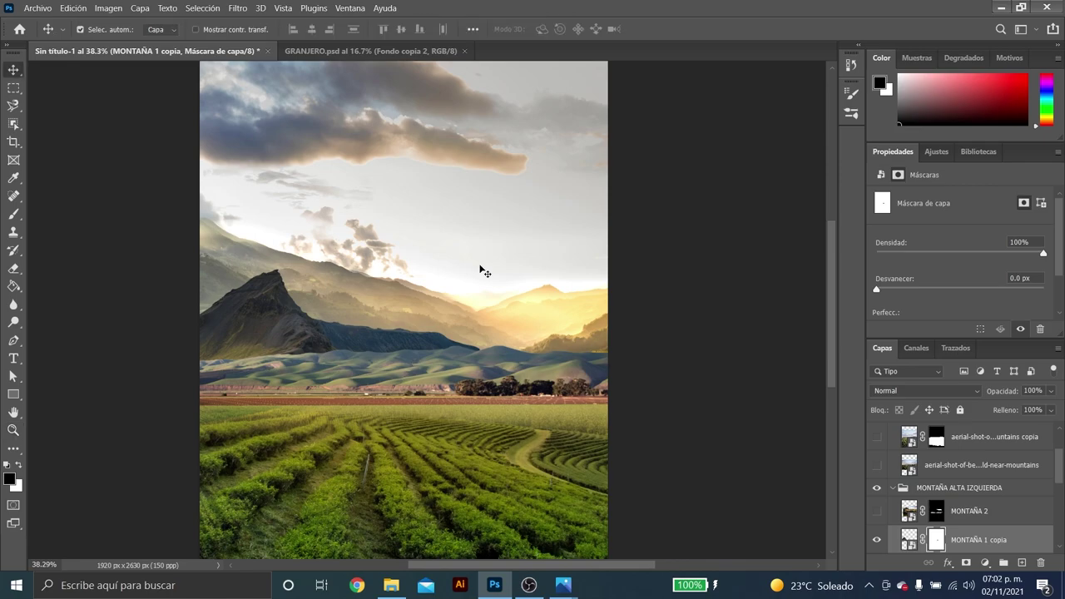